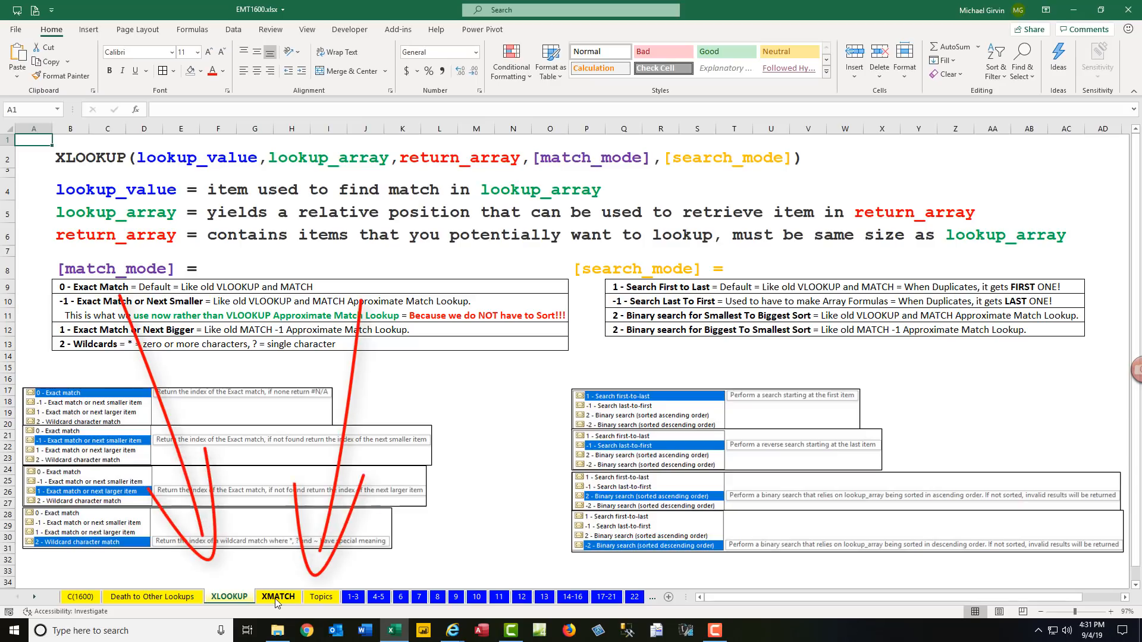
# Open sheet 1-3 and examine each argument of the VLOOKUP formula in cell B9.
pyautogui.click(230, 597)
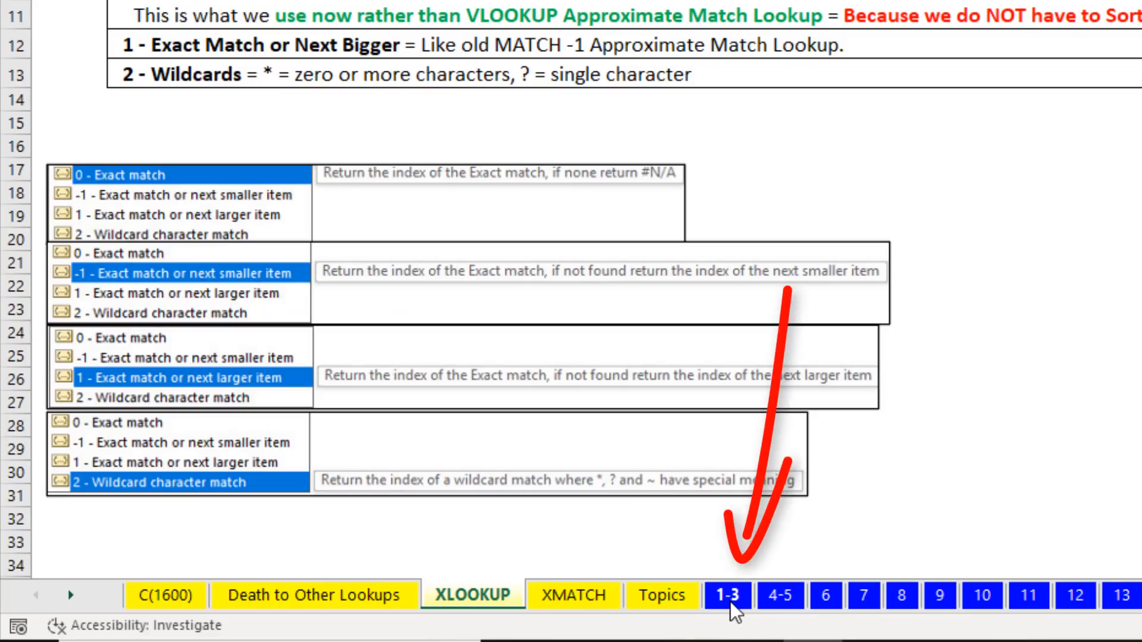
pyautogui.click(728, 596)
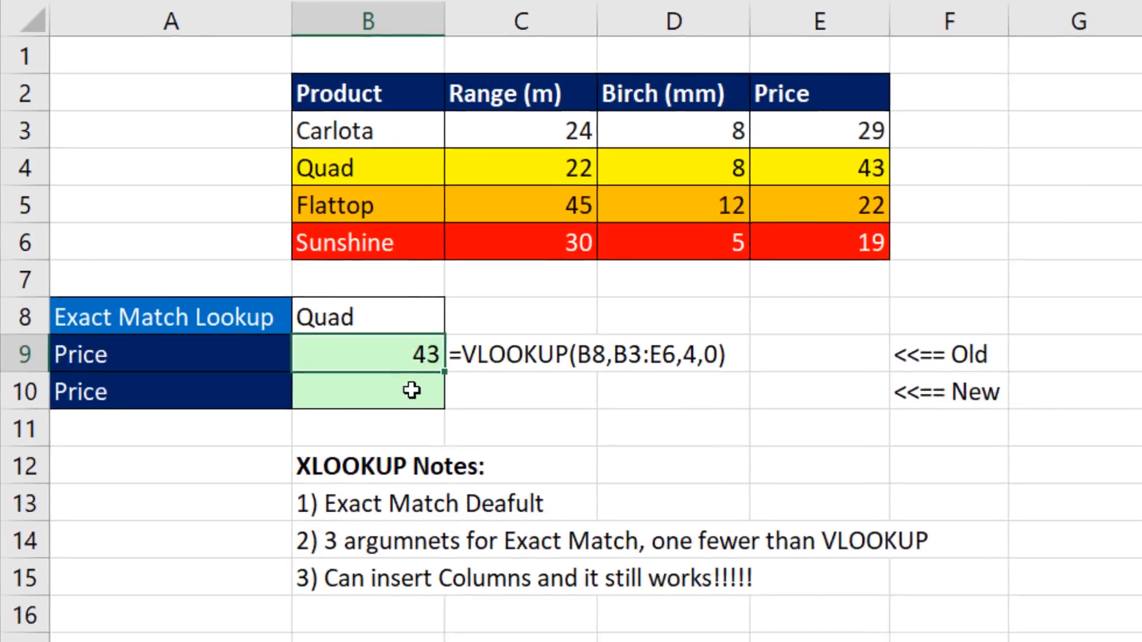
pyautogui.press('F2')
pyautogui.click(493, 462)
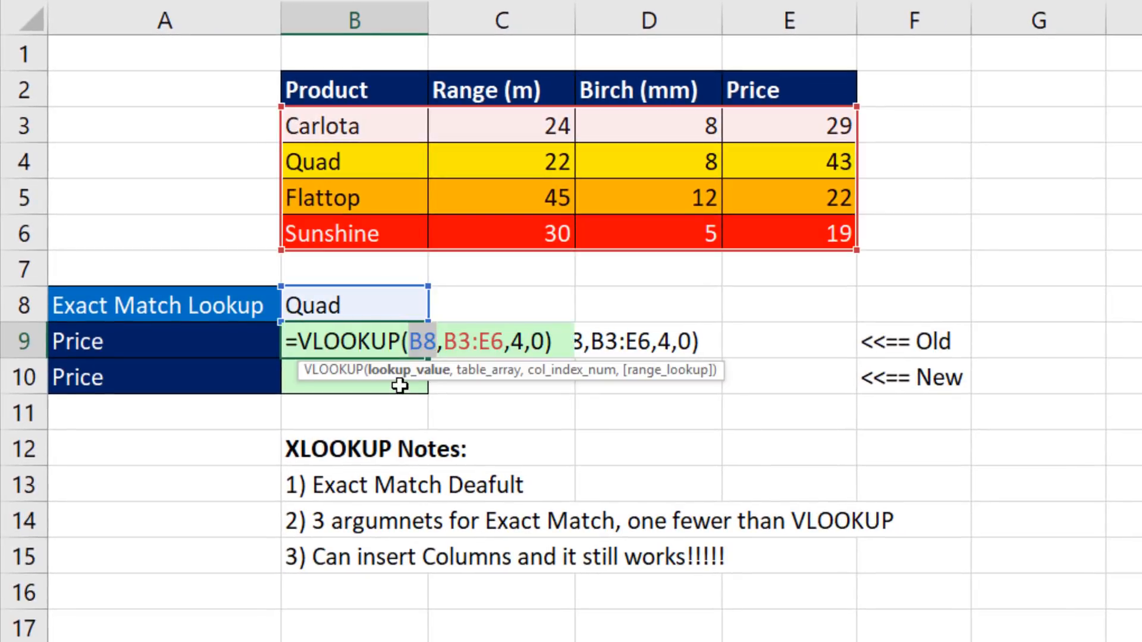
pyautogui.click(484, 370)
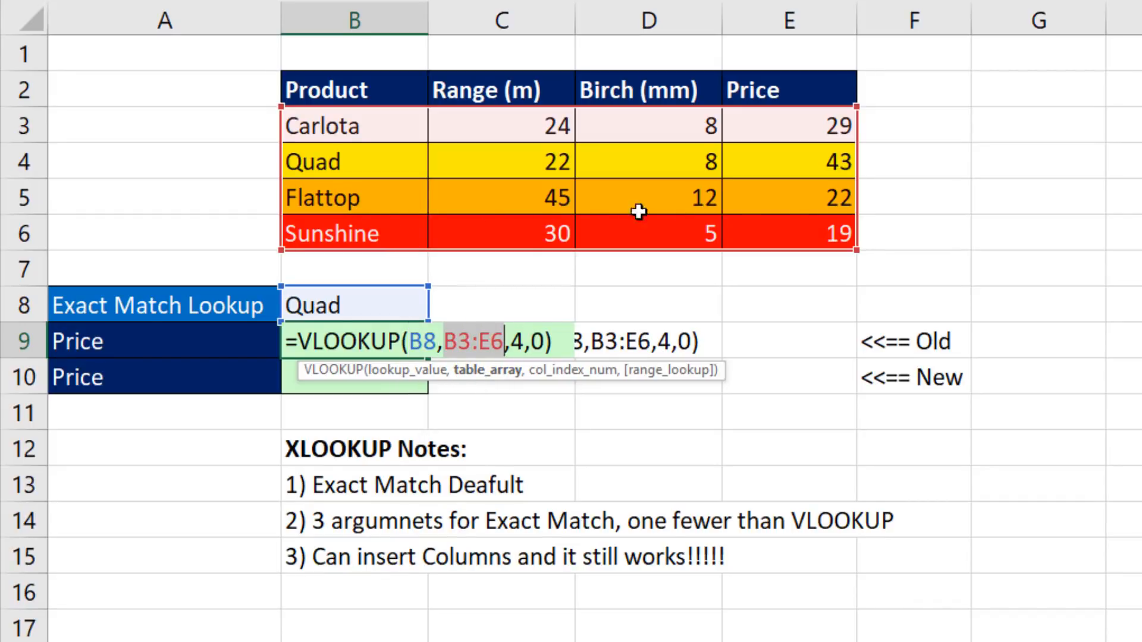
pyautogui.click(543, 375)
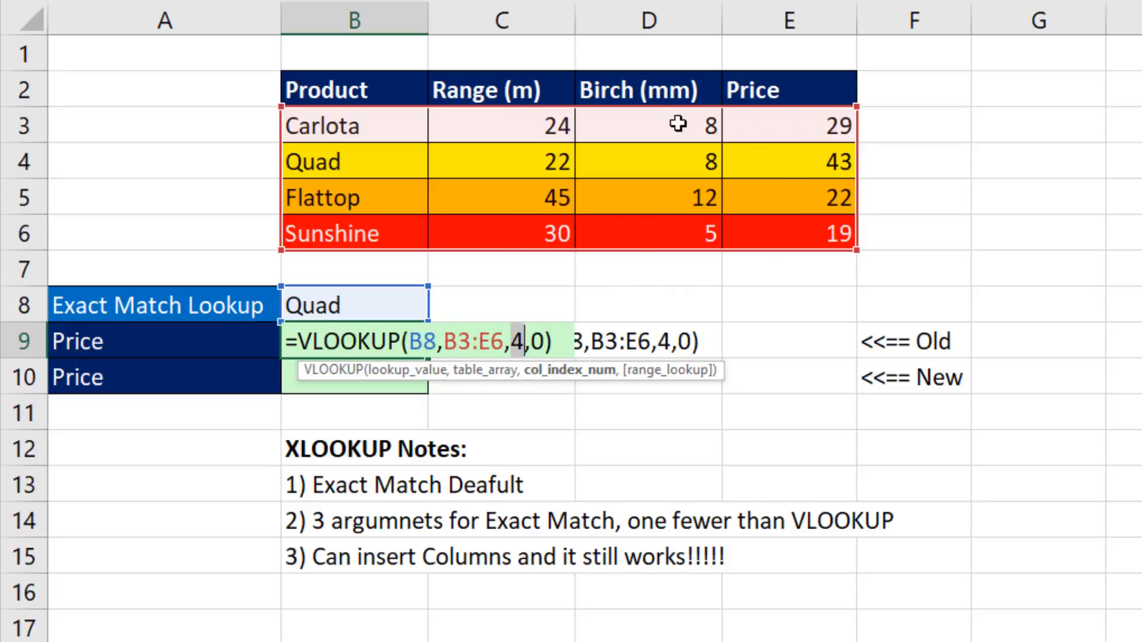
pyautogui.click(538, 341)
pyautogui.click(645, 372)
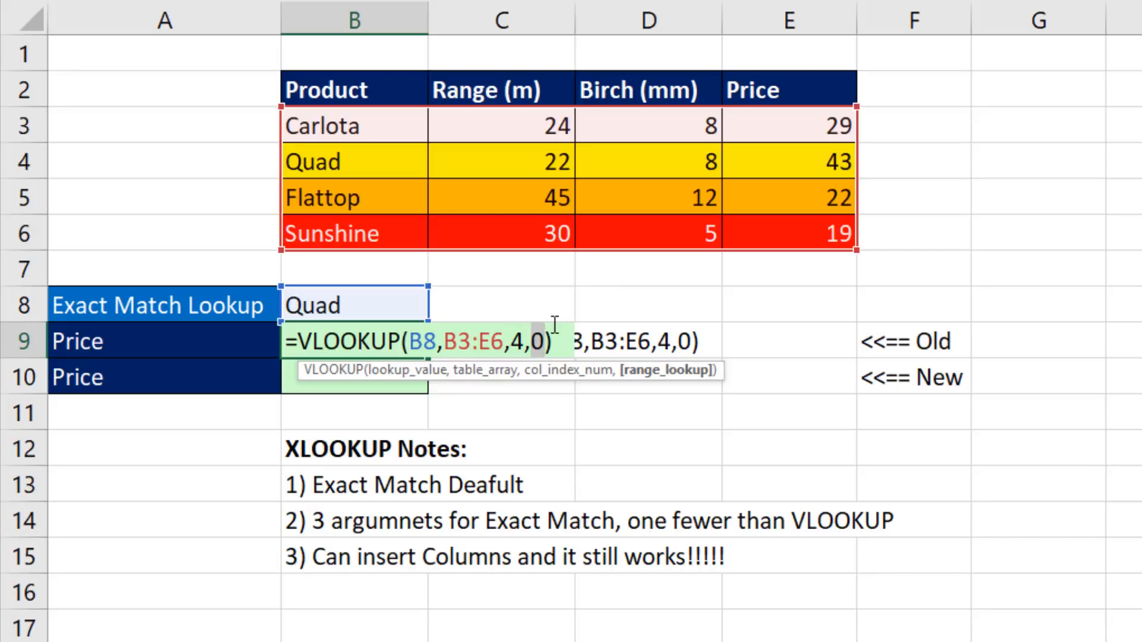
pyautogui.press('Return')
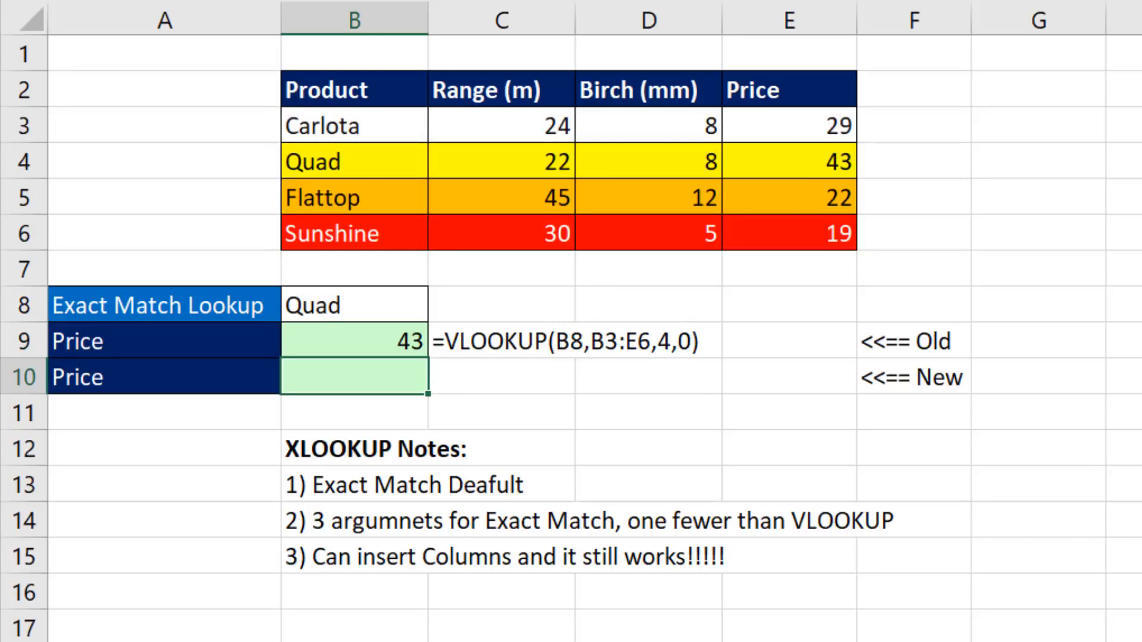
# Enter =XLOOKUP(B8,B3:B6,E3:E6) in cell B10 to look up the product's price by exact match.
pyautogui.write('=xl')
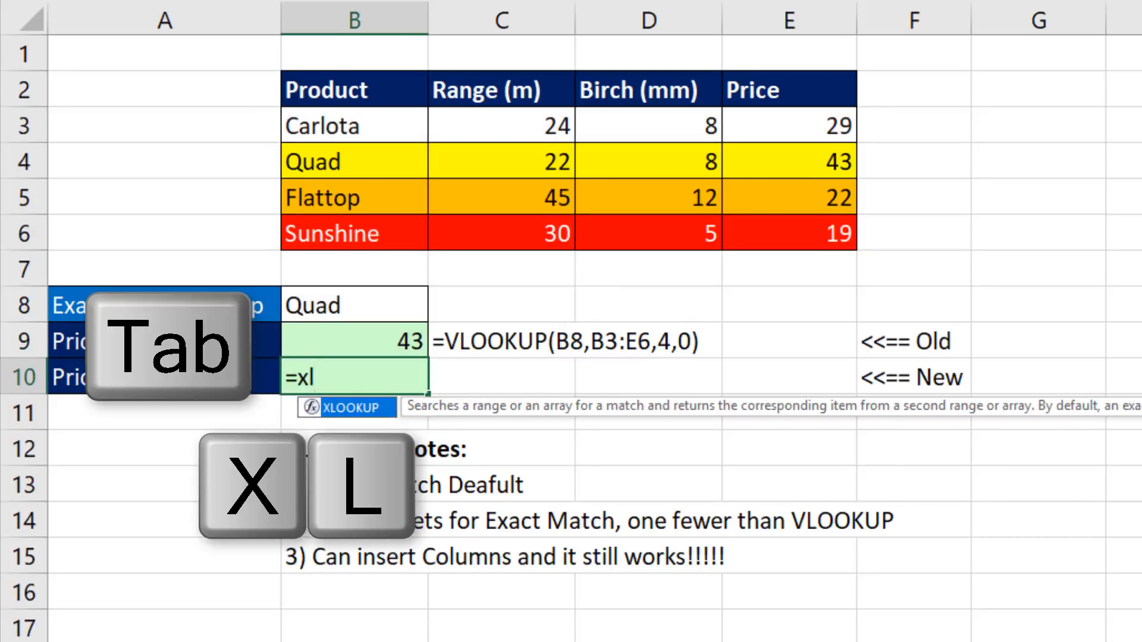
pyautogui.press('Tab')
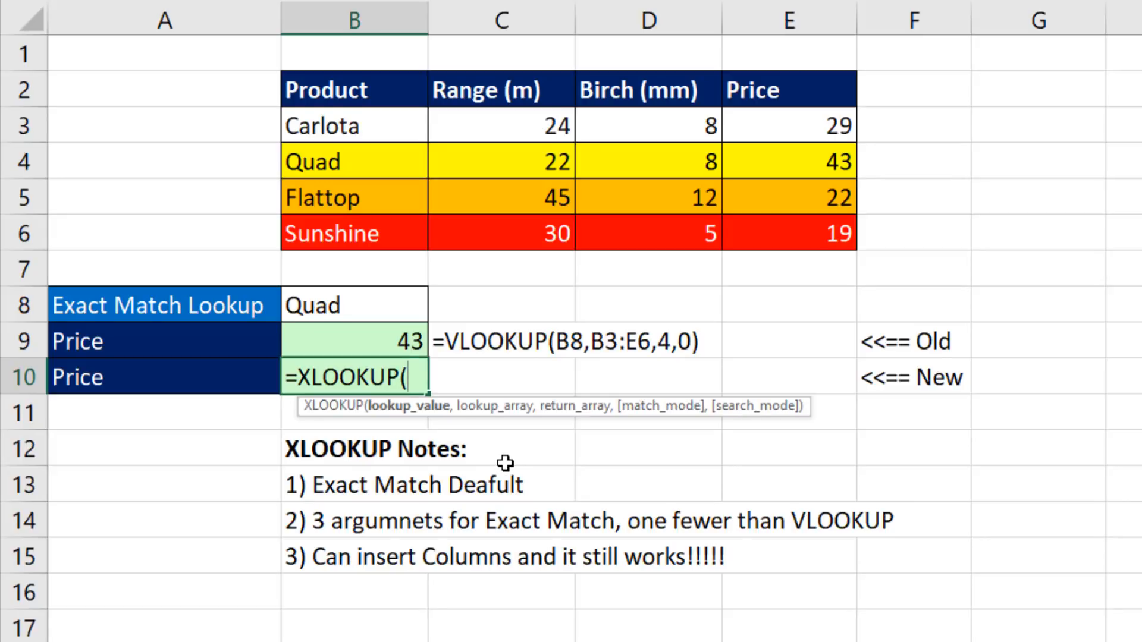
pyautogui.click(378, 298)
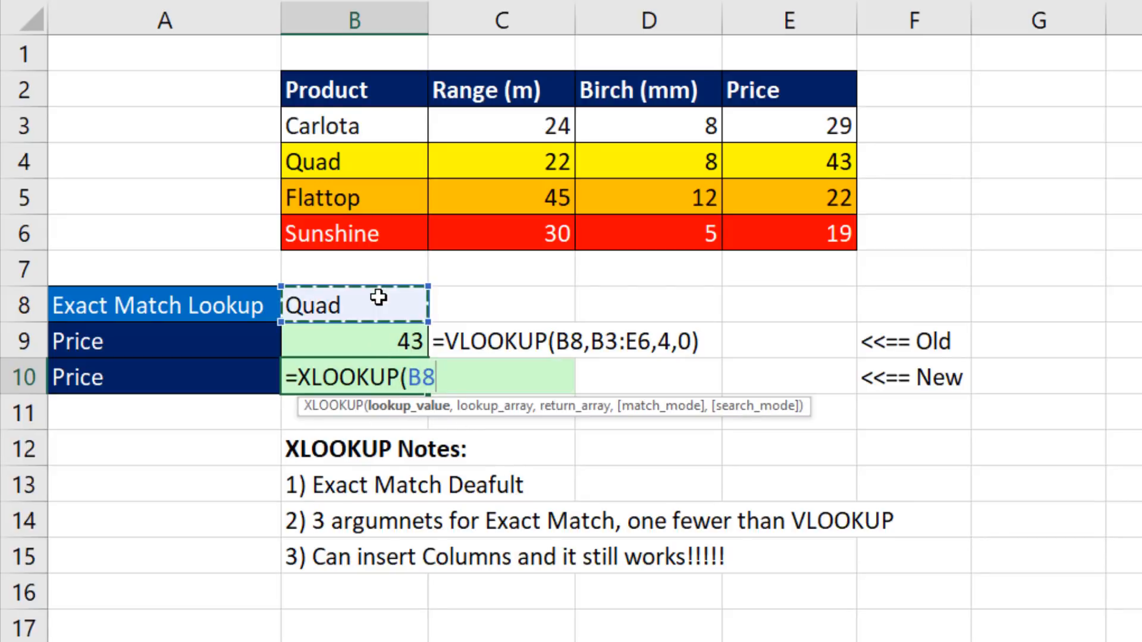
pyautogui.write(',')
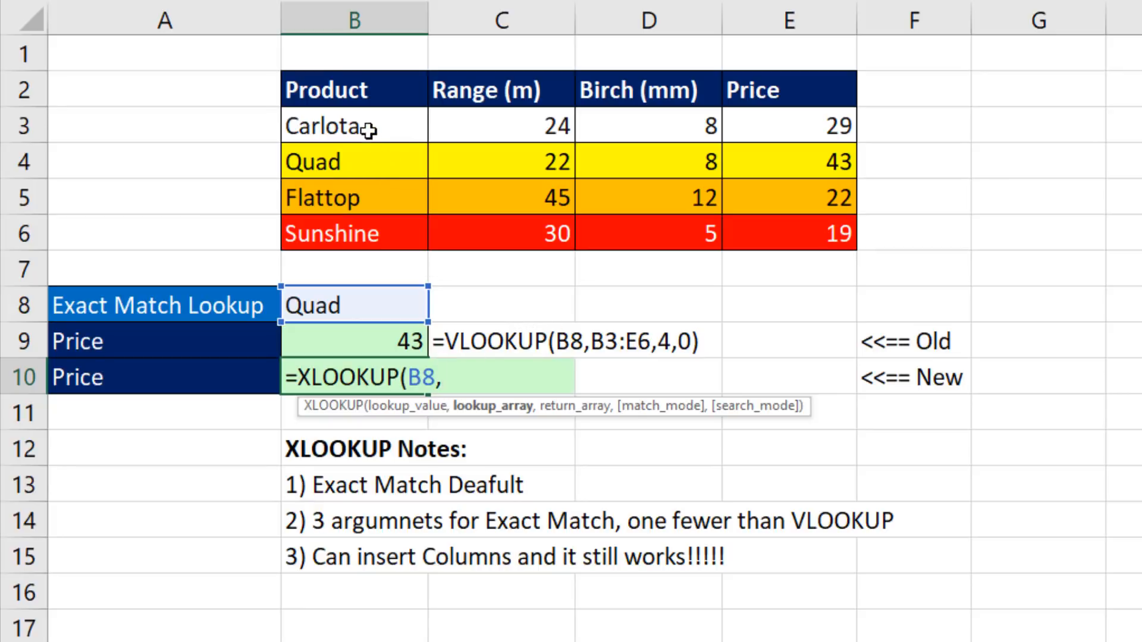
pyautogui.moveTo(366, 128); pyautogui.dragTo(356, 229)
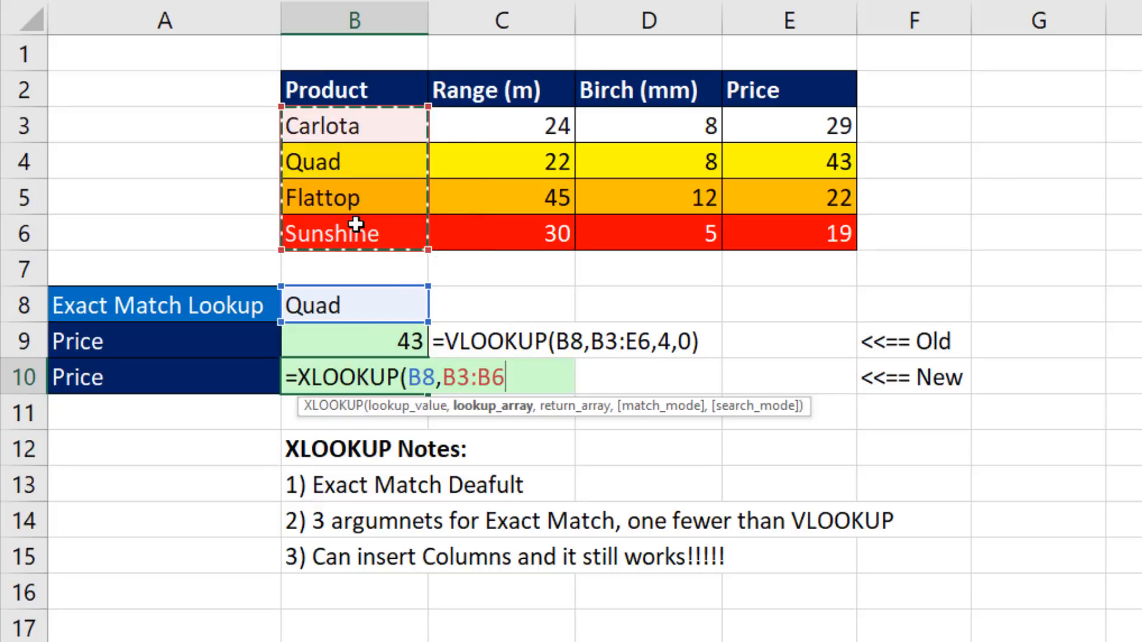
pyautogui.write(',')
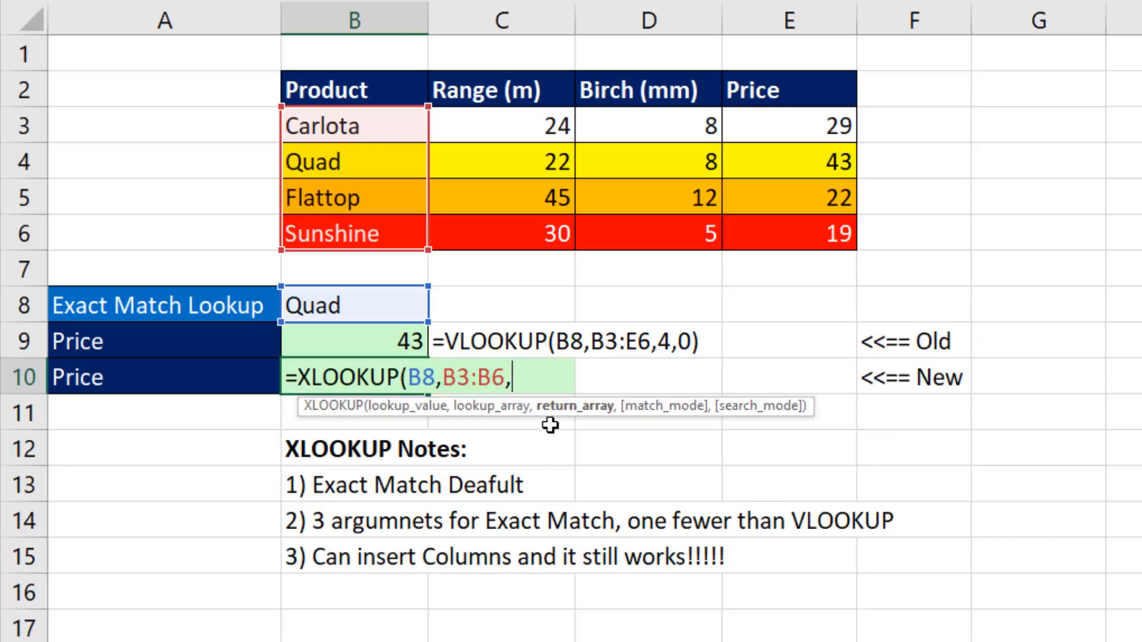
pyautogui.moveTo(752, 125); pyautogui.dragTo(756, 226)
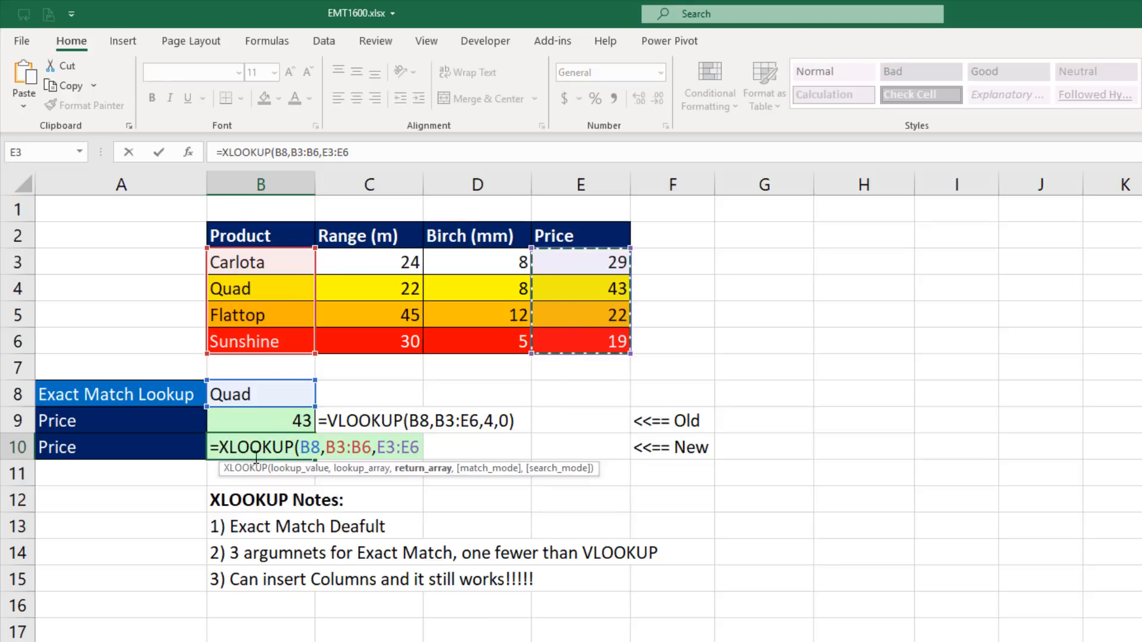
pyautogui.write(')')
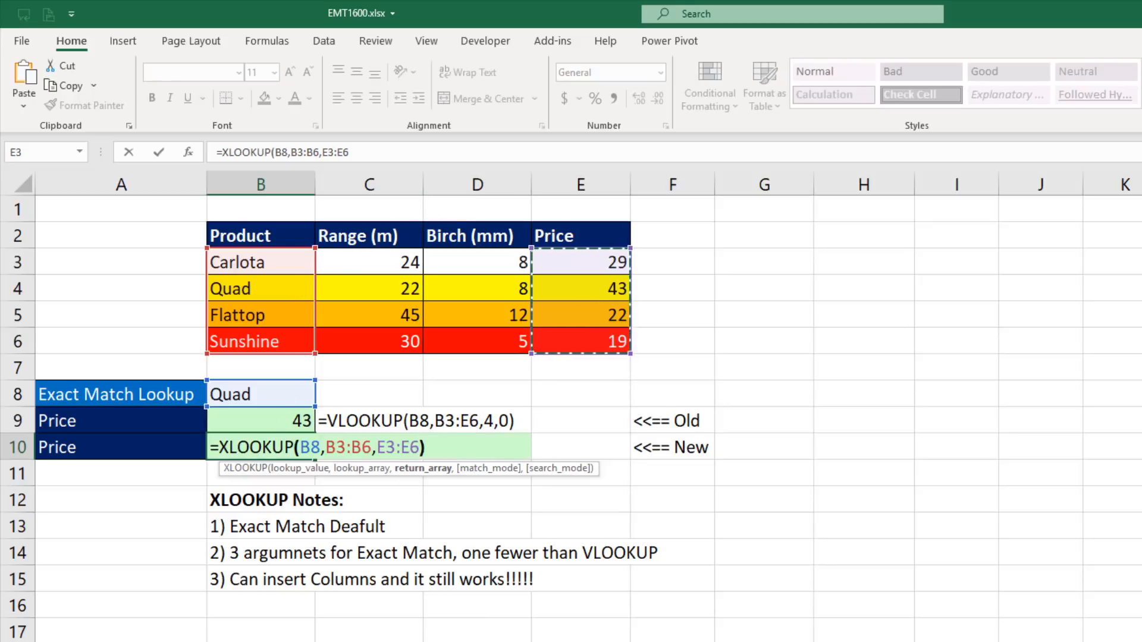
pyautogui.press('Return')
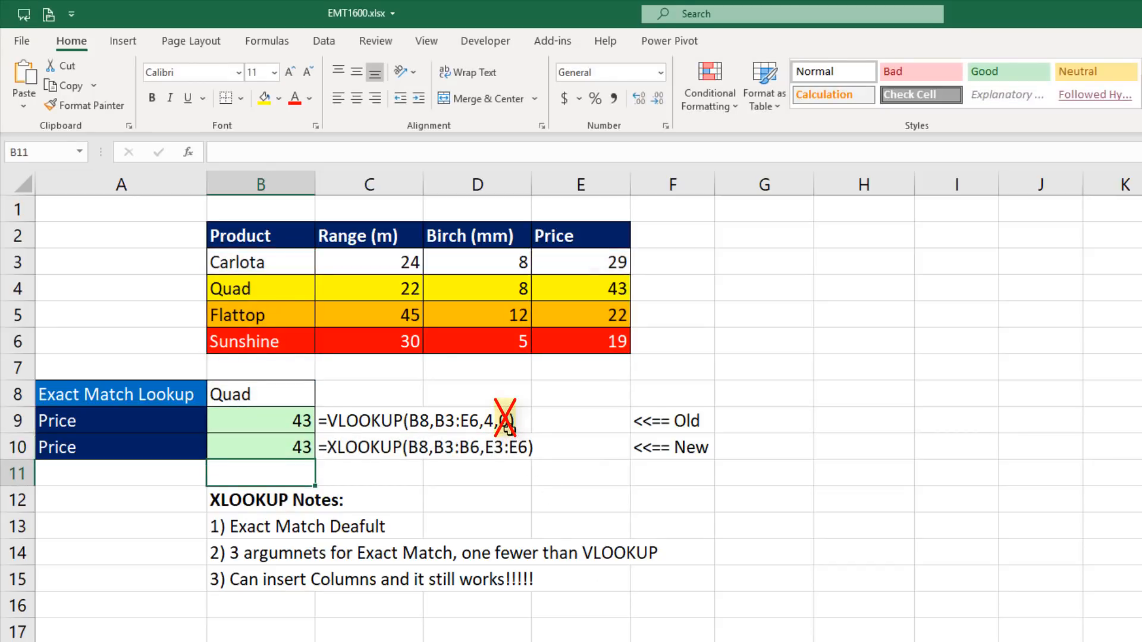
# Insert a blank column before the Birch (mm) column and check the references in the price formulas in B9 and B10.
pyautogui.click(477, 185)
pyautogui.rightClick(484, 183)
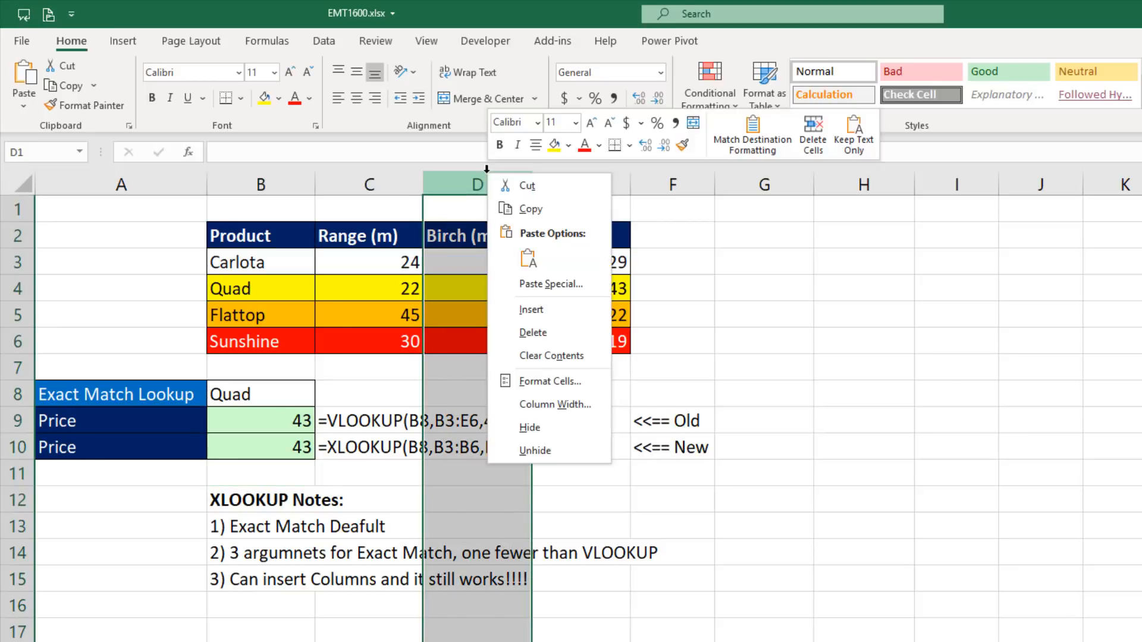
pyautogui.click(535, 308)
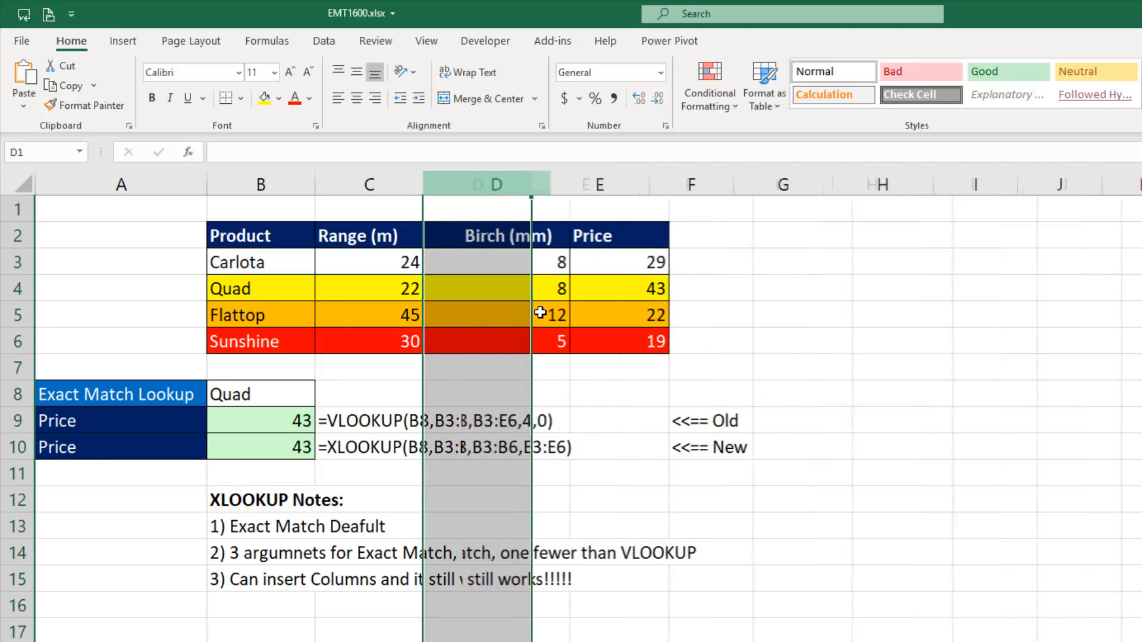
pyautogui.click(301, 420)
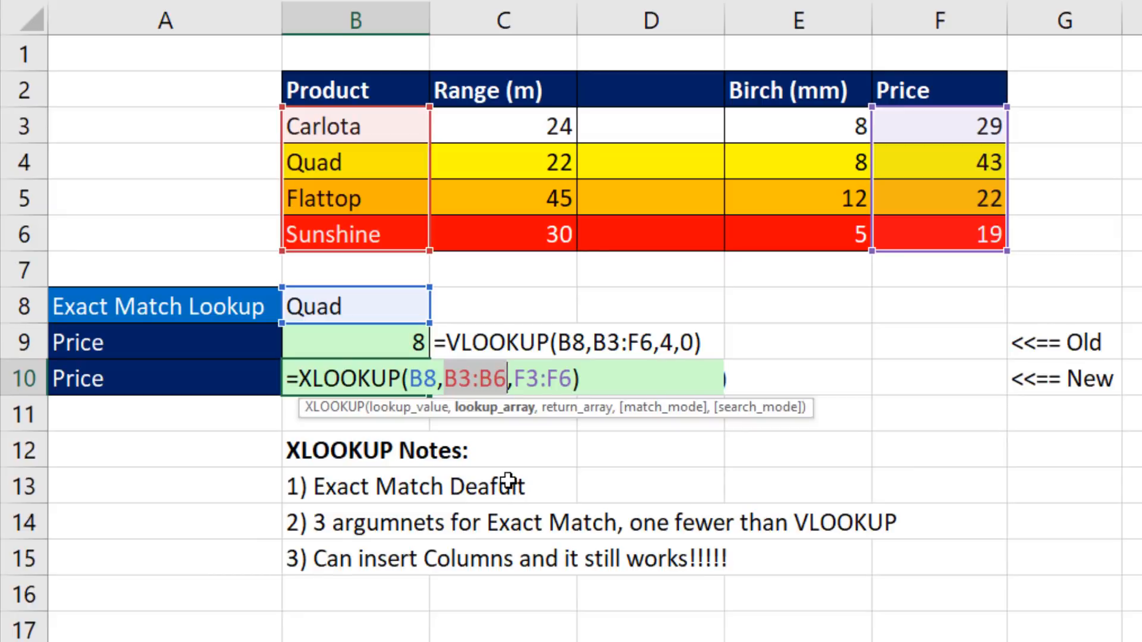
pyautogui.click(581, 411)
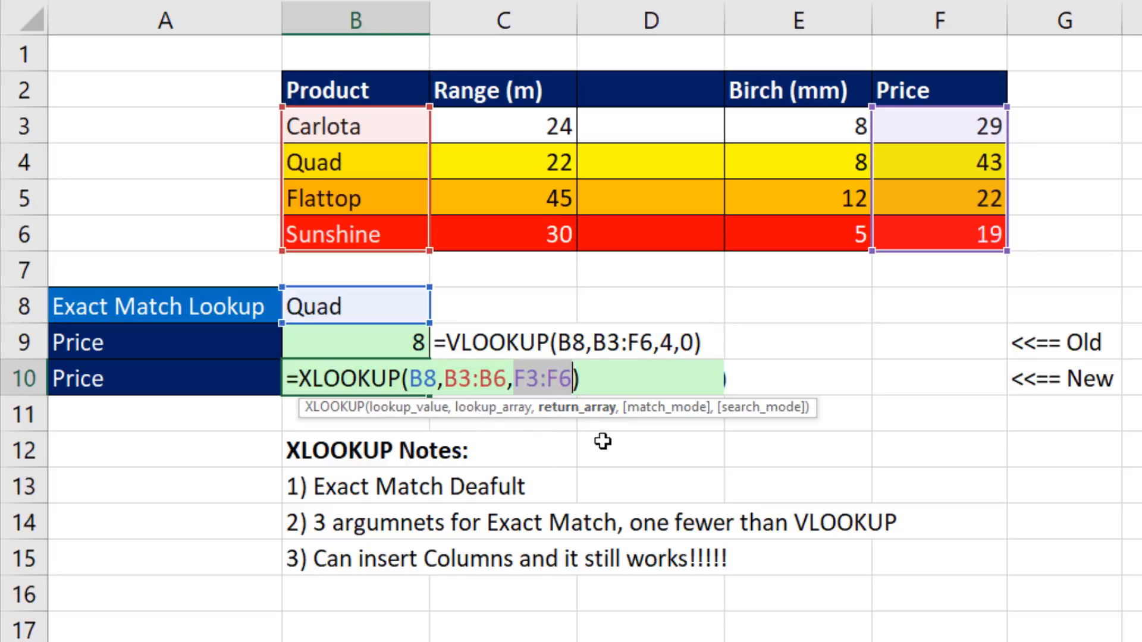
# Start a LOOKUP formula in cell C11 and go through its argument list for comparison with XLOOKUP.
pyautogui.click(518, 420)
pyautogui.write('=loo')
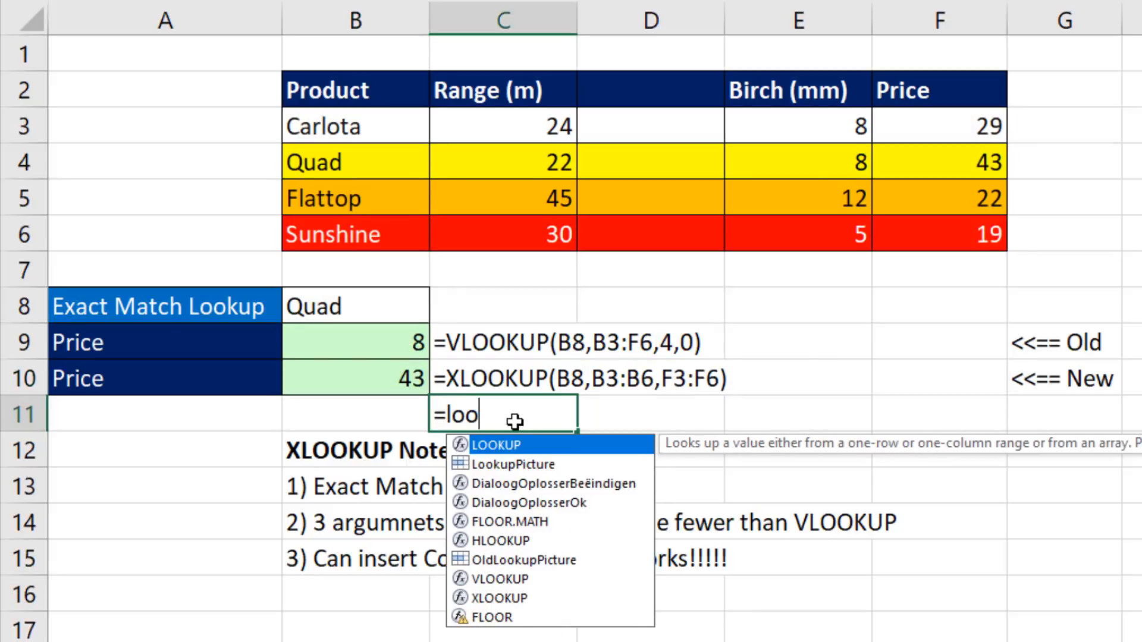
pyautogui.press('Tab')
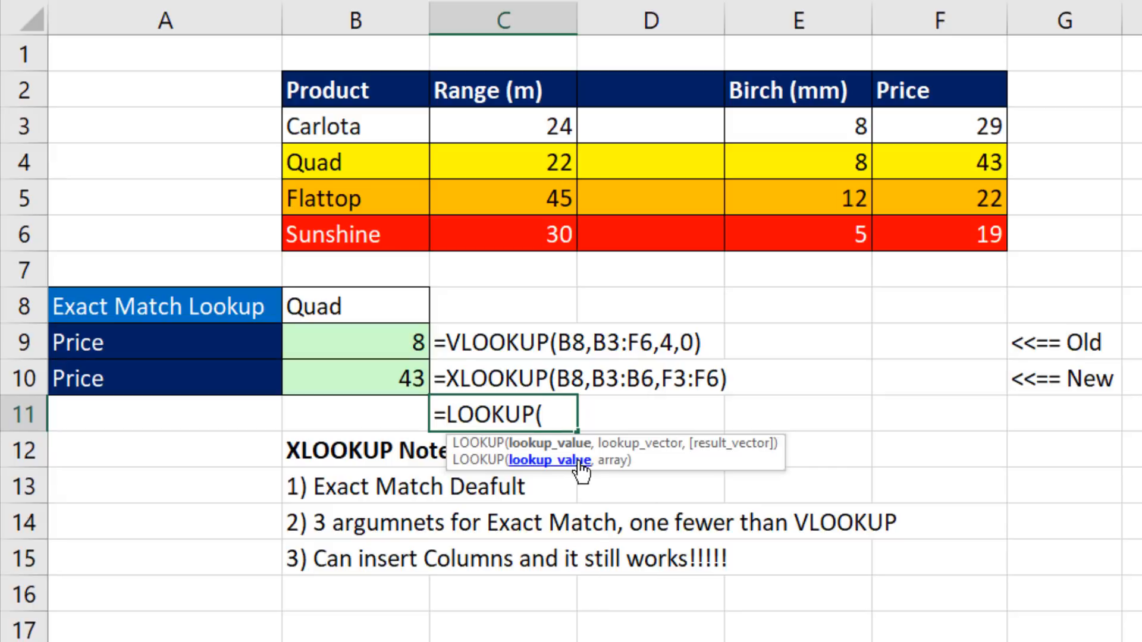
pyautogui.write(',')
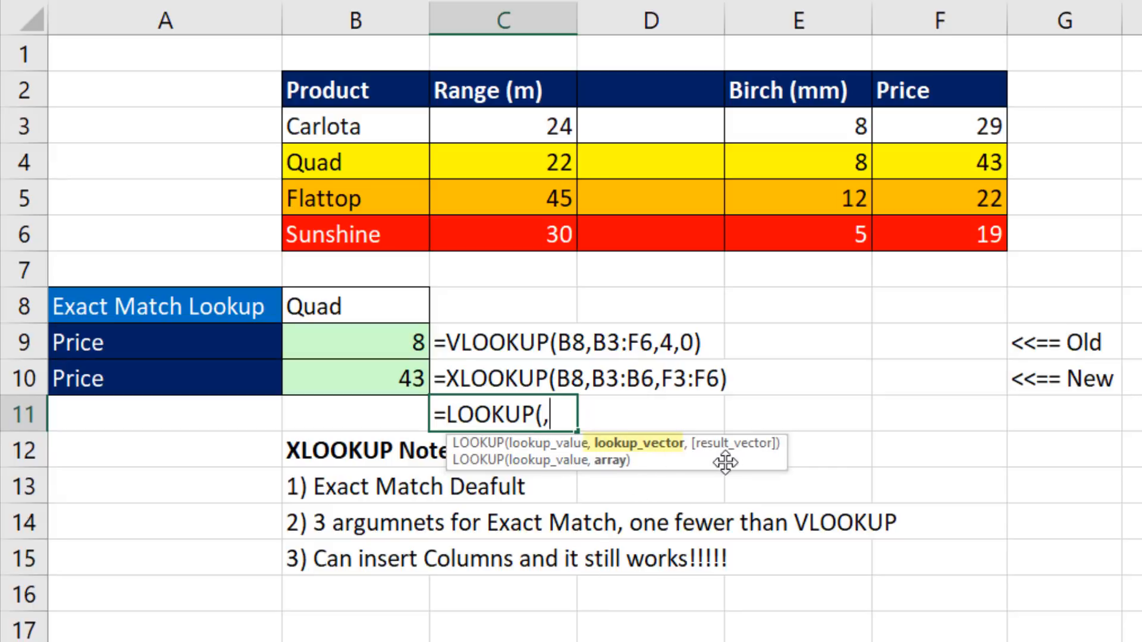
pyautogui.write(',')
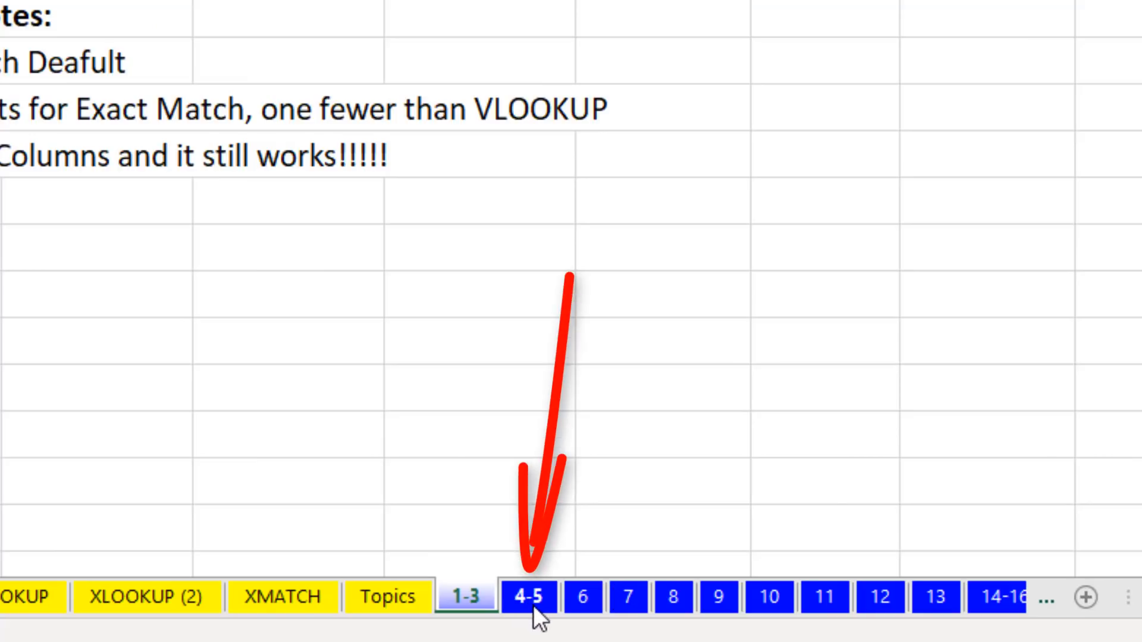
# Open sheet 4-5 and examine the old LOOKUP and VLOOKUP discount formulas in cells C16 to C18.
pyautogui.click(533, 605)
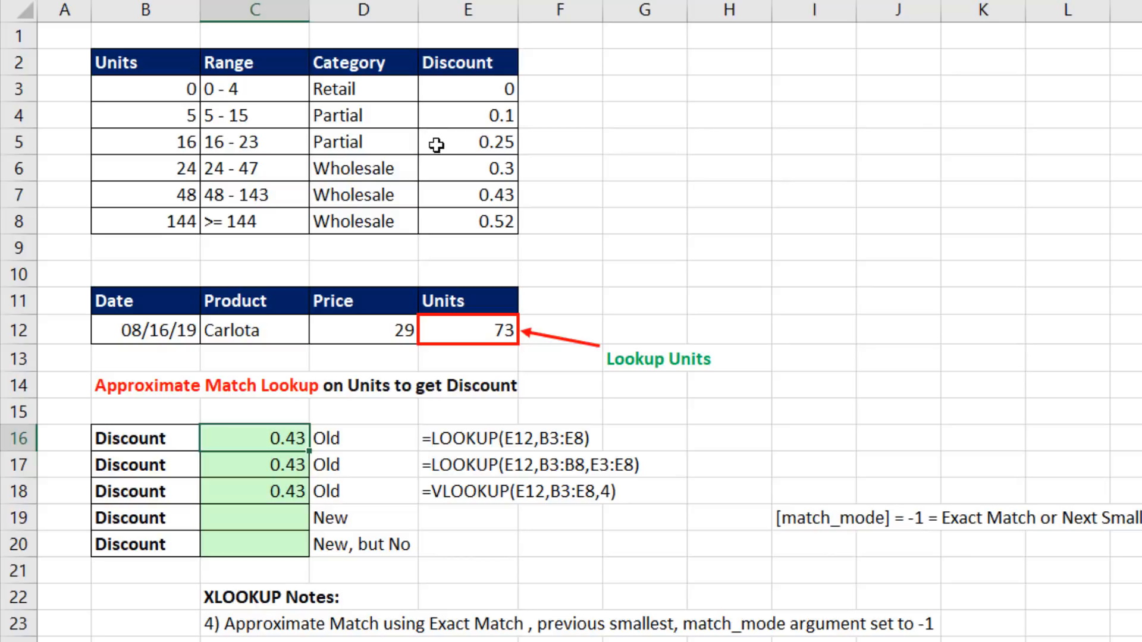
pyautogui.press('F2')
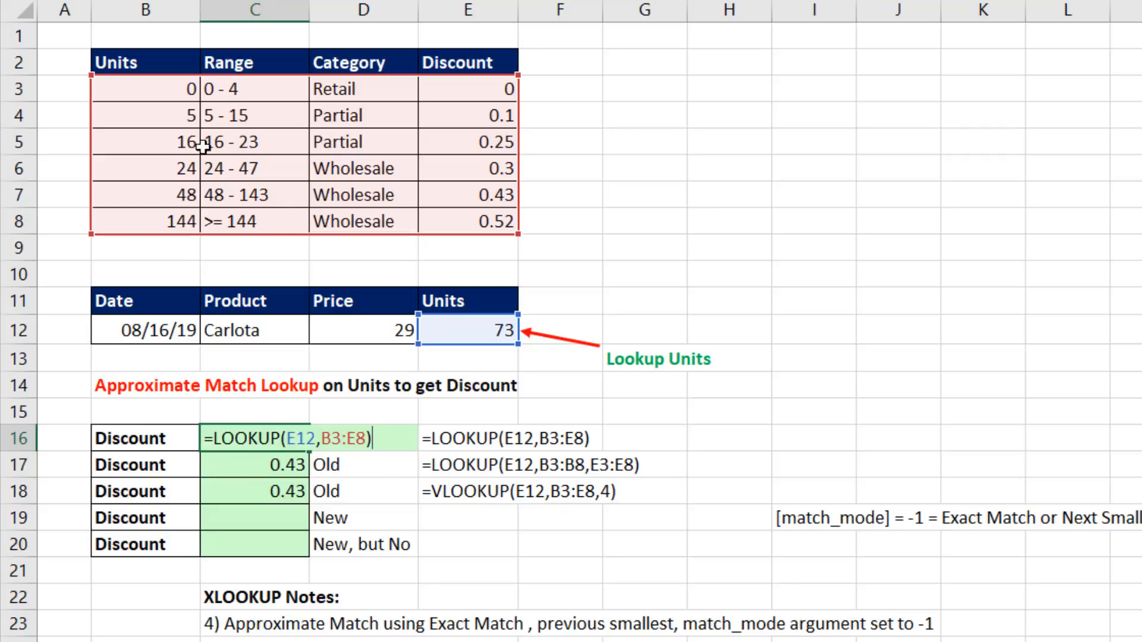
pyautogui.press('Return')
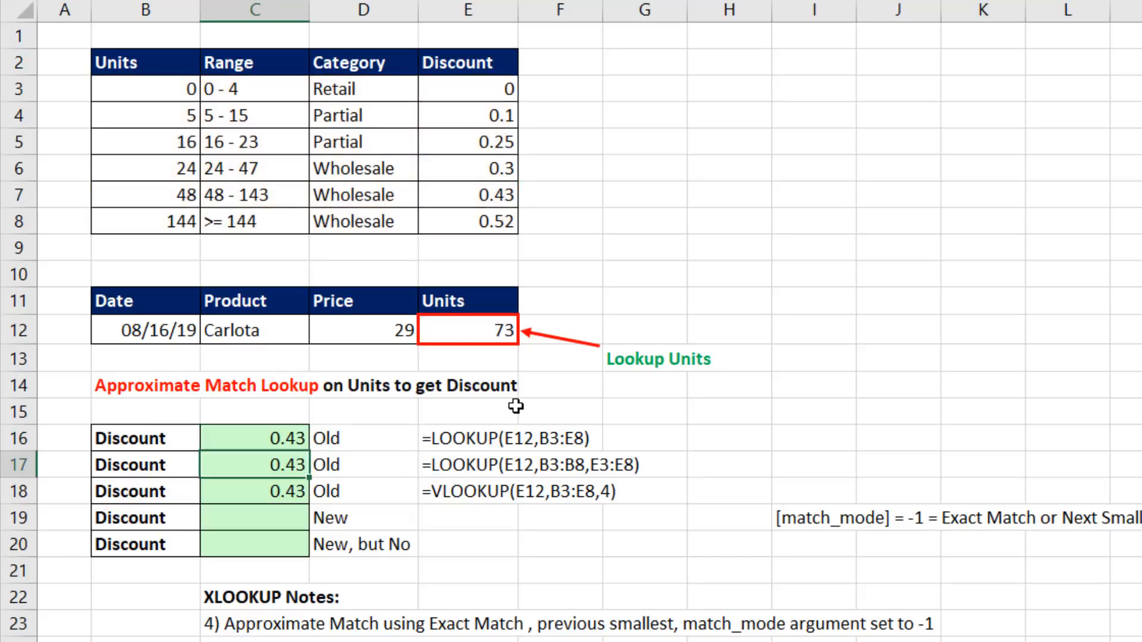
pyautogui.press('F2')
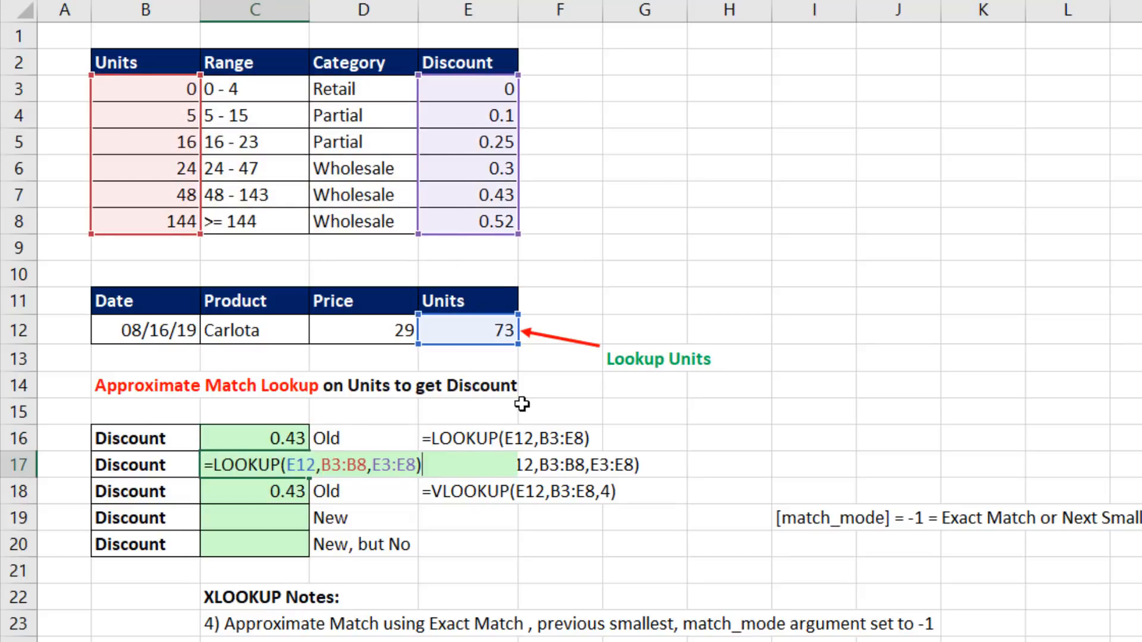
pyautogui.press('Return')
pyautogui.press('F2')
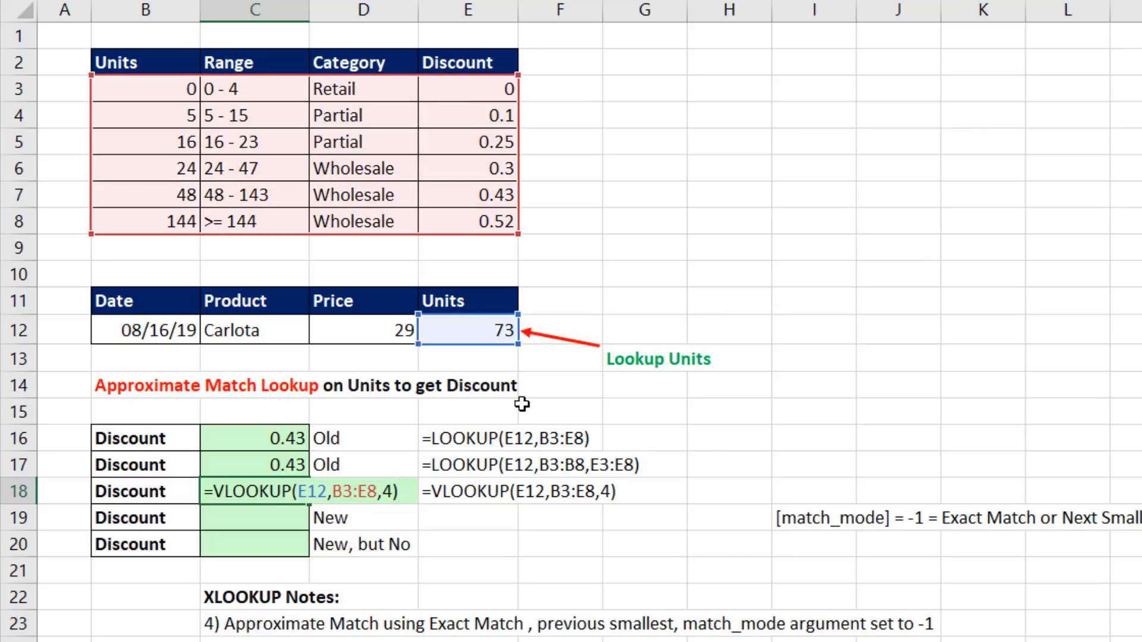
pyautogui.click(395, 491)
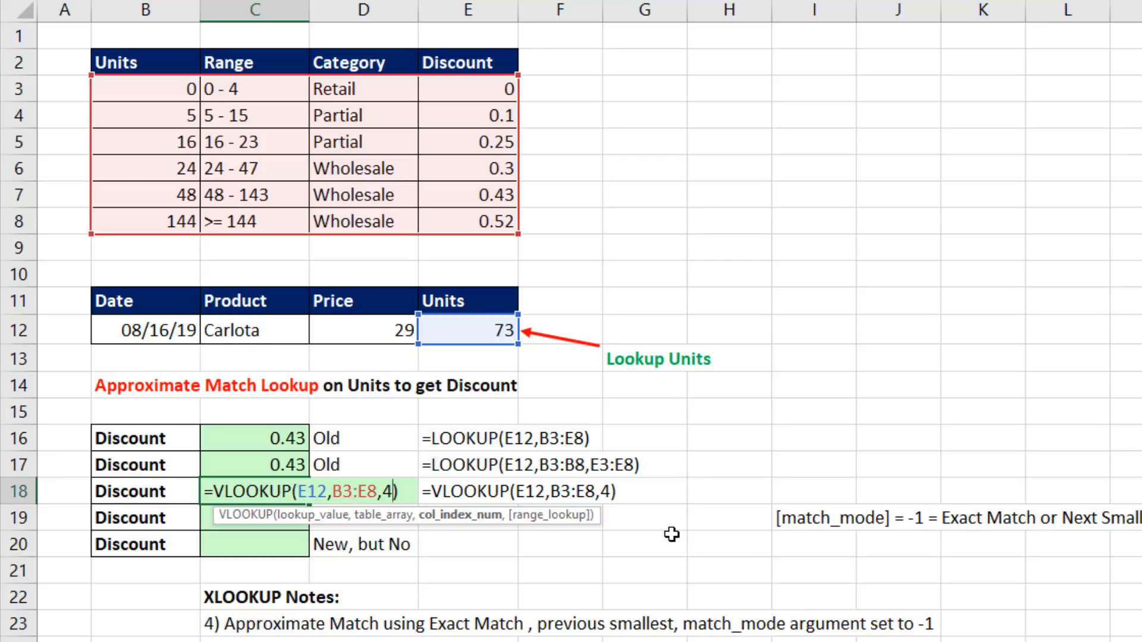
pyautogui.press('Return')
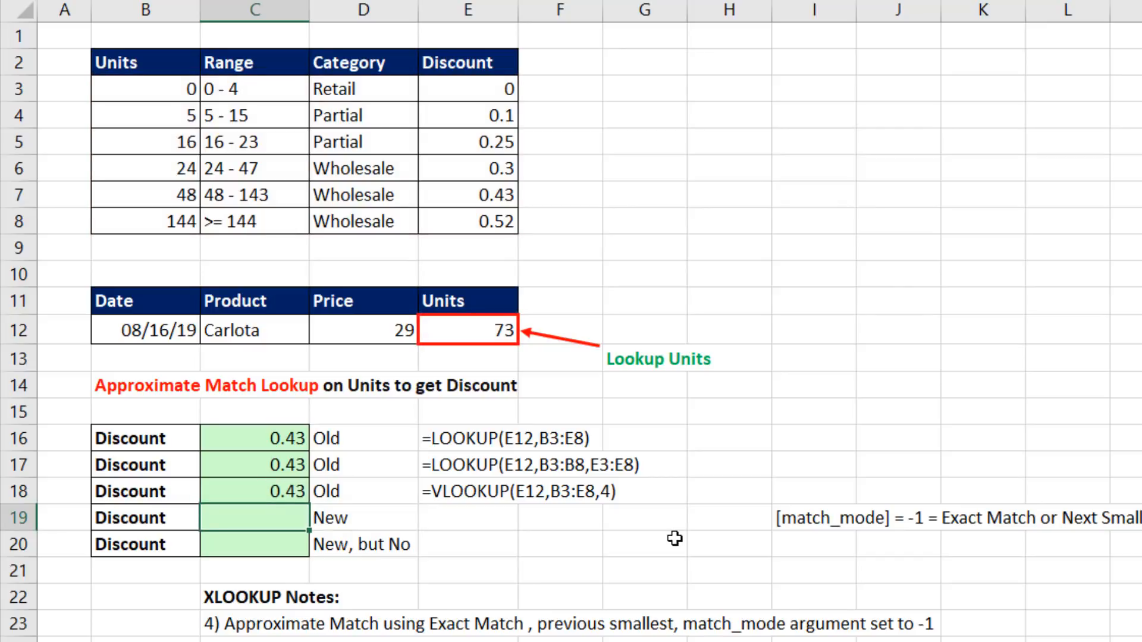
# Enter =XLOOKUP(E12,B3:B8,E3:E8,-1) in cell C19 to look up the discount by exact match or next smaller item.
pyautogui.write('=')
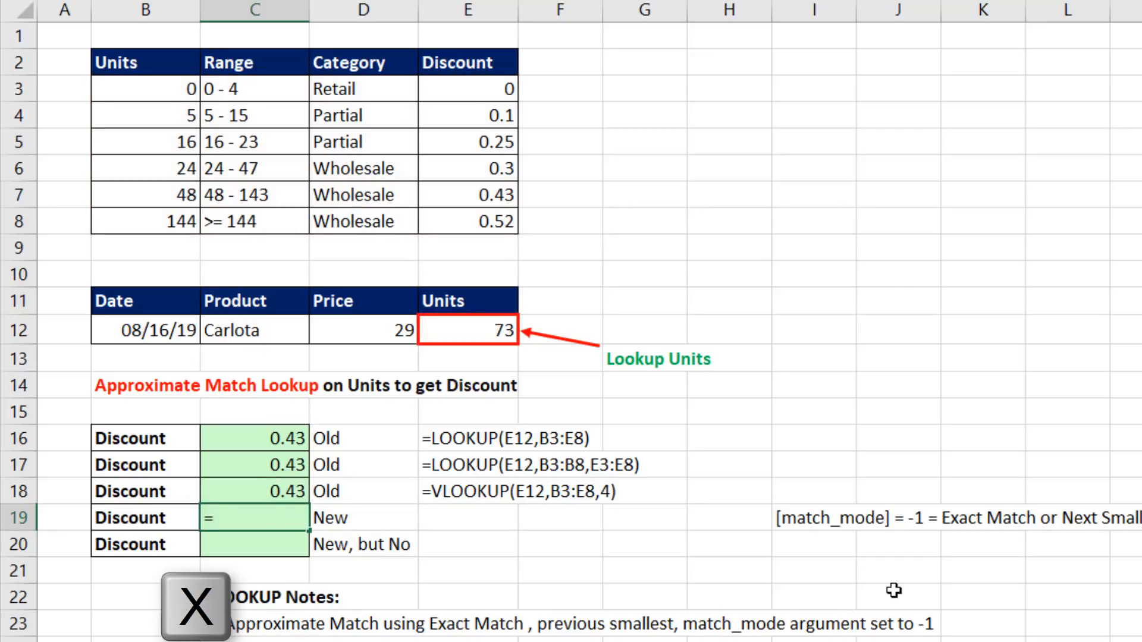
pyautogui.write('xl')
pyautogui.press('Tab')
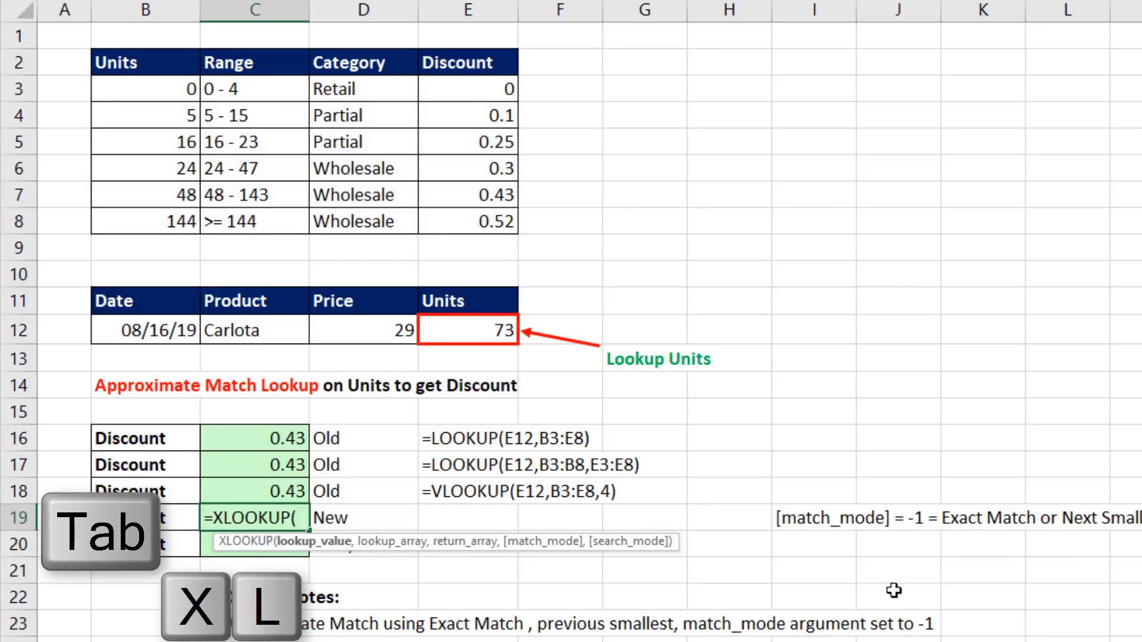
pyautogui.click(504, 335)
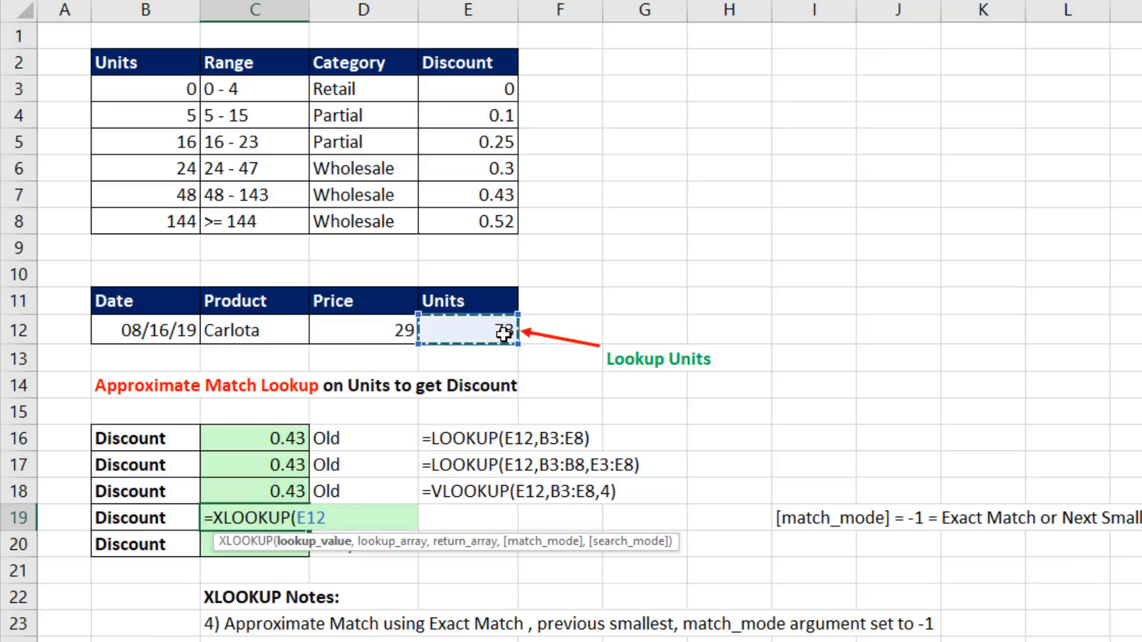
pyautogui.write(',')
pyautogui.click(161, 99)
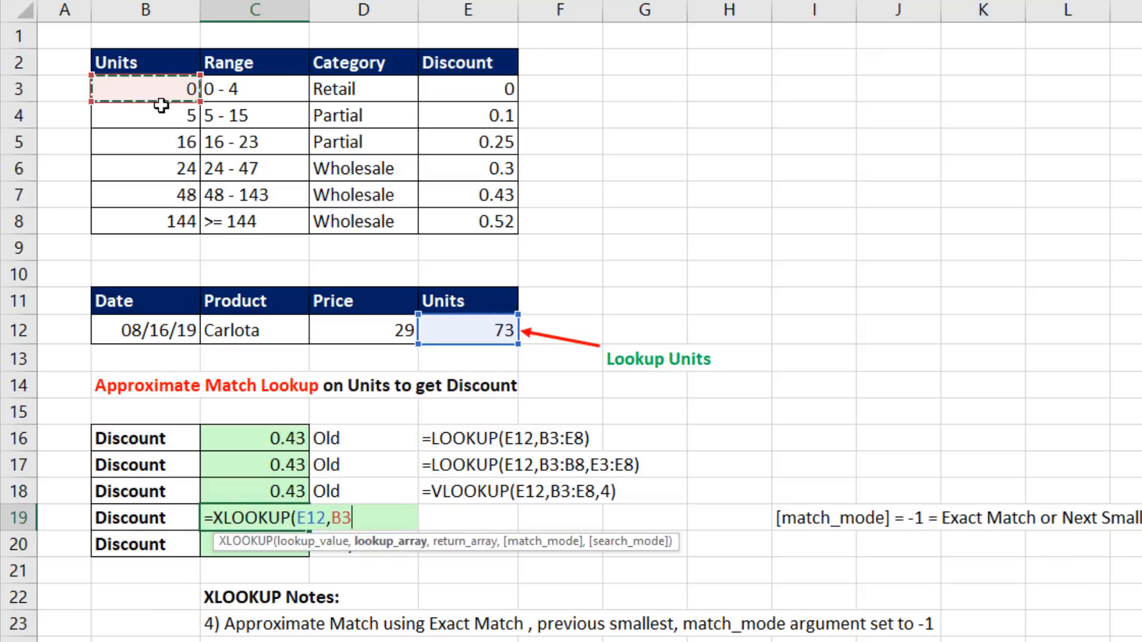
pyautogui.moveTo(161, 105); pyautogui.dragTo(161, 214)
pyautogui.write(',')
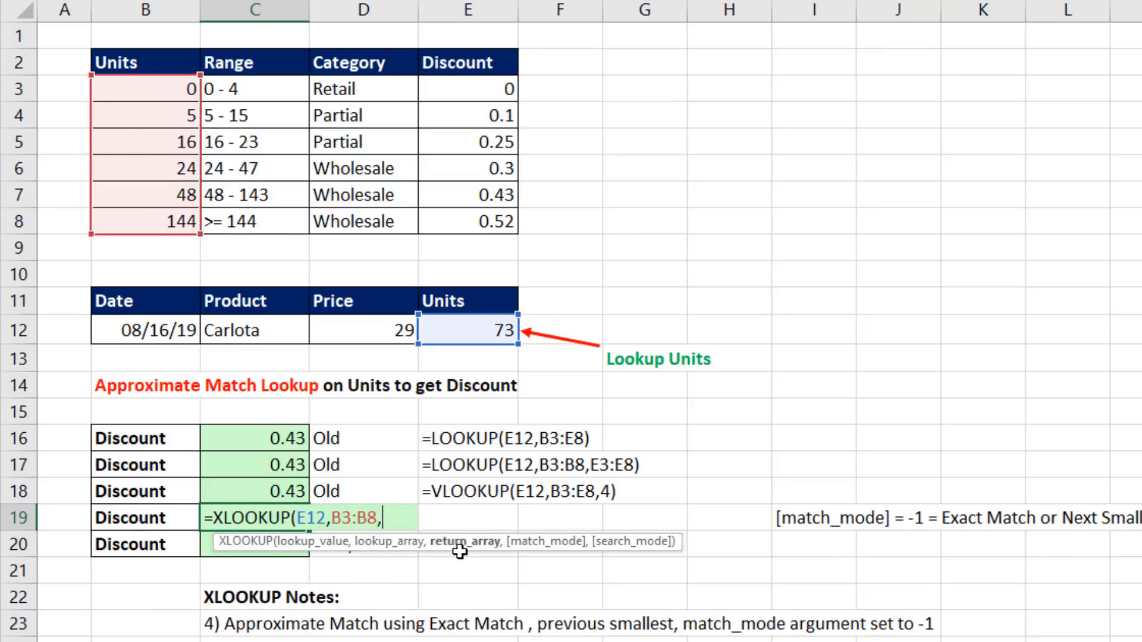
pyautogui.moveTo(475, 91); pyautogui.dragTo(476, 229)
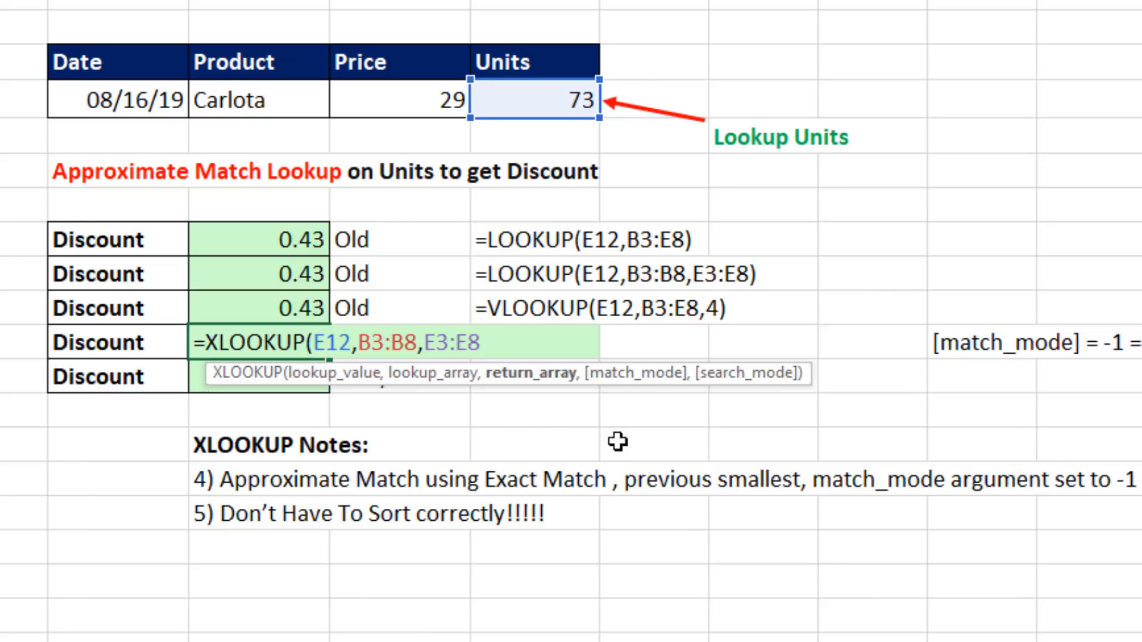
pyautogui.write(',')
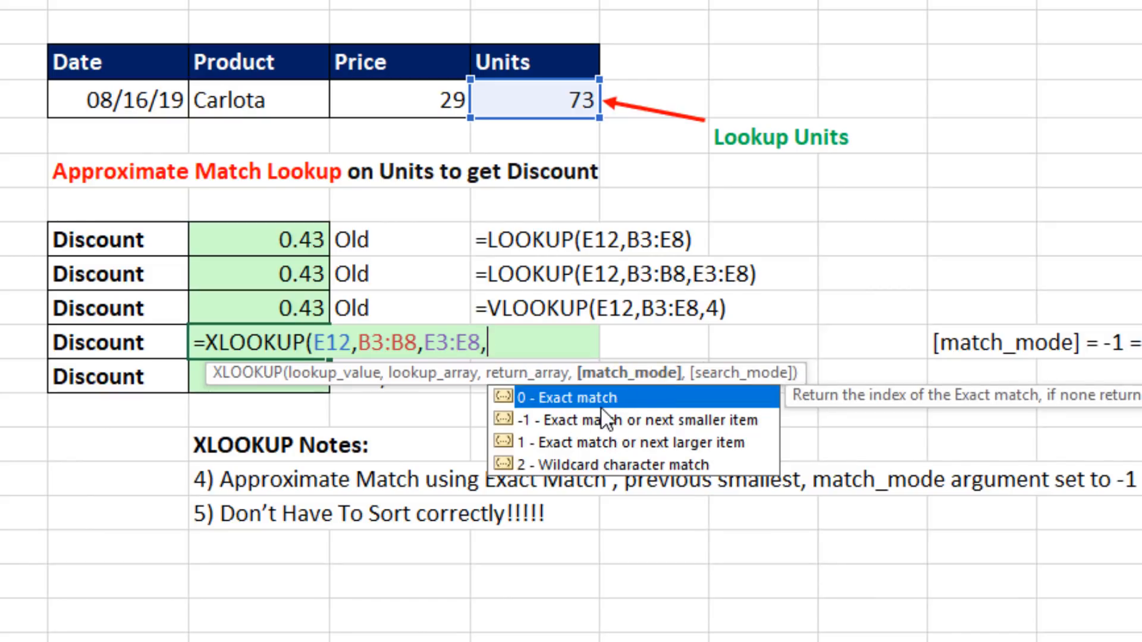
pyautogui.press('Down')
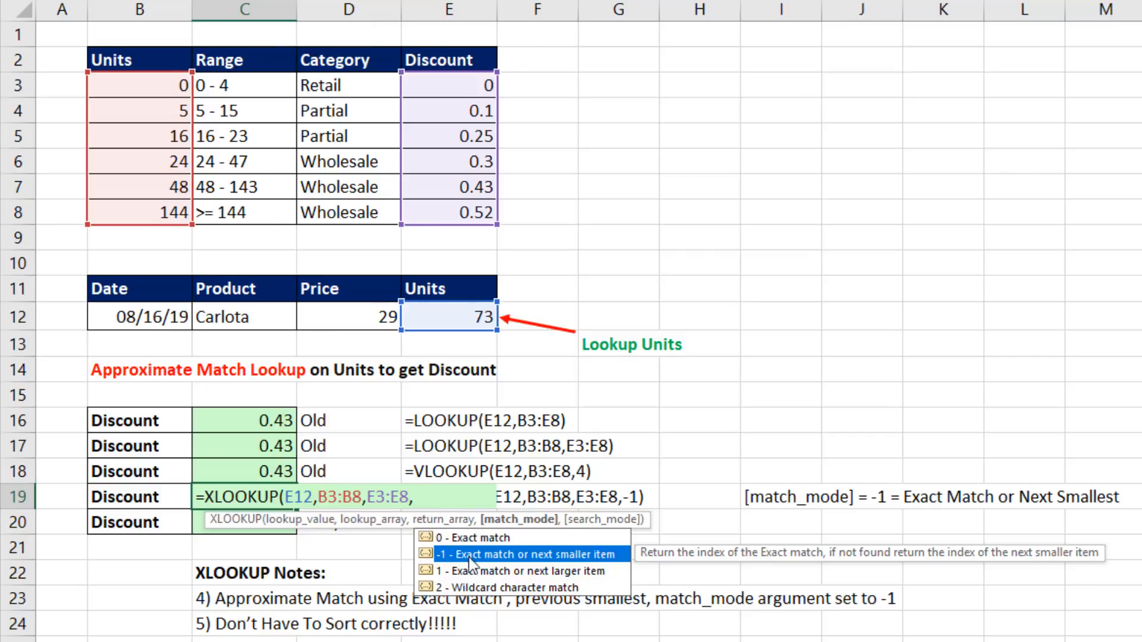
pyautogui.write('-1')
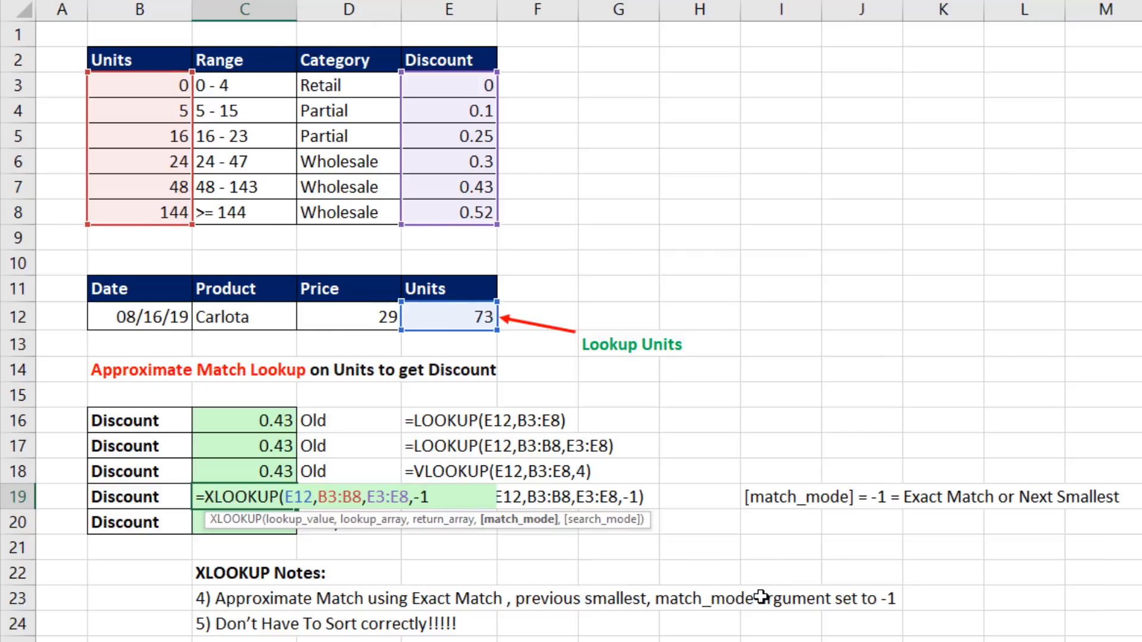
pyautogui.write(')')
pyautogui.press('Return')
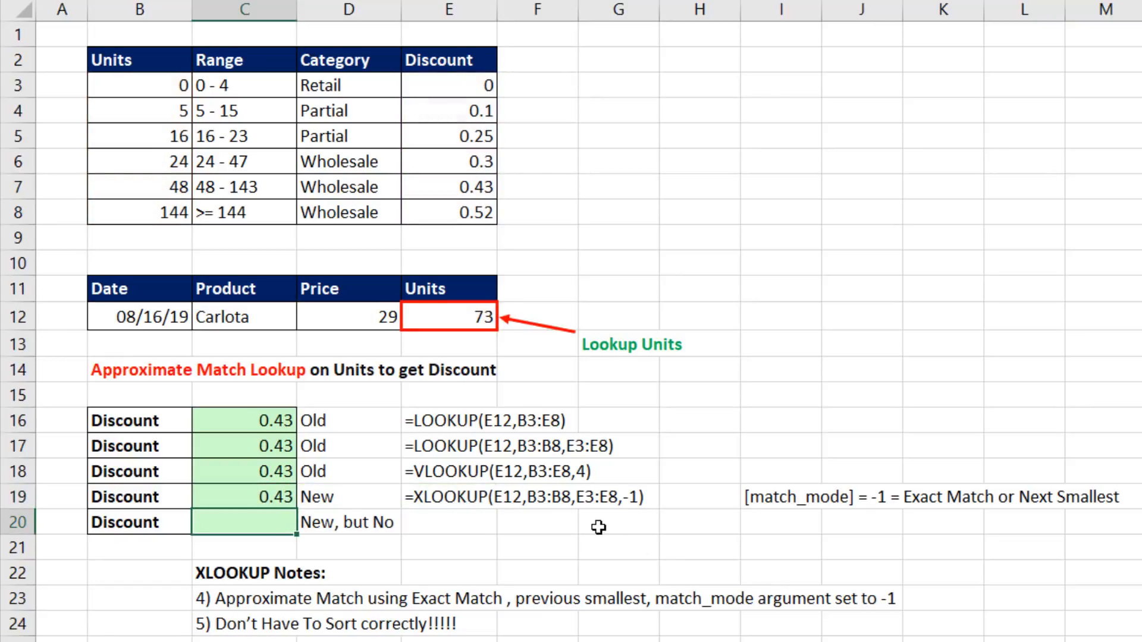
# Enter =XLOOKUP(E12,B3:B8,E3:E8,-1,2) in cell C20, using search mode 2, binary search in ascending order.
pyautogui.write('=xl')
pyautogui.press('Tab')
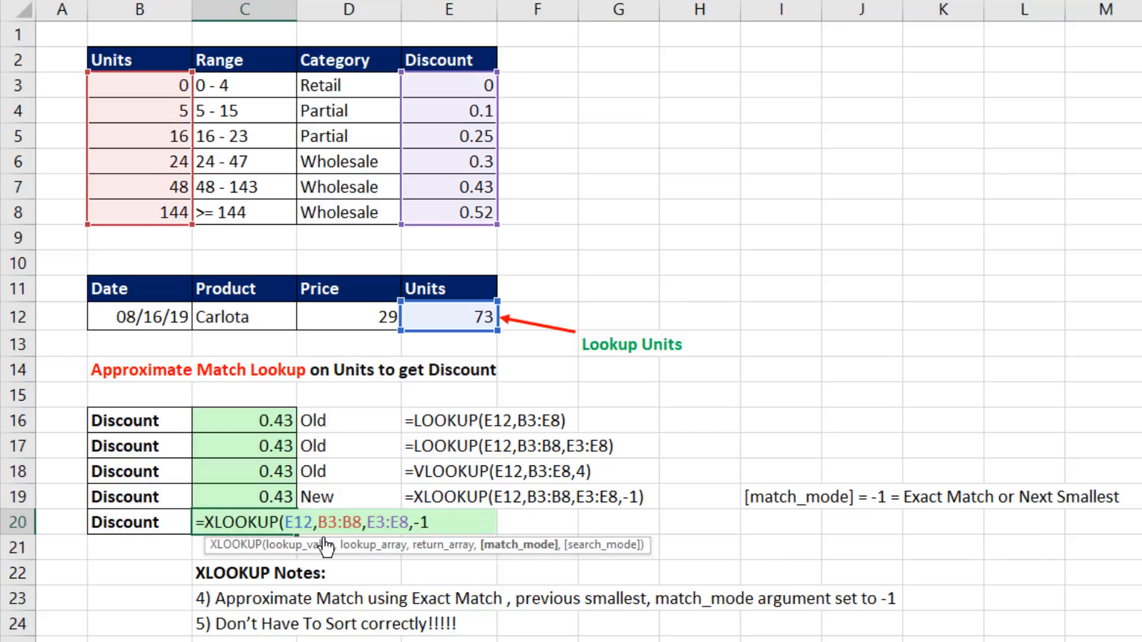
pyautogui.write(',')
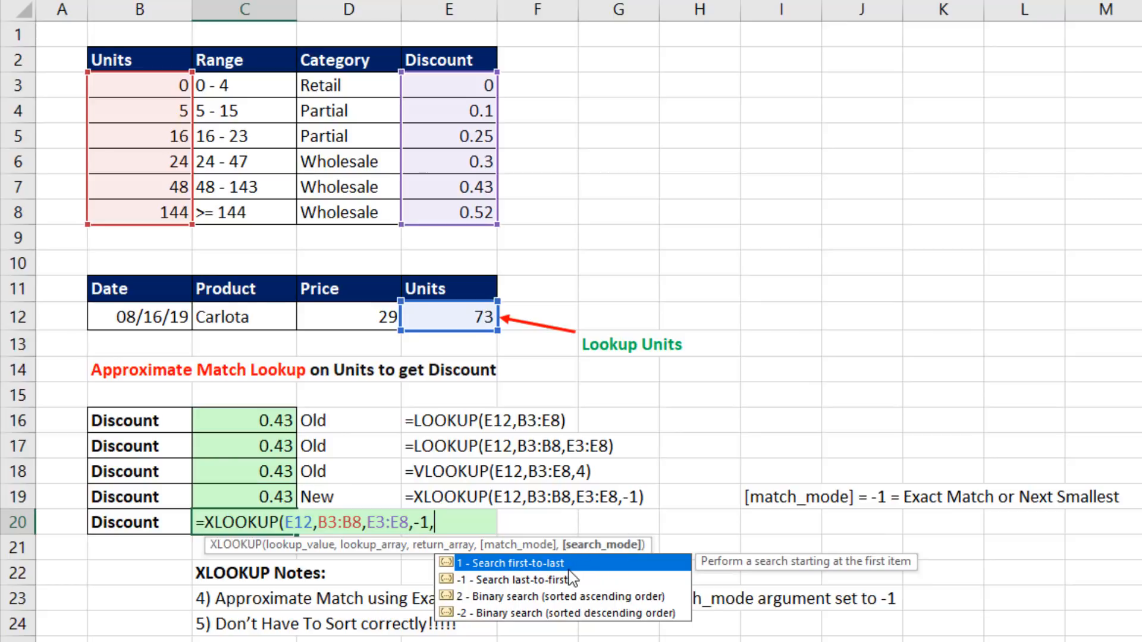
pyautogui.press('Down')
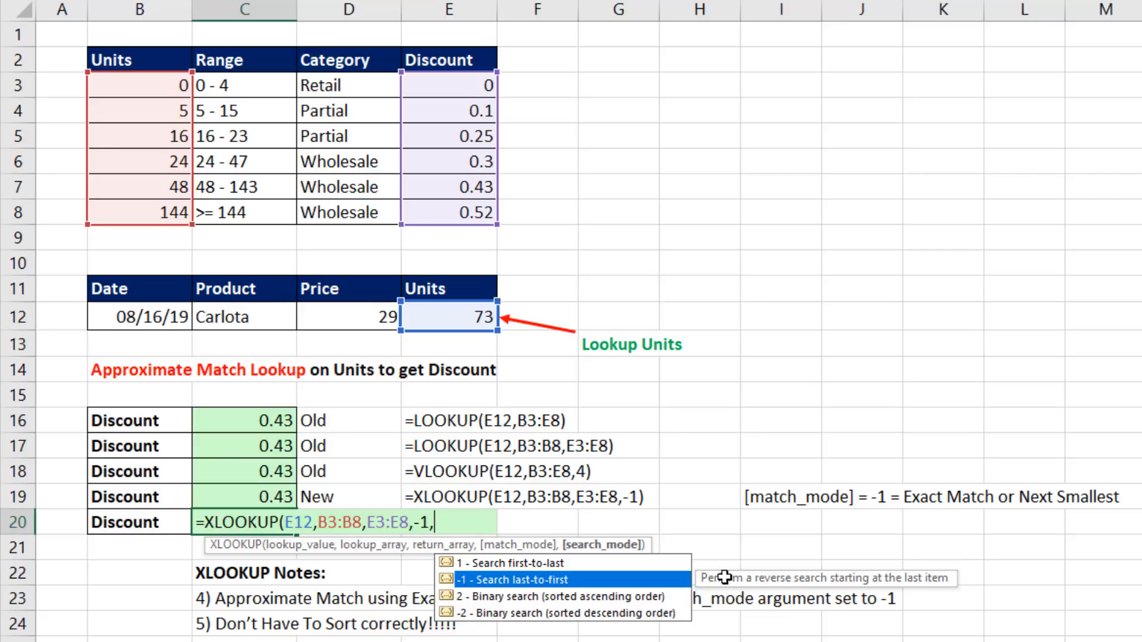
pyautogui.press('Down')
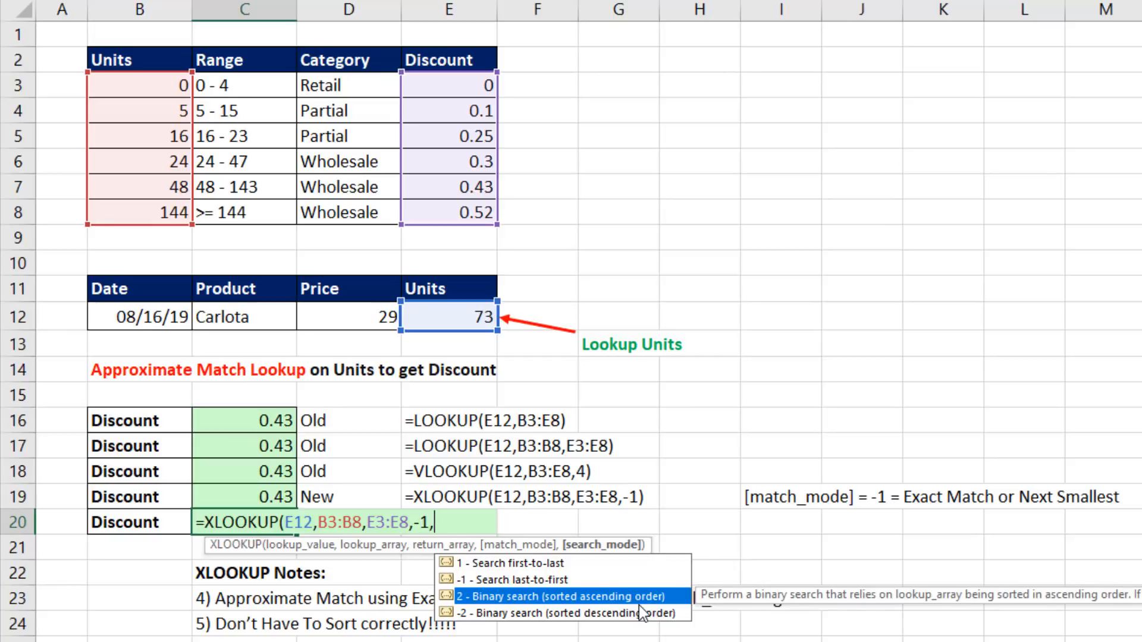
pyautogui.press('Down')
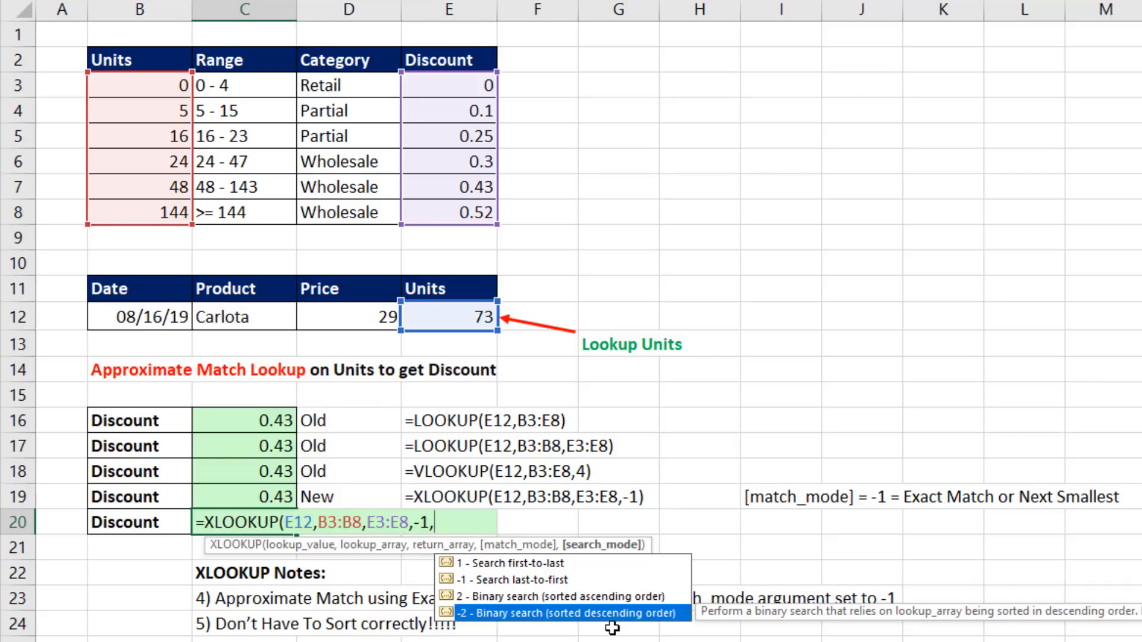
pyautogui.press('Up')
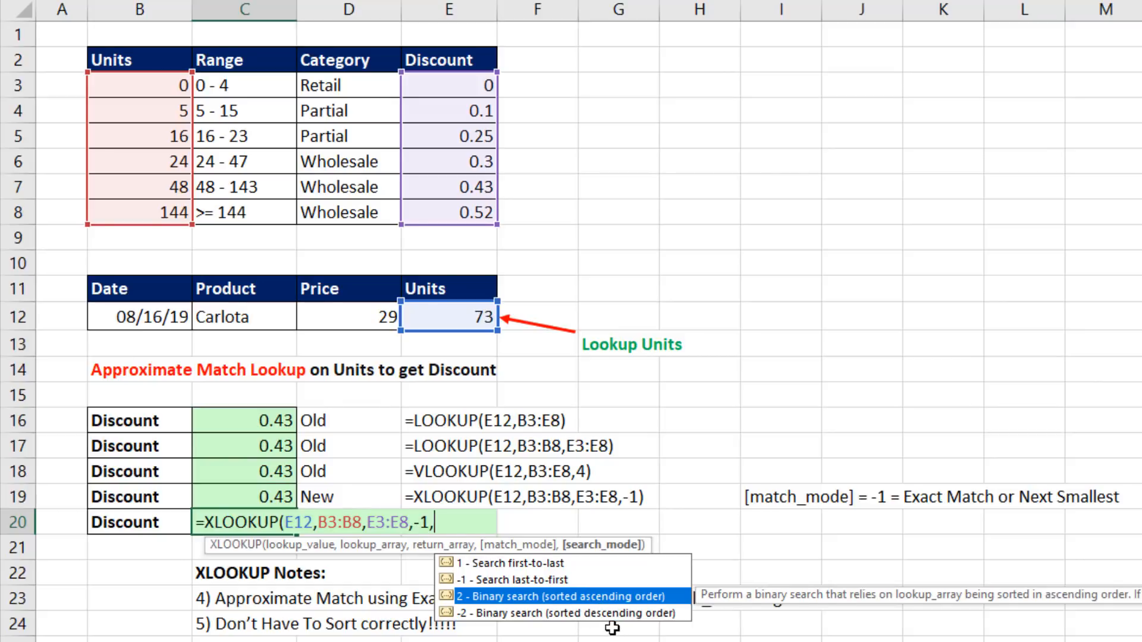
pyautogui.press('Tab')
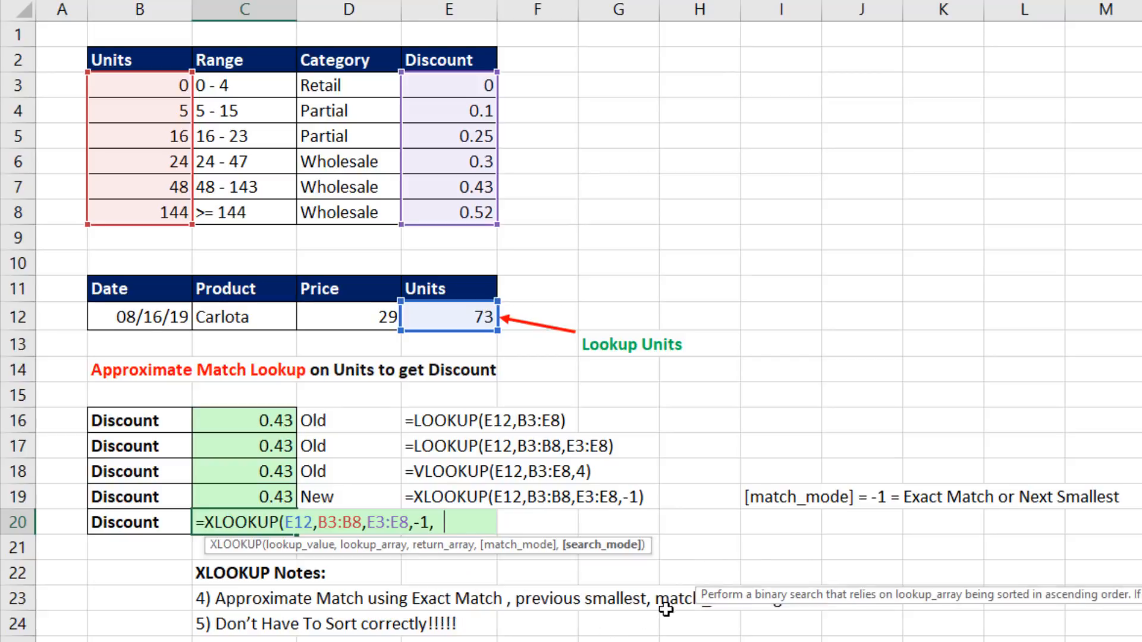
pyautogui.write(')')
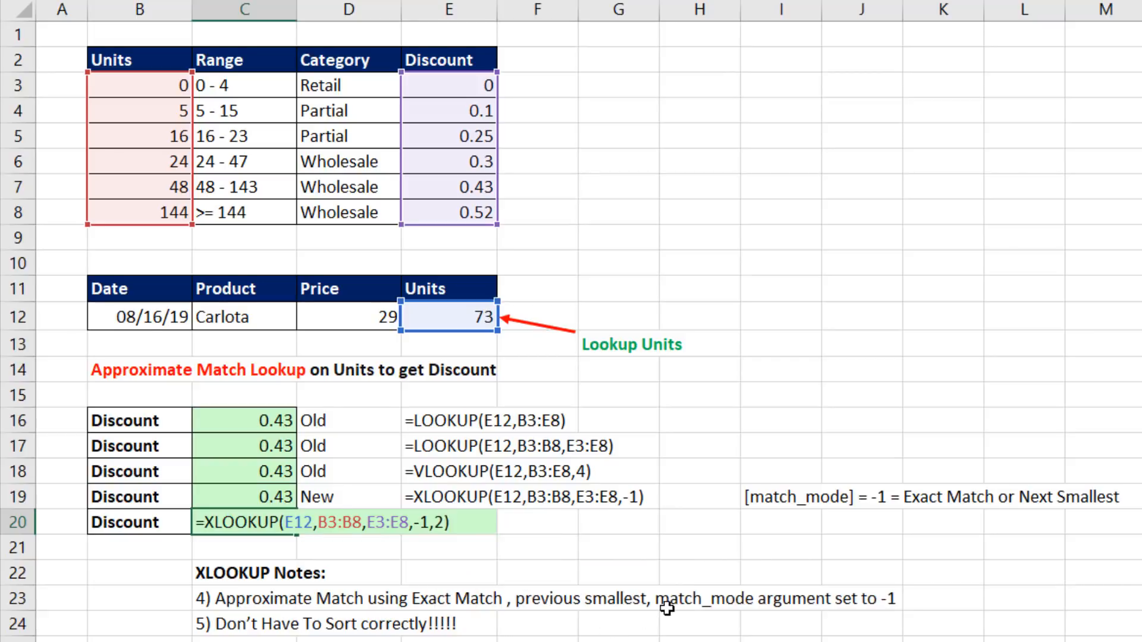
pyautogui.press('Return')
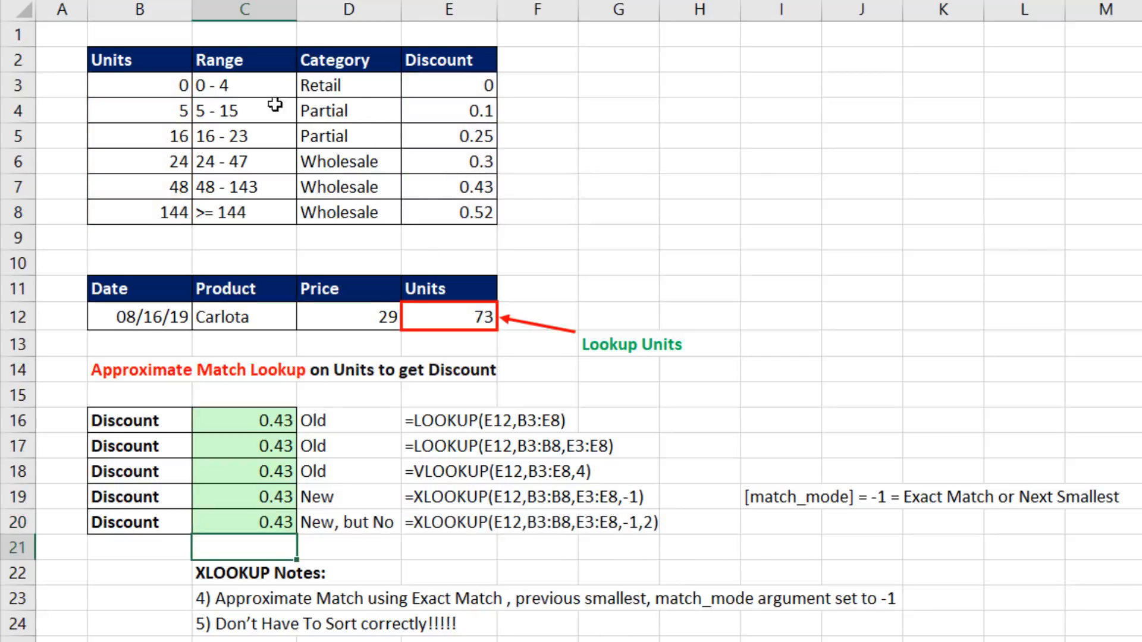
# Test the discount formulas by sorting the table descending by Units and by moving the 48-unit row to row 4, undoing each change.
pyautogui.click(158, 88)
pyautogui.rightClick(158, 88)
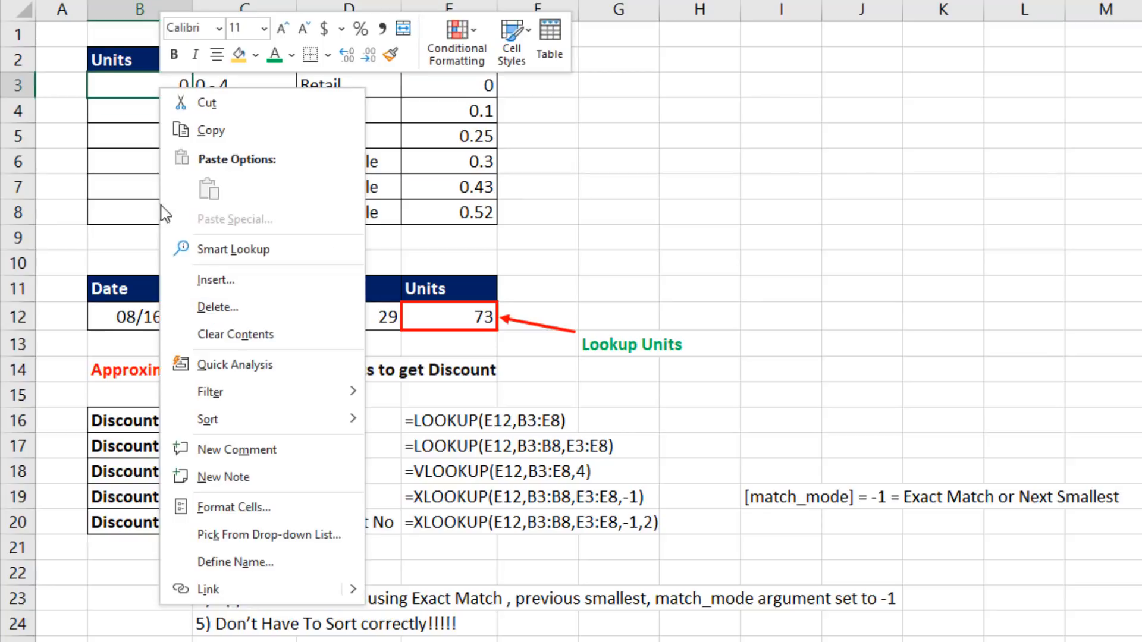
pyautogui.moveTo(267, 419)
pyautogui.click(398, 451)
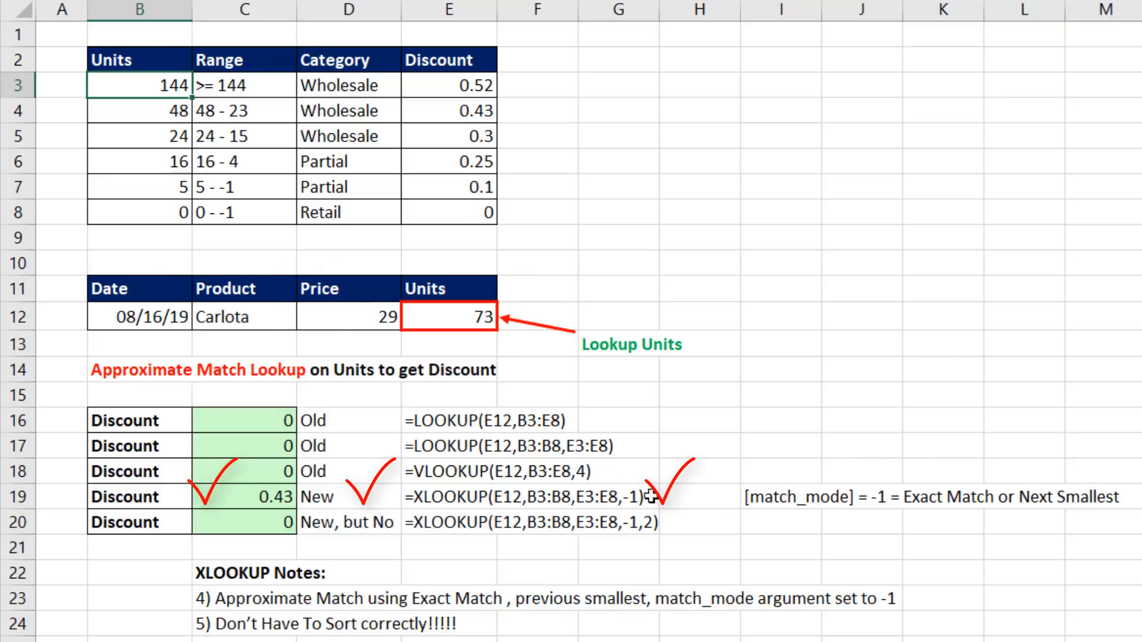
pyautogui.hotkey('ctrl', 'z')
pyautogui.moveTo(153, 199); pyautogui.dragTo(463, 113)
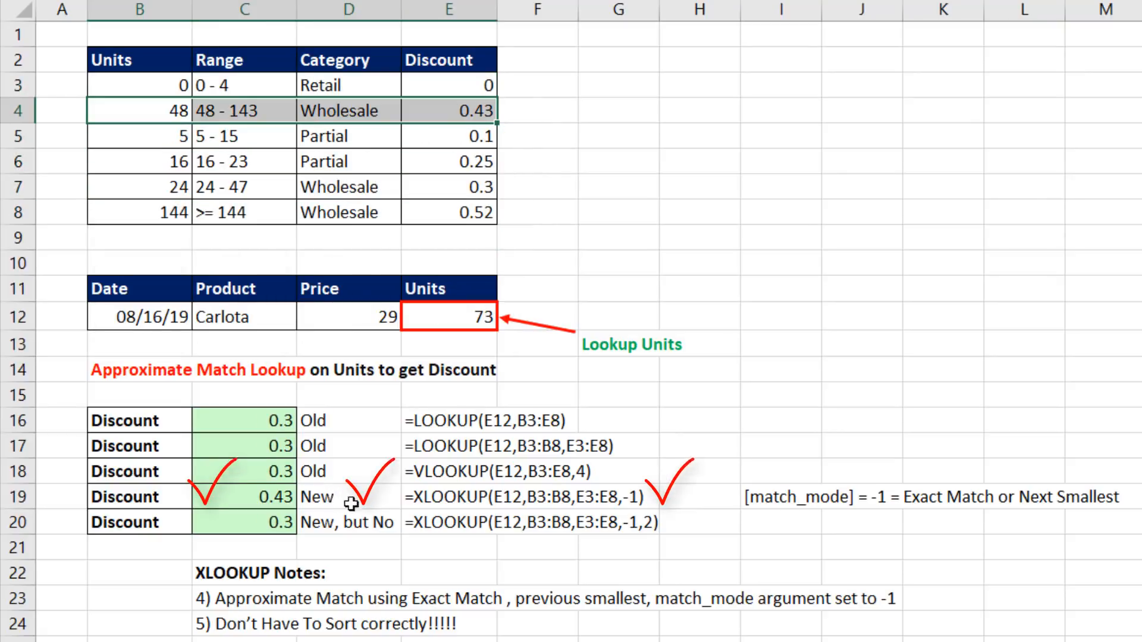
pyautogui.hotkey('ctrl', 'z')
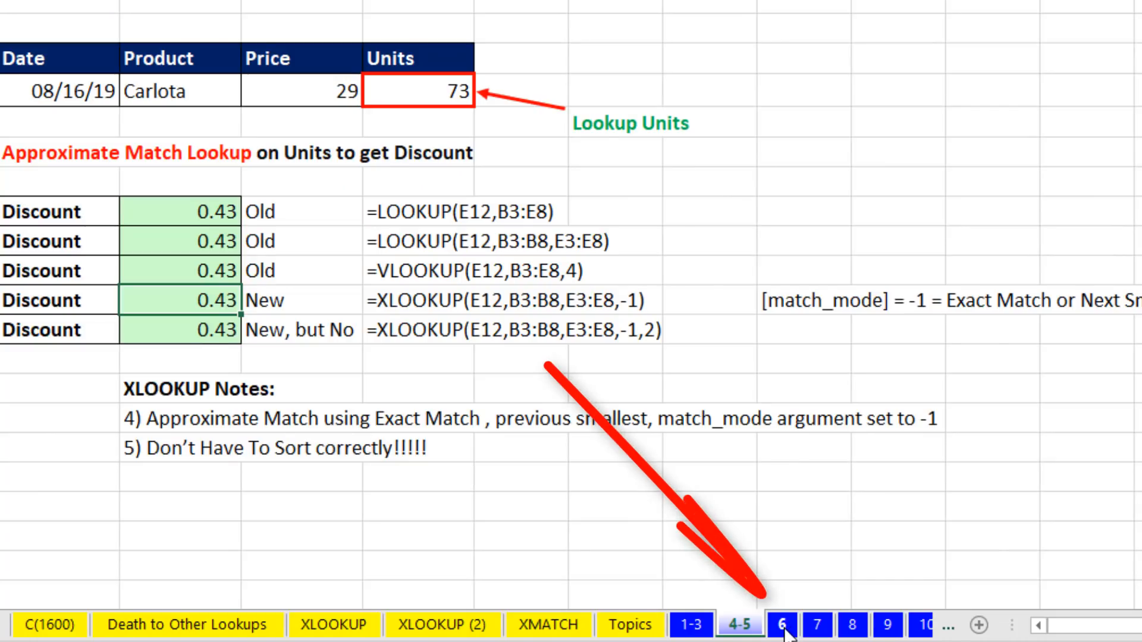
# Open sheet 6 and examine the old INDEX and MATCH formula in cell C5, including its match_type argument.
pyautogui.click(784, 629)
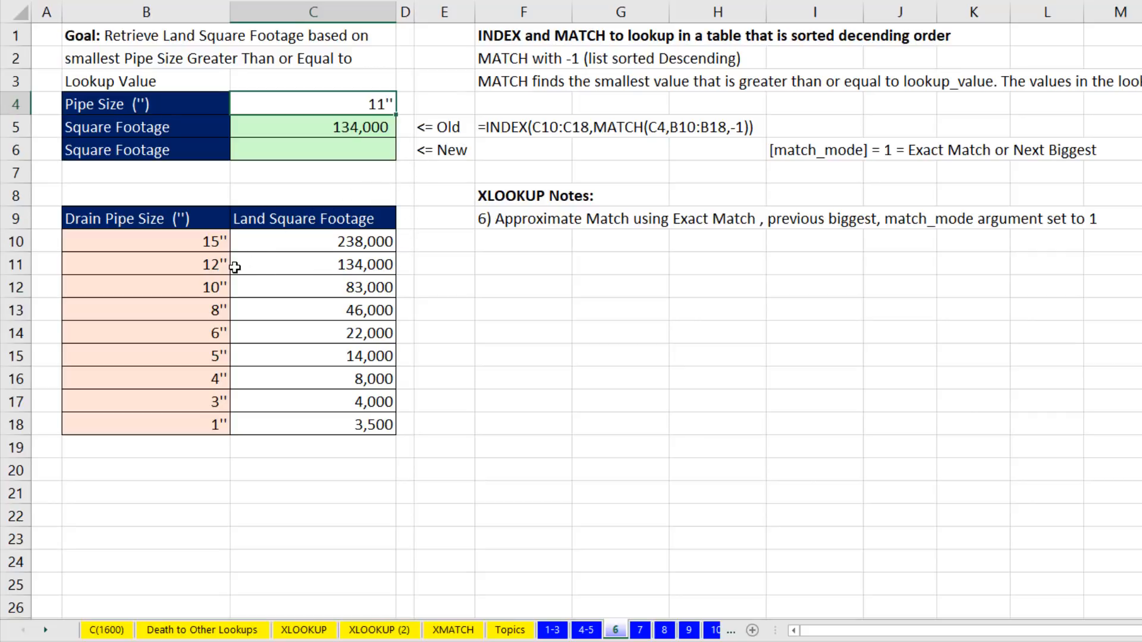
pyautogui.press('Down')
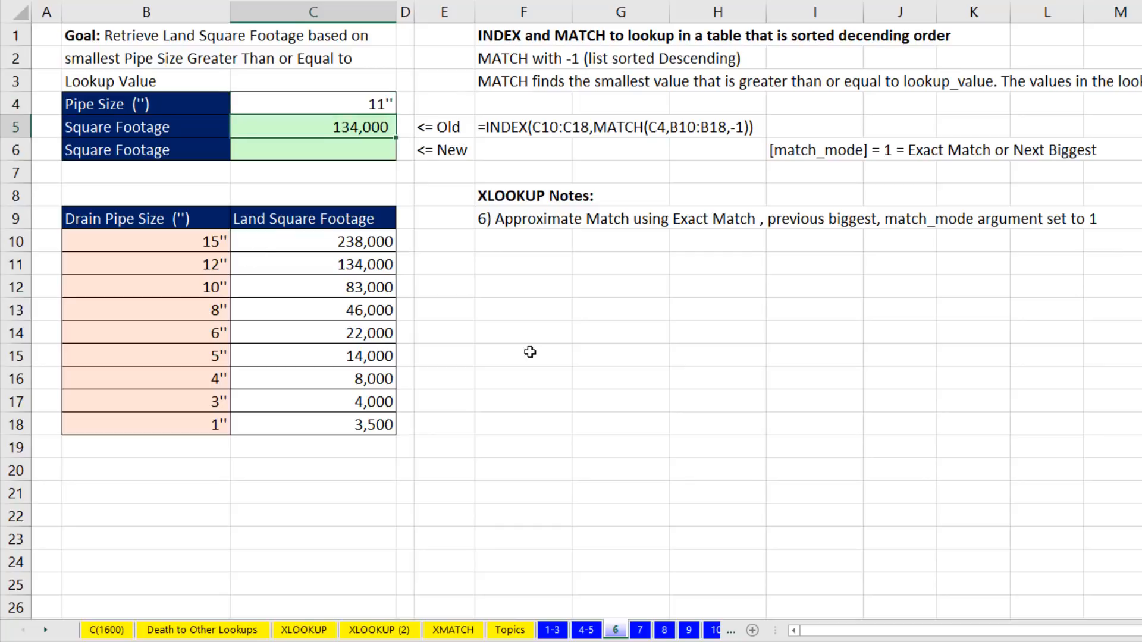
pyautogui.press('F2')
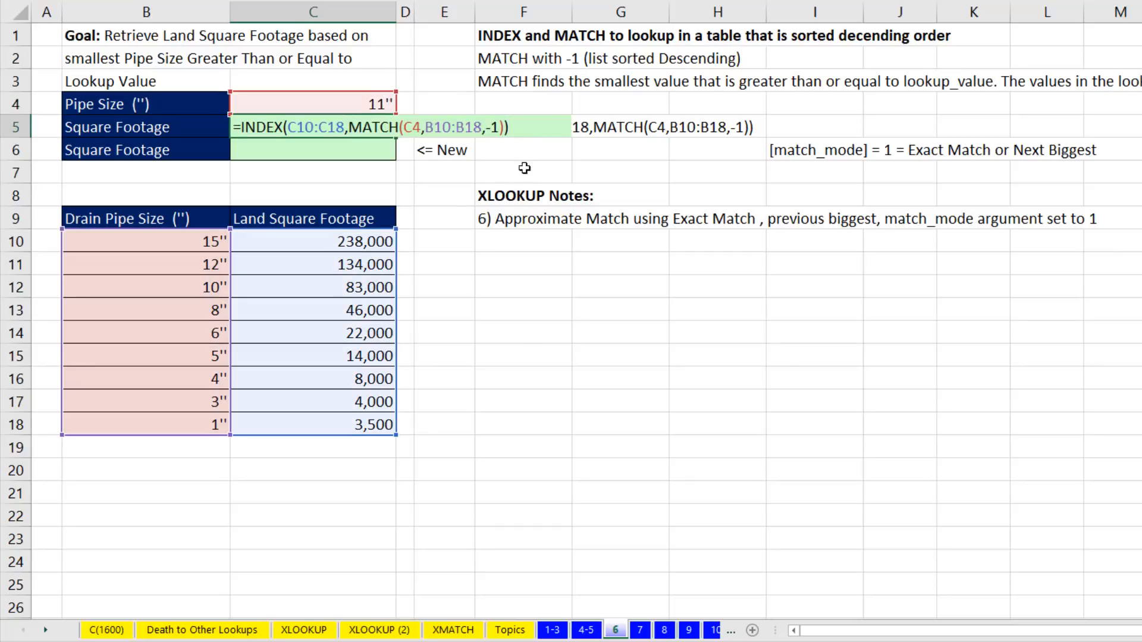
pyautogui.press('Left')
pyautogui.press('Left')
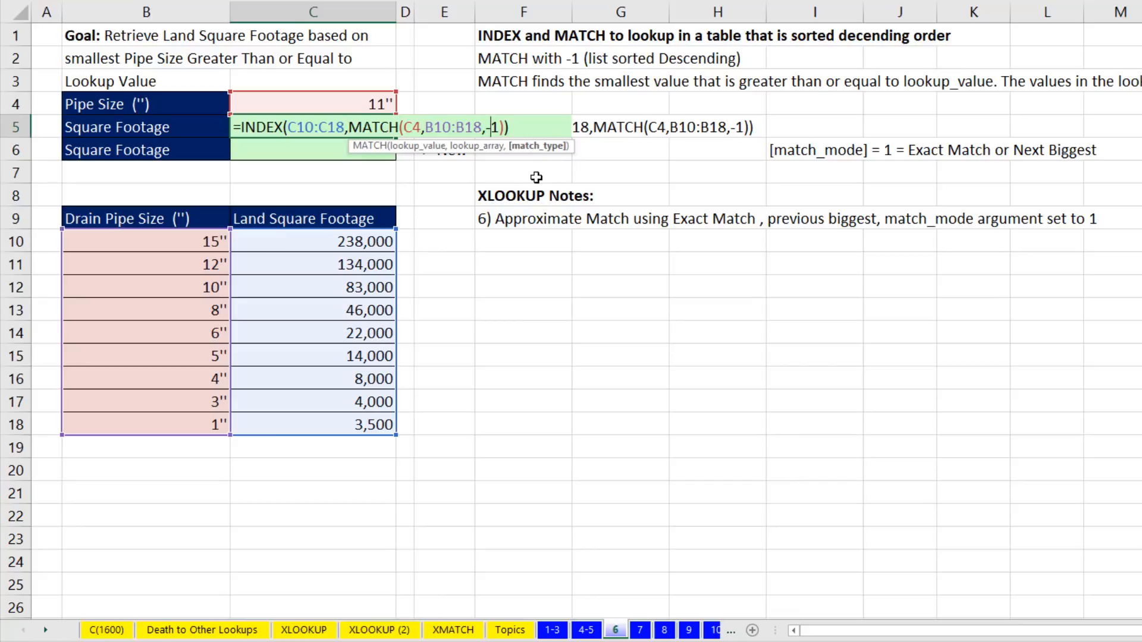
pyautogui.press('Return')
# Enter =XLOOKUP(C4,B10:B18,C10:C18,1) in cell C6 to look up the square footage by exact match or next larger item.
pyautogui.write('=xl')
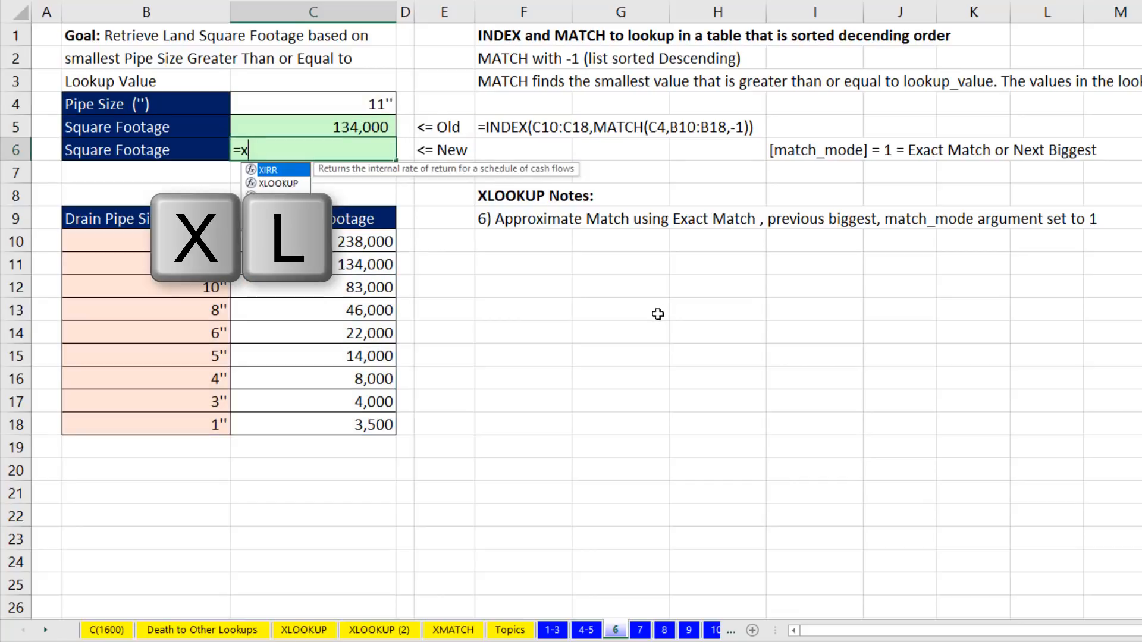
pyautogui.press('Tab')
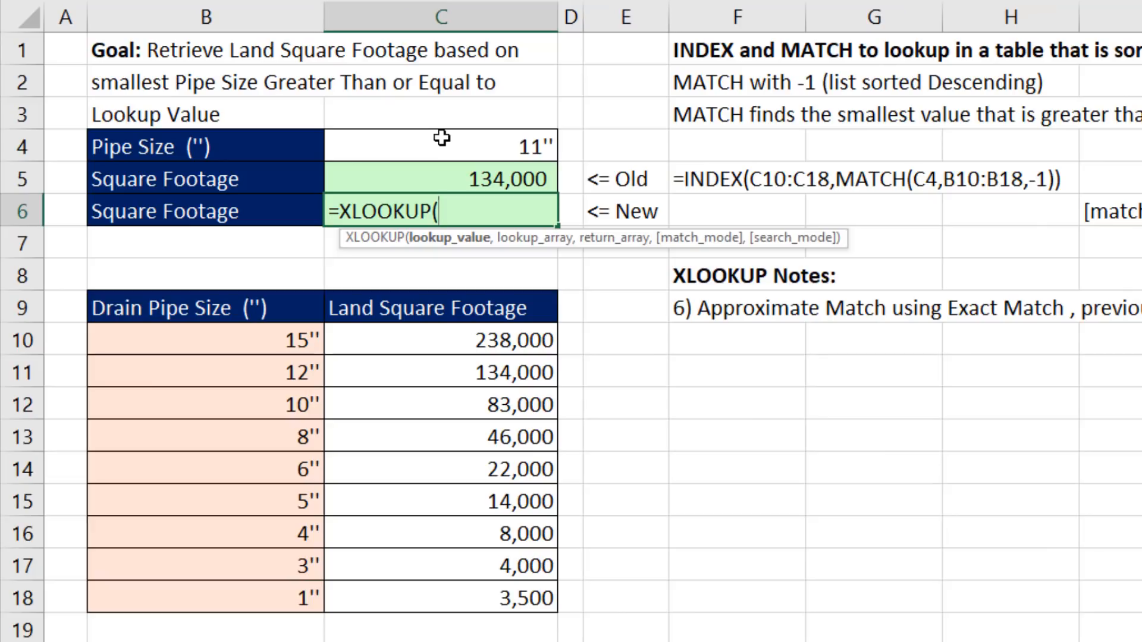
pyautogui.click(307, 101)
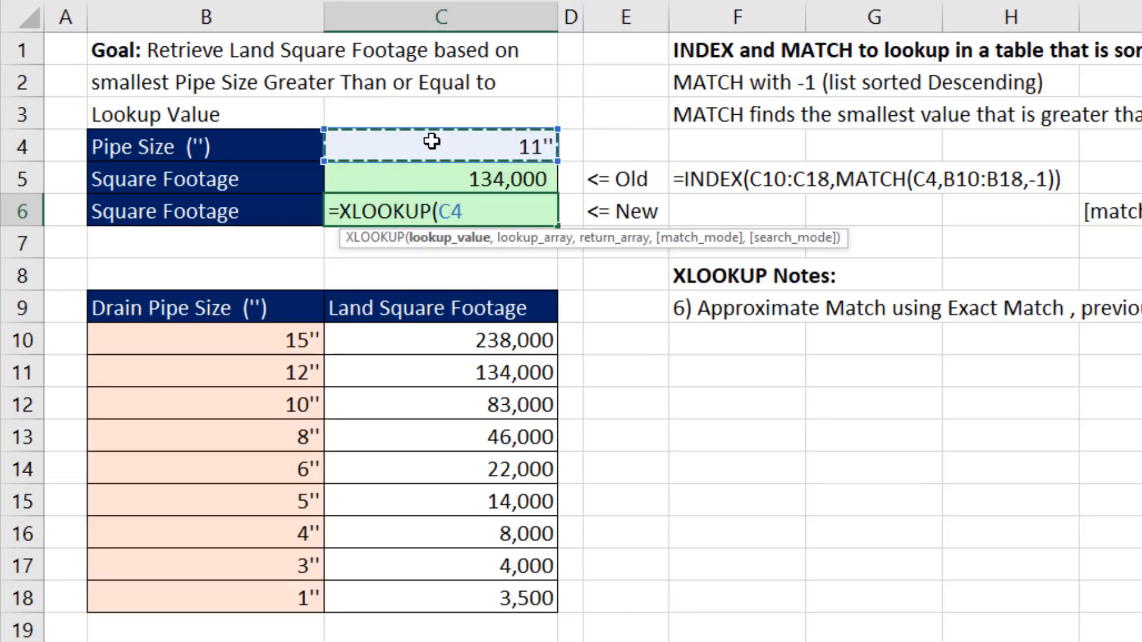
pyautogui.write(',')
pyautogui.moveTo(273, 351); pyautogui.dragTo(267, 591)
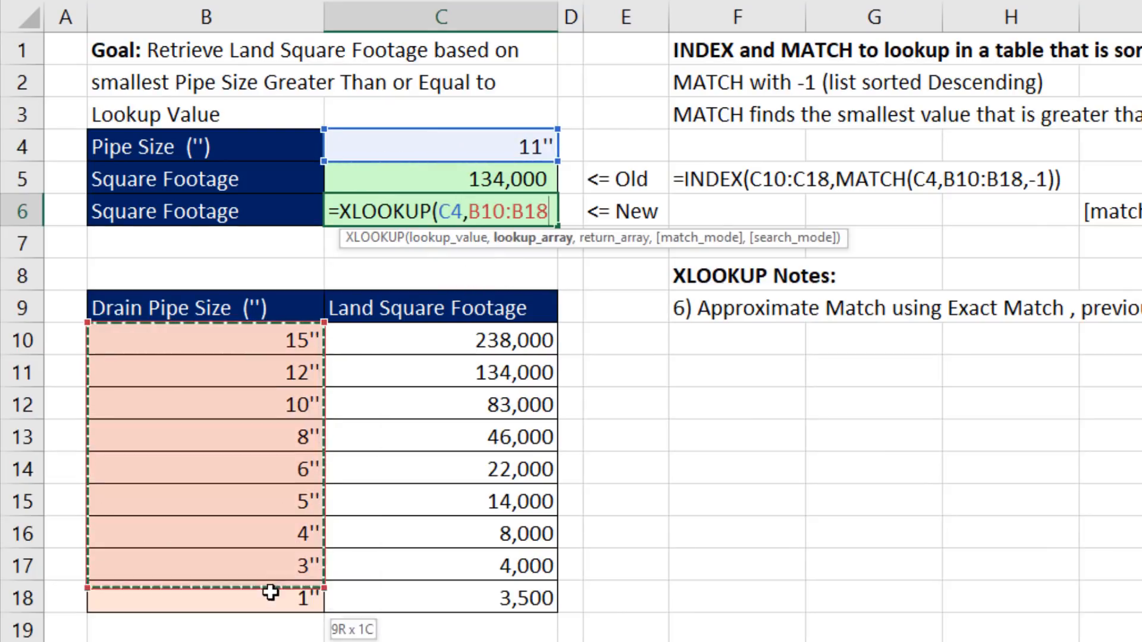
pyautogui.write(',')
pyautogui.moveTo(456, 340); pyautogui.dragTo(449, 588)
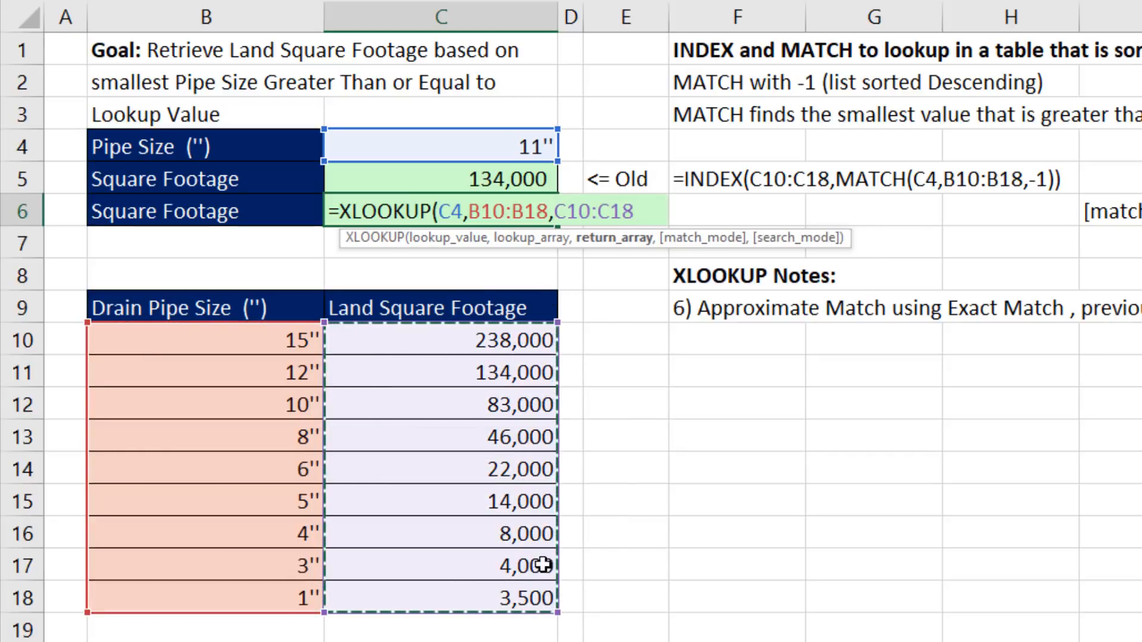
pyautogui.write(',')
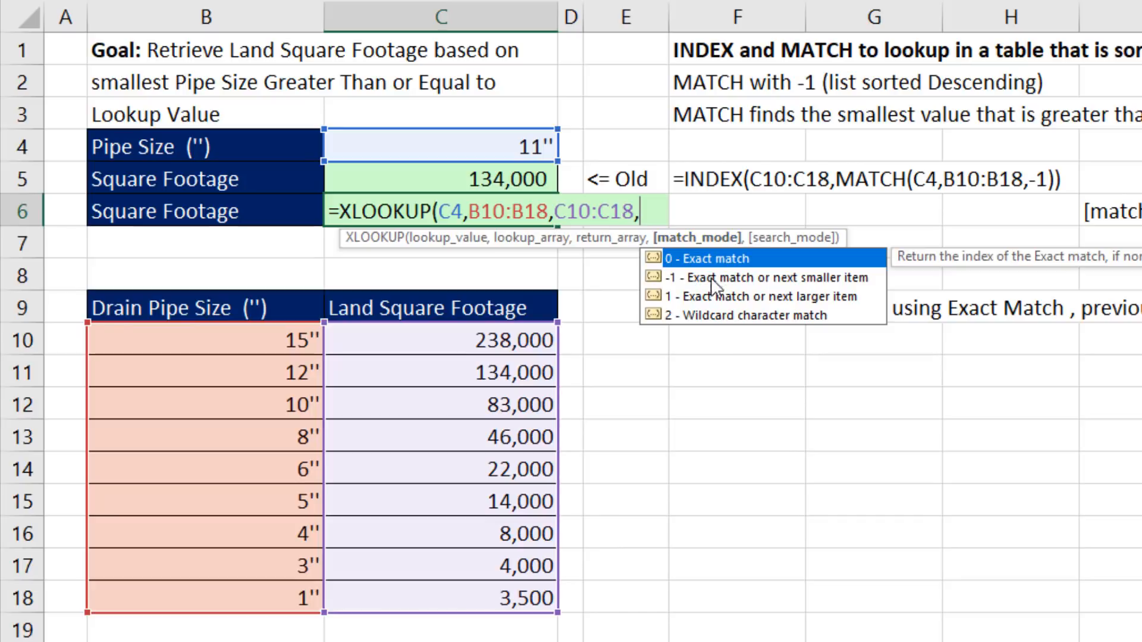
pyautogui.press('Down')
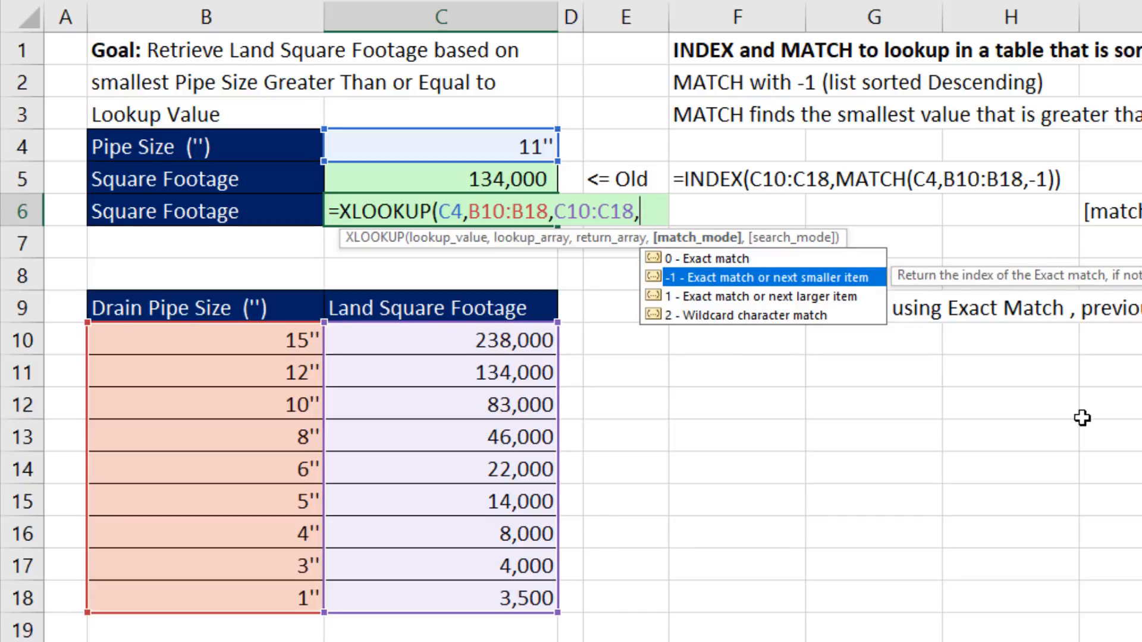
pyautogui.press('Down')
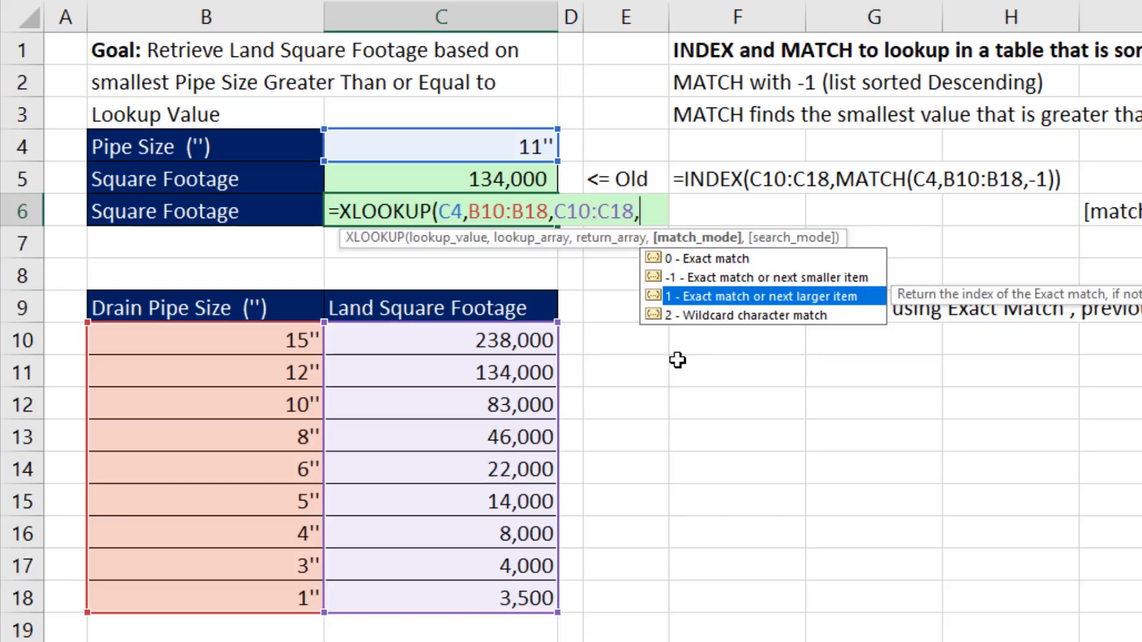
pyautogui.write('1')
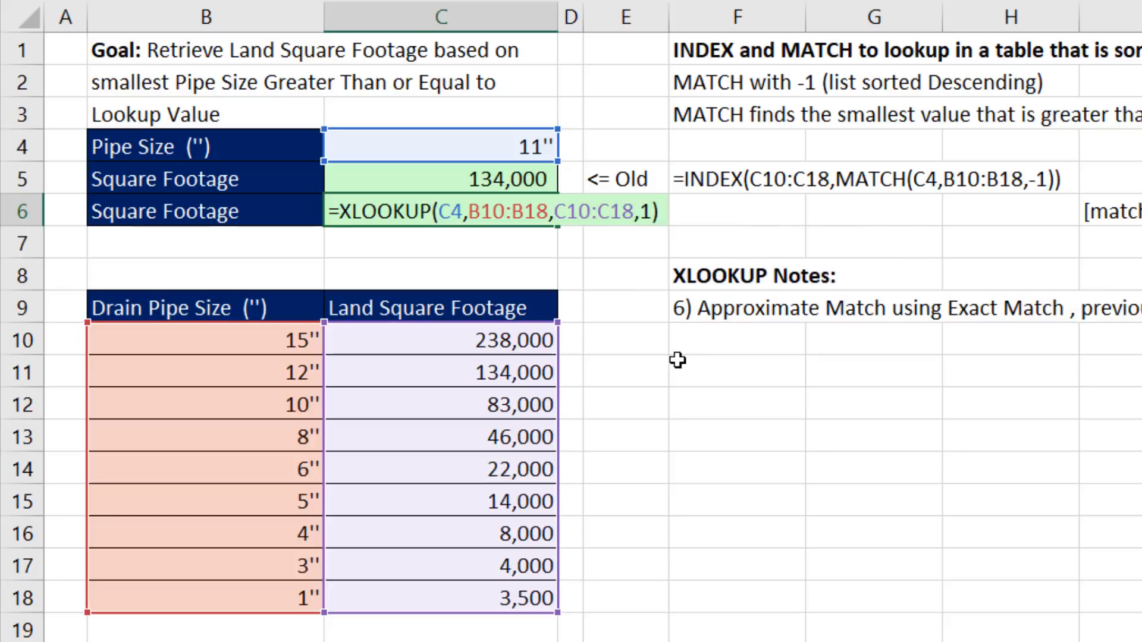
pyautogui.press('Return')
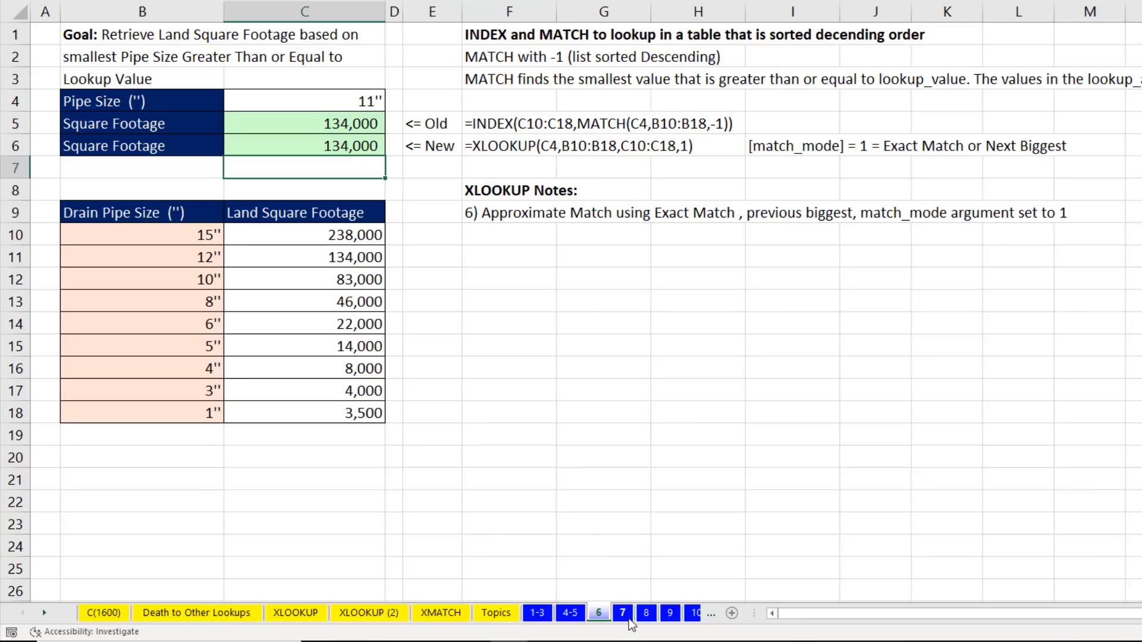
# Open sheet 7 and examine the last Carlota record and the old LOOKUP formula in cell G15.
pyautogui.click(622, 613)
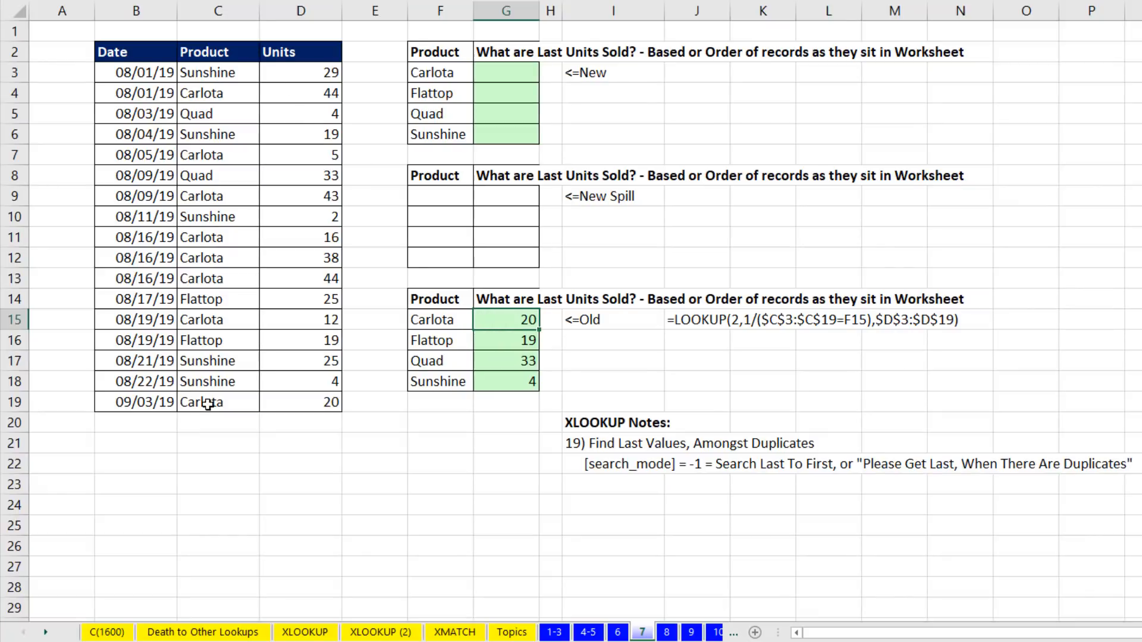
pyautogui.moveTo(208, 404); pyautogui.dragTo(305, 404)
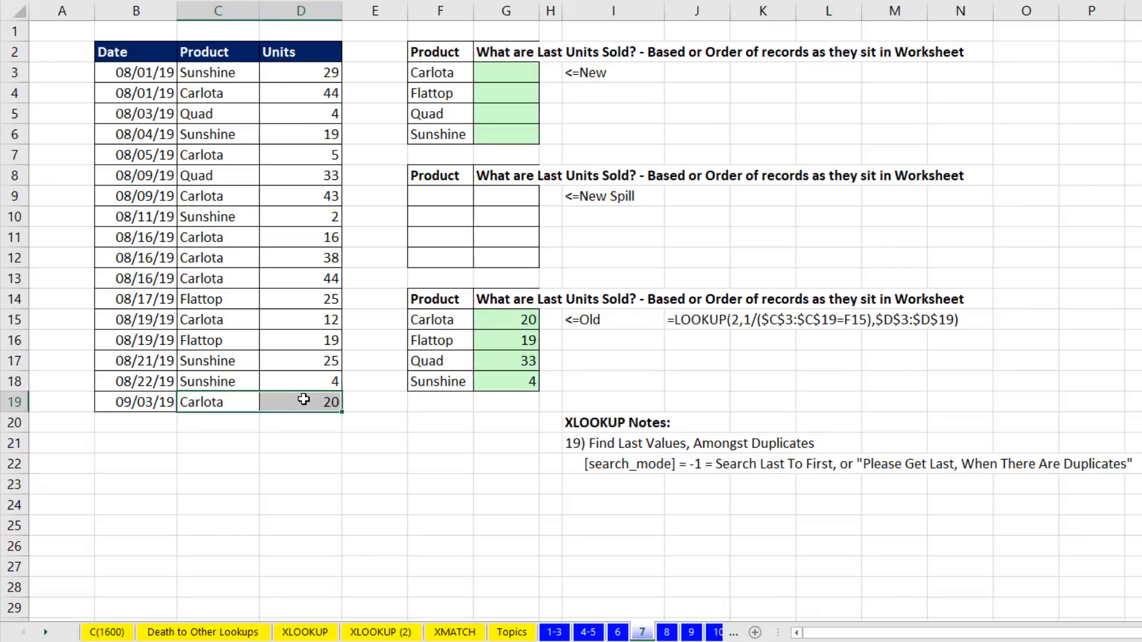
pyautogui.click(511, 323)
pyautogui.press('F2')
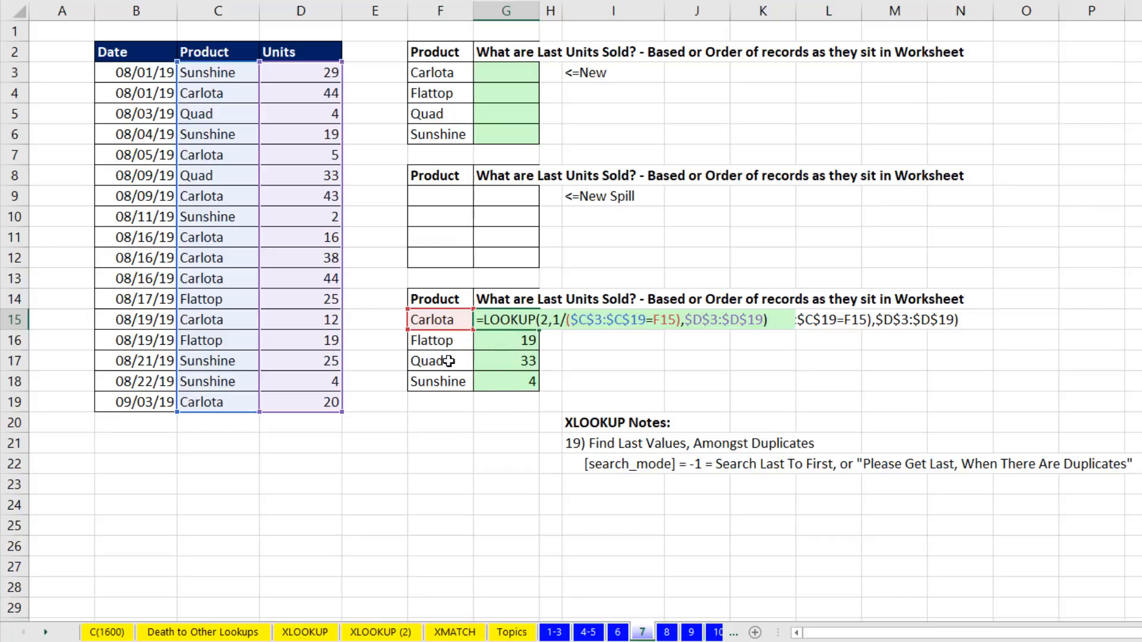
# Enter =XLOOKUP(F3,C3:C19,D3:D19,,-1) in cell G3, searching last-to-first for the product's last units sold.
pyautogui.click(506, 75)
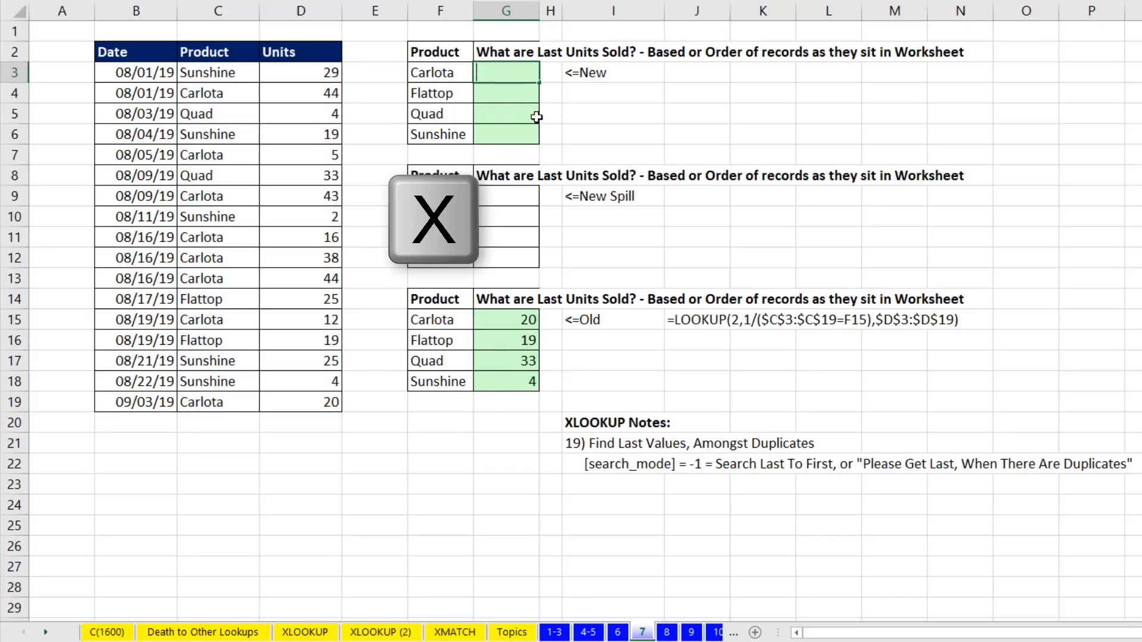
pyautogui.write('=xl')
pyautogui.press('Tab')
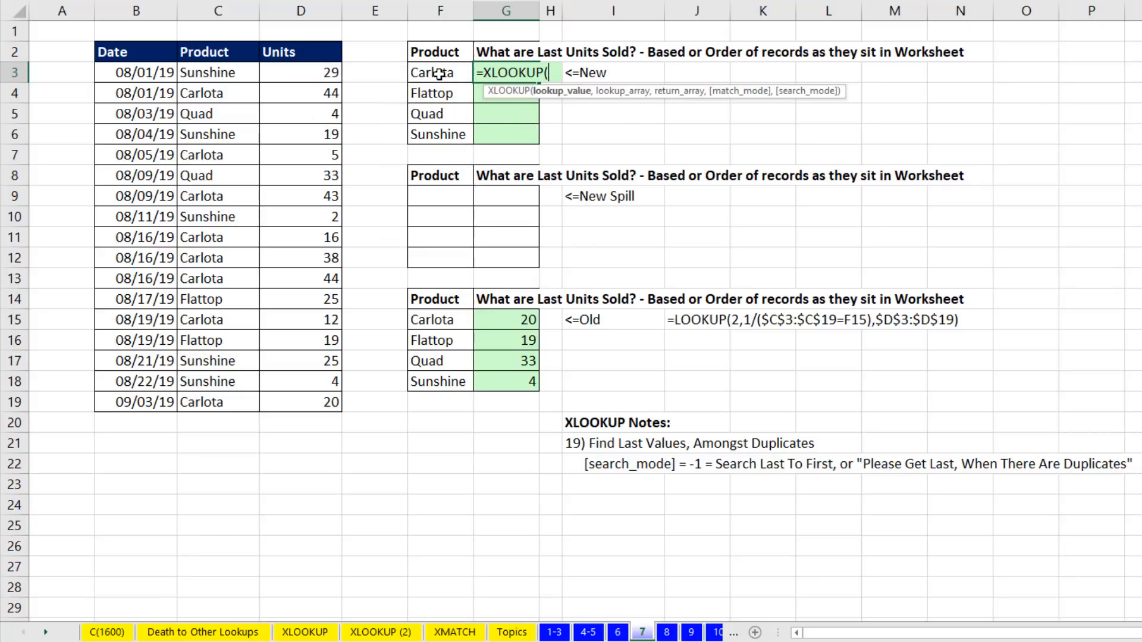
pyautogui.click(438, 73)
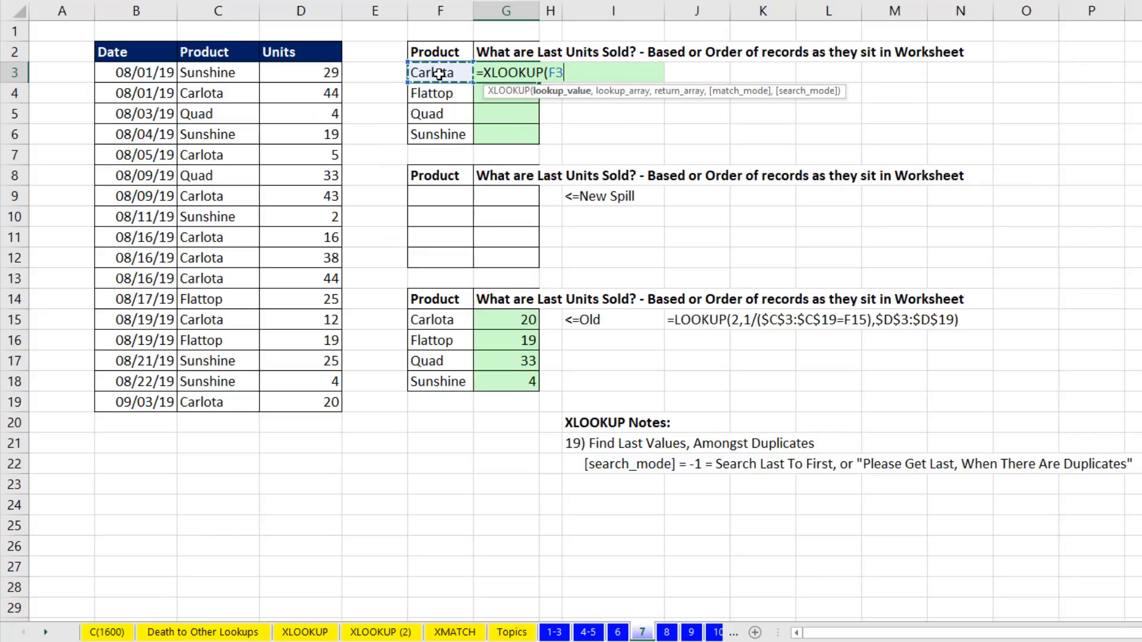
pyautogui.write(',')
pyautogui.moveTo(218, 73); pyautogui.dragTo(225, 405)
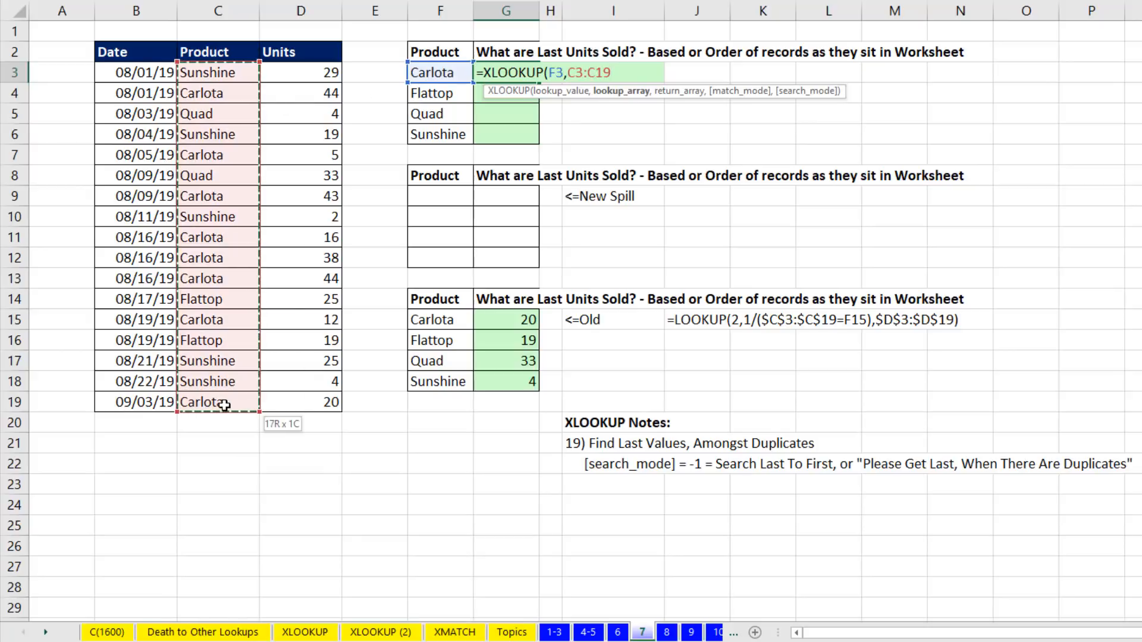
pyautogui.write(',')
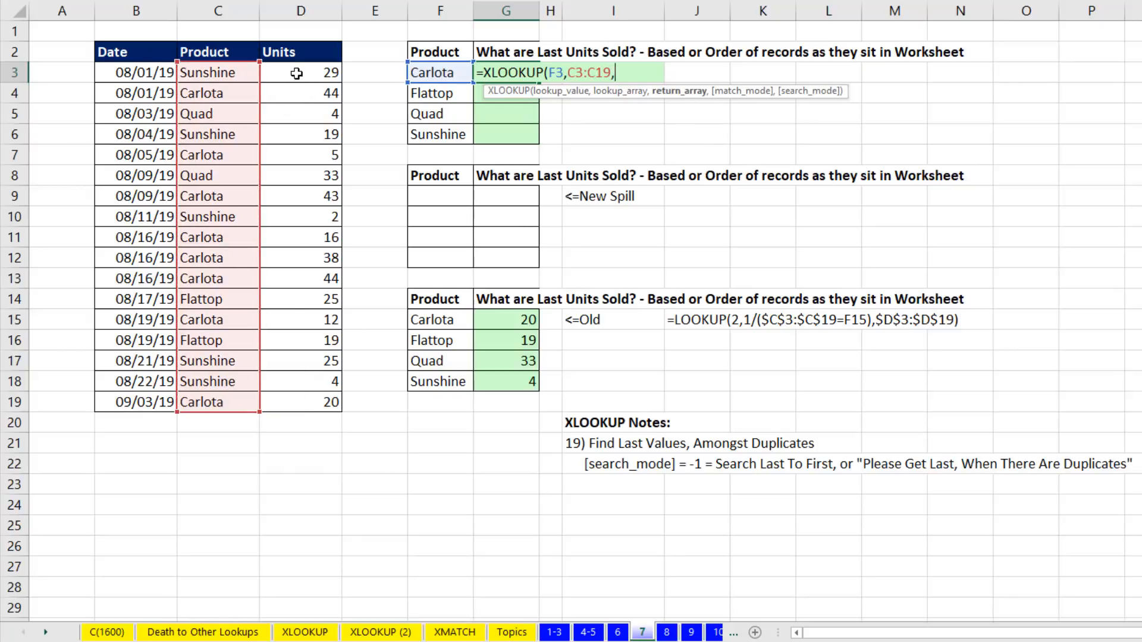
pyautogui.moveTo(296, 73); pyautogui.dragTo(319, 404)
pyautogui.write(',')
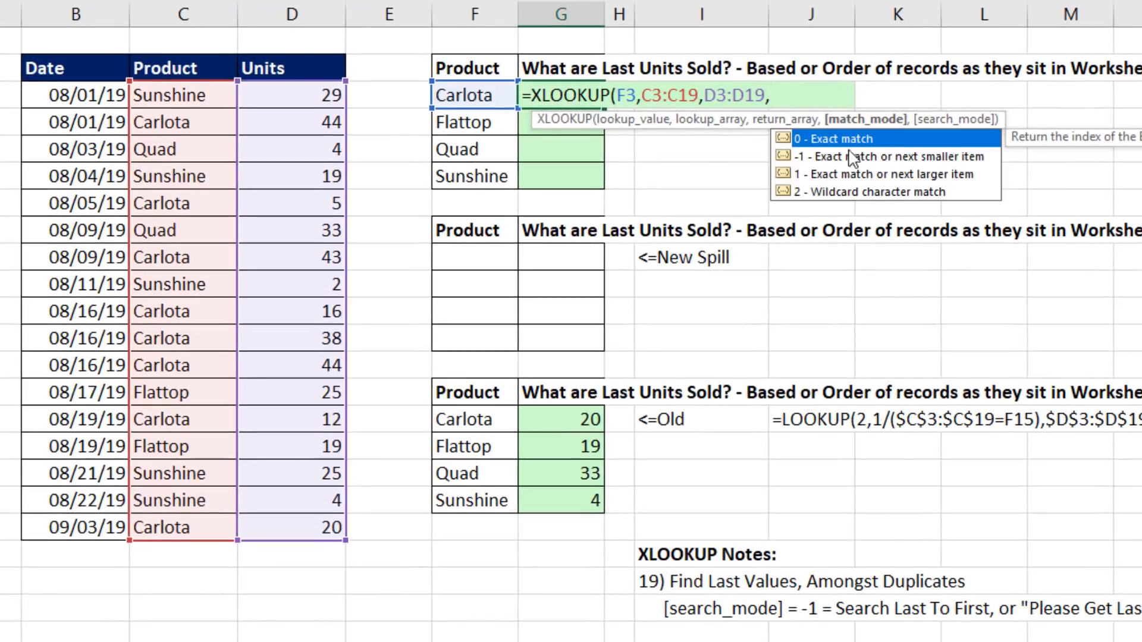
pyautogui.write(',')
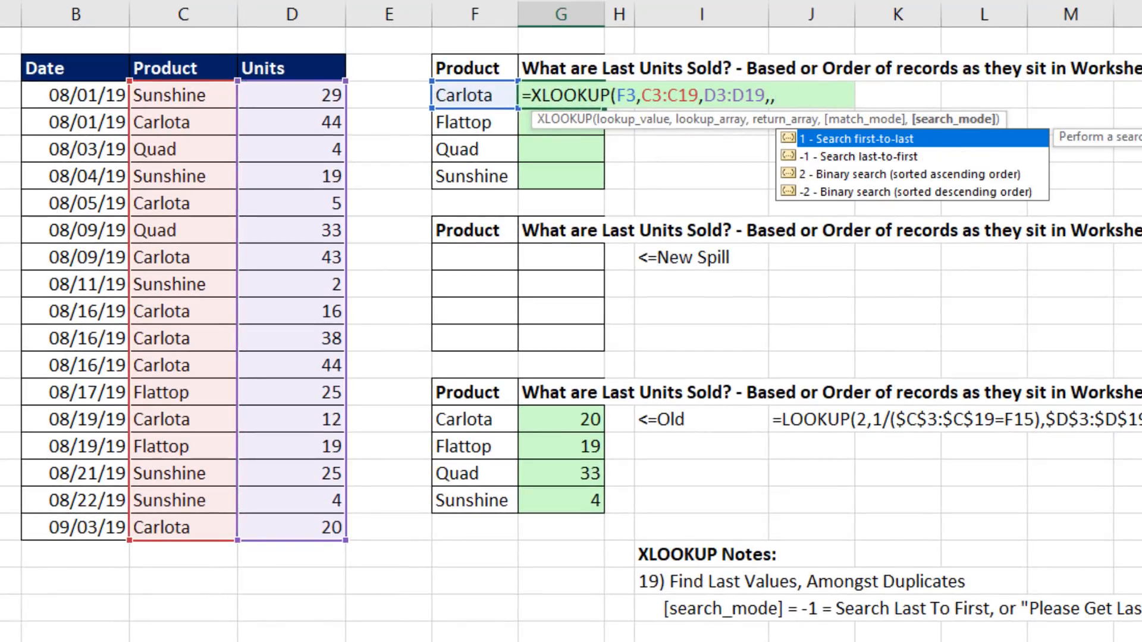
pyautogui.press('Down')
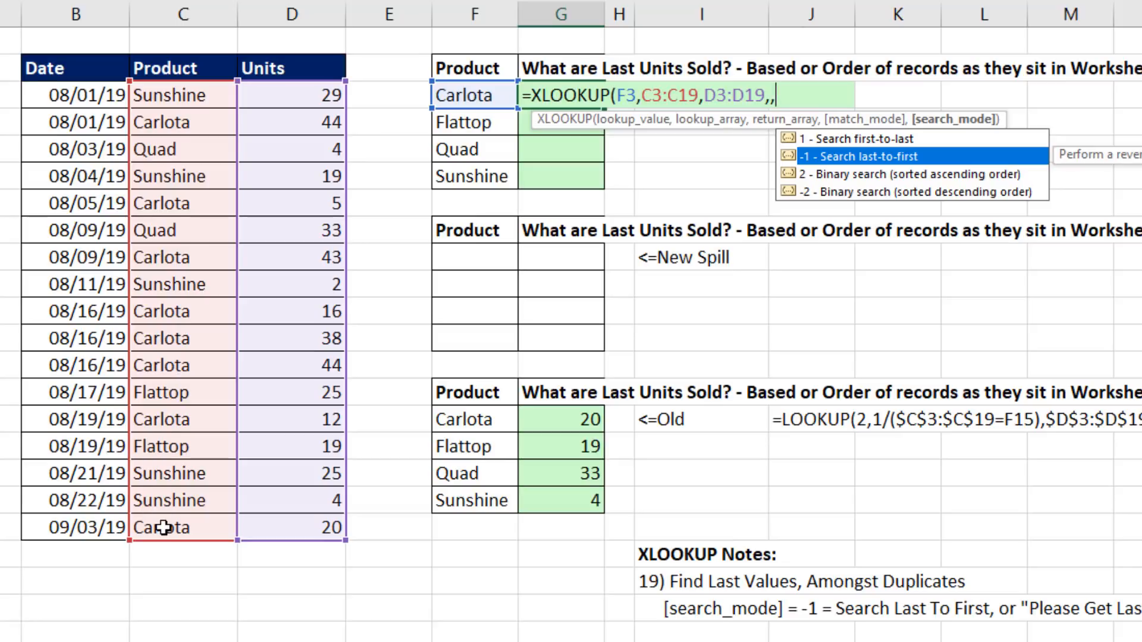
pyautogui.write('-1')
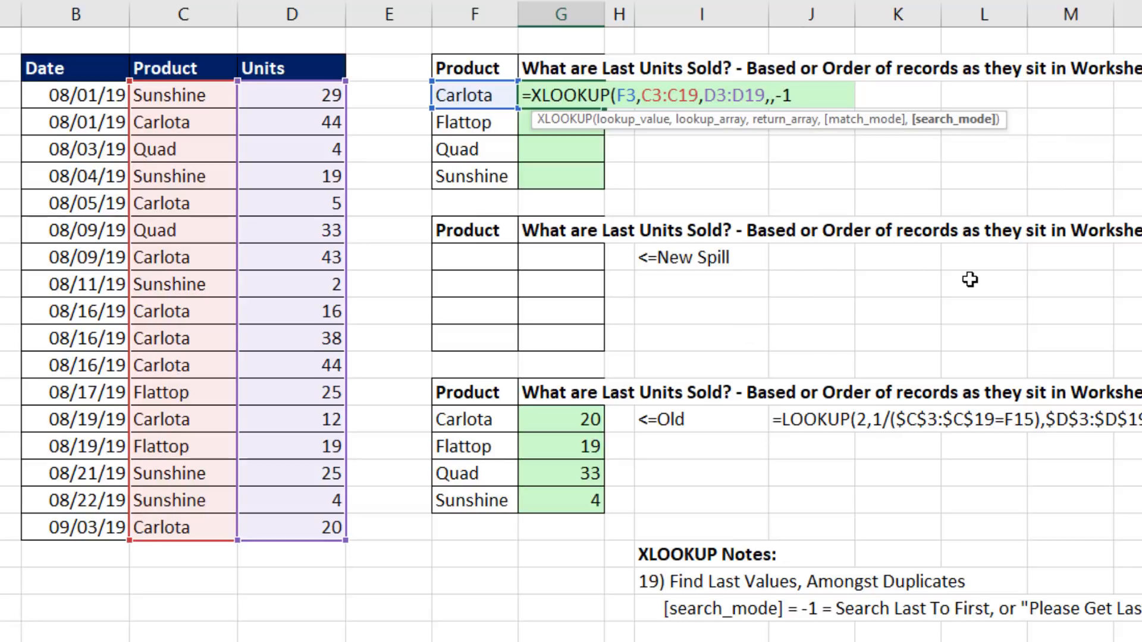
pyautogui.write(')')
pyautogui.hotkey('ctrl', 'Return')
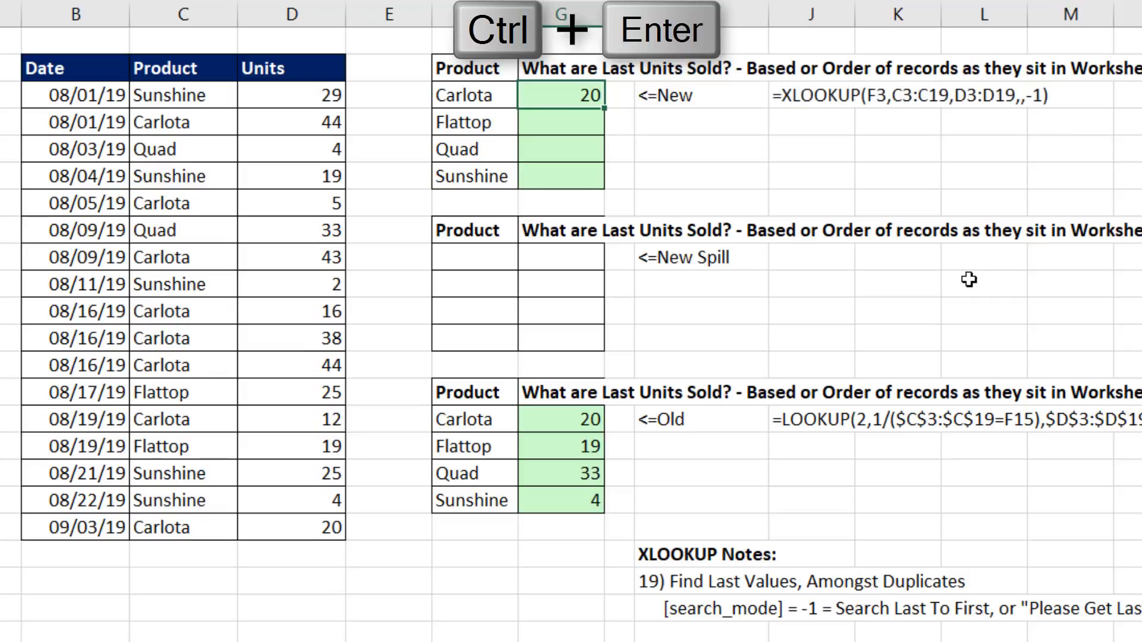
# Copy the relative-reference formula from G3 down through G6 and check the ranges used in G6.
pyautogui.doubleClick(604, 107)
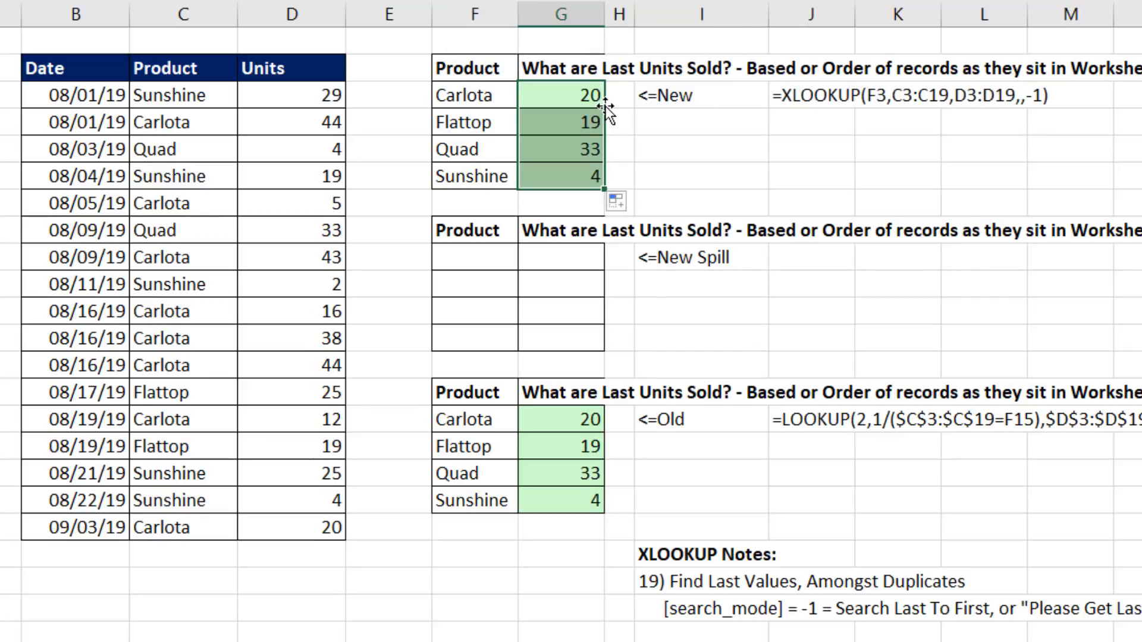
pyautogui.click(578, 178)
pyautogui.press('F2')
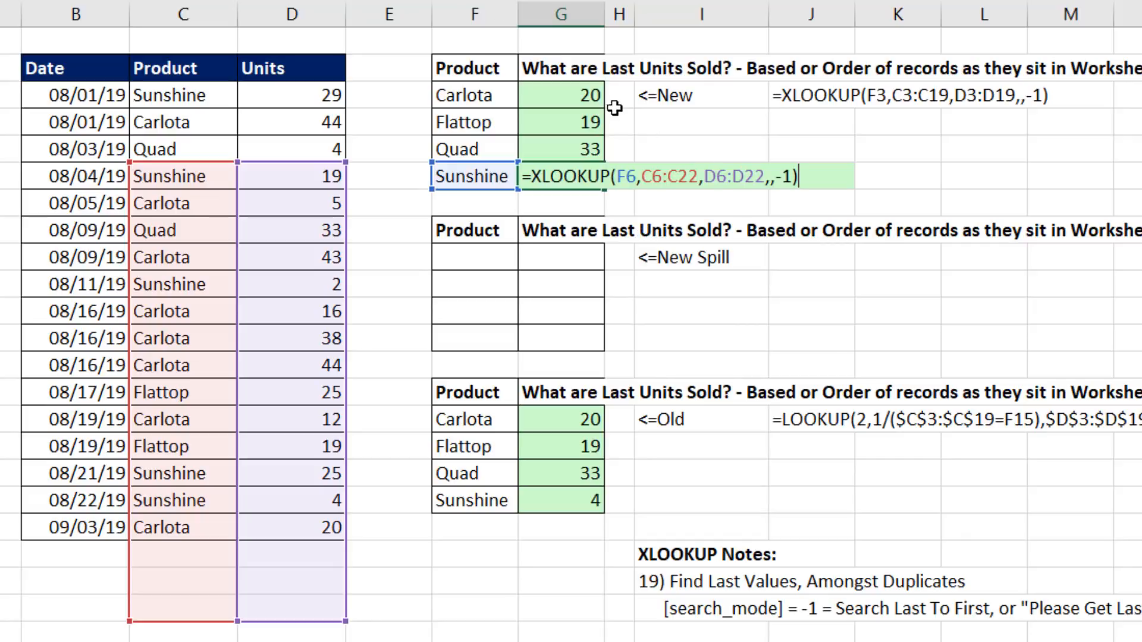
# Make the lookup and return ranges in G3 absolute, giving =XLOOKUP(F3,$C$3:$C$19,$D$3:$D$19,,-1).
pyautogui.click(574, 94)
pyautogui.press('F2')
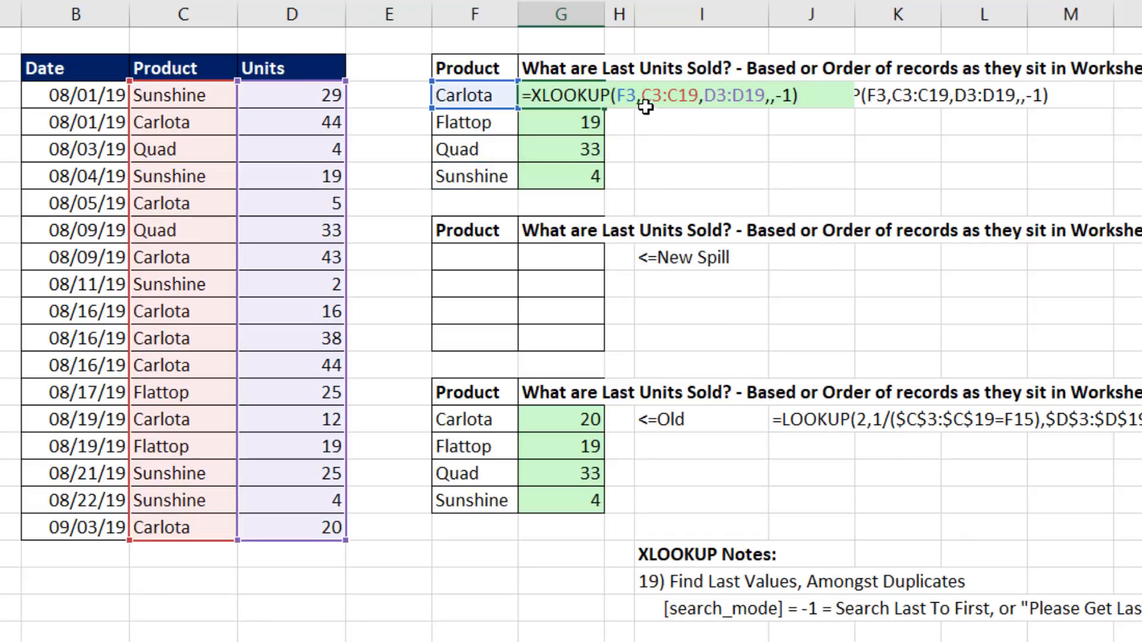
pyautogui.click(693, 126)
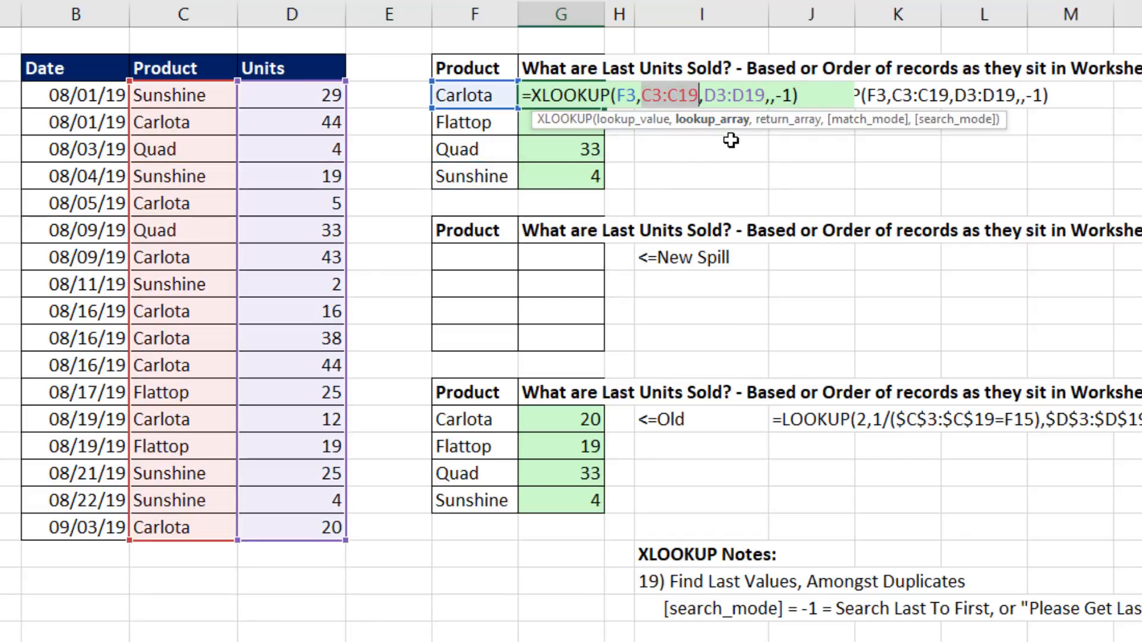
pyautogui.press('F4')
pyautogui.click(773, 123)
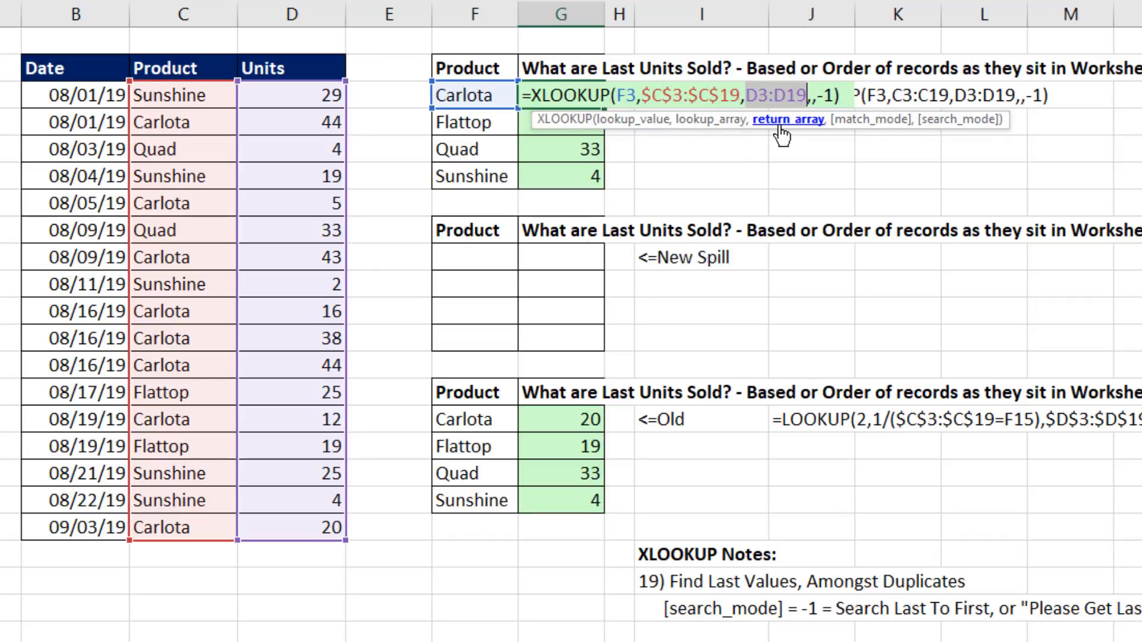
pyautogui.press('F4')
pyautogui.hotkey('ctrl', 'Return')
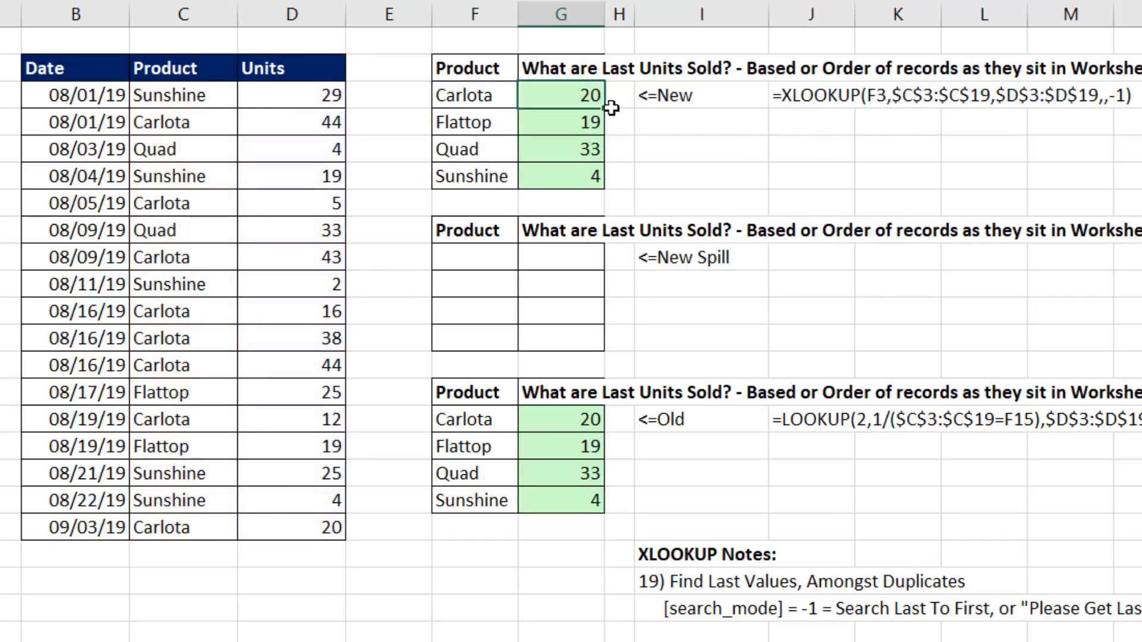
# Copy the G3 formula with its locked ranges down through G6 and verify the references in the last cell.
pyautogui.doubleClick(604, 108)
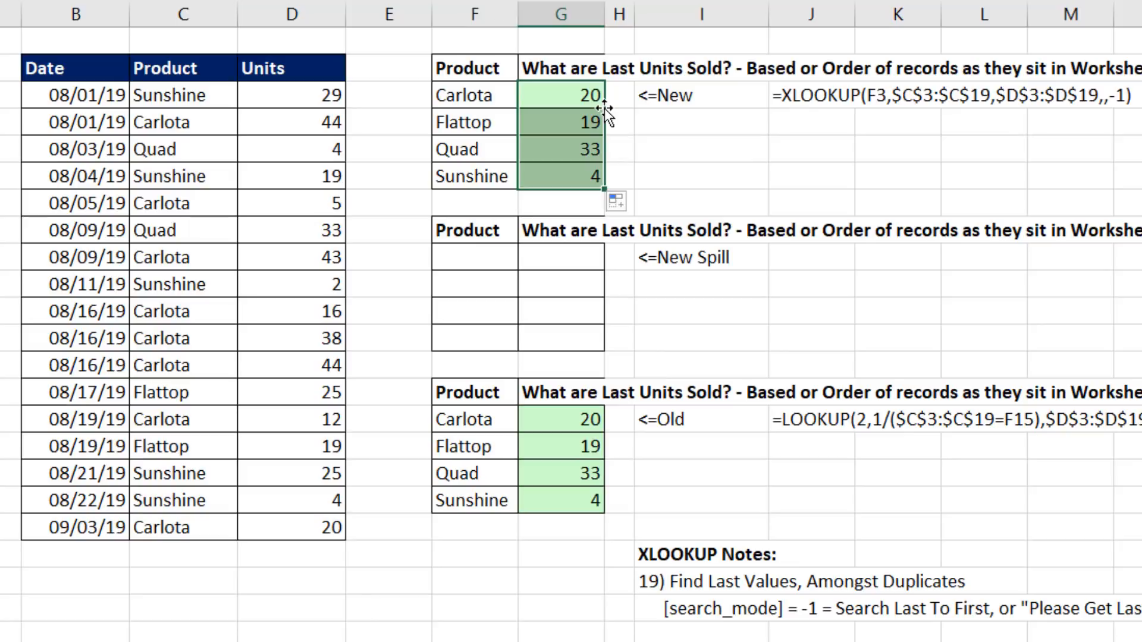
pyautogui.click(570, 179)
pyautogui.press('F2')
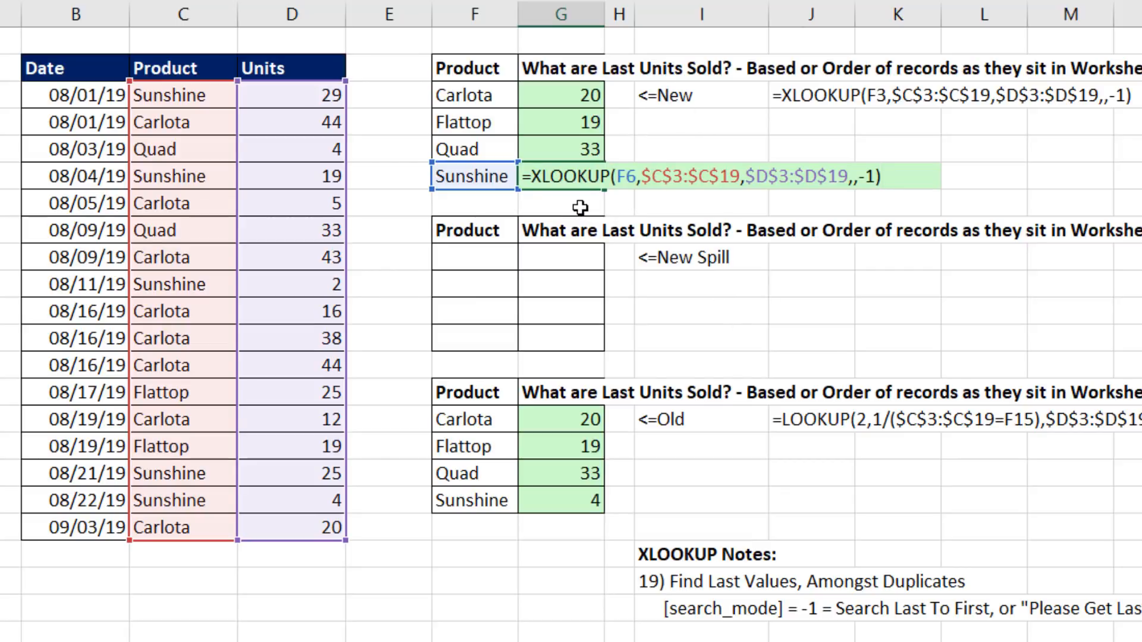
# Enter =UNIQUE(C3:C19) in cell F9 to spill a list of the distinct products.
pyautogui.click(492, 256)
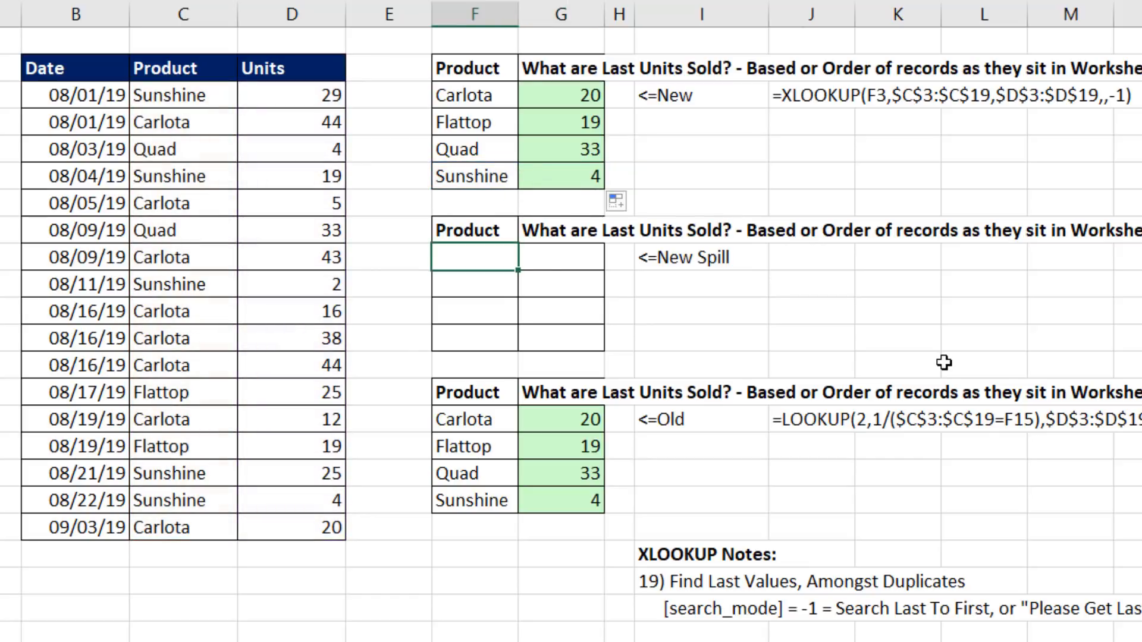
pyautogui.write('=uniq')
pyautogui.press('Tab')
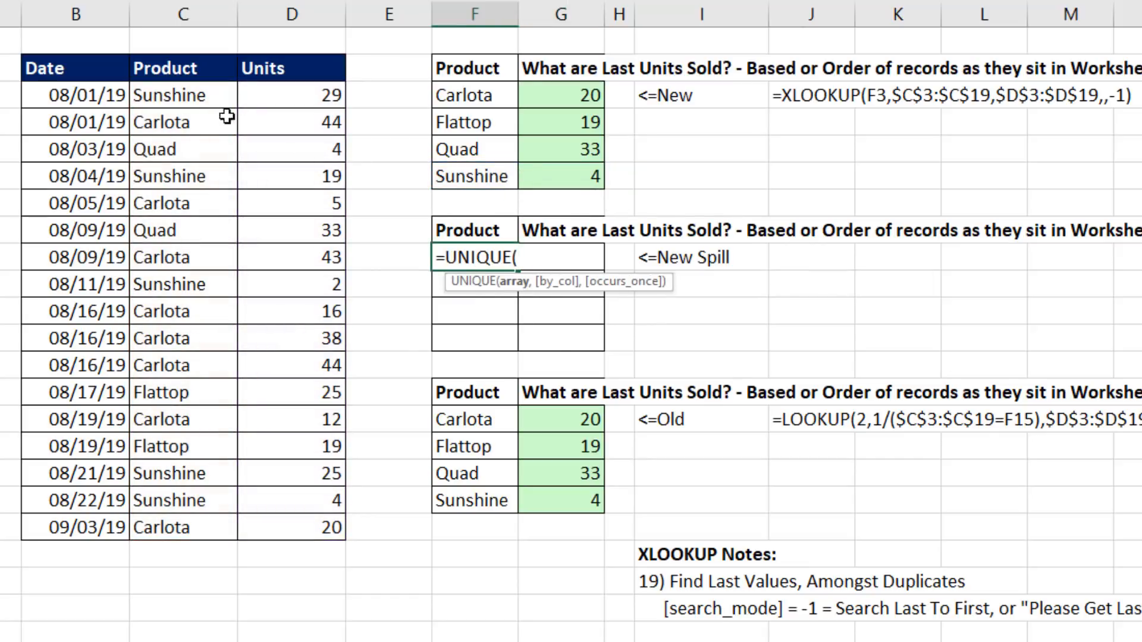
pyautogui.moveTo(170, 96); pyautogui.dragTo(188, 531)
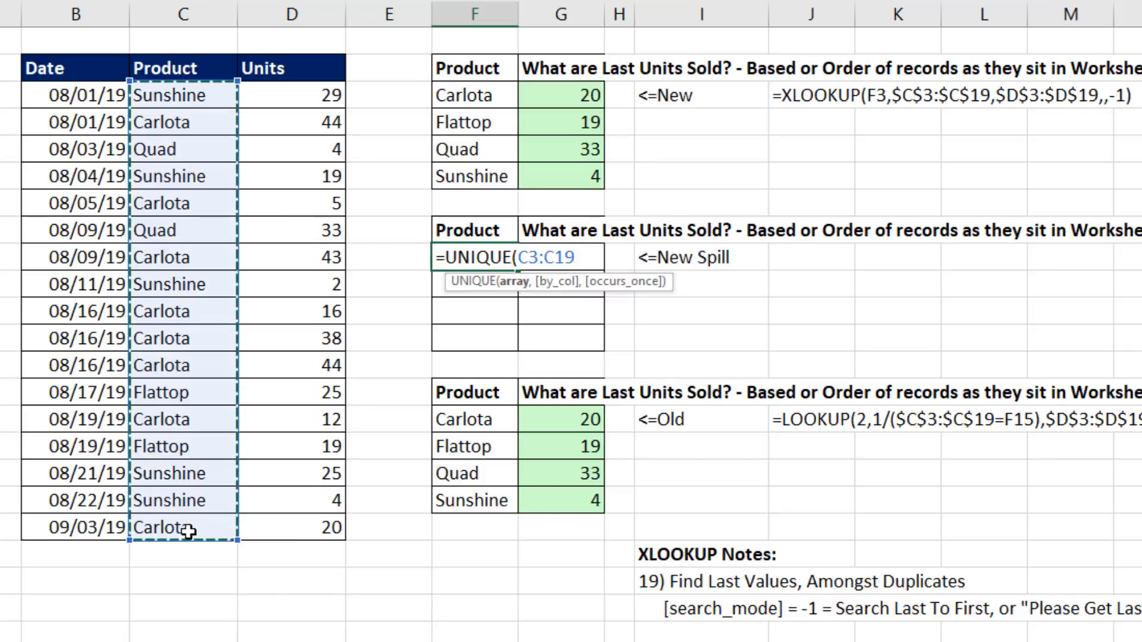
pyautogui.write(')')
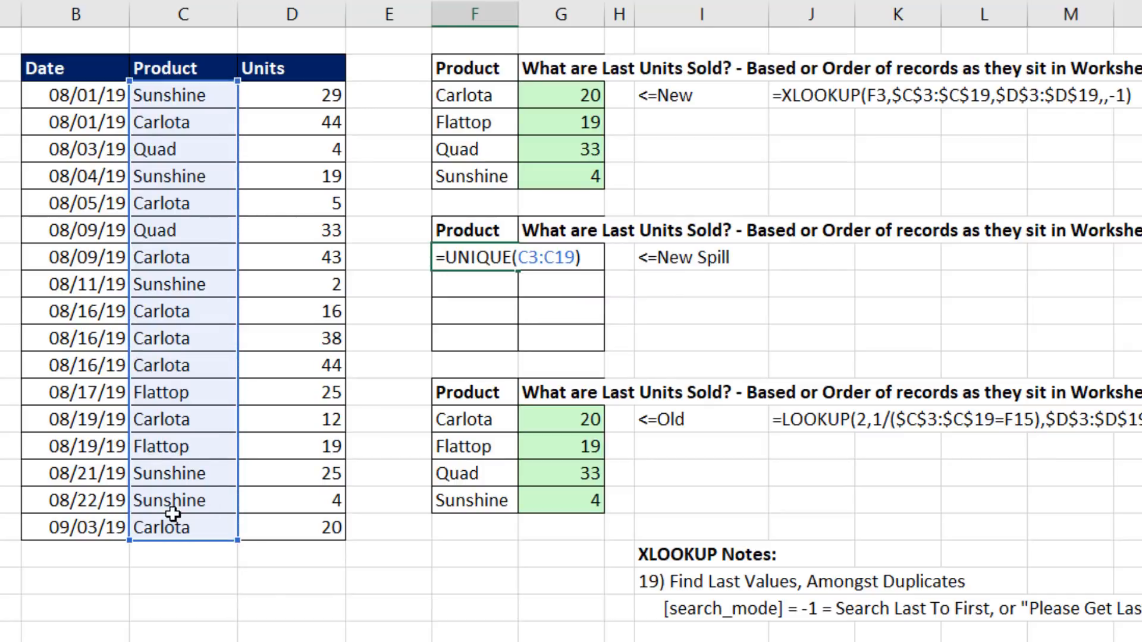
pyautogui.press('Return')
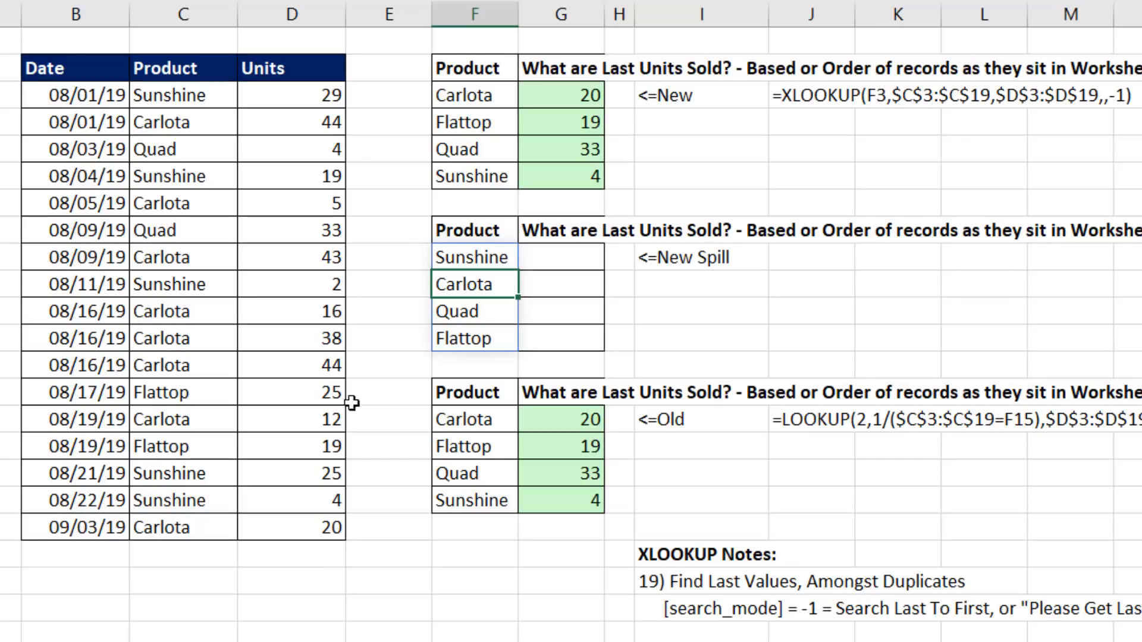
# Wrap the F9 formula in SORT, giving =SORT(UNIQUE(C3:C19)), and check the formula shown for the spilled cells.
pyautogui.click(473, 252)
pyautogui.press('F2')
pyautogui.click(446, 257)
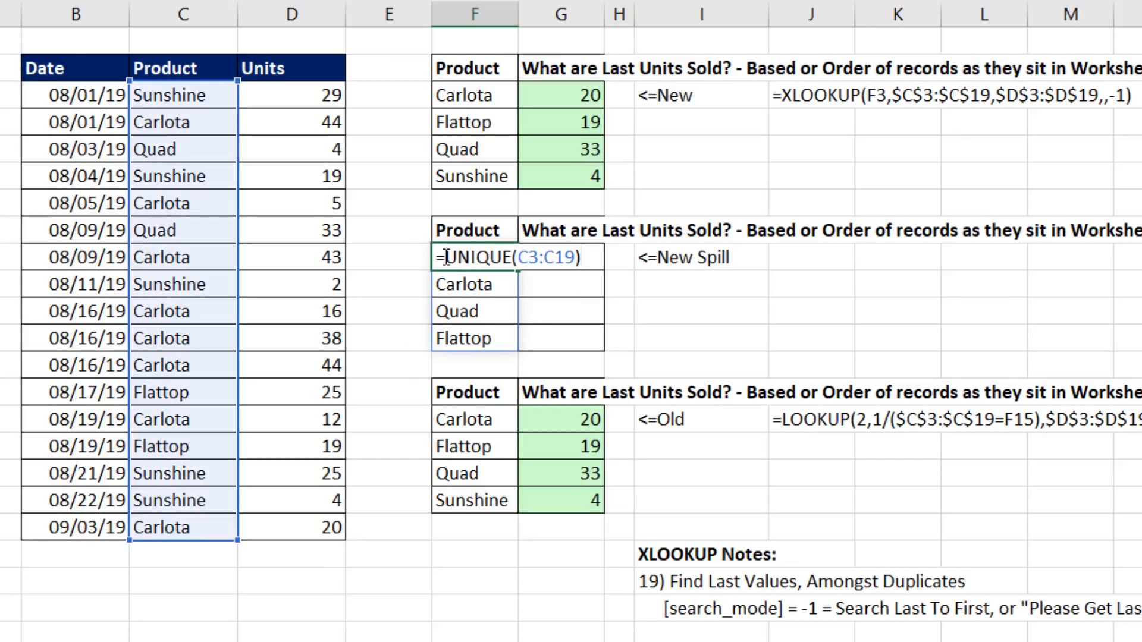
pyautogui.write('sort')
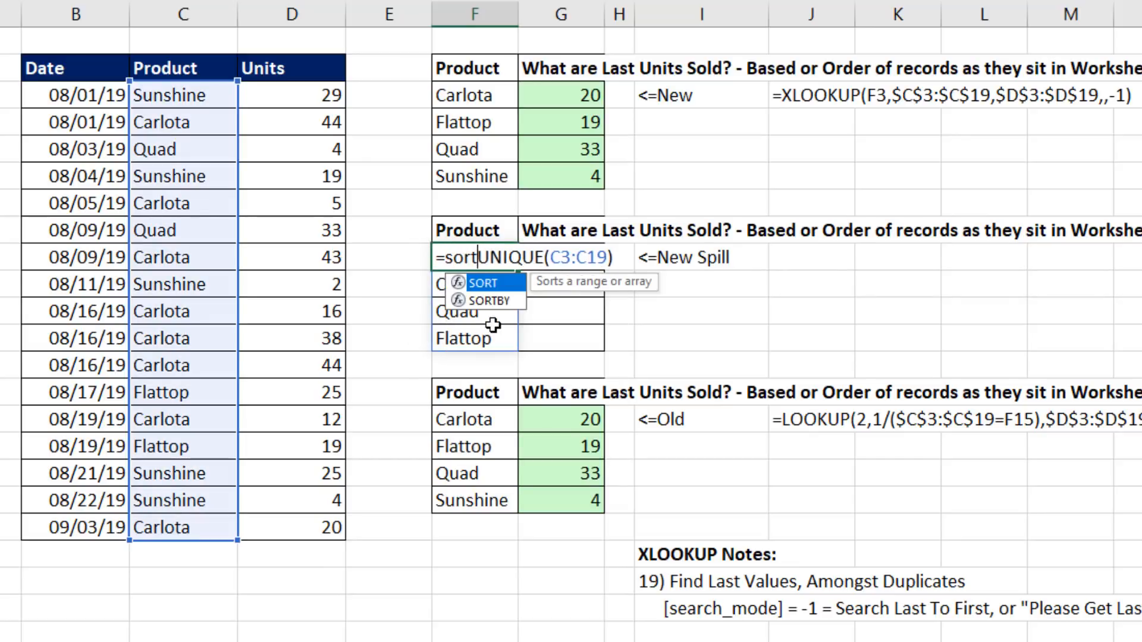
pyautogui.press('Tab')
pyautogui.write(')')
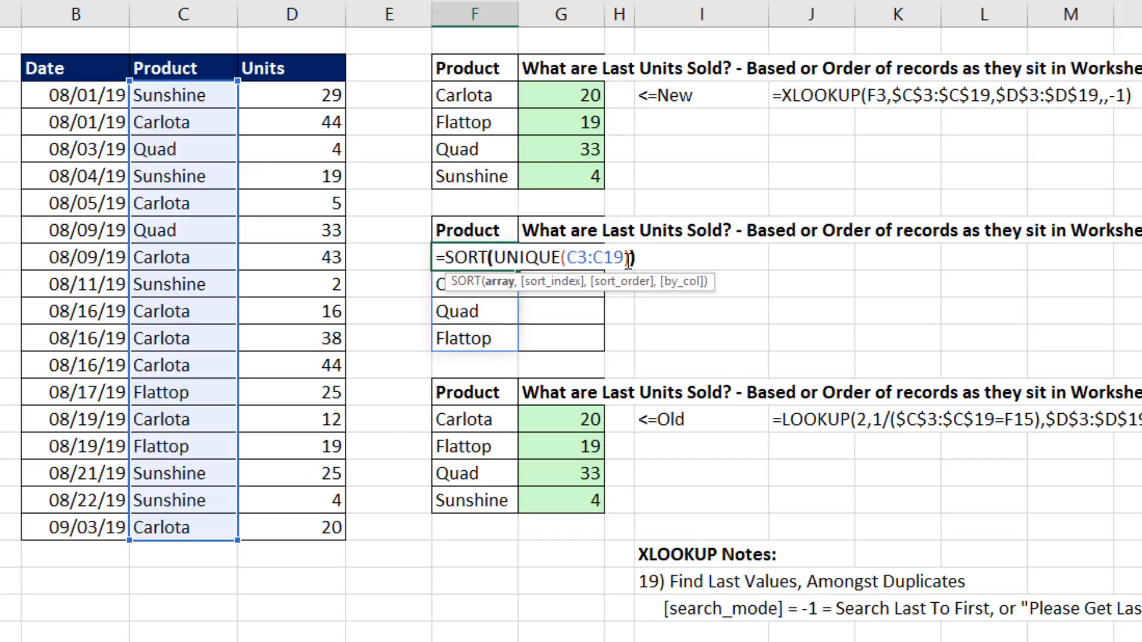
pyautogui.press('Return')
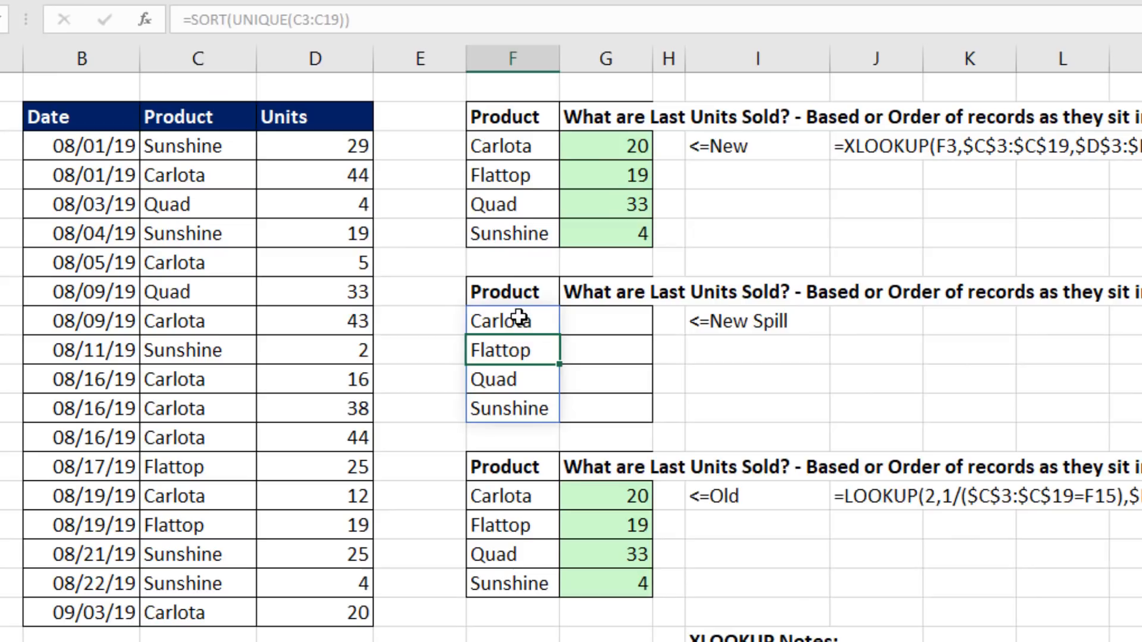
pyautogui.click(479, 257)
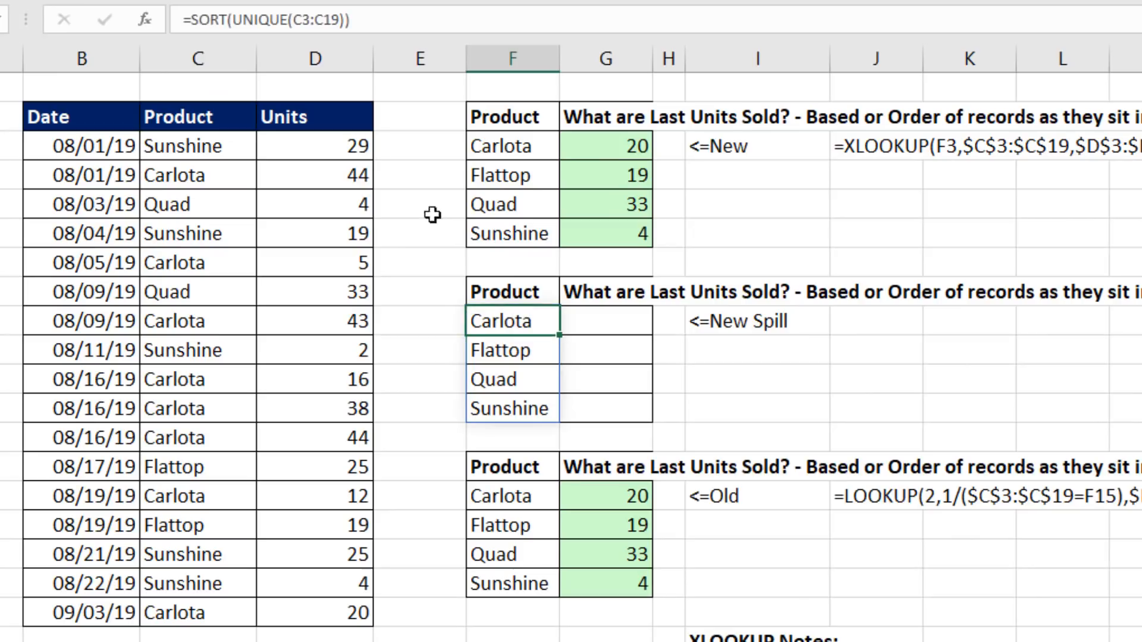
pyautogui.click(537, 349)
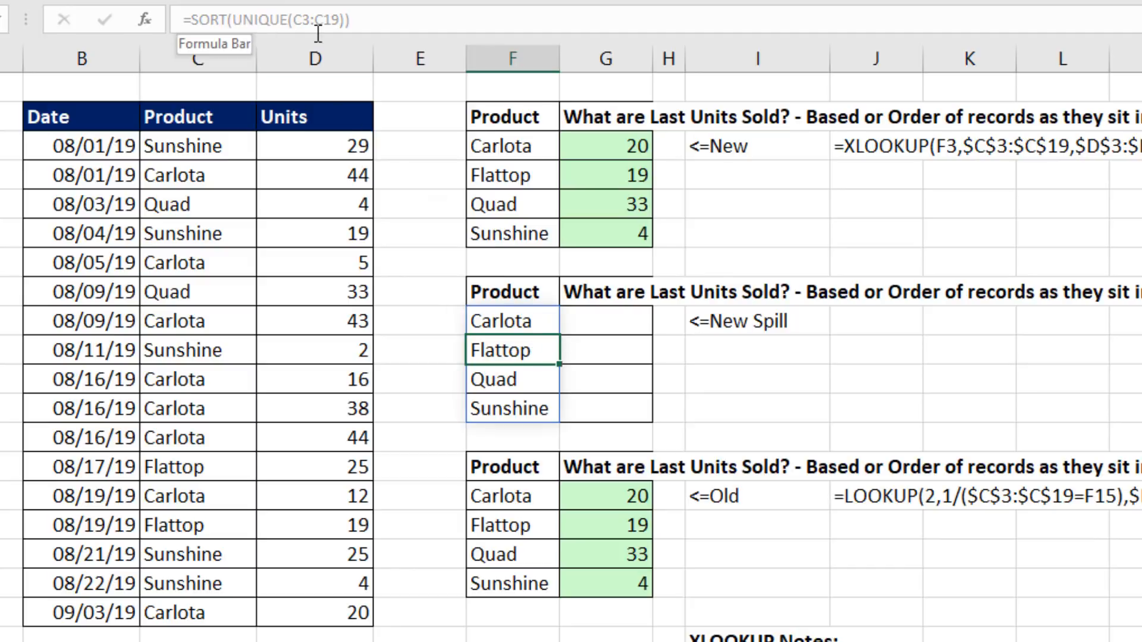
# Enter =XLOOKUP(F9#,C3:C19,D3:D19,,-1) in cell G9, using the spilled product list and searching last-to-first.
pyautogui.click(597, 319)
pyautogui.write('=XLOOKUP(')
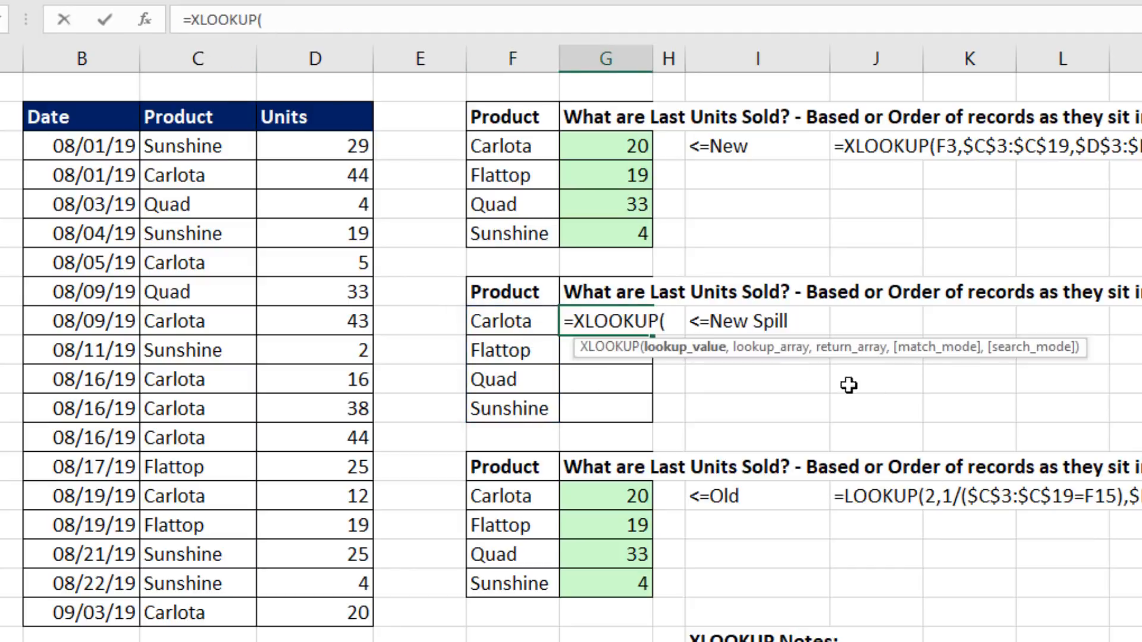
pyautogui.click(525, 324)
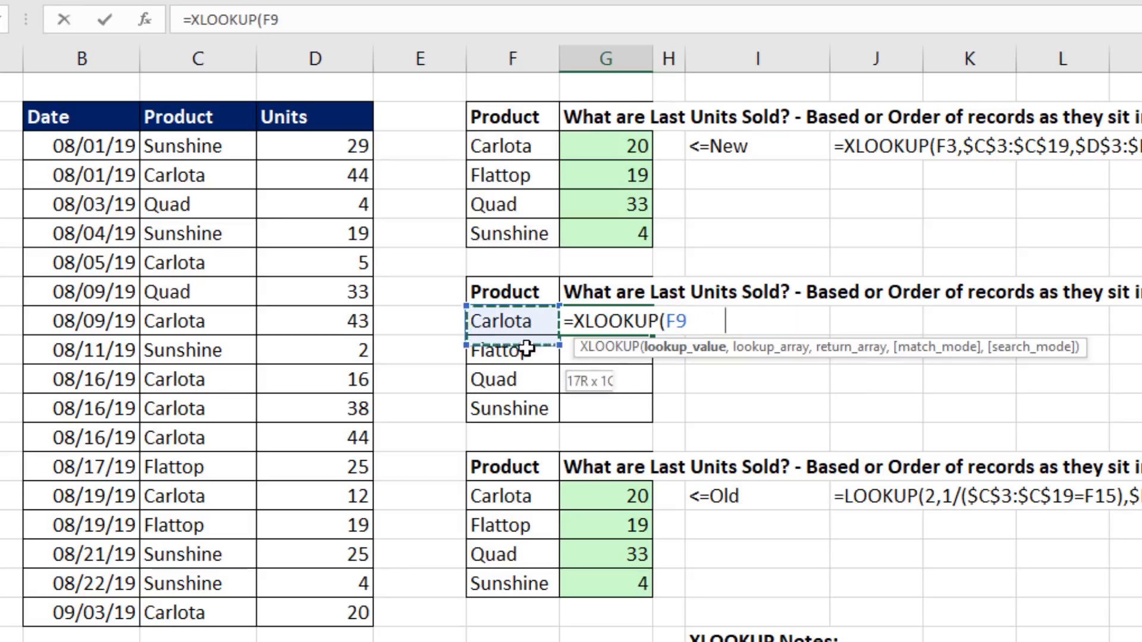
pyautogui.moveTo(527, 349); pyautogui.dragTo(515, 420)
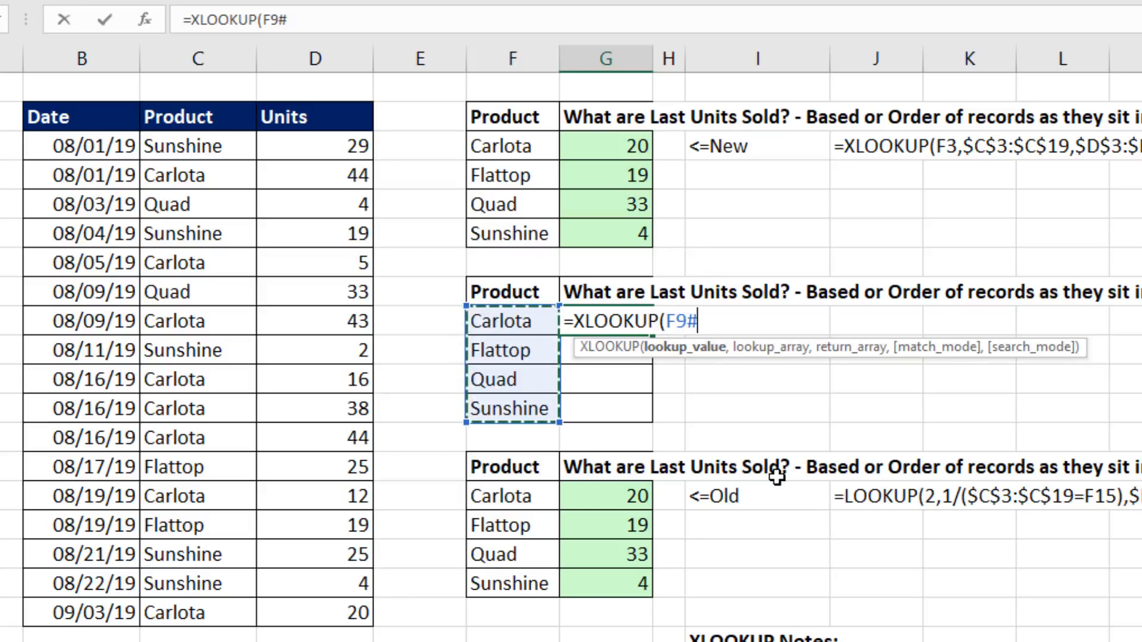
pyautogui.write(',')
pyautogui.moveTo(205, 147); pyautogui.dragTo(217, 607)
pyautogui.write(',')
pyautogui.moveTo(305, 169); pyautogui.dragTo(318, 621)
pyautogui.write(',,')
pyautogui.press('Down')
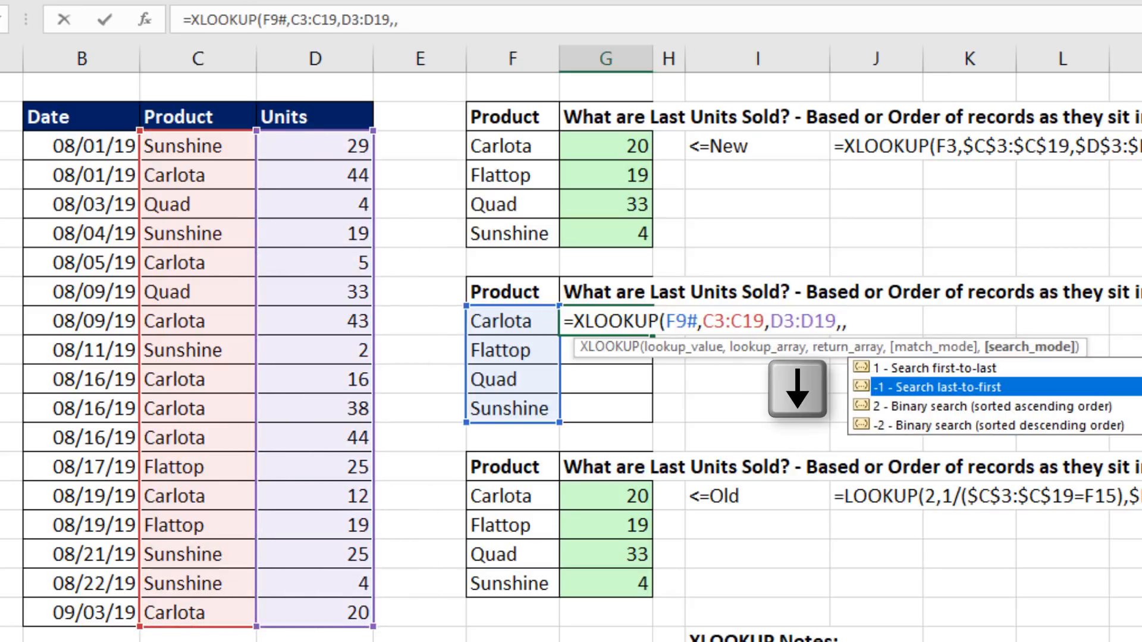
pyautogui.press('Tab')
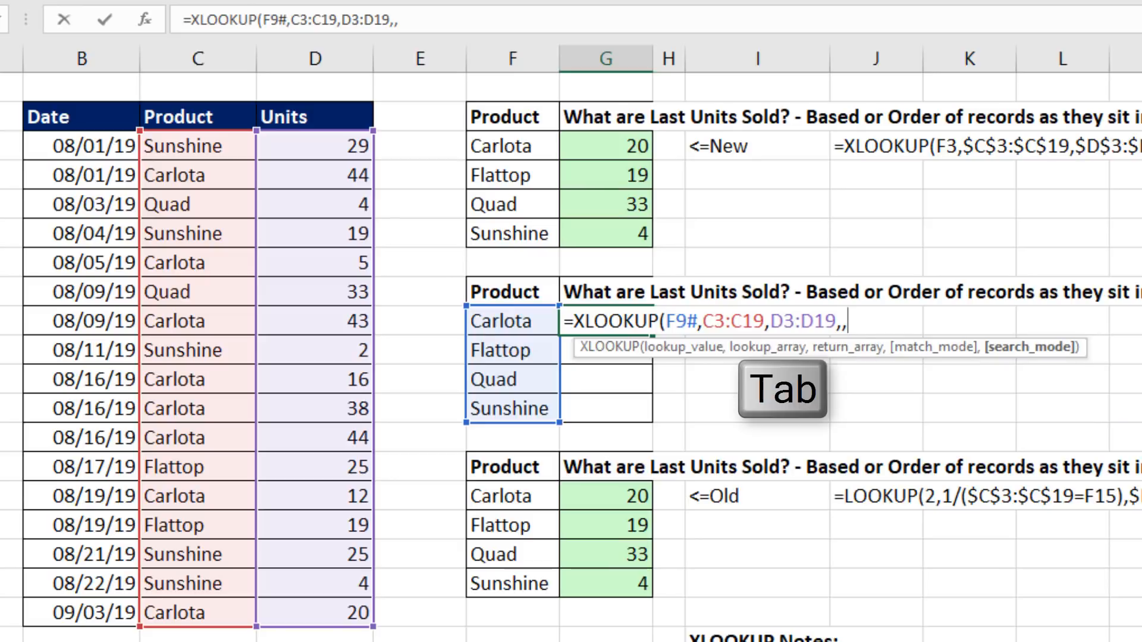
pyautogui.write(')')
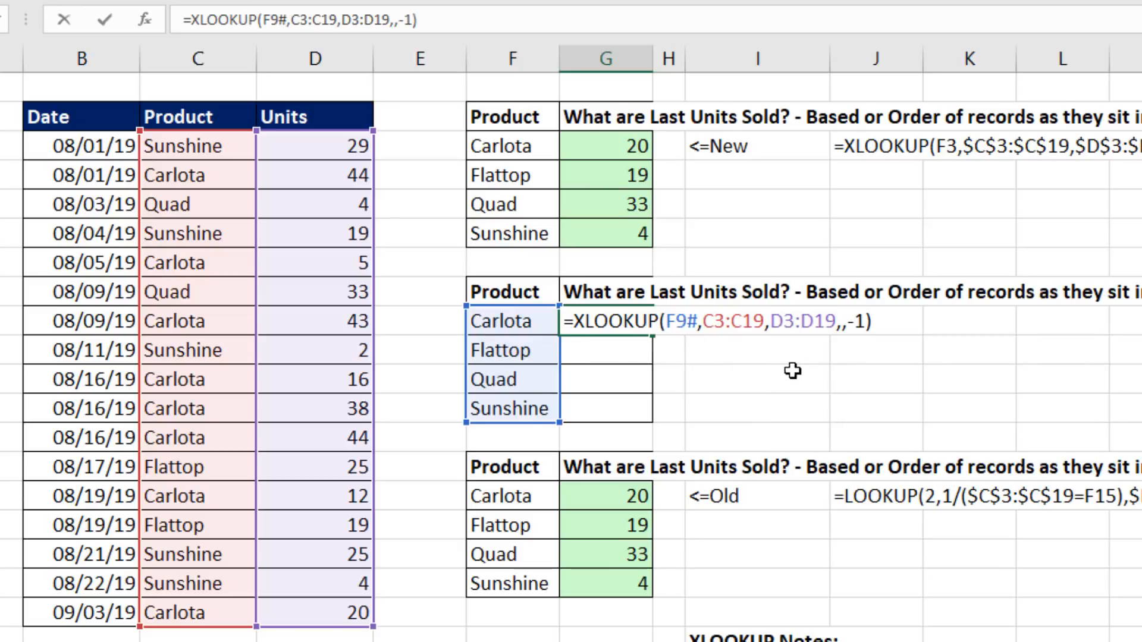
pyautogui.press('Return')
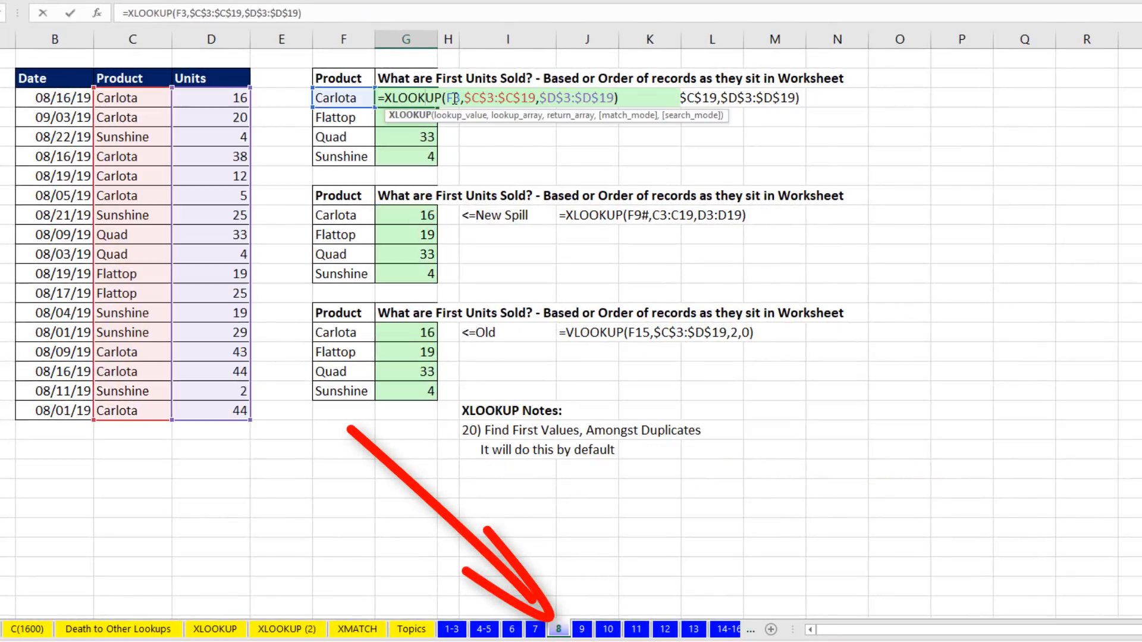
# Examine the lookup value, lookup array and return array of the first-units-sold XLOOKUP in G3 on sheet 8.
pyautogui.click(455, 99)
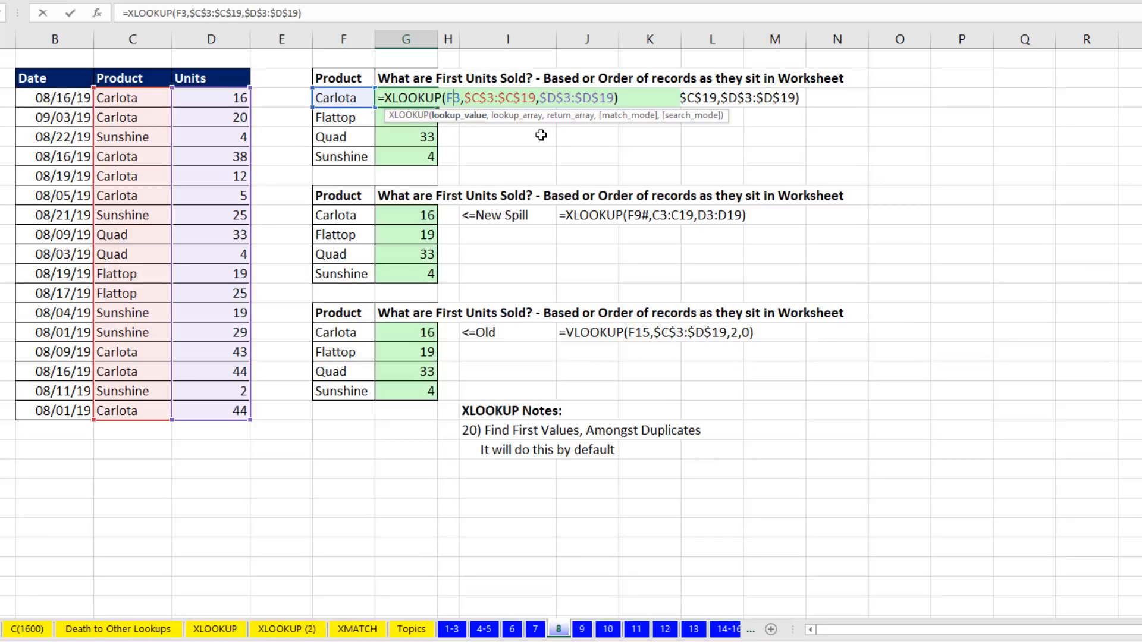
pyautogui.click(458, 116)
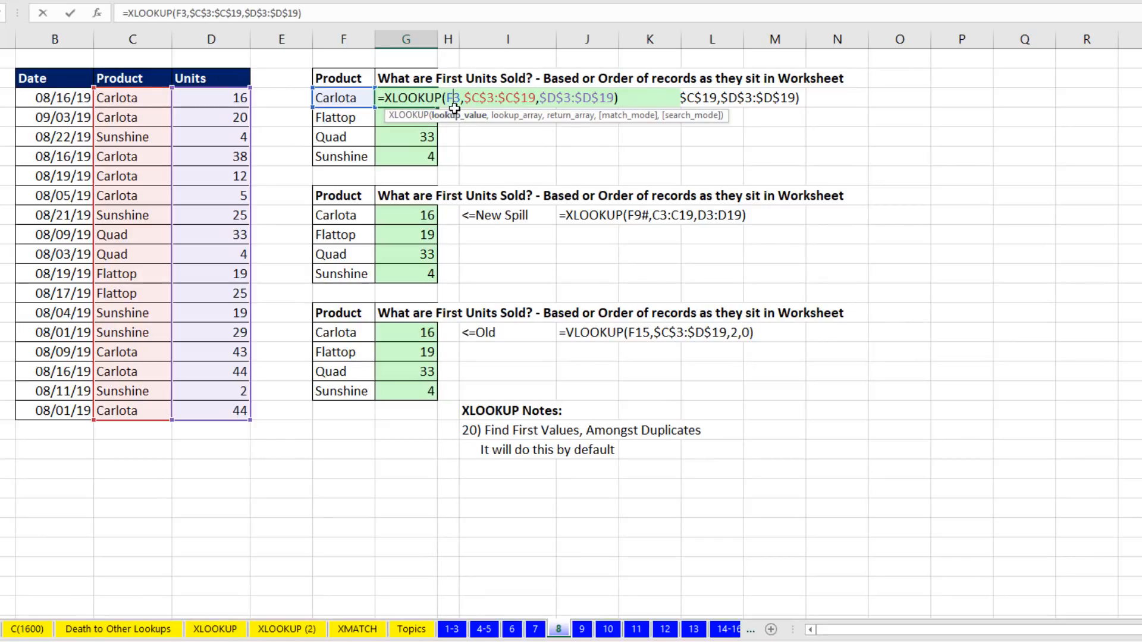
pyautogui.click(537, 118)
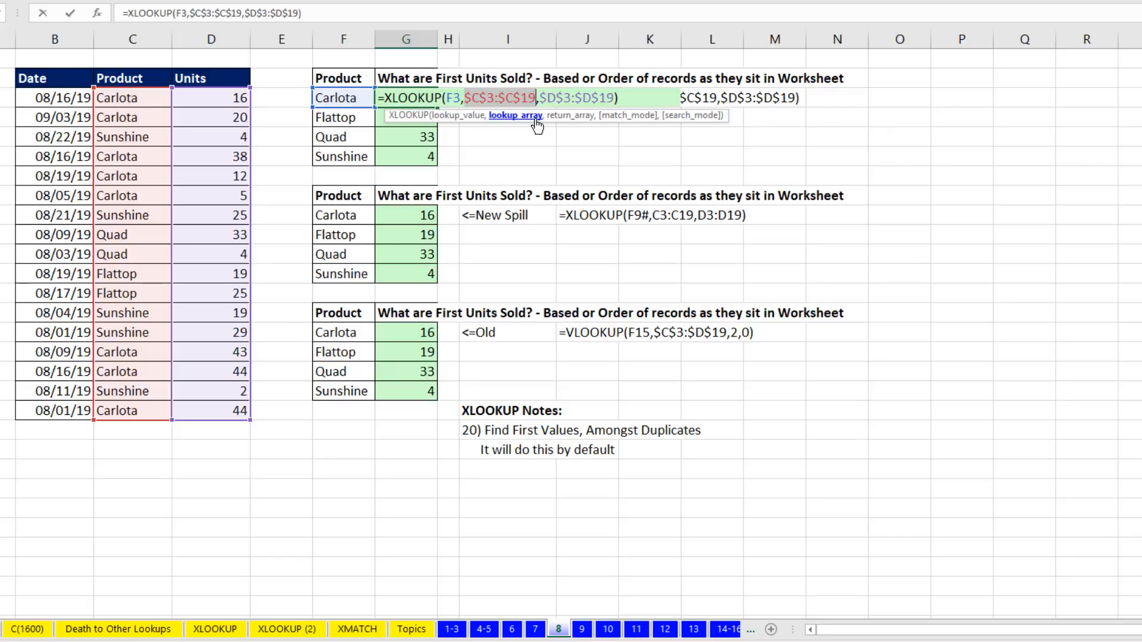
pyautogui.click(617, 98)
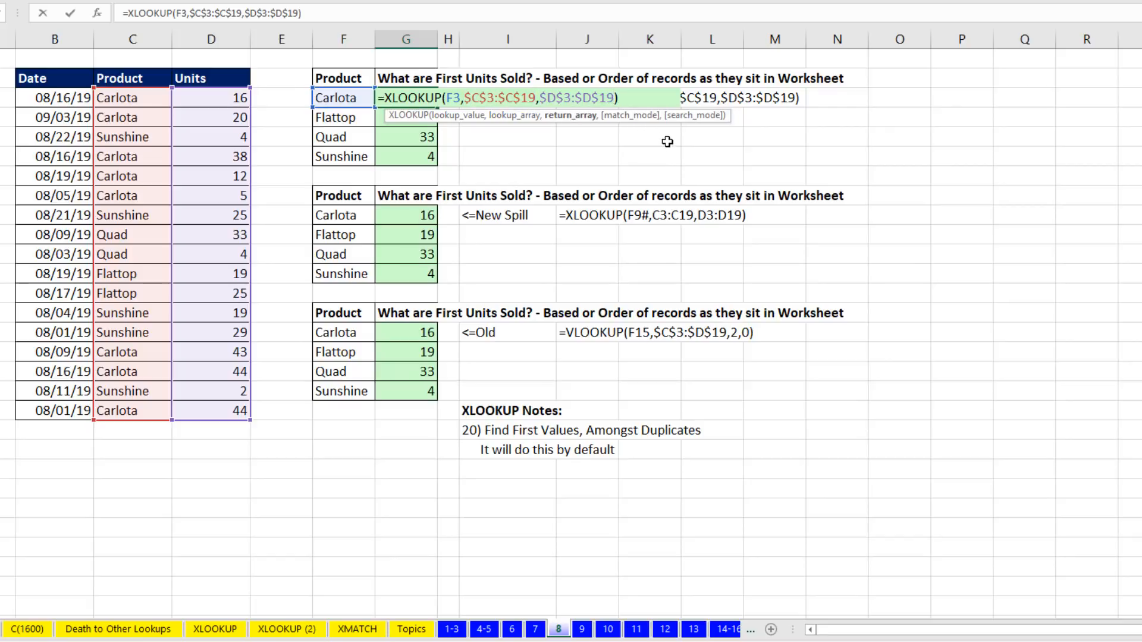
# View the search mode options for the G3 XLOOKUP, leaving the formula as =XLOOKUP(F3,$C$3:$C$19,$D$3:$D$19).
pyautogui.write(',,')
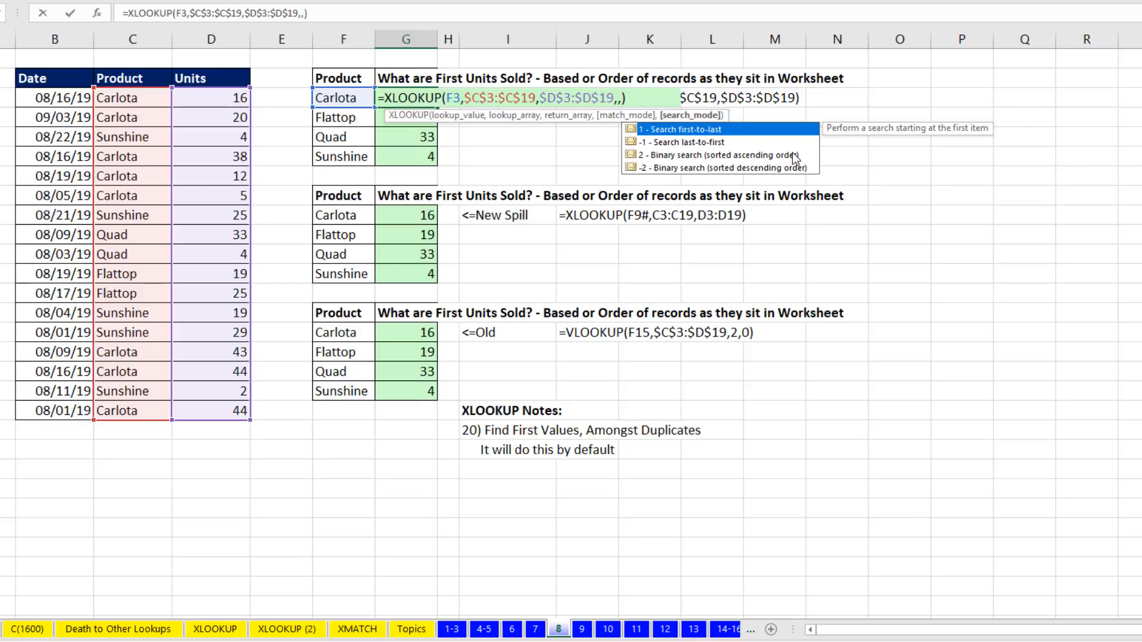
pyautogui.press('BackSpace')
pyautogui.press('BackSpace')
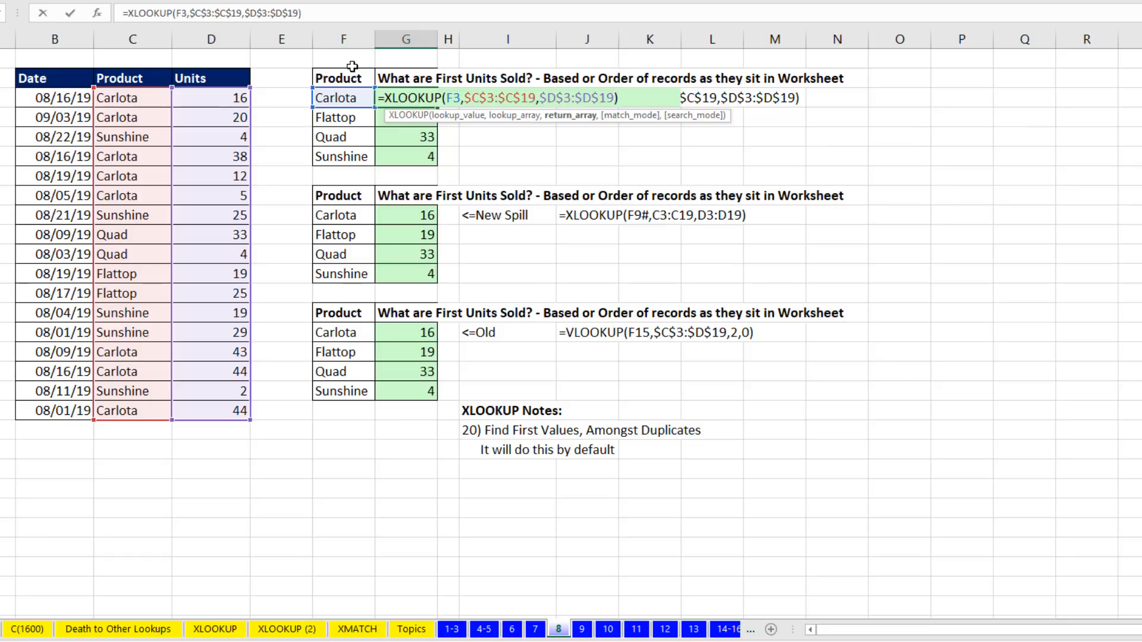
pyautogui.press('Return')
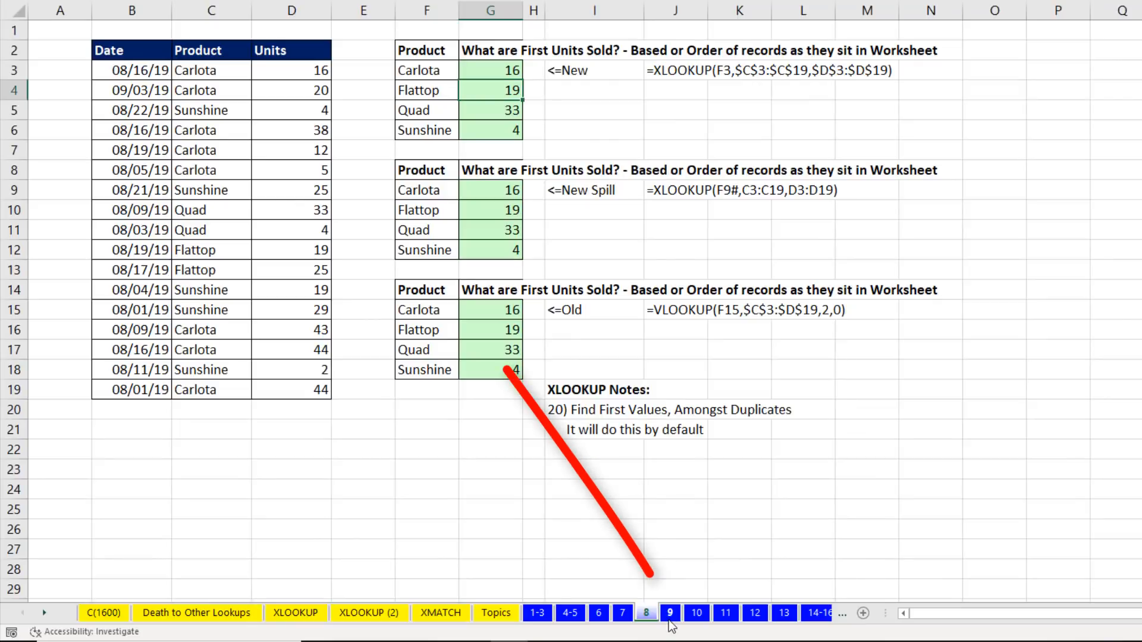
# Open sheet 9 and examine the array and row number arguments of the INDEX and MATCH formula in B9.
pyautogui.click(581, 630)
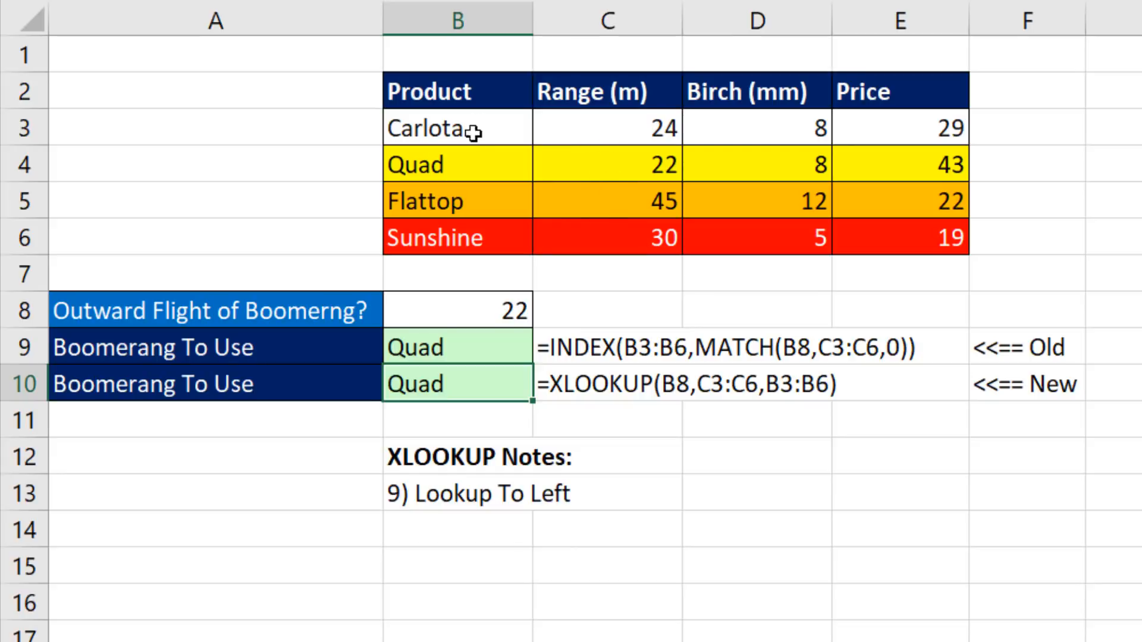
pyautogui.click(496, 345)
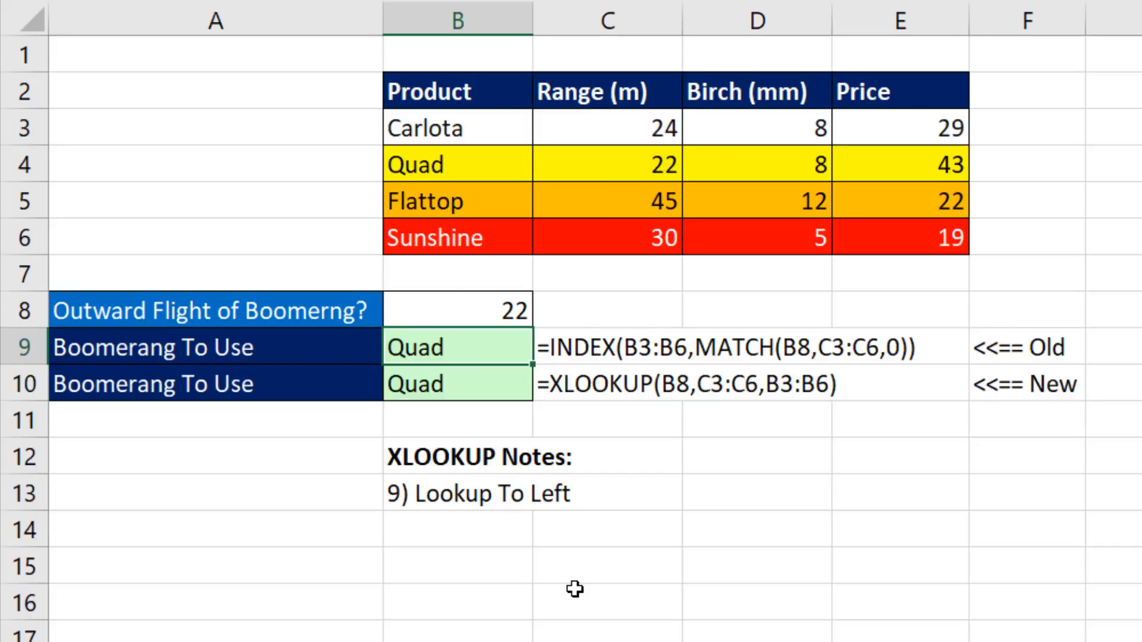
pyautogui.press('F2')
pyautogui.click(488, 348)
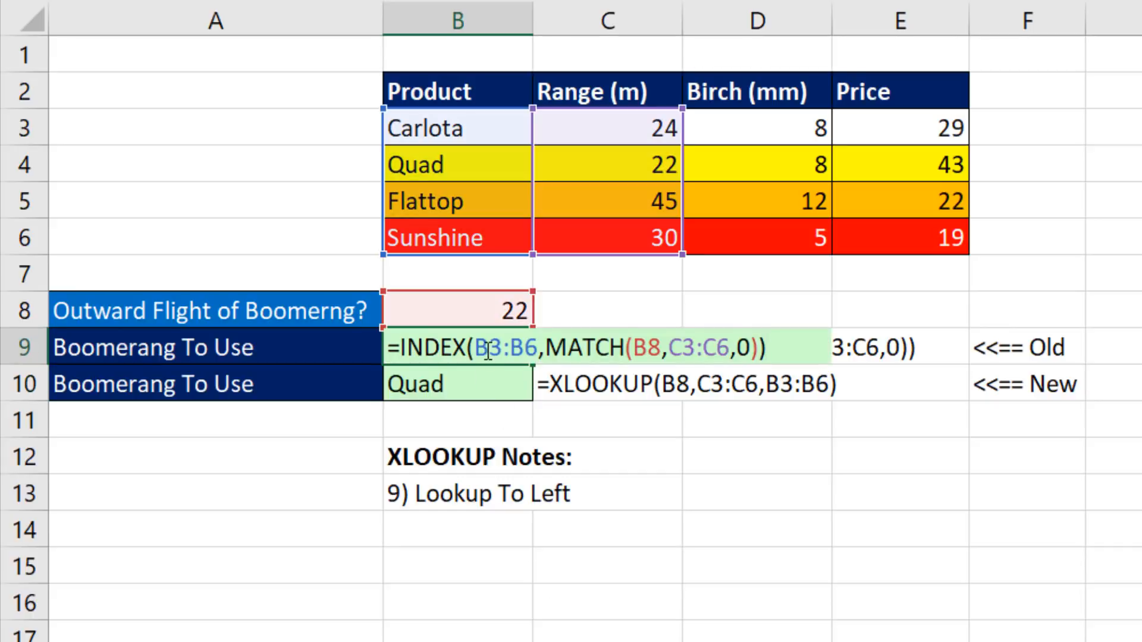
pyautogui.click(463, 382)
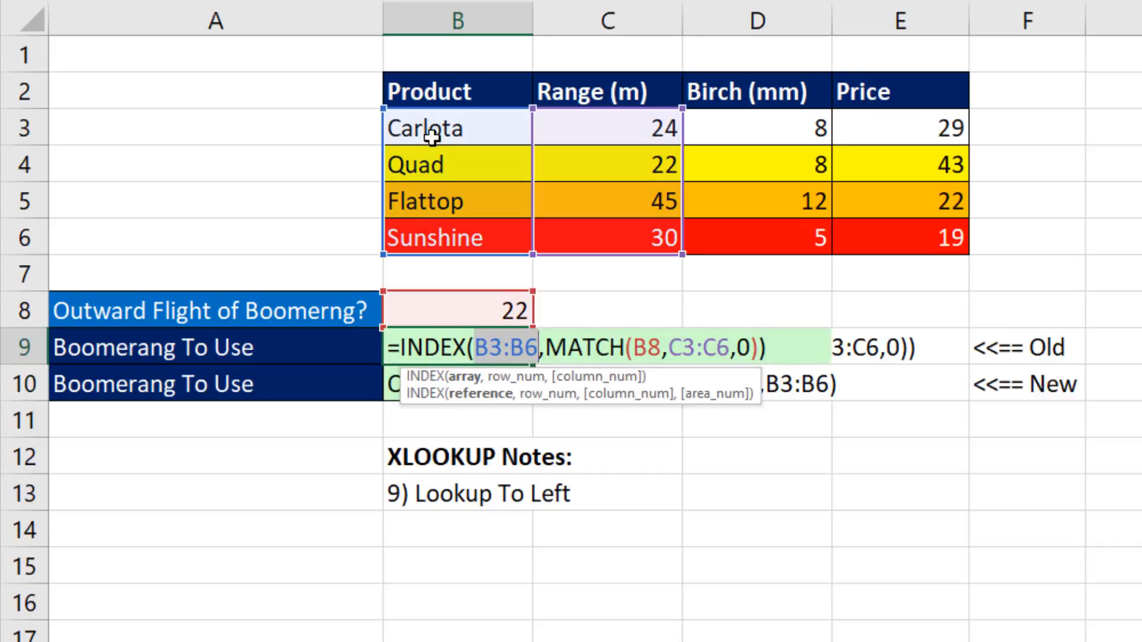
pyautogui.click(570, 355)
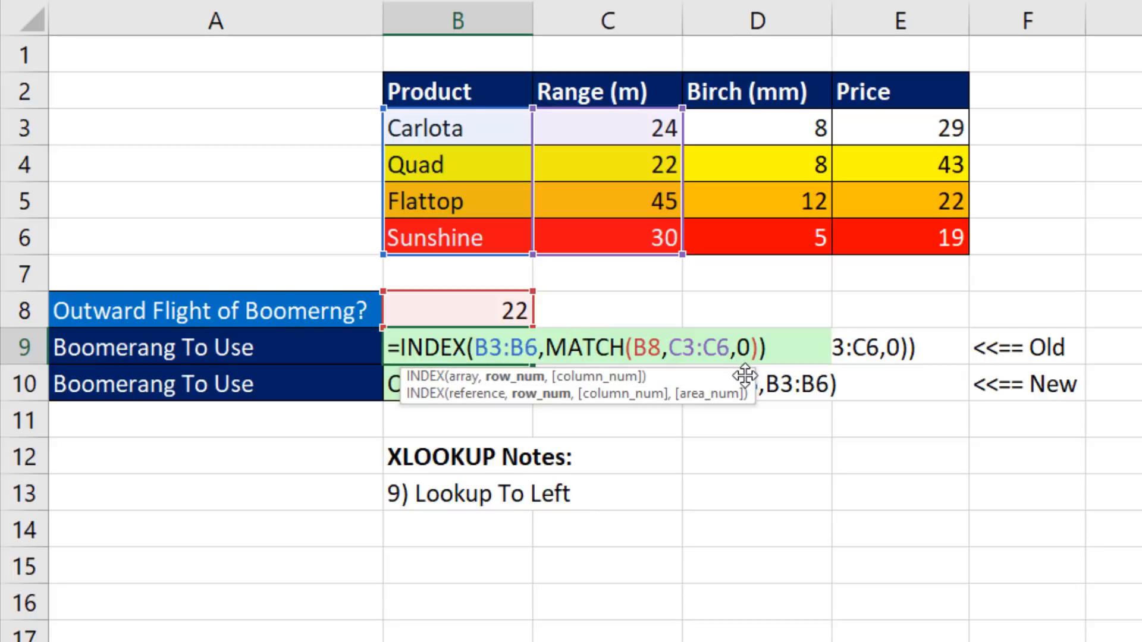
pyautogui.press('Escape')
# Examine the lookup value, lookup array and return array of the lookup-to-left XLOOKUP formula in B10.
pyautogui.click(443, 385)
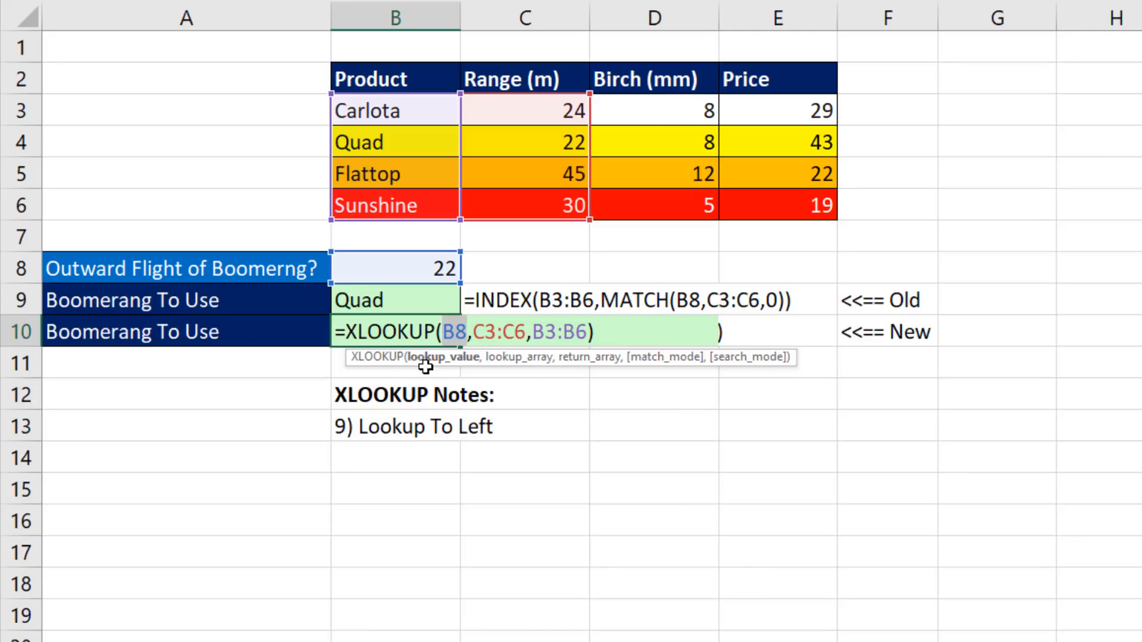
pyautogui.click(515, 359)
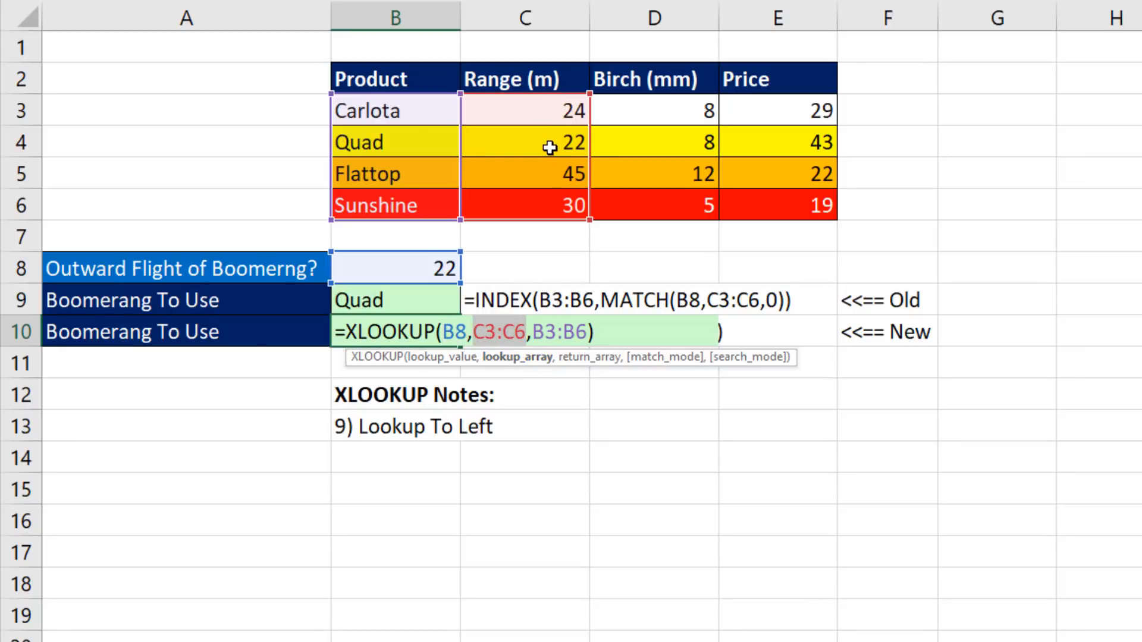
pyautogui.click(584, 360)
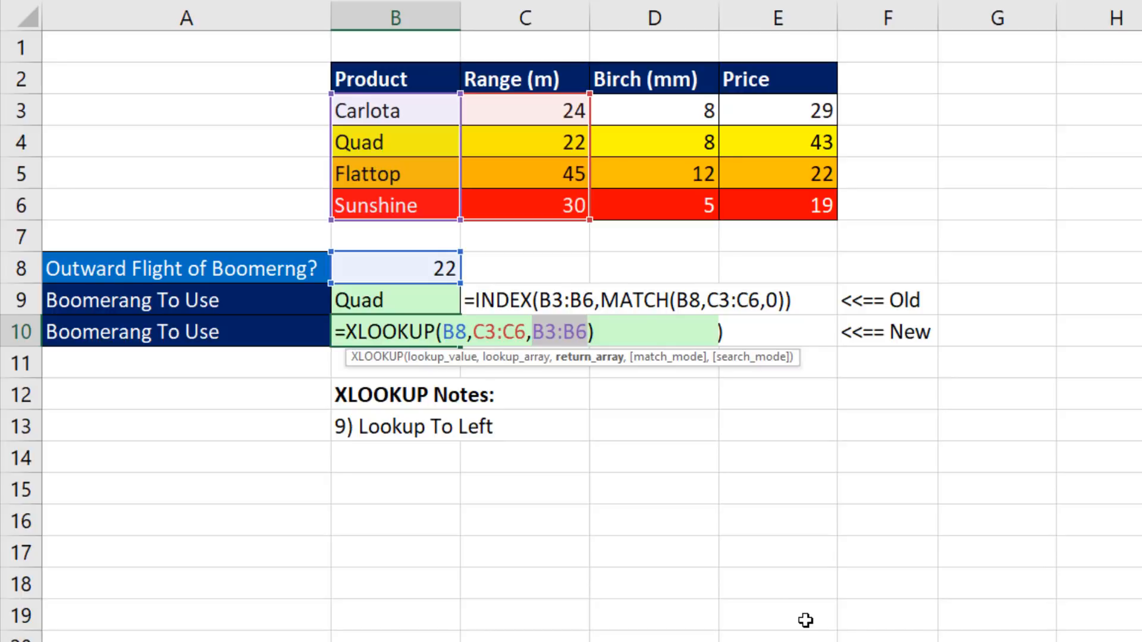
pyautogui.click(485, 332)
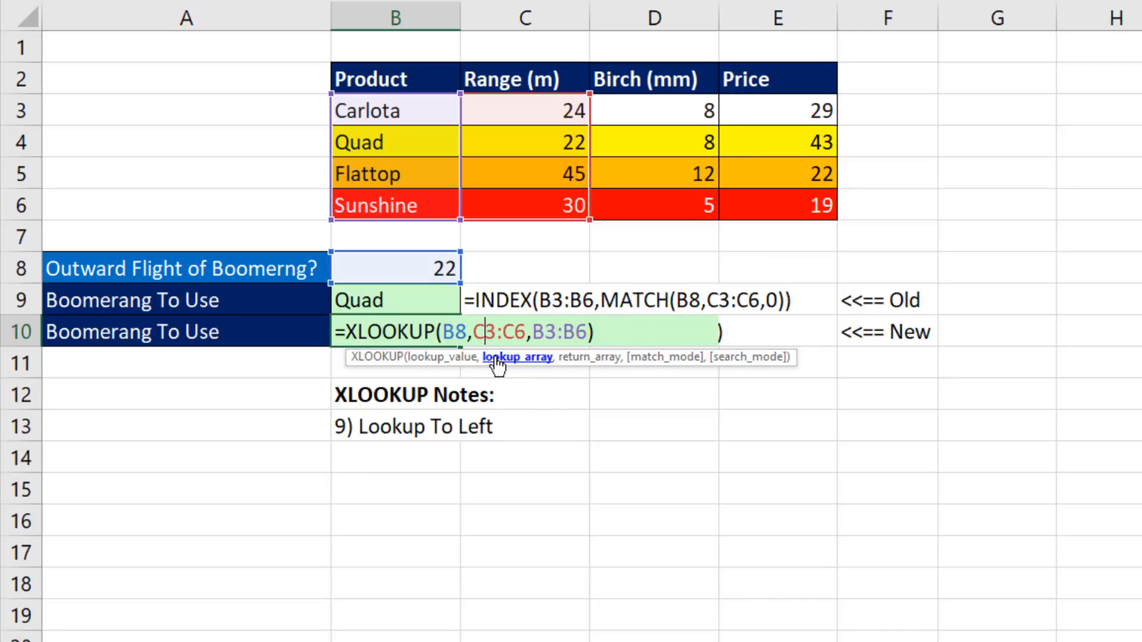
pyautogui.click(498, 359)
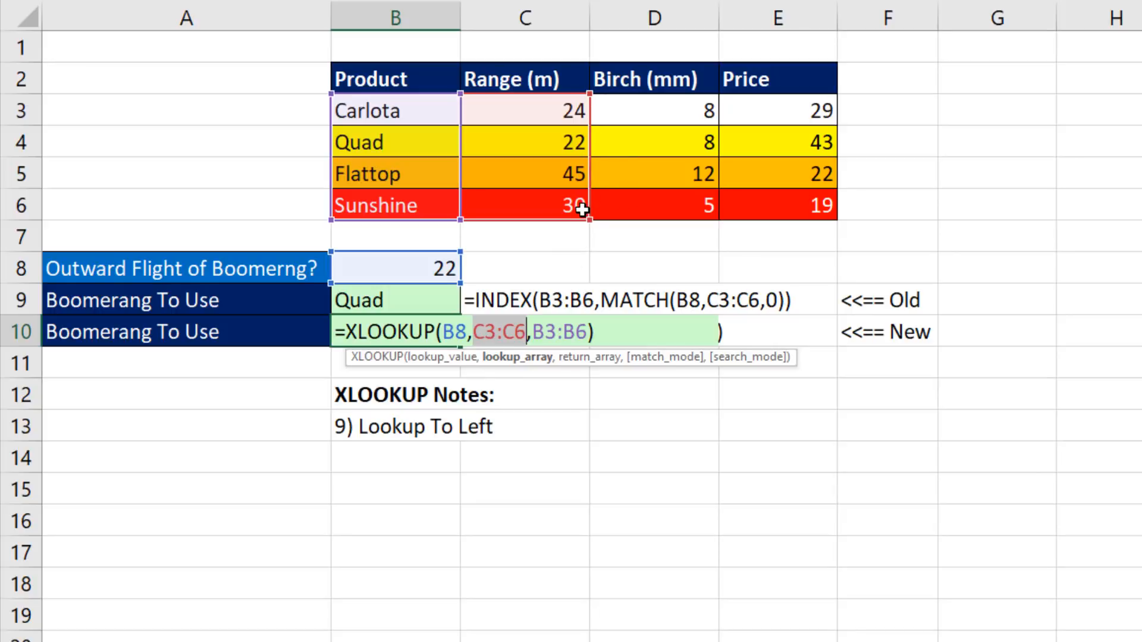
# Compare the return array B3:B6 with the lookup array C3:C6 in the B10 XLOOKUP formula.
pyautogui.click(545, 331)
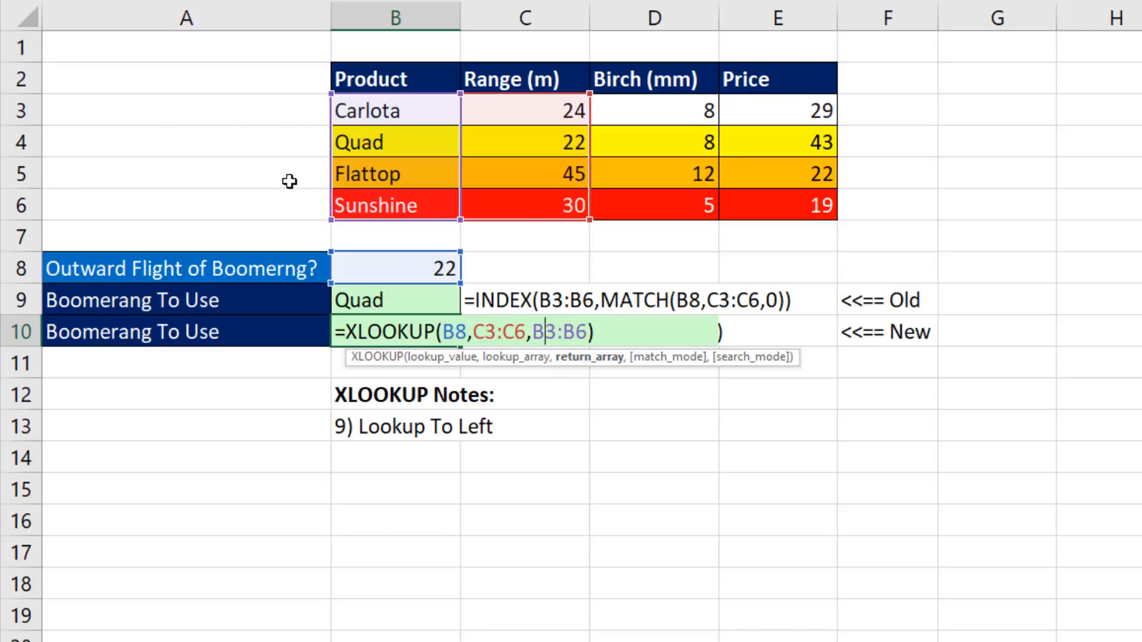
pyautogui.click(522, 358)
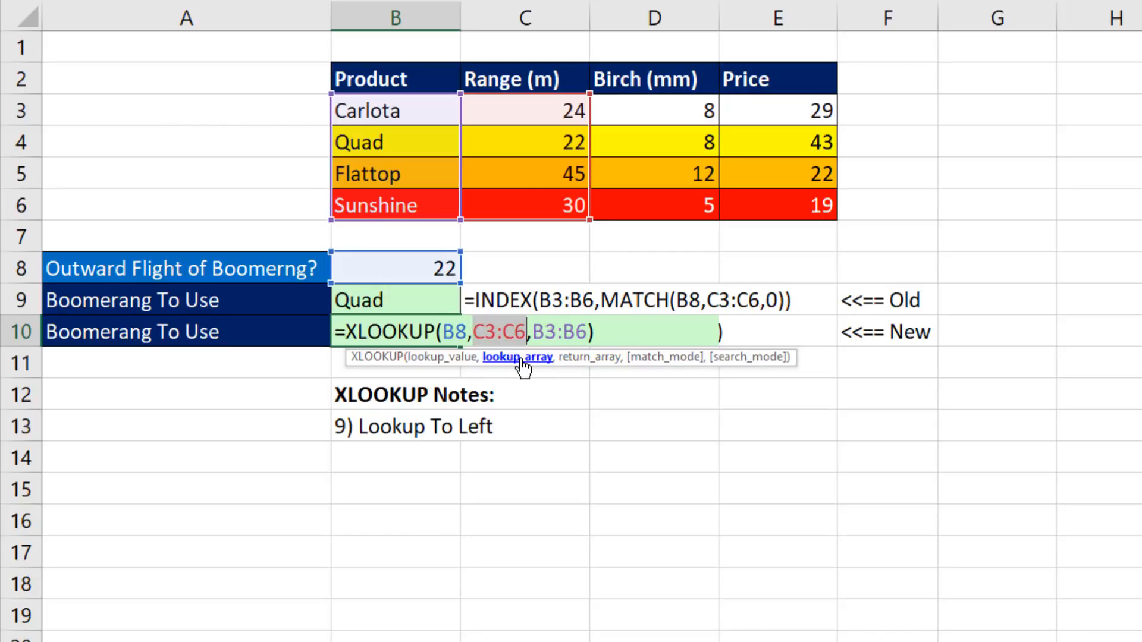
pyautogui.click(595, 325)
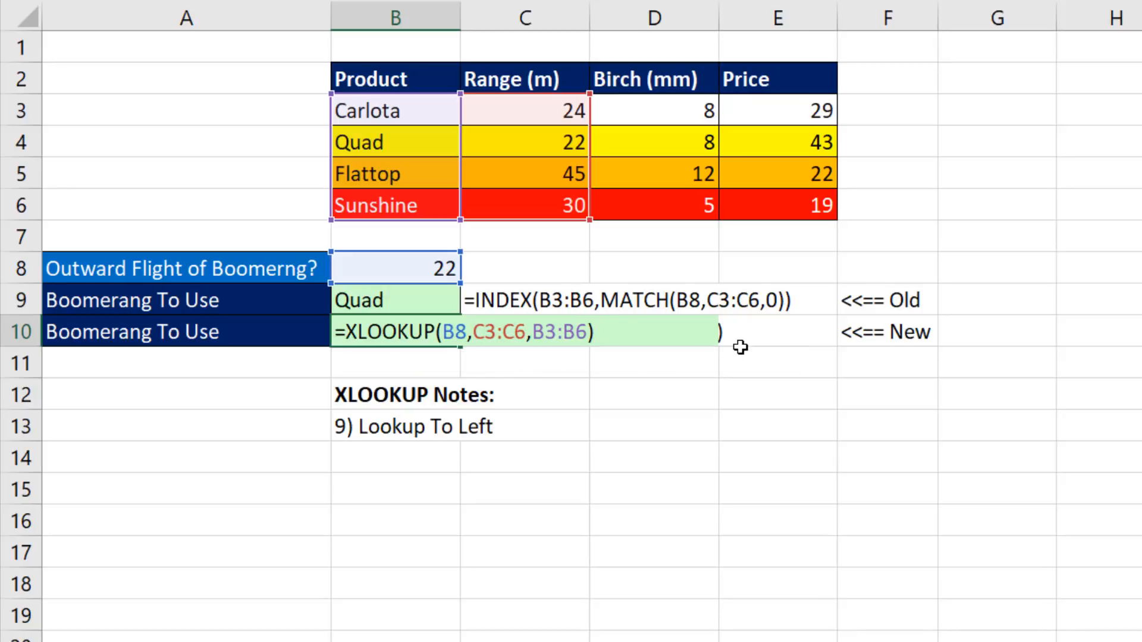
pyautogui.press('Return')
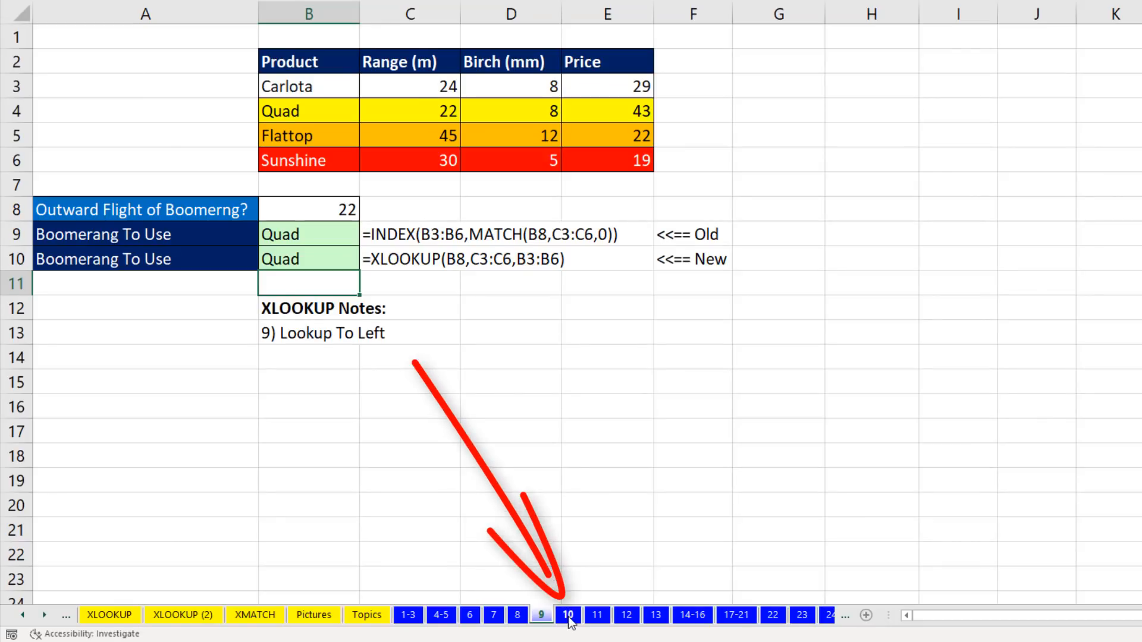
# Open sheet 10 and view the vertical lookup formulas, VLOOKUP in B9 and XLOOKUP in B10.
pyautogui.click(568, 616)
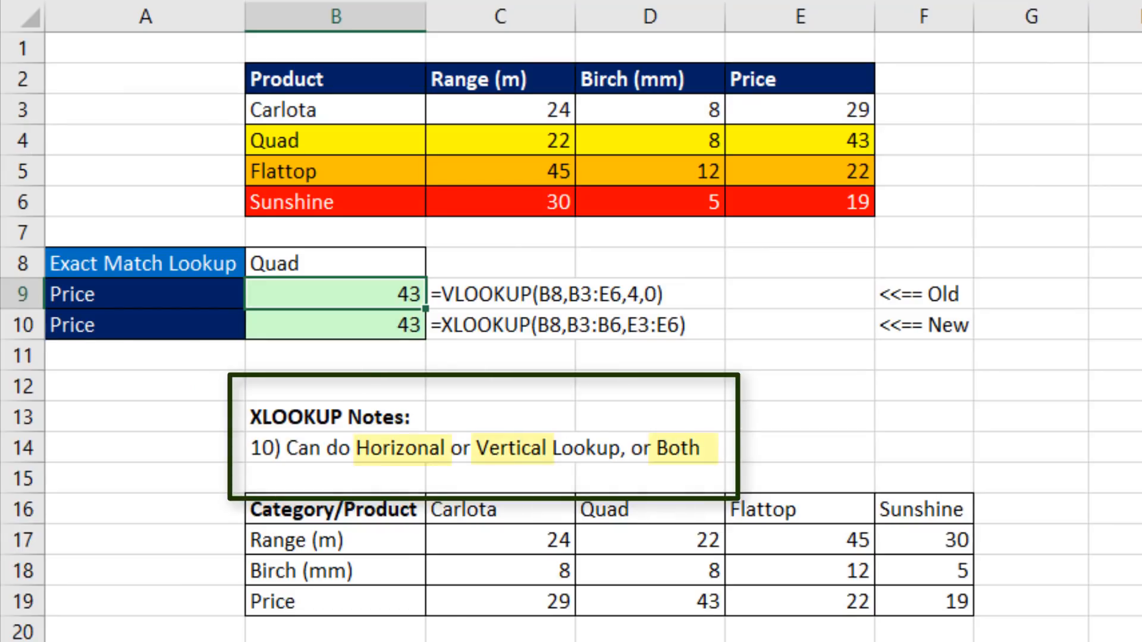
pyautogui.press('F2')
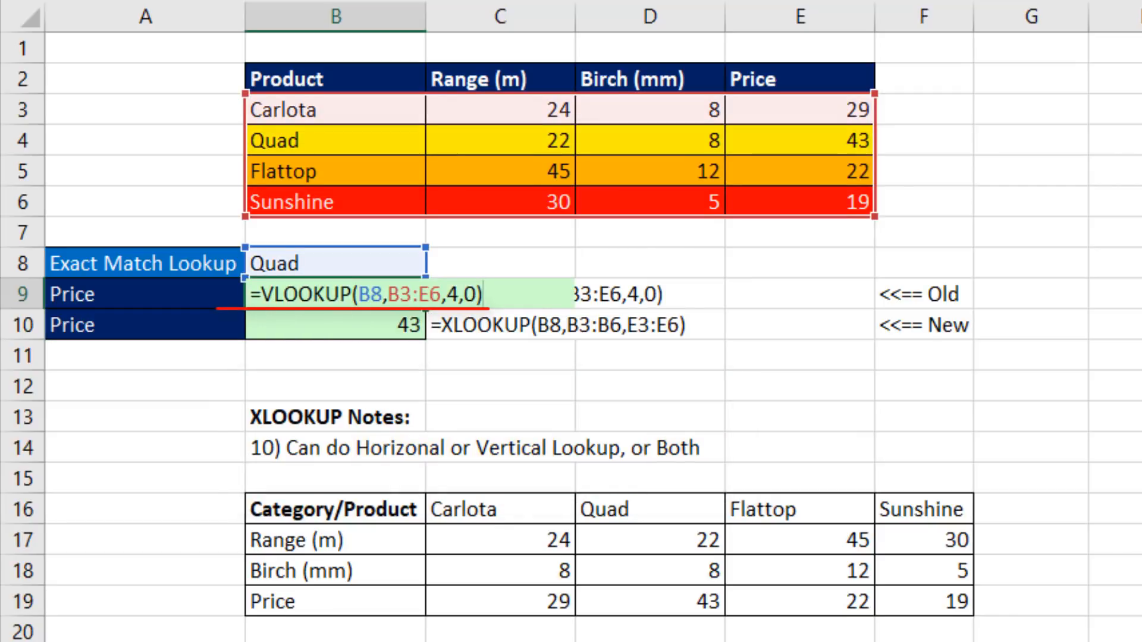
pyautogui.press('Return')
pyautogui.press('F2')
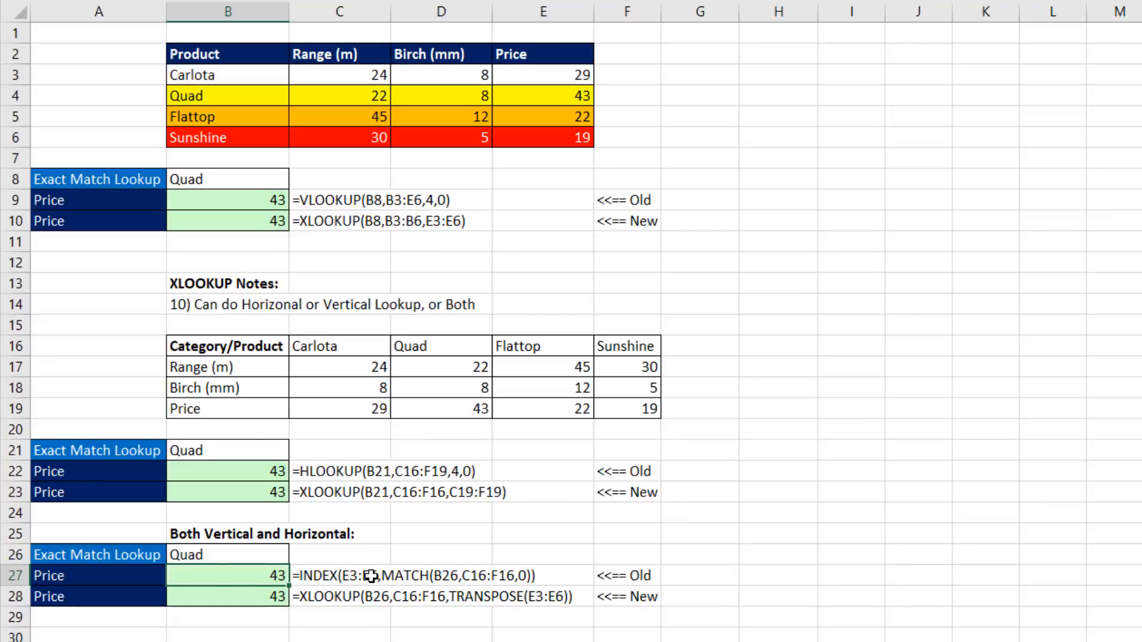
# Examine the INDEX array and the MATCH lookup value in the combined vertical and horizontal lookup formula in B27.
pyautogui.press('F2')
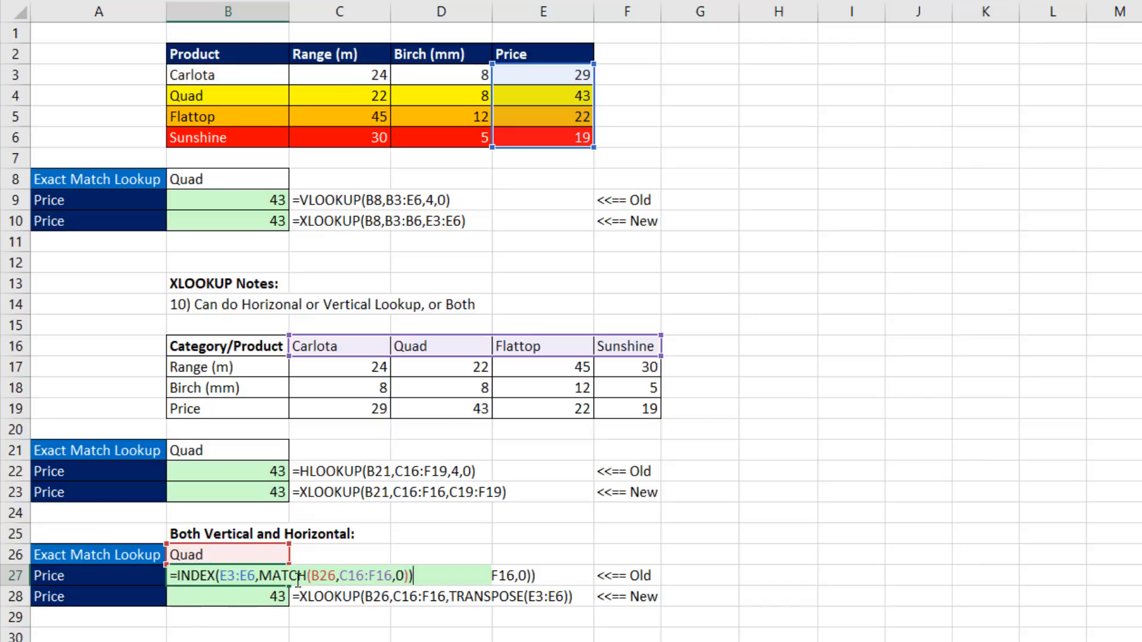
pyautogui.click(223, 574)
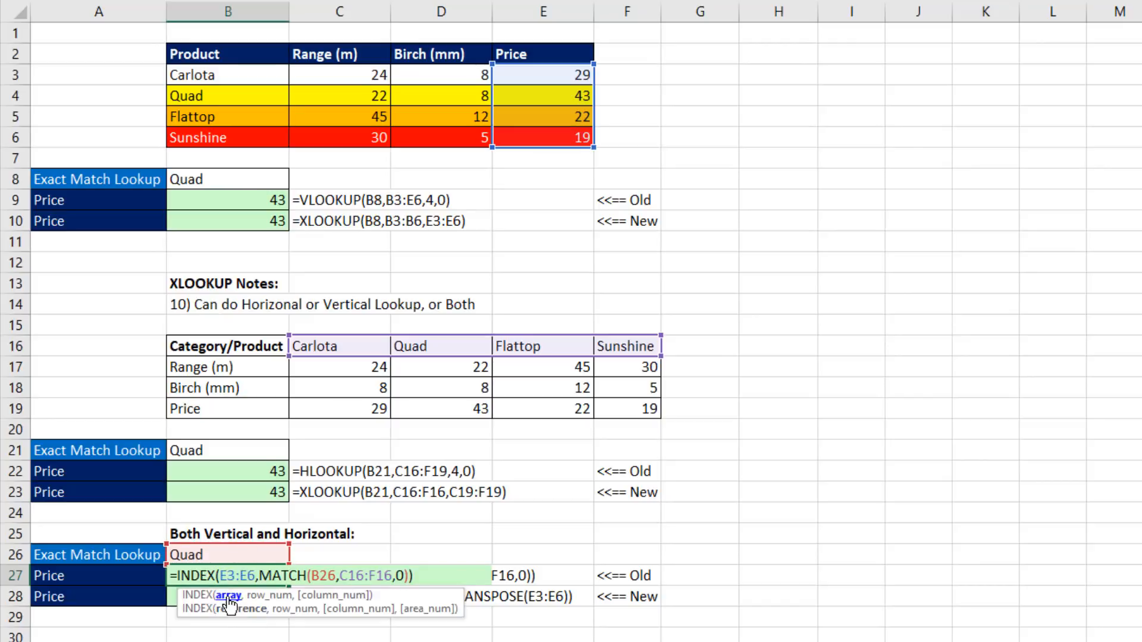
pyautogui.click(230, 595)
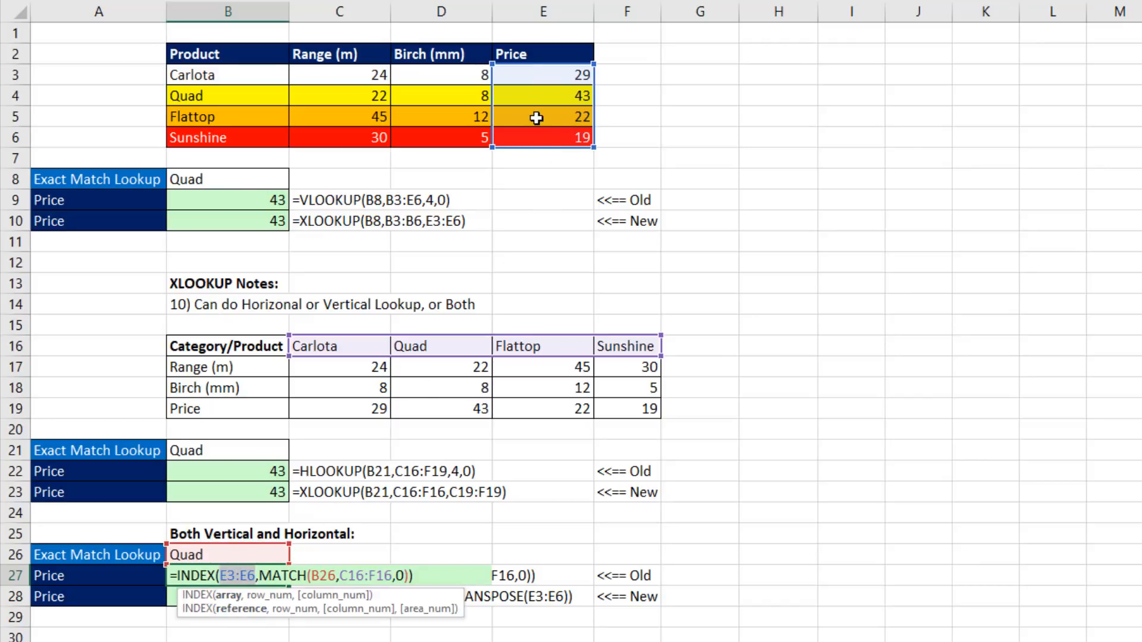
pyautogui.click(322, 576)
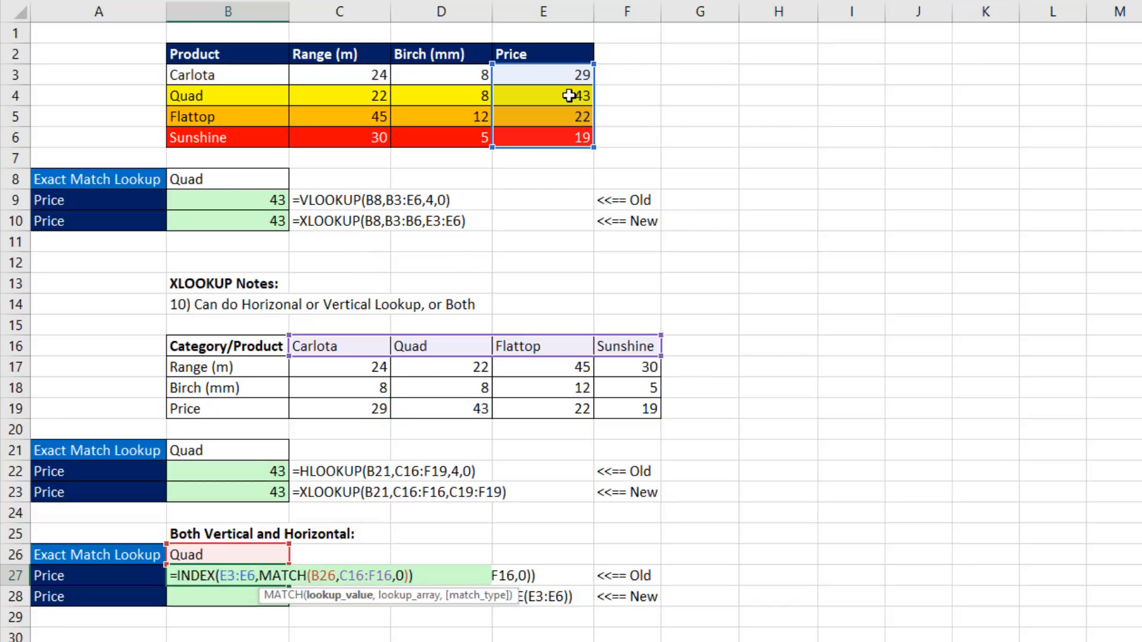
pyautogui.press('Return')
# Examine the lookup array and the TRANSPOSE return array of the XLOOKUP formula in B28.
pyautogui.press('F2')
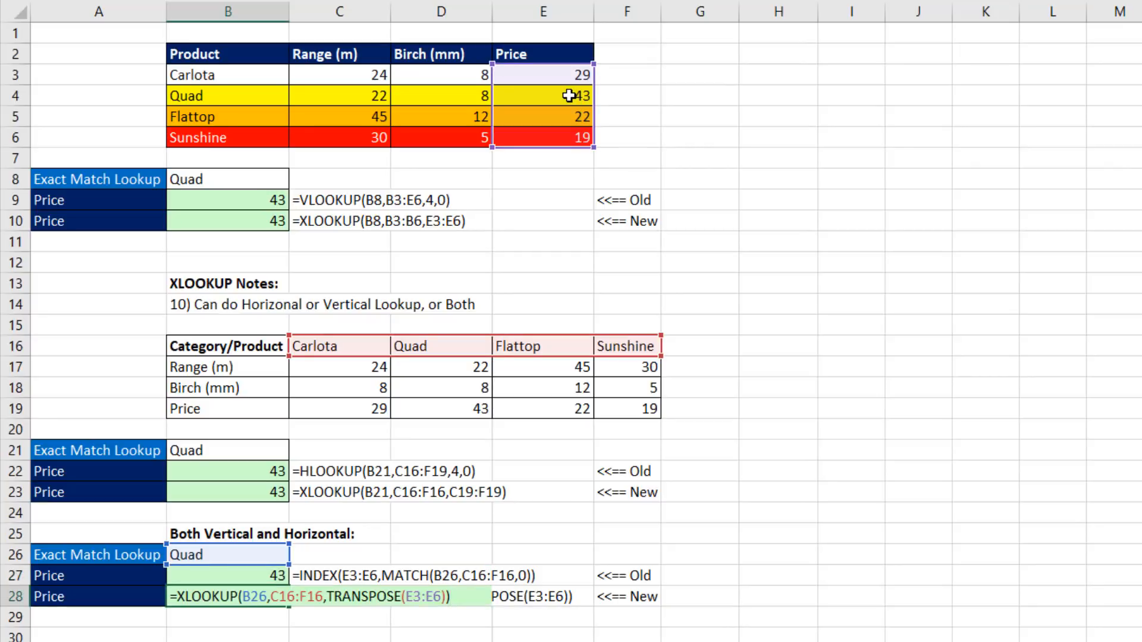
pyautogui.press('Left')
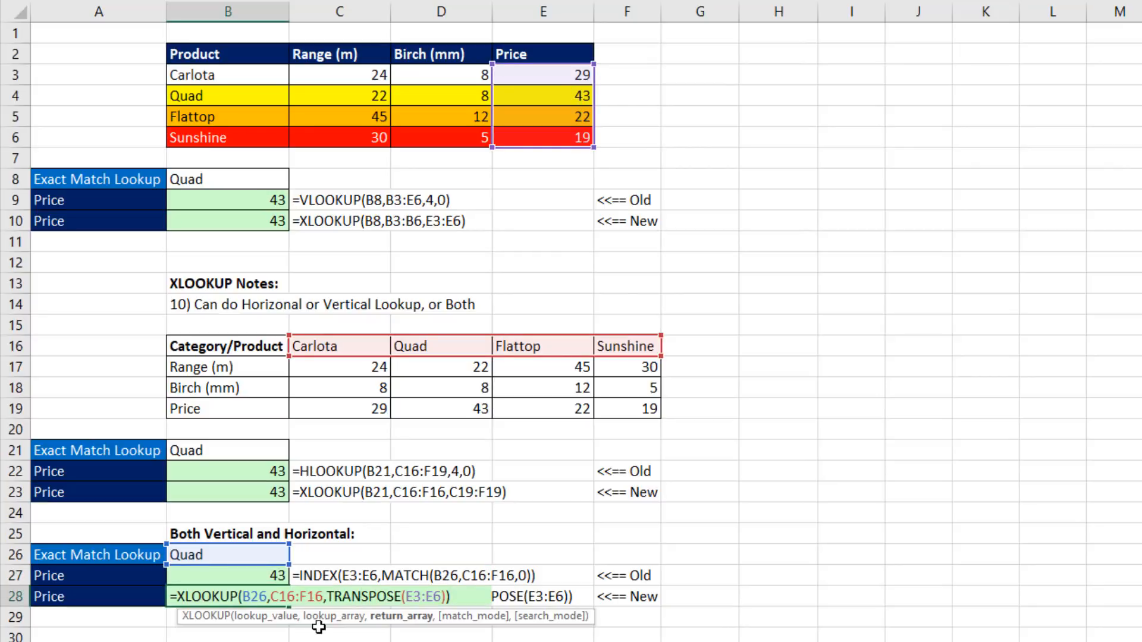
pyautogui.click(319, 617)
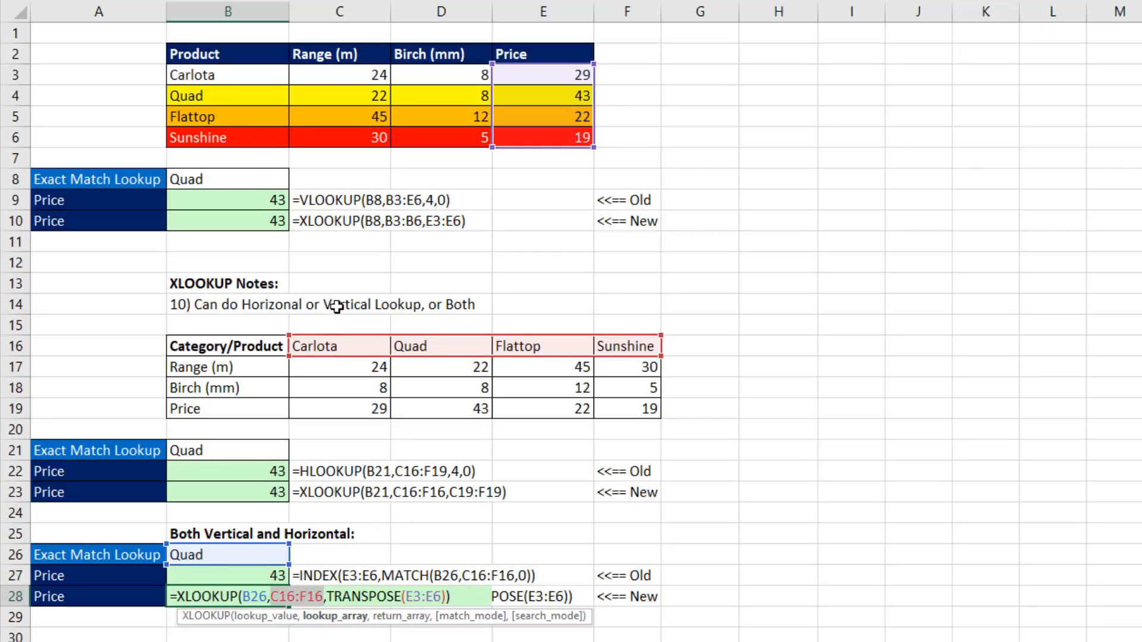
pyautogui.click(378, 595)
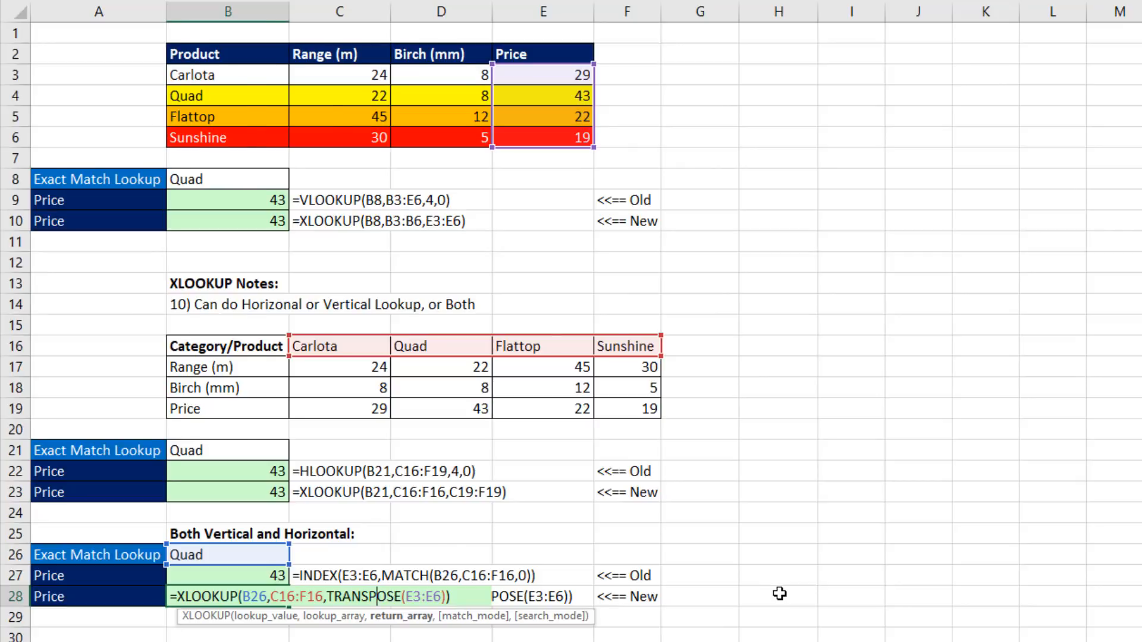
pyautogui.press('Return')
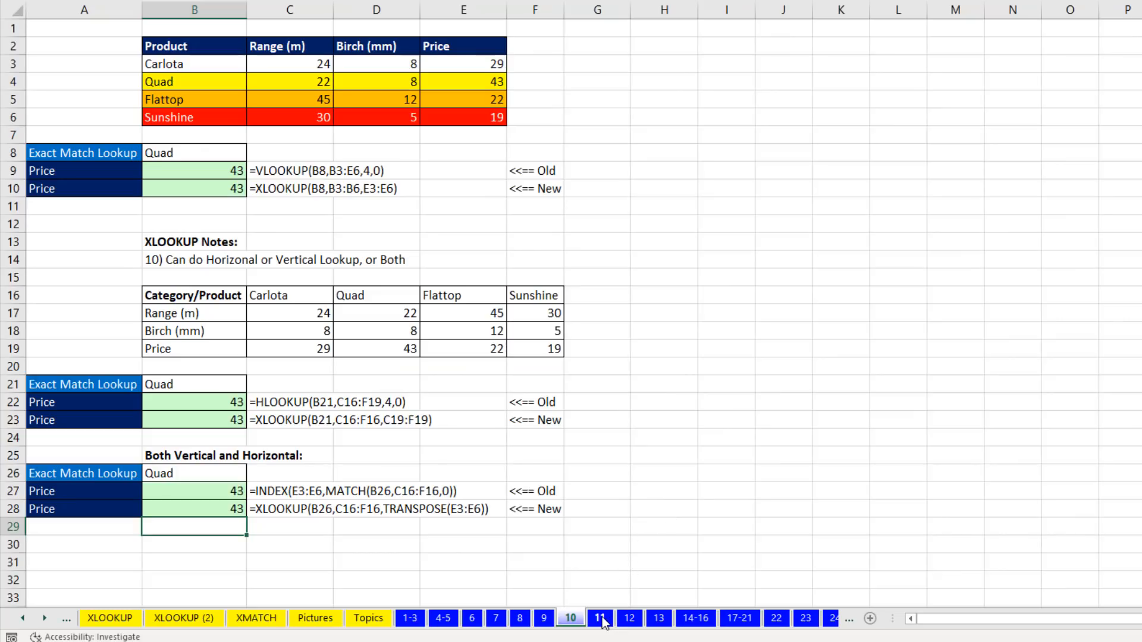
# Open sheet 11 and review the income in C9 and the exemption in C10 against the tax rate table.
pyautogui.click(595, 615)
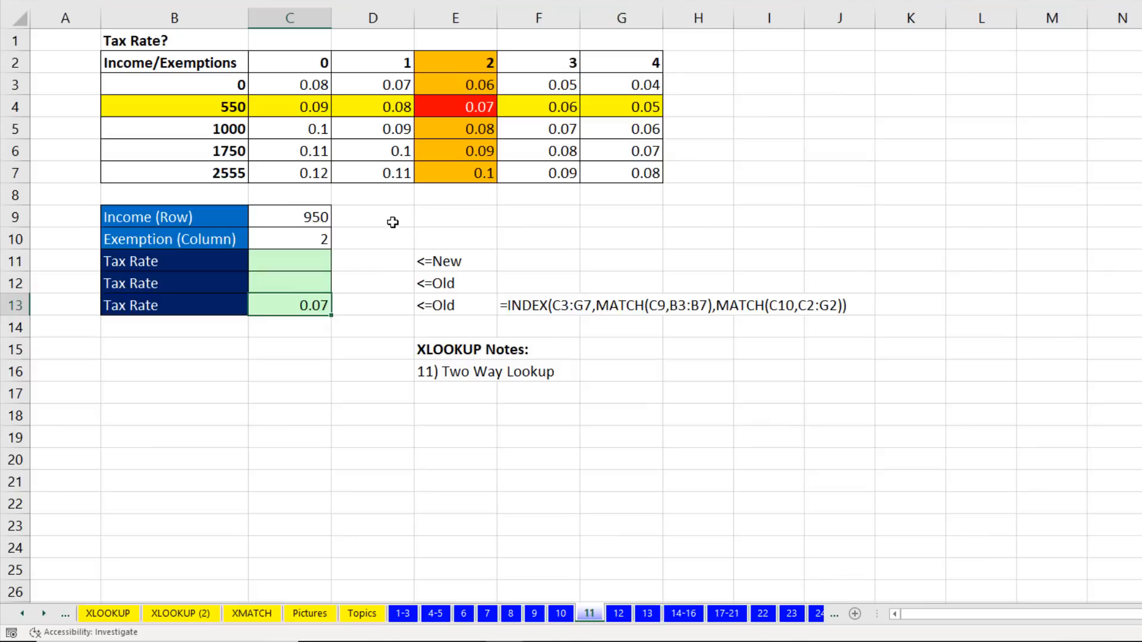
pyautogui.click(285, 223)
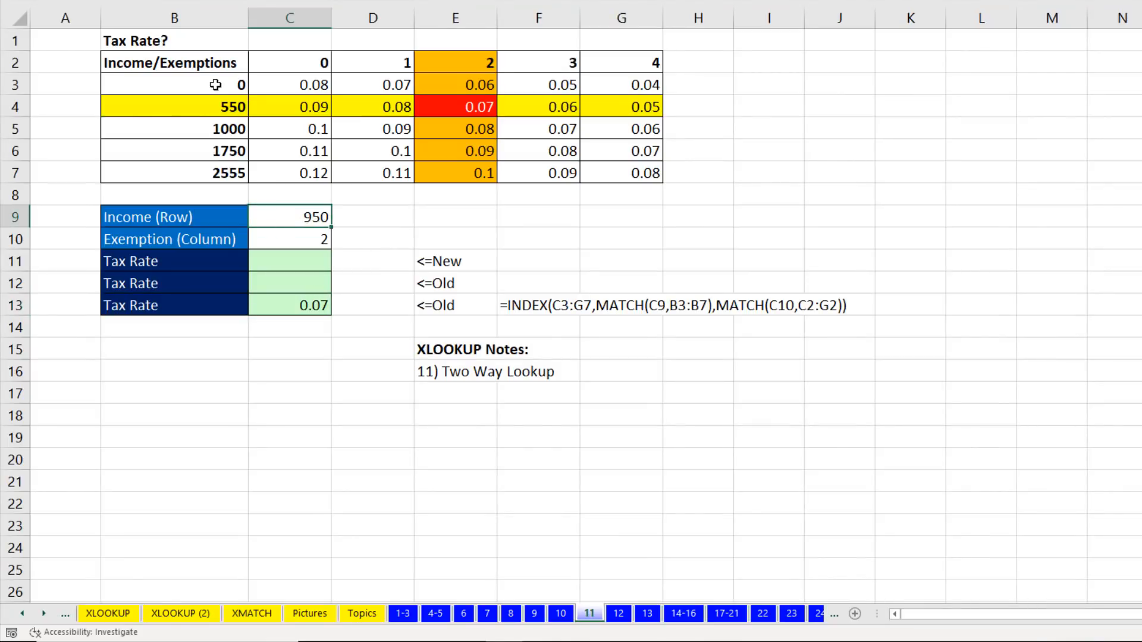
pyautogui.click(297, 241)
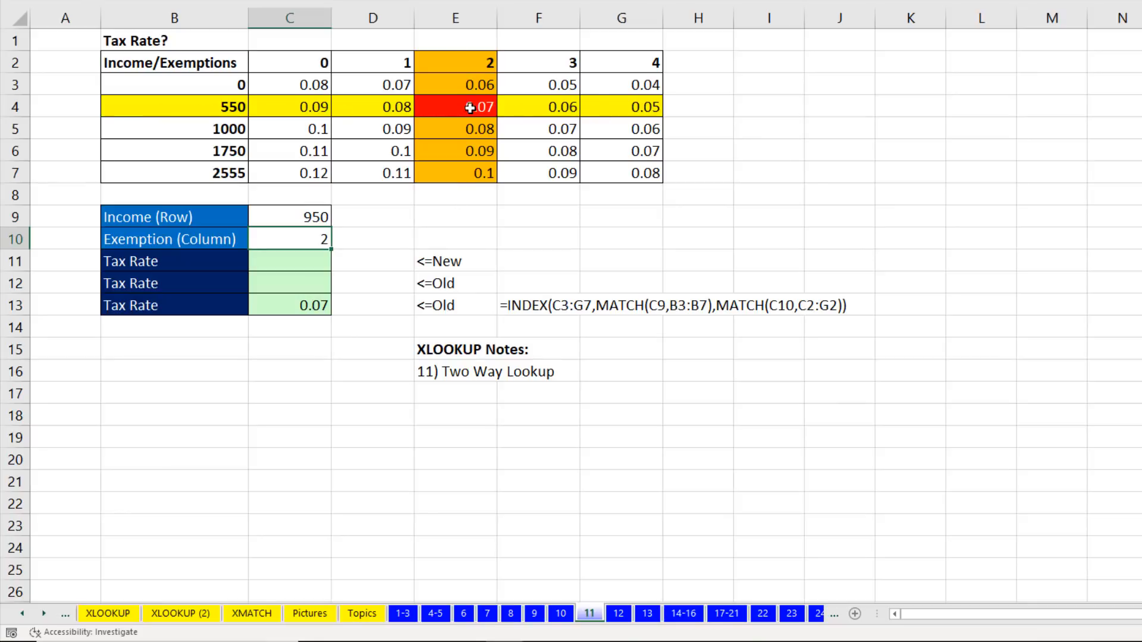
# Examine the array, row number and column number arguments of the two-way INDEX and MATCH formula in C13.
pyautogui.doubleClick(323, 303)
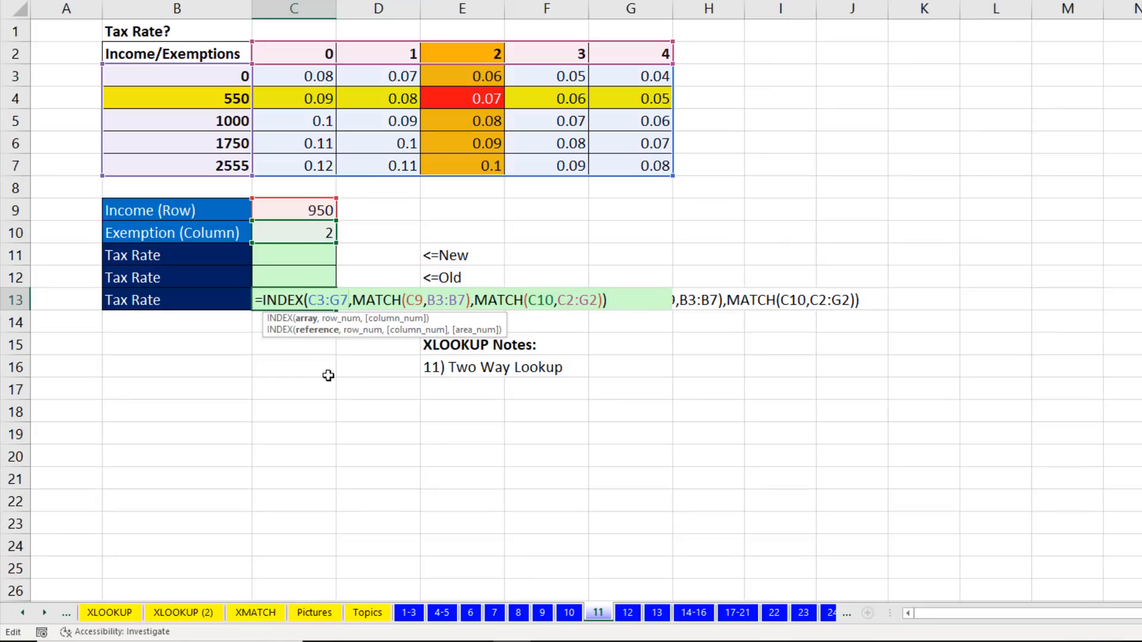
pyautogui.click(306, 320)
pyautogui.click(342, 319)
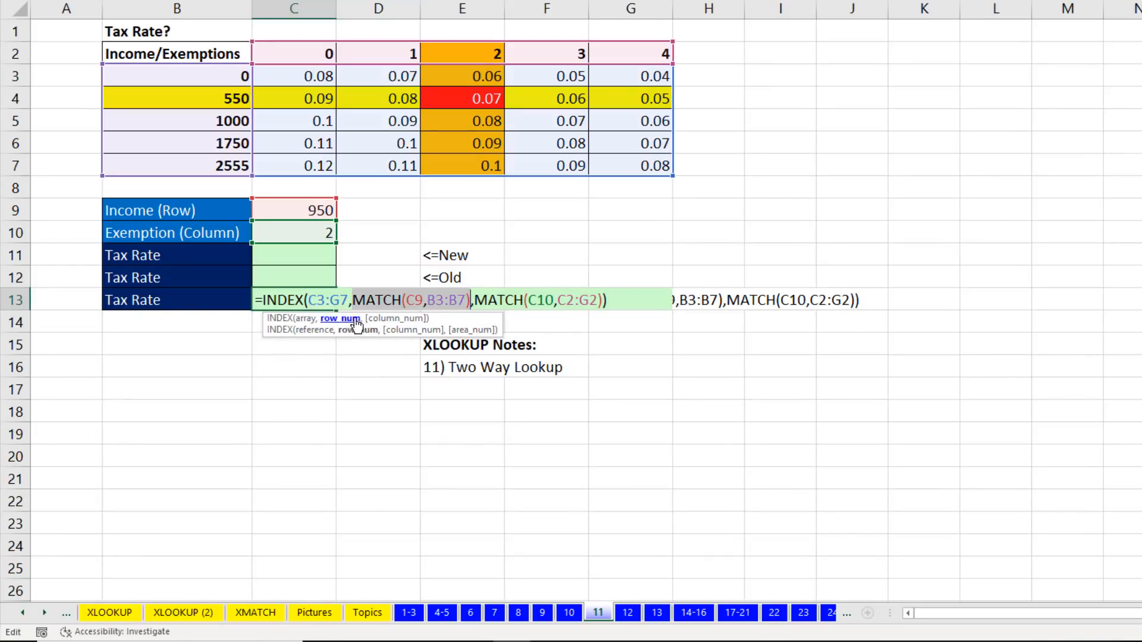
pyautogui.click(384, 319)
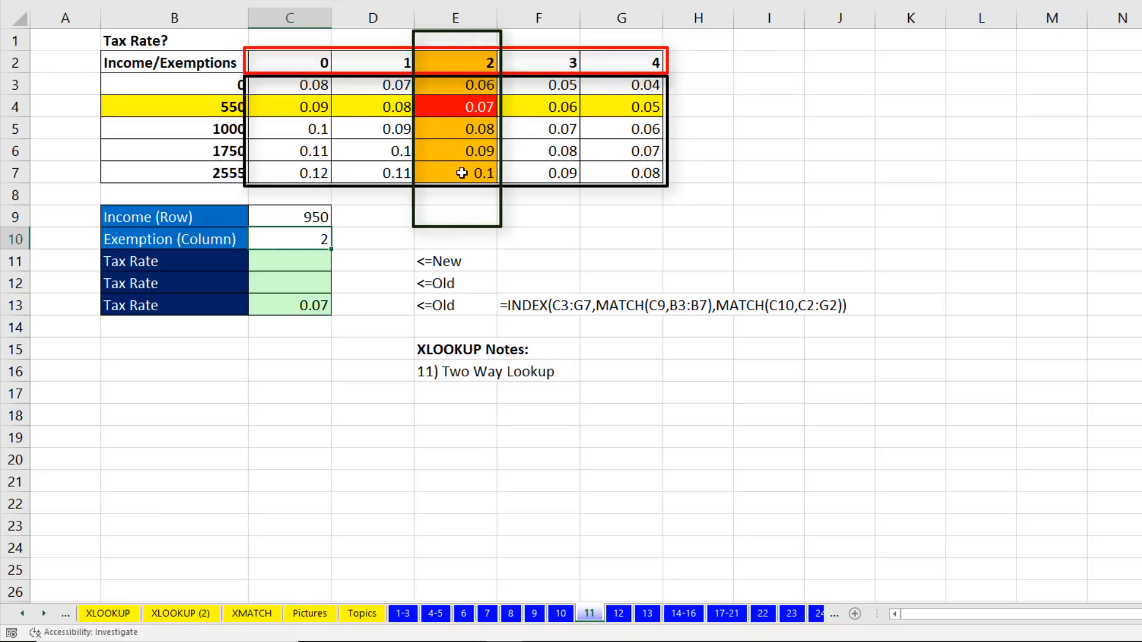
# Start an XLOOKUP formula in C18 with lookup value C10 and lookup array C2:G2.
pyautogui.click(326, 412)
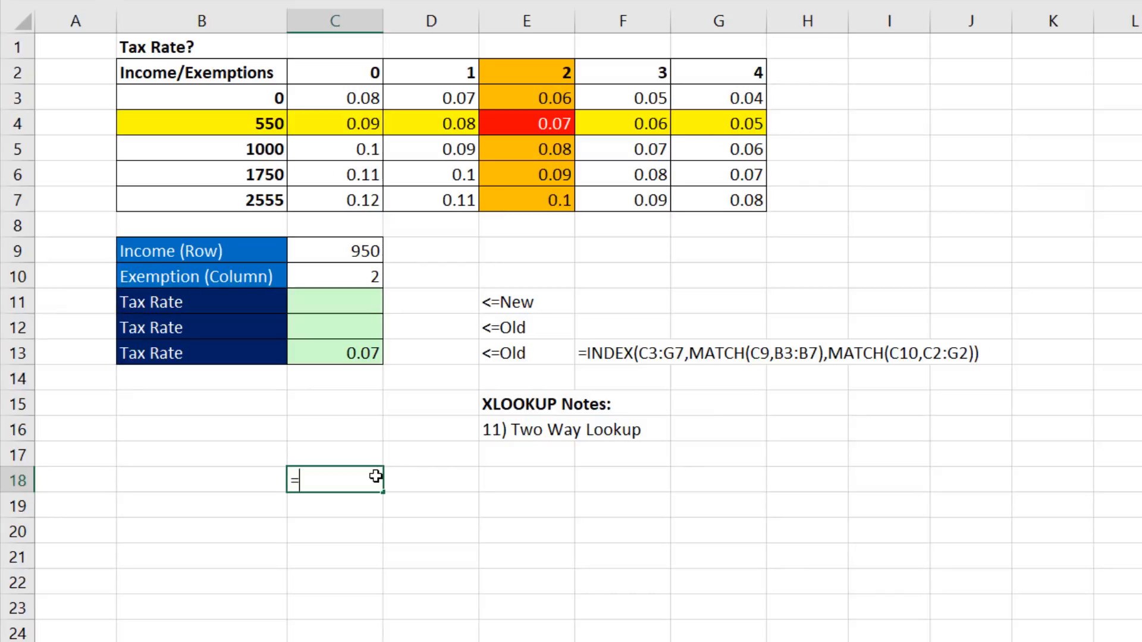
pyautogui.write('=xl')
pyautogui.press('Tab')
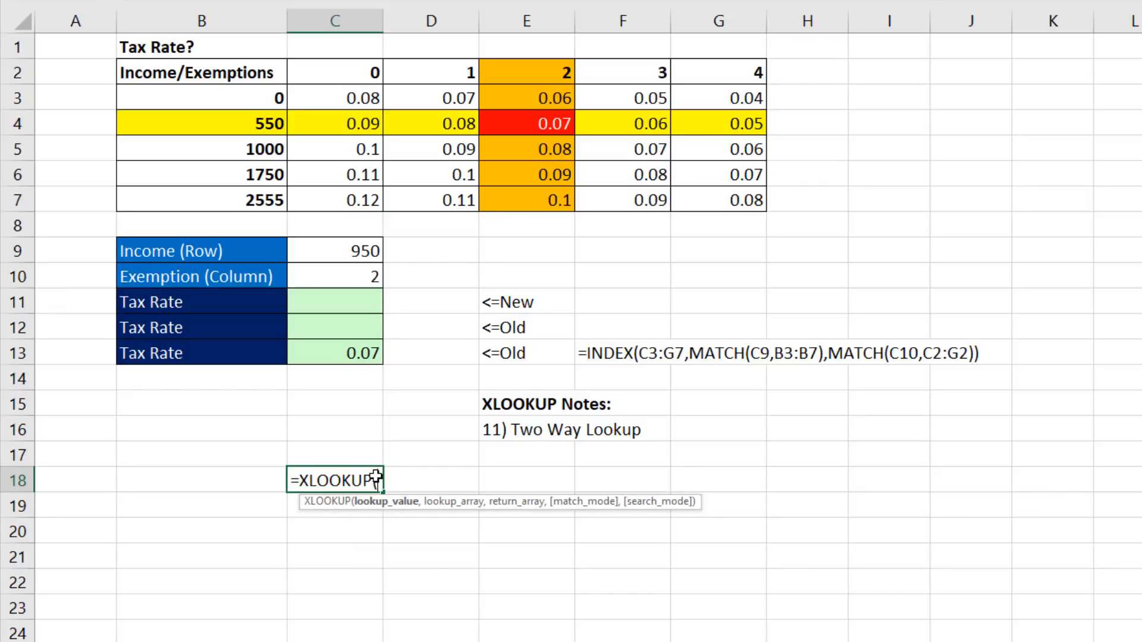
pyautogui.click(344, 279)
pyautogui.write(',')
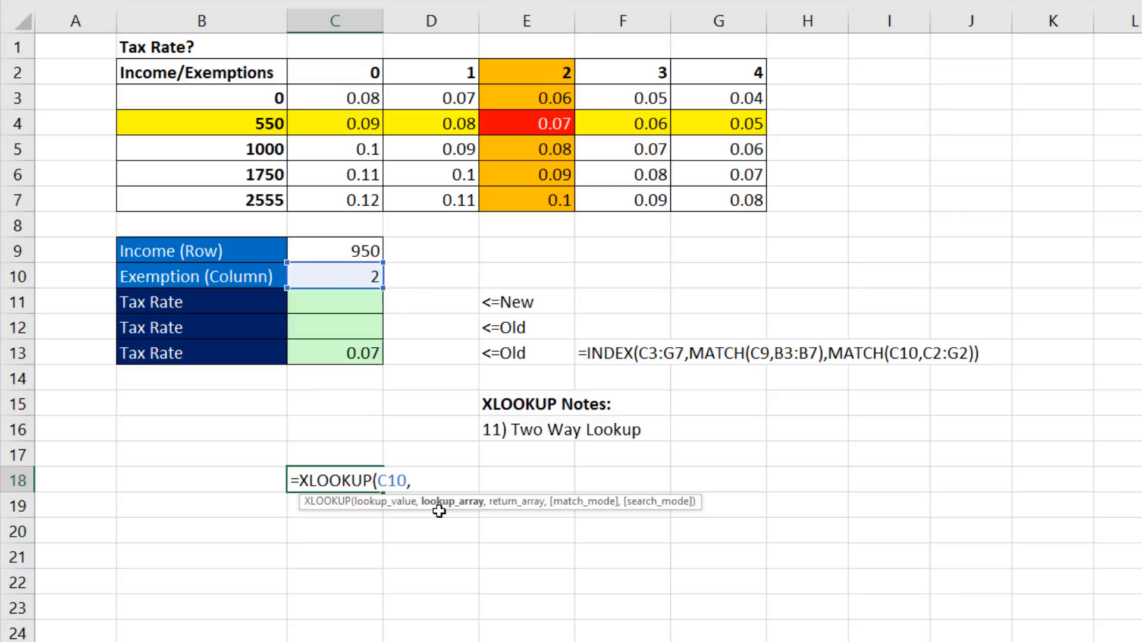
pyautogui.moveTo(324, 71); pyautogui.dragTo(744, 71)
pyautogui.write(',')
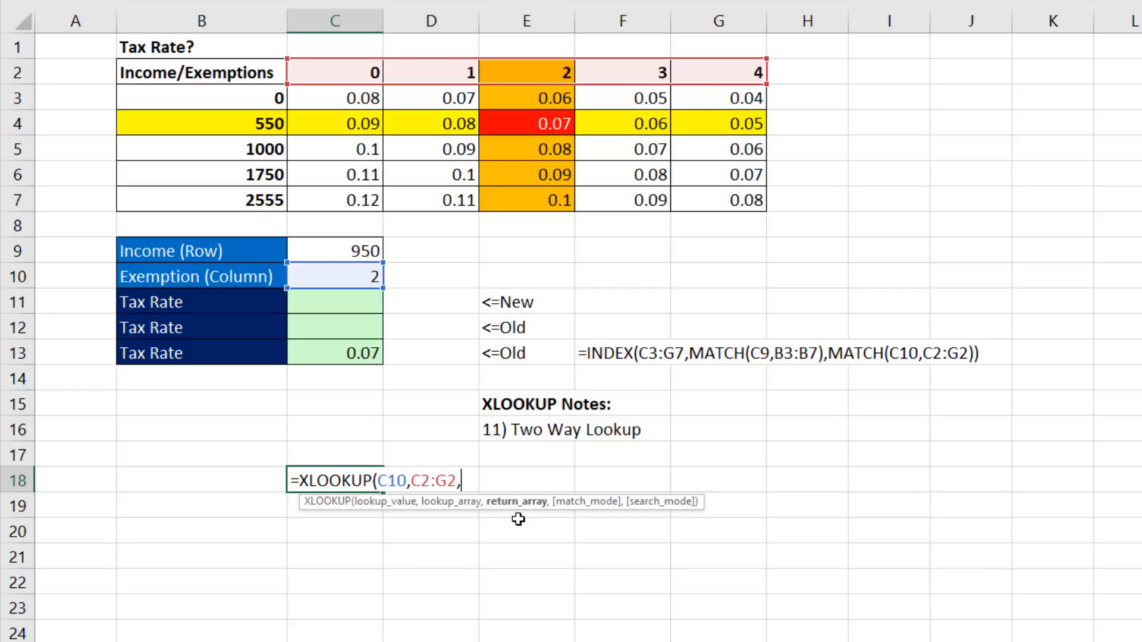
# Complete the C18 XLOOKUP with return array C3:G7 and match mode -1, exact match or next smaller item.
pyautogui.moveTo(332, 98); pyautogui.dragTo(732, 199)
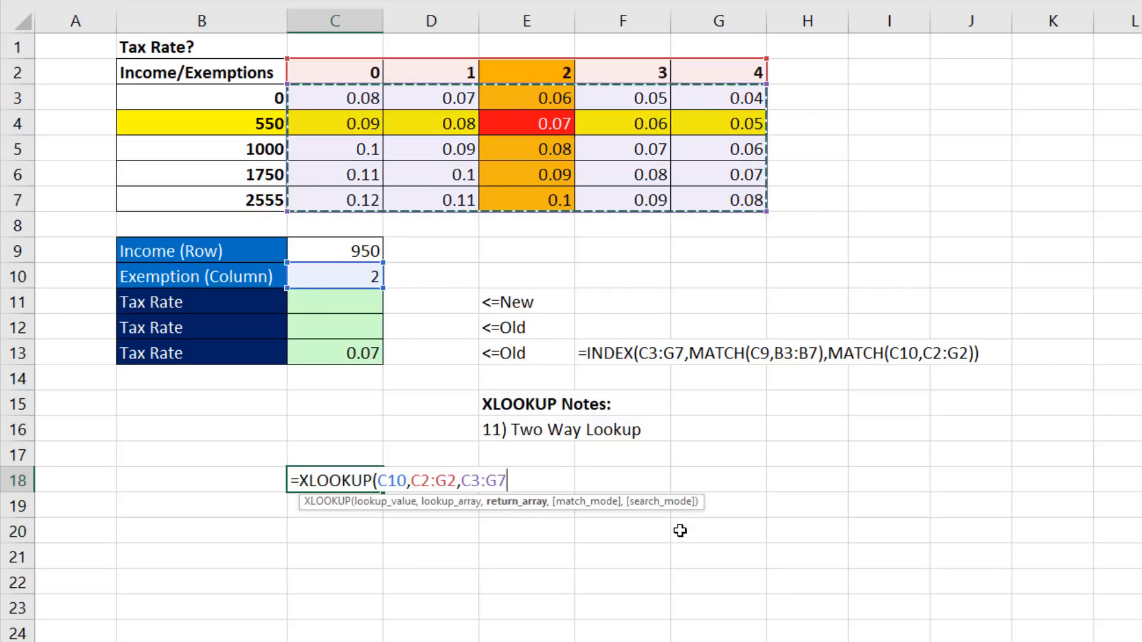
pyautogui.write(',')
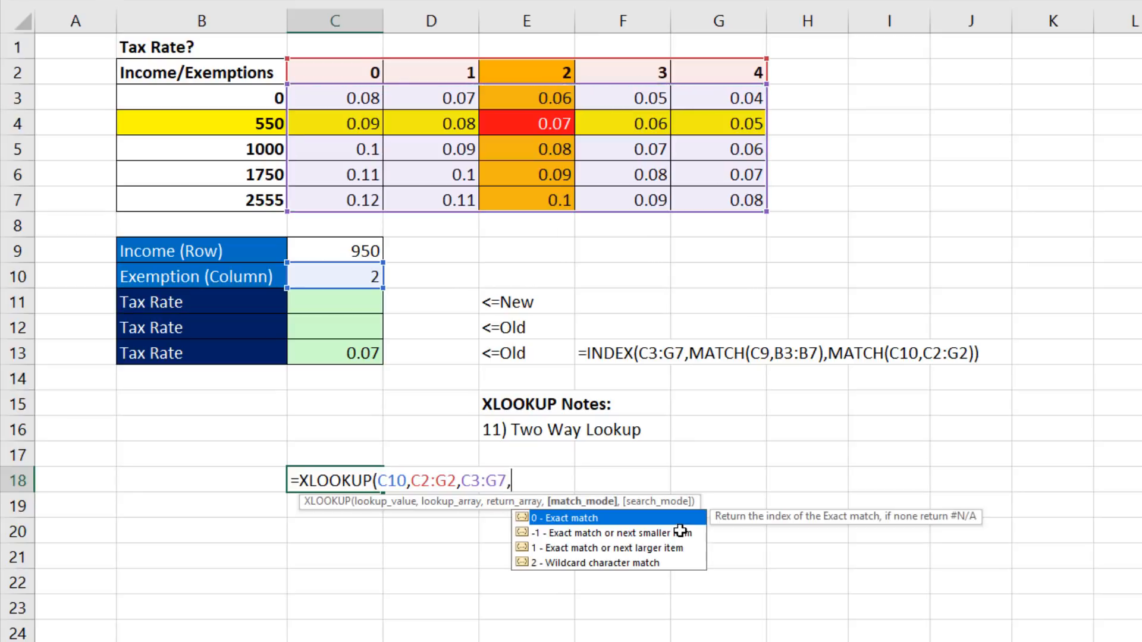
pyautogui.press('Down')
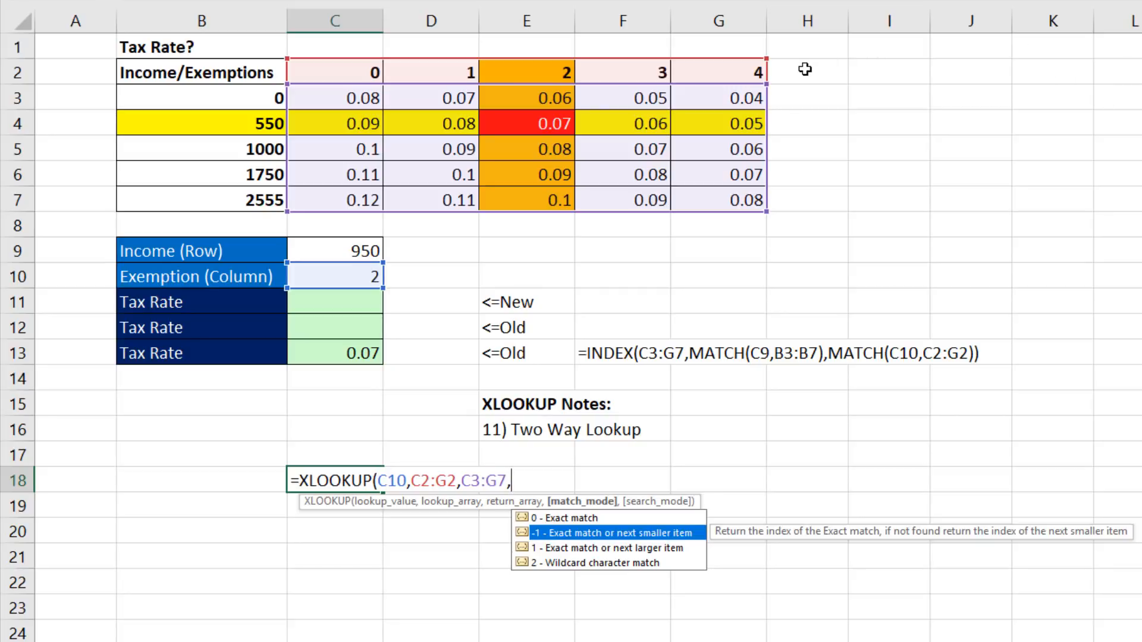
pyautogui.press('Tab')
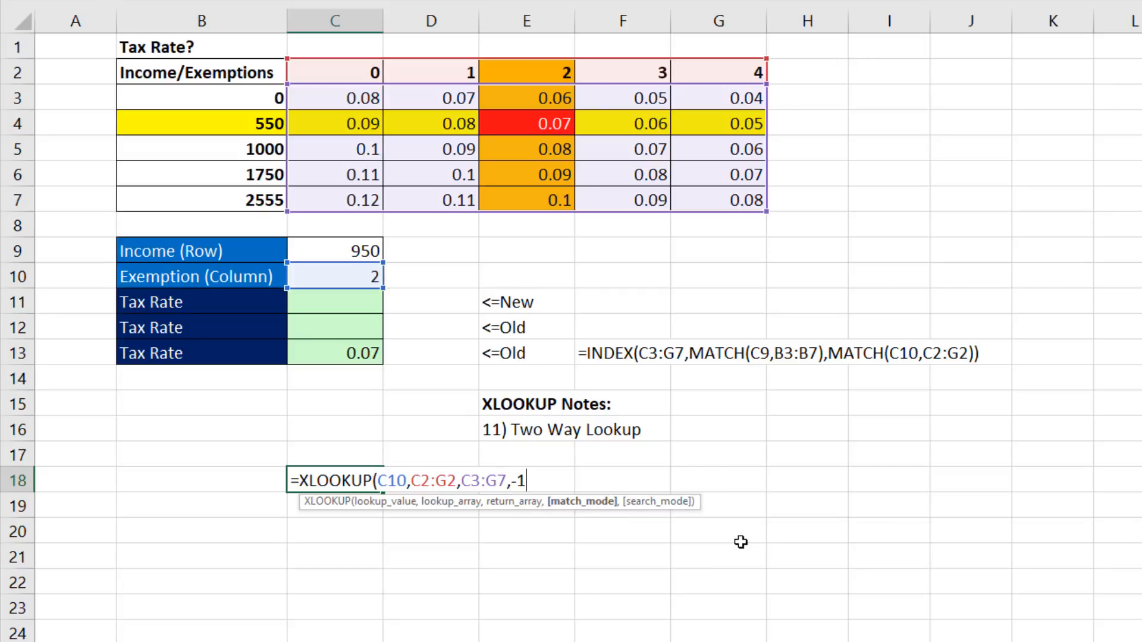
pyautogui.write(')')
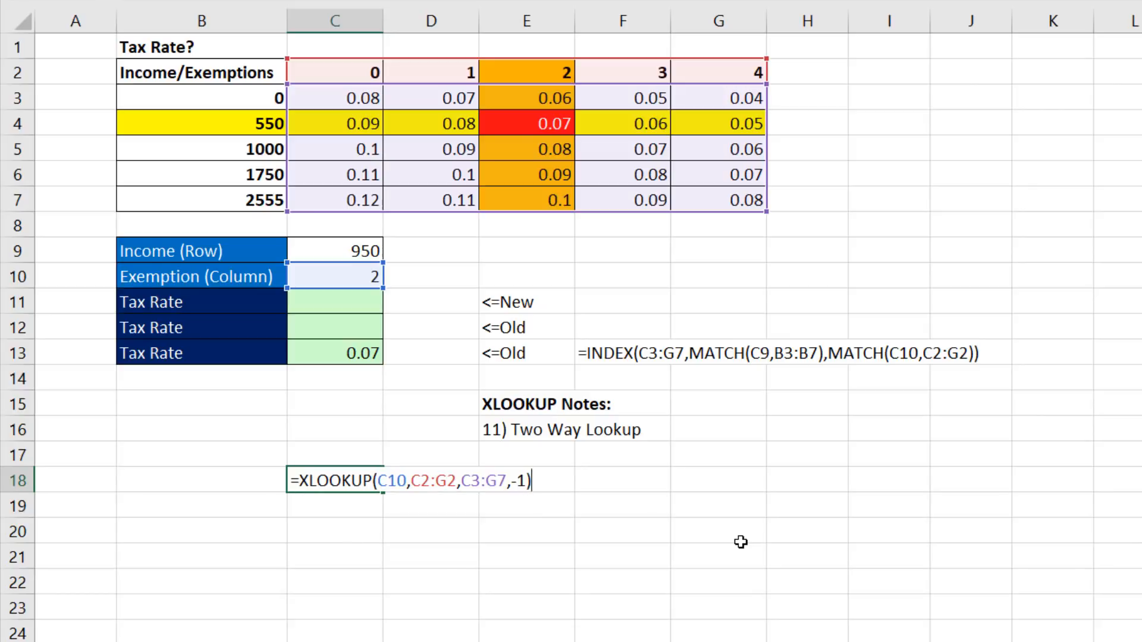
pyautogui.press('Return')
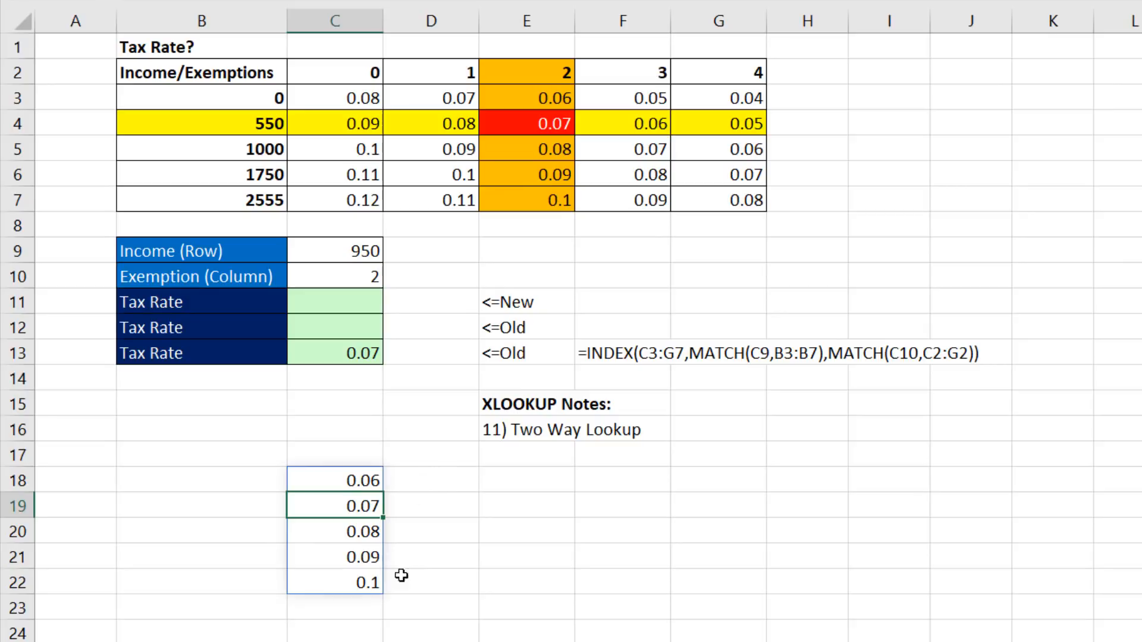
# Copy the XLOOKUP expression from C18 without its equal sign, leaving the cell's formula in place.
pyautogui.doubleClick(360, 482)
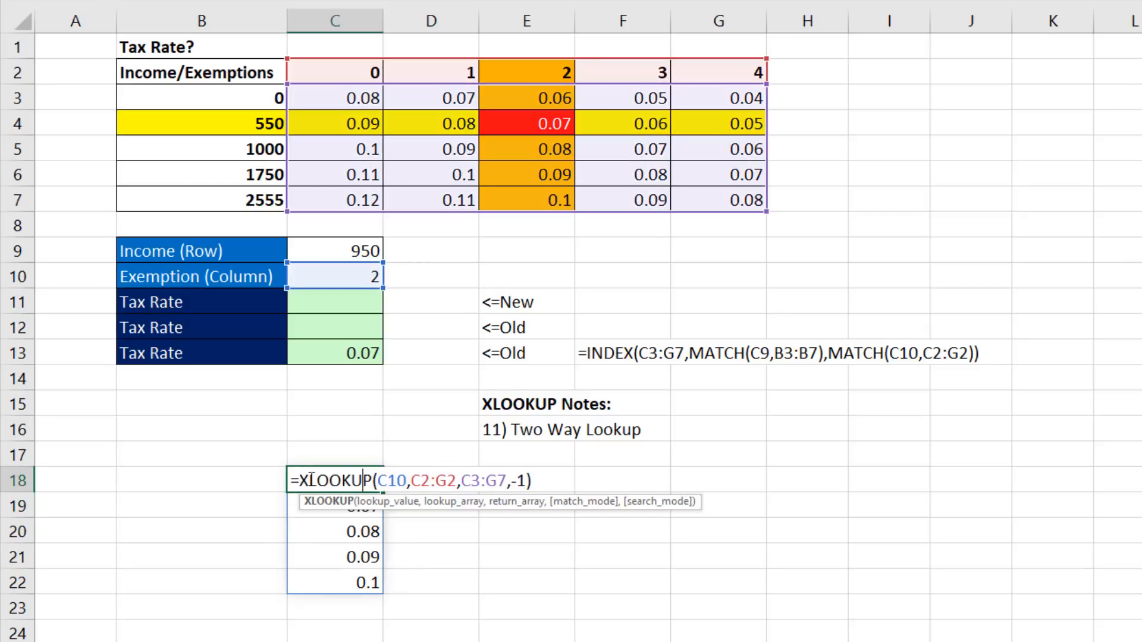
pyautogui.moveTo(303, 483); pyautogui.dragTo(678, 479)
pyautogui.hotkey('ctrl', 'c')
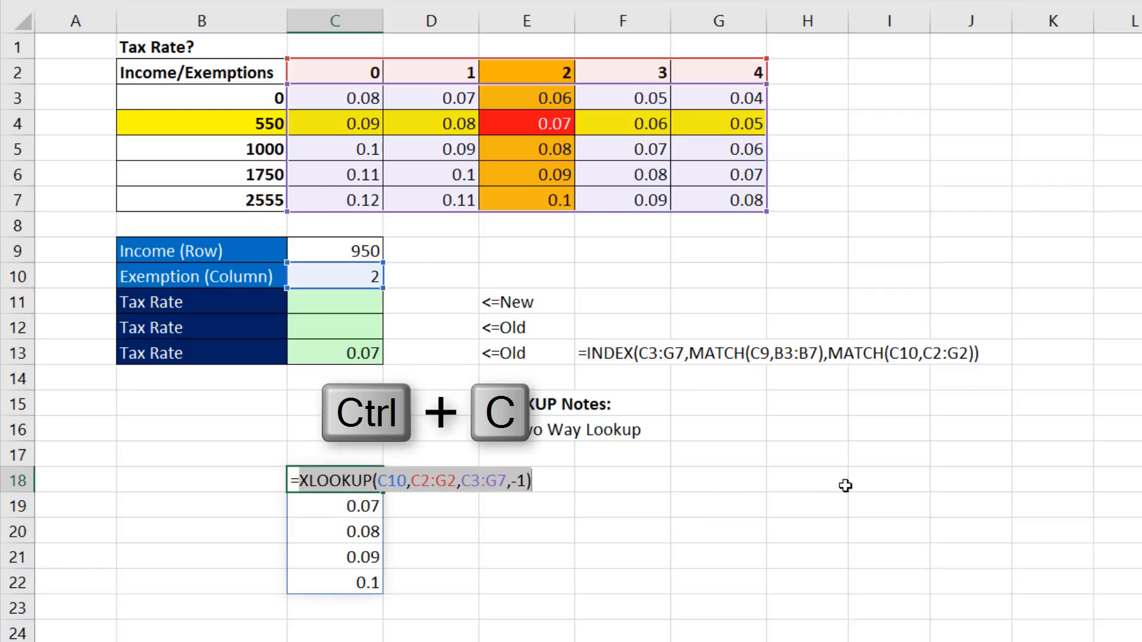
pyautogui.press('Escape')
# Start an XLOOKUP formula in C11 with lookup value C9 and lookup array B3:B7.
pyautogui.click(355, 309)
pyautogui.write('=xl')
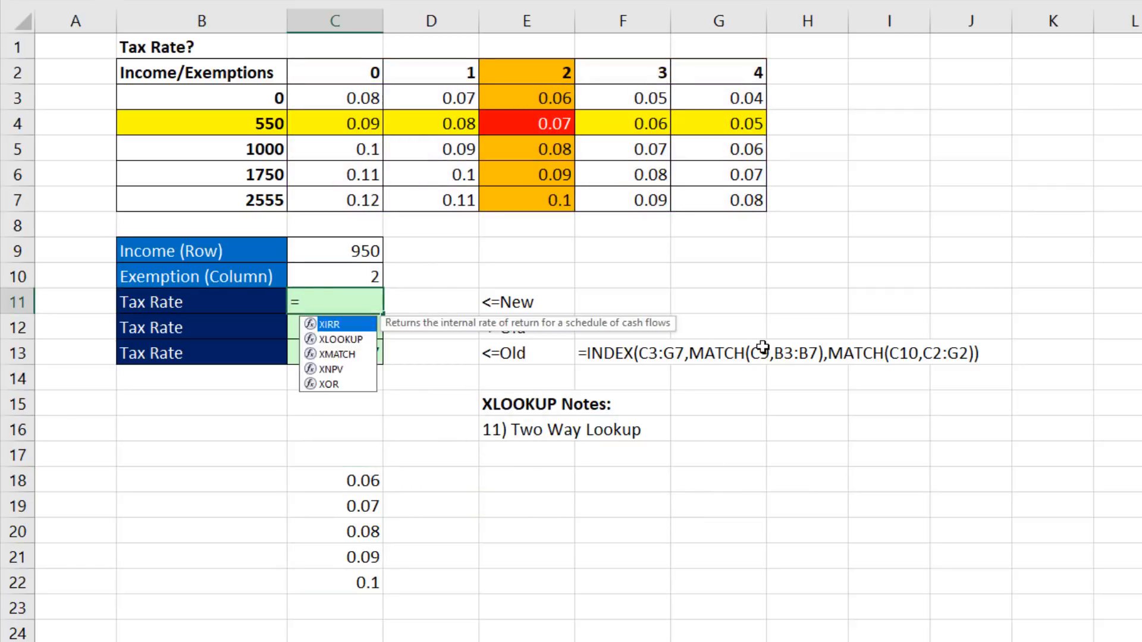
pyautogui.press('Tab')
pyautogui.click(304, 247)
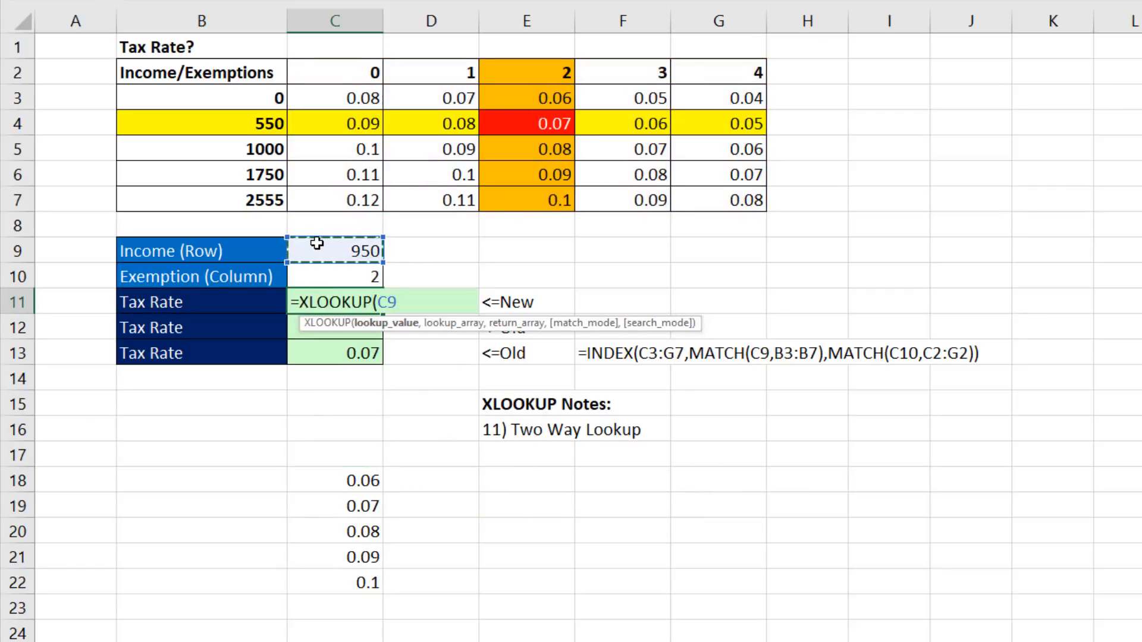
pyautogui.write(',')
pyautogui.moveTo(202, 102); pyautogui.dragTo(232, 202)
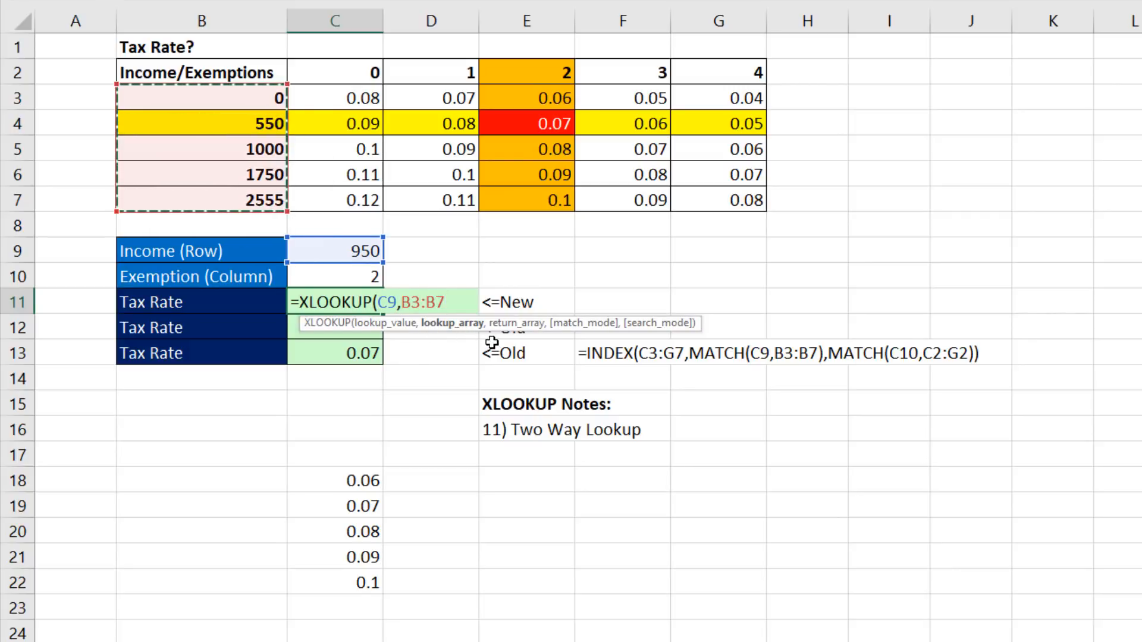
pyautogui.write(',')
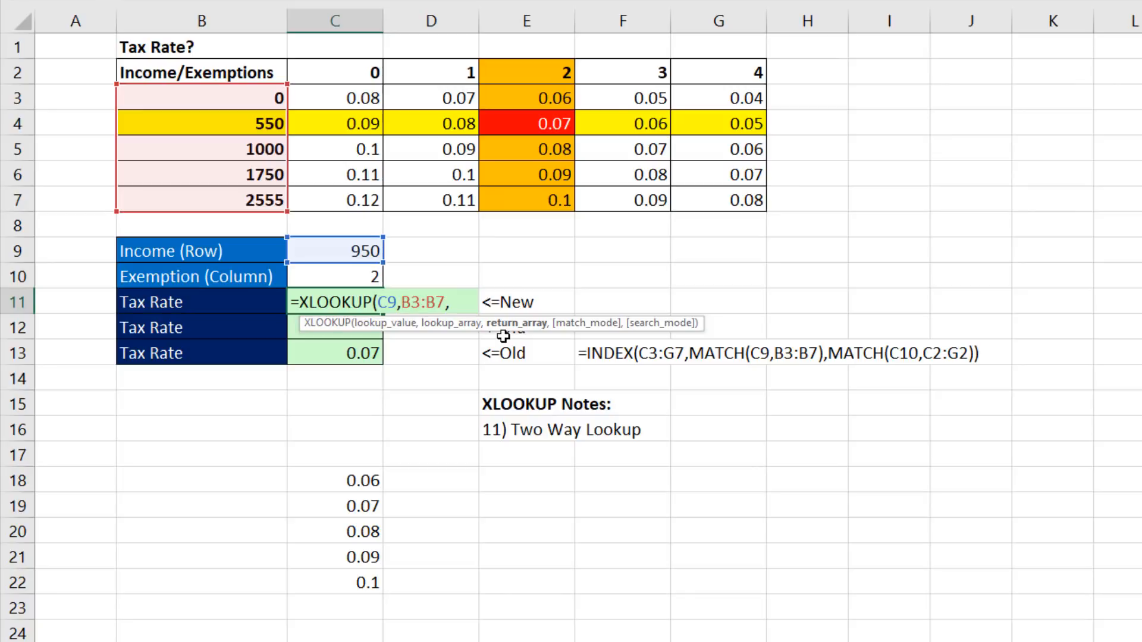
# Complete the C11 formula with the copied XLOOKUP as return array and match mode -1, exact match or next smaller item.
pyautogui.hotkey('ctrl', 'v')
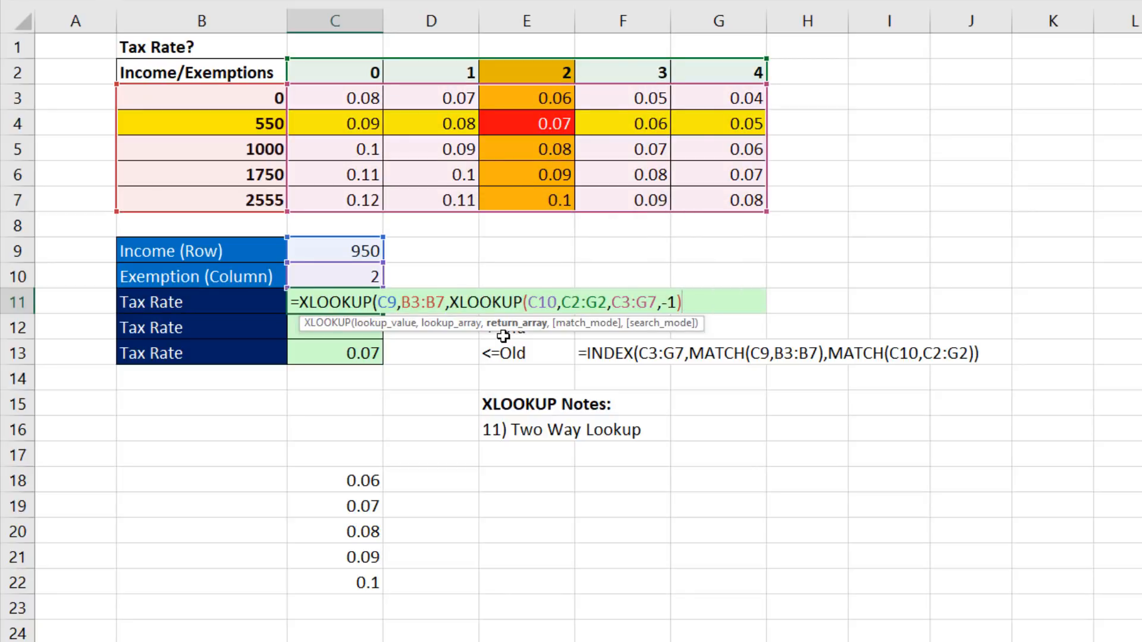
pyautogui.write(',')
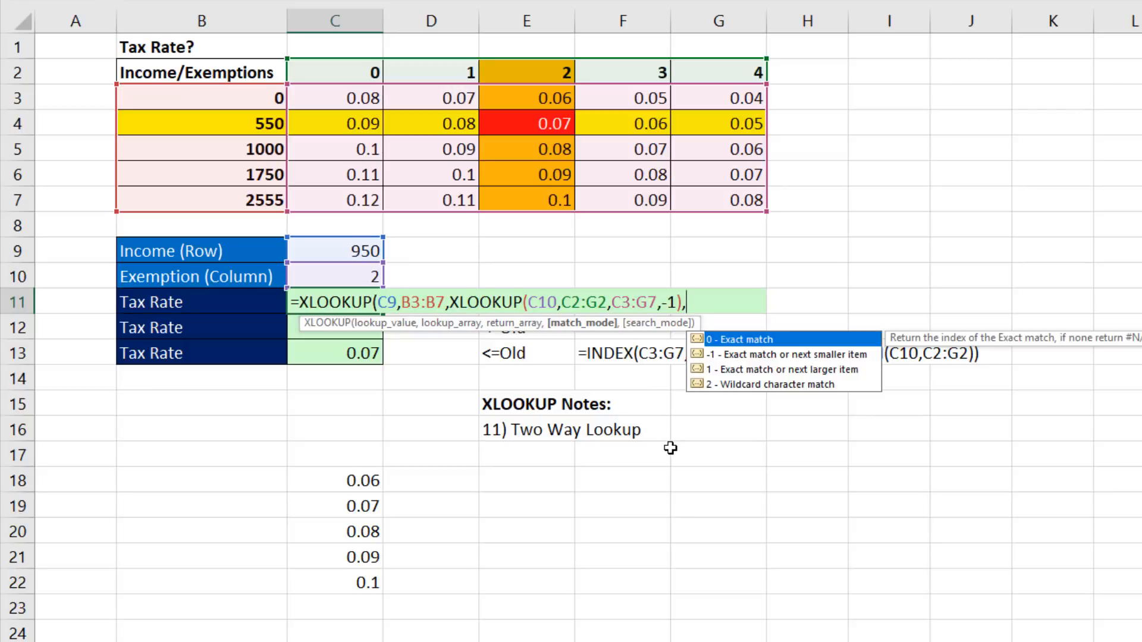
pyautogui.write('-1)')
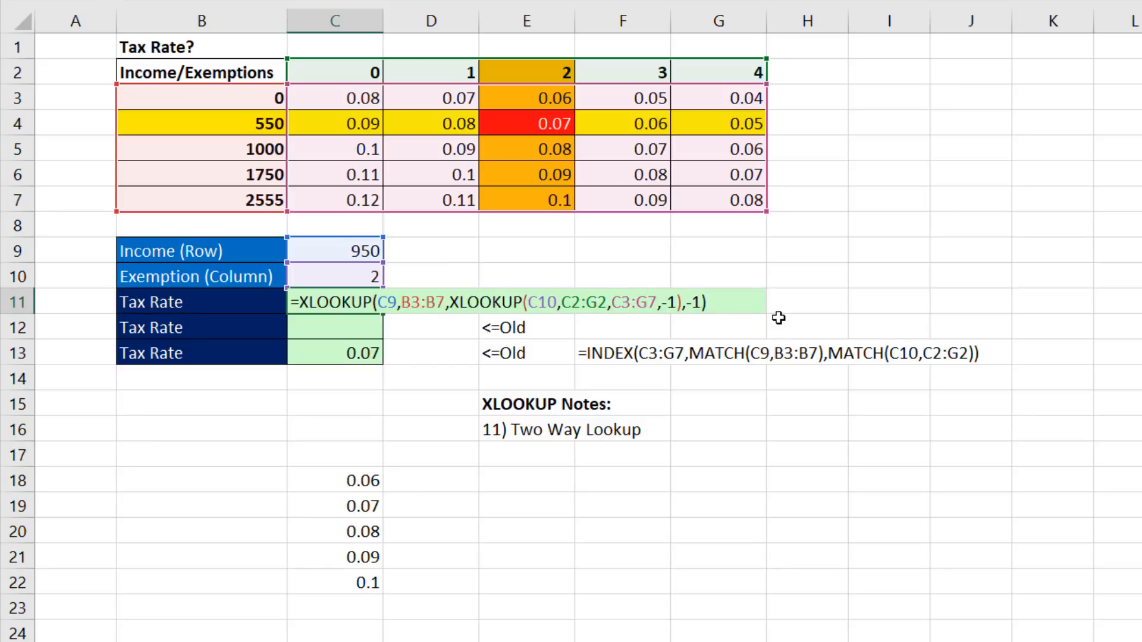
pyautogui.press('Return')
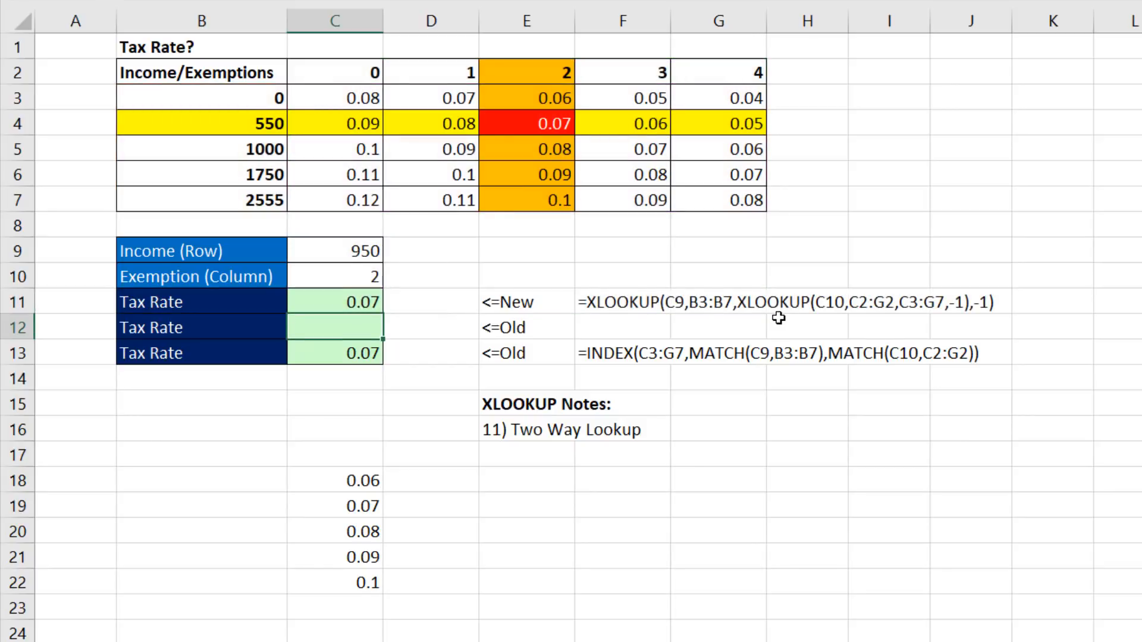
# Set the Income (Row) value in C9 to 1500.
pyautogui.press('Up')
pyautogui.press('Up')
pyautogui.press('Up')
pyautogui.write('1500')
pyautogui.press('Return')
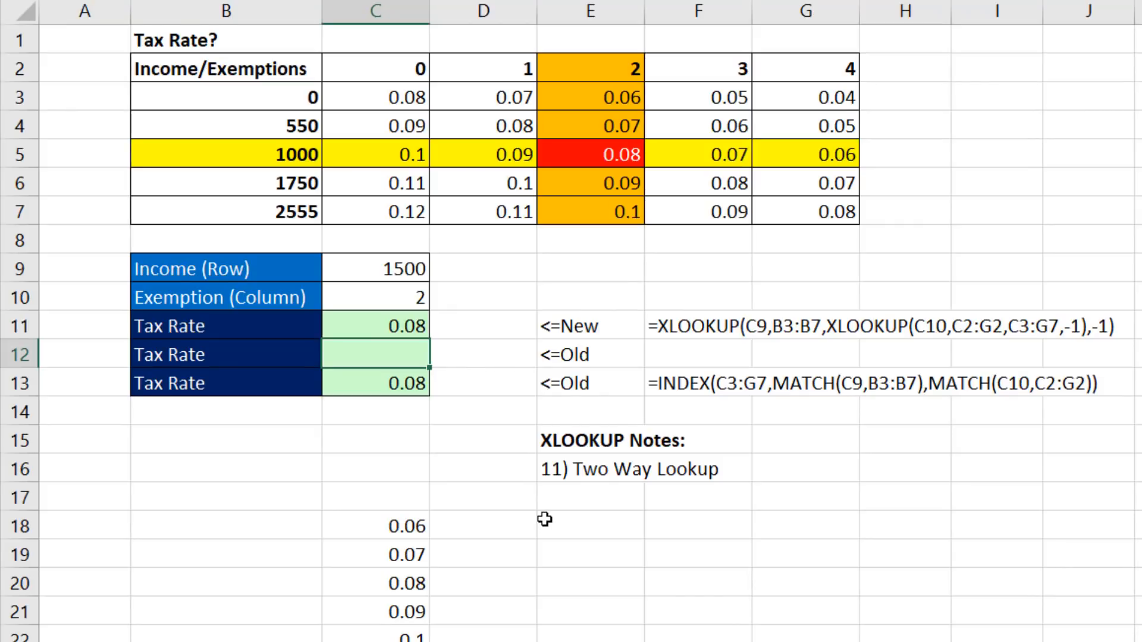
# Start a VLOOKUP formula in C12 with lookup value C9 and table array B3:G7.
pyautogui.write('=vl')
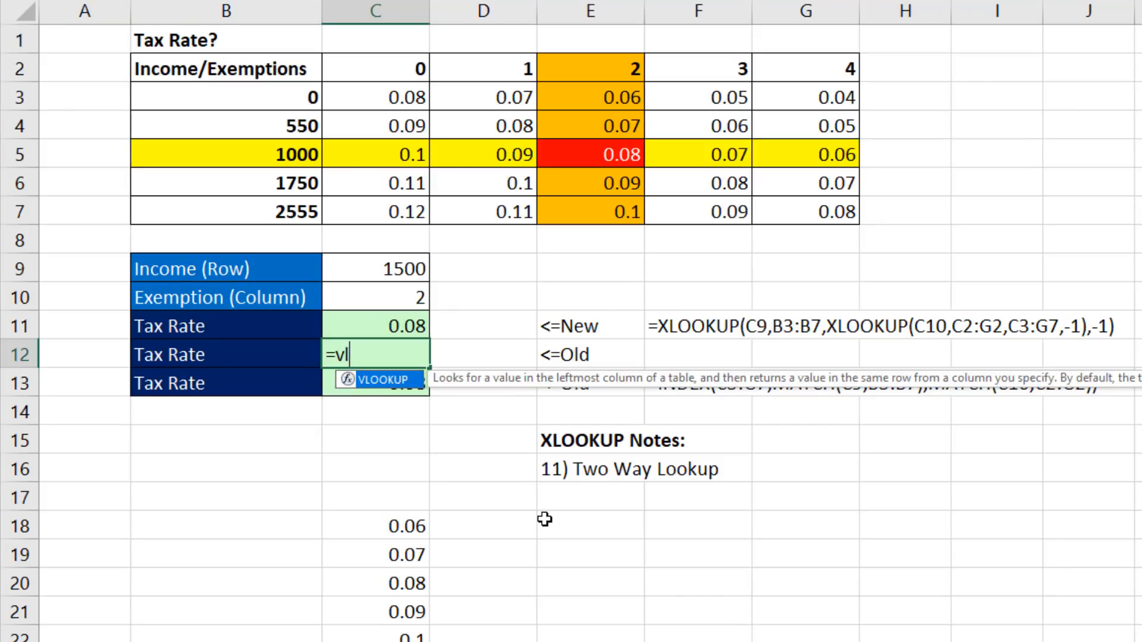
pyautogui.press('Tab')
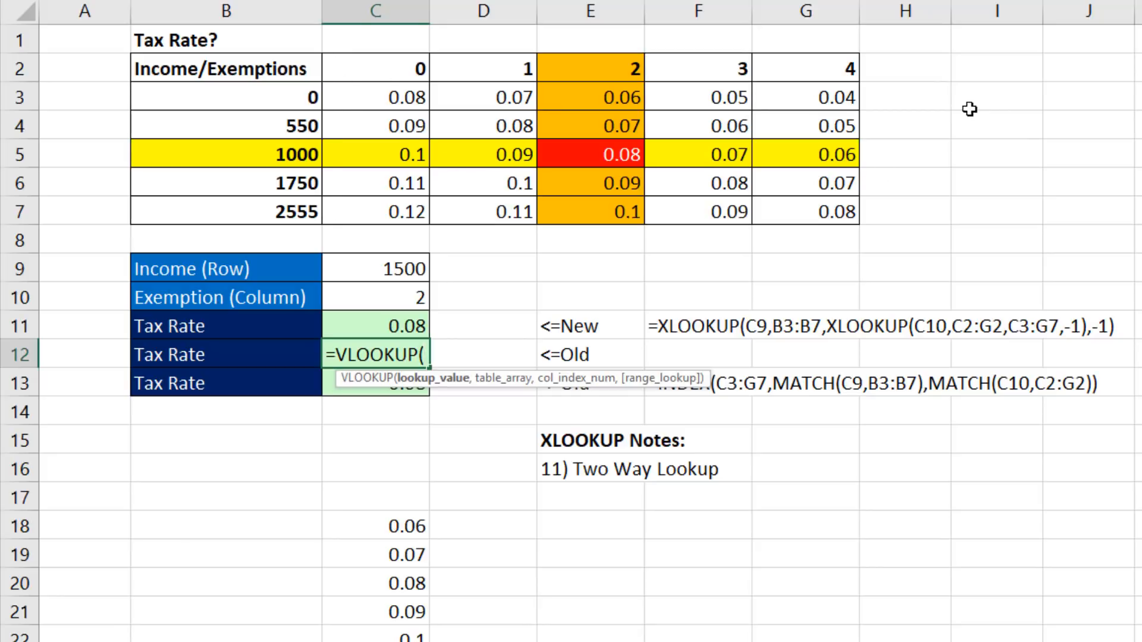
pyautogui.click(373, 265)
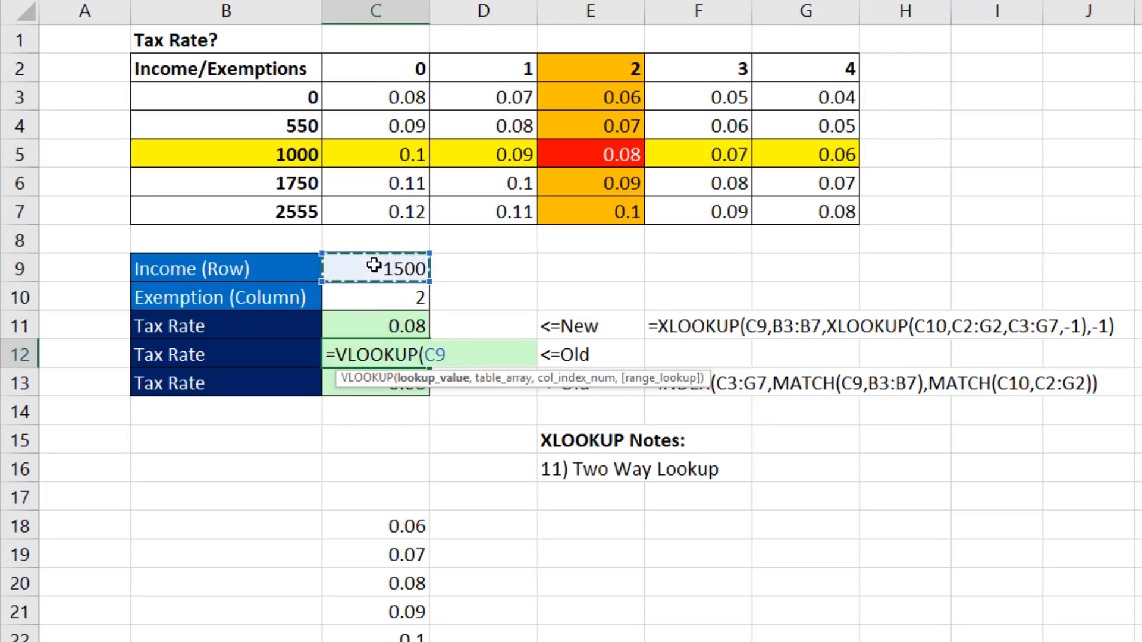
pyautogui.write(',')
pyautogui.moveTo(275, 100); pyautogui.dragTo(818, 213)
pyautogui.write(',')
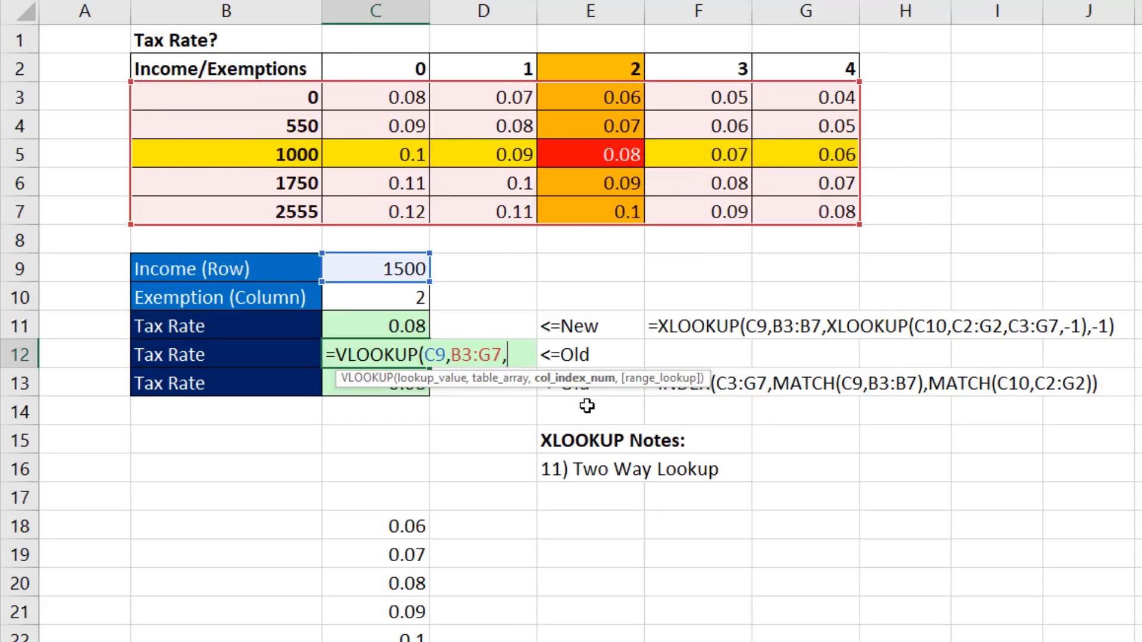
# Complete the C12 VLOOKUP with MATCH(C10,B2:G2) as the column index number, leaving the range lookup at its default.
pyautogui.write('ma')
pyautogui.press('Tab')
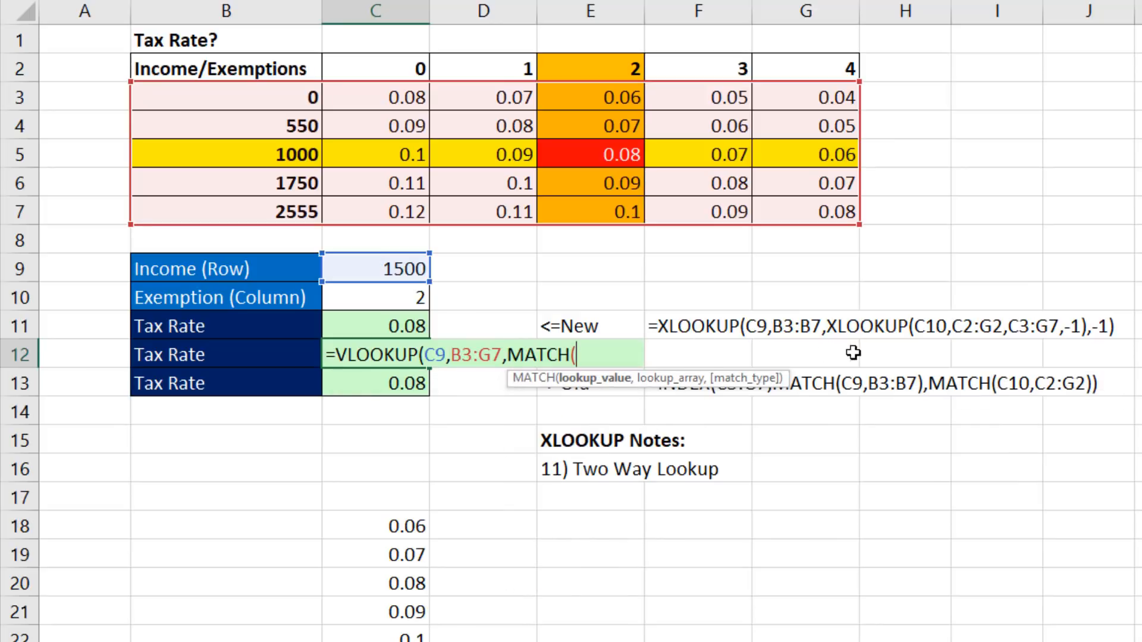
pyautogui.click(415, 299)
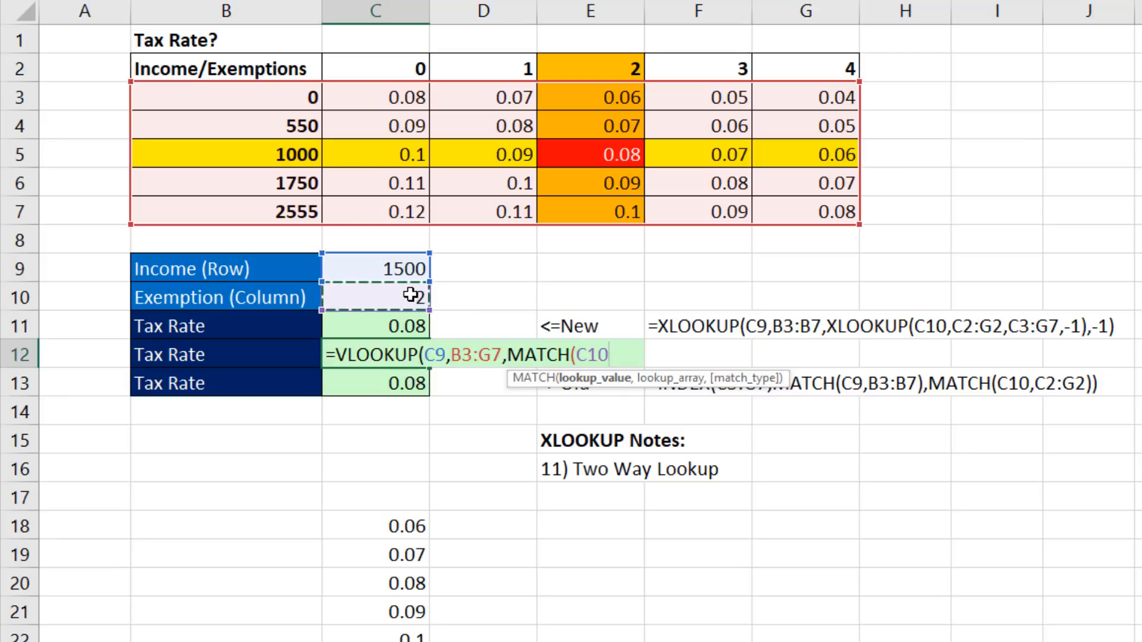
pyautogui.write(',')
pyautogui.moveTo(272, 69); pyautogui.dragTo(853, 67)
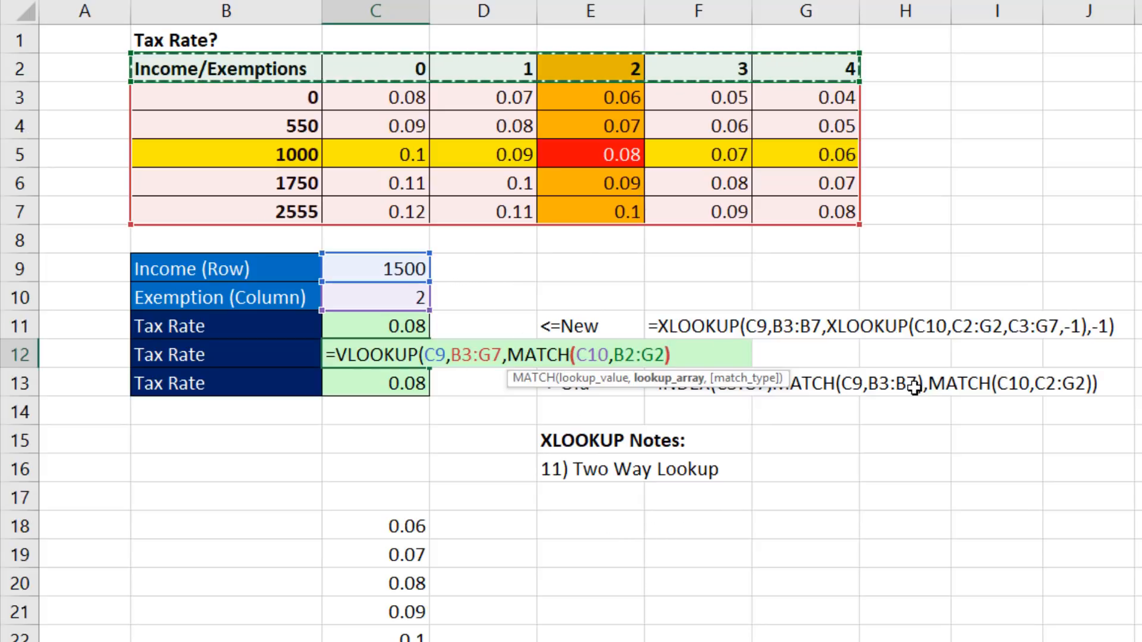
pyautogui.write('))')
pyautogui.press('Return')
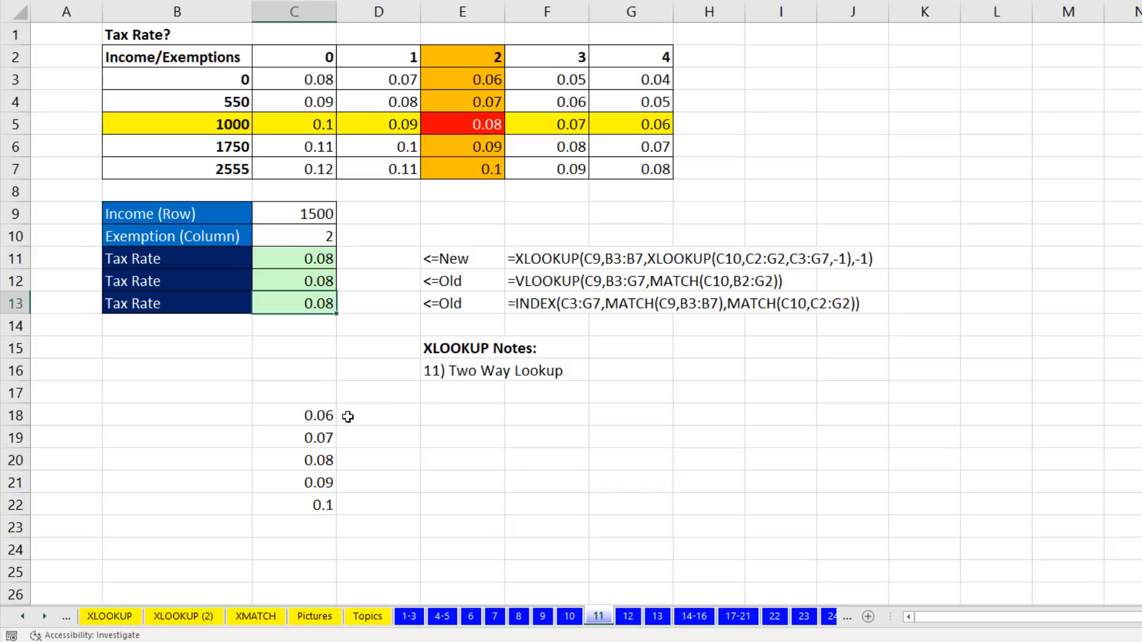
# On sheet 12, examine the array, row number and column number arguments of the SUM, INDEX and MATCH formula in C8.
pyautogui.click(631, 618)
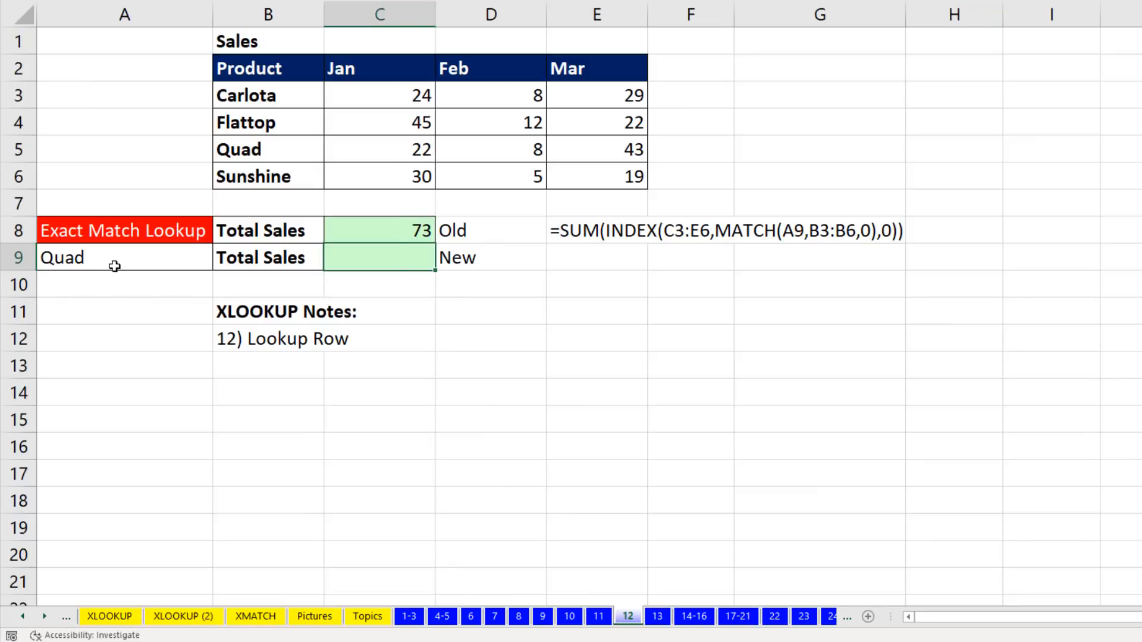
pyautogui.click(115, 266)
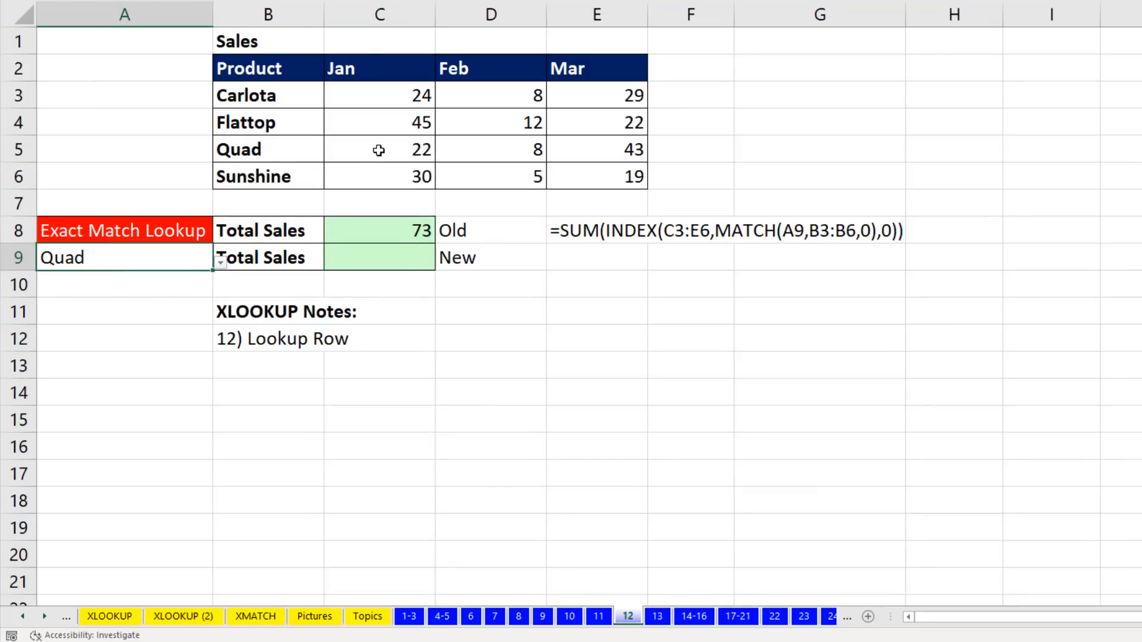
pyautogui.moveTo(379, 151); pyautogui.dragTo(641, 151)
pyautogui.click(377, 230)
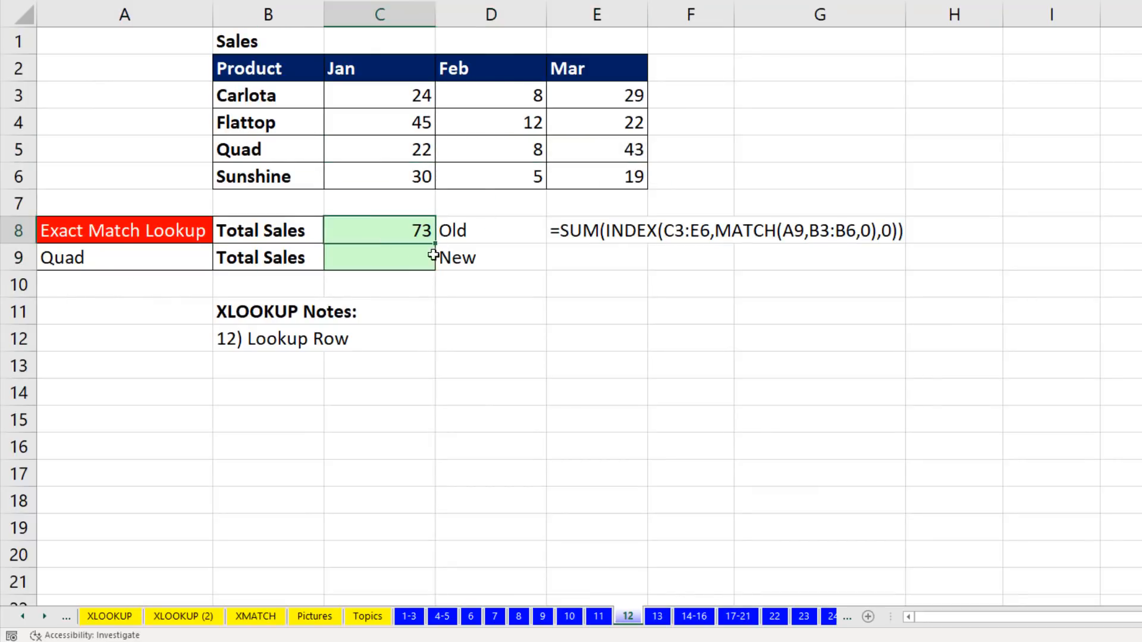
pyautogui.press('F2')
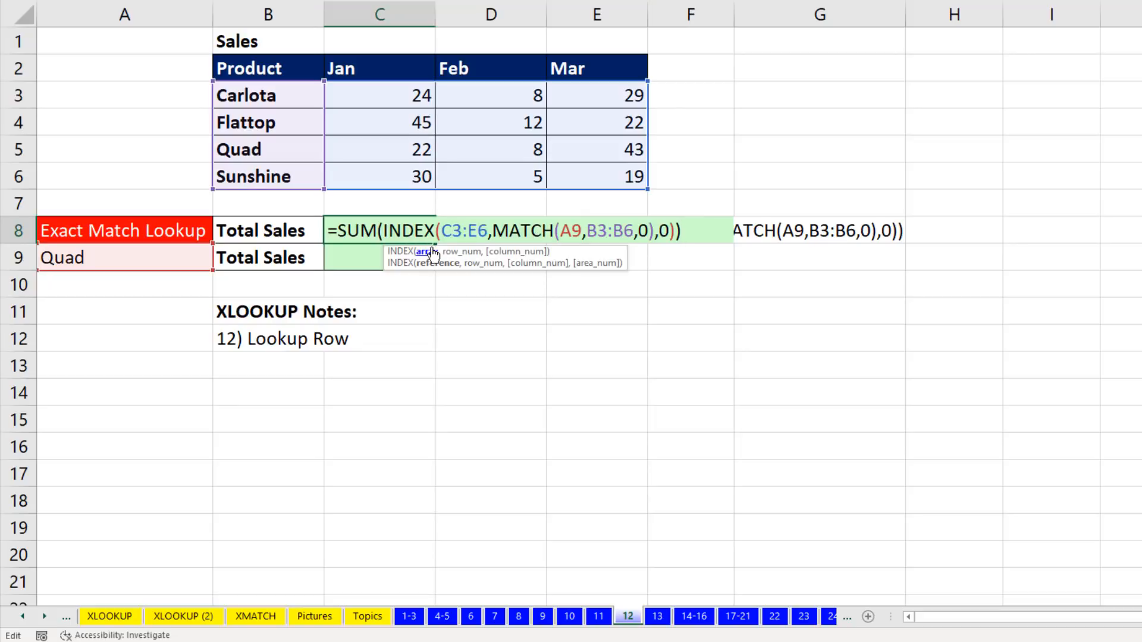
pyautogui.click(428, 253)
pyautogui.click(456, 252)
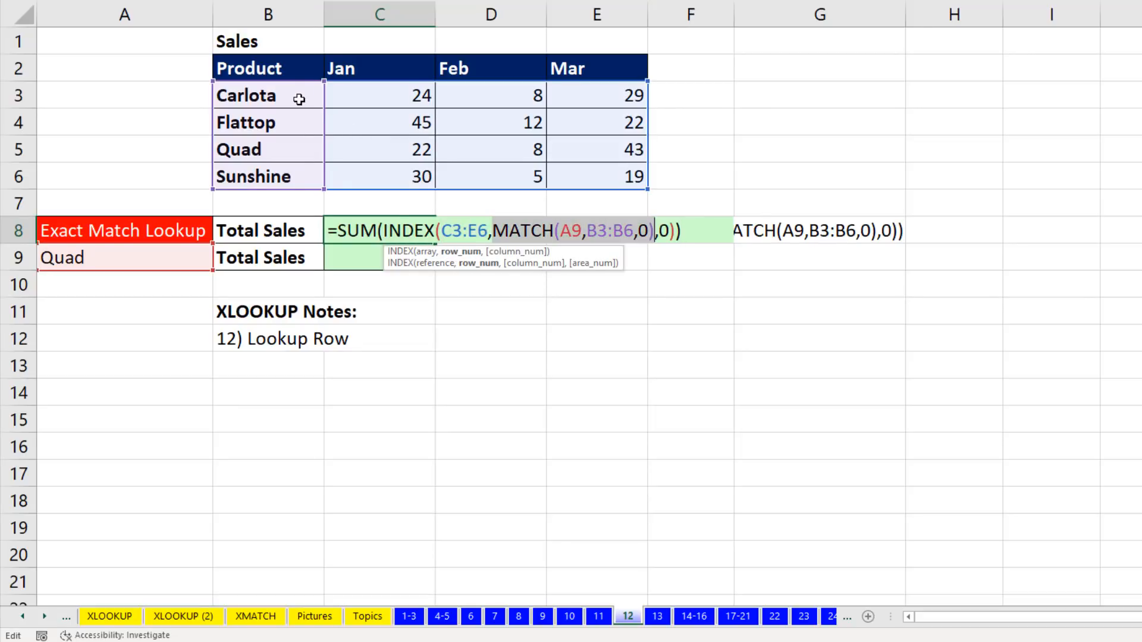
pyautogui.click(513, 251)
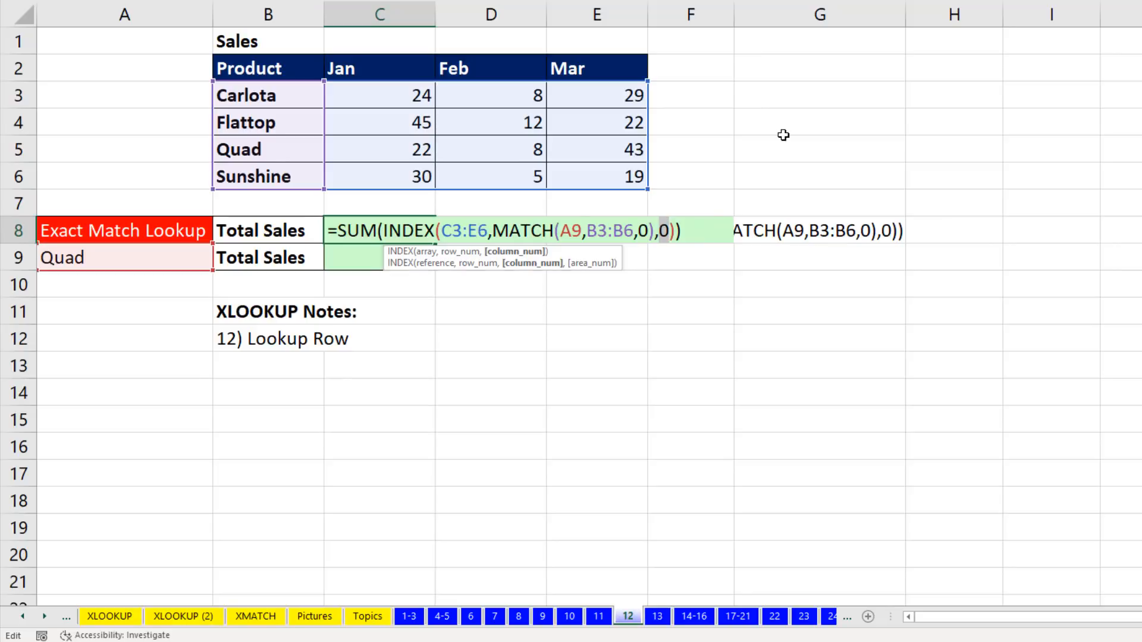
pyautogui.press('Return')
# Enter an XLOOKUP formula in C9 with lookup value A9, lookup array B3:B6 and return array C3:E6.
pyautogui.write('=xl')
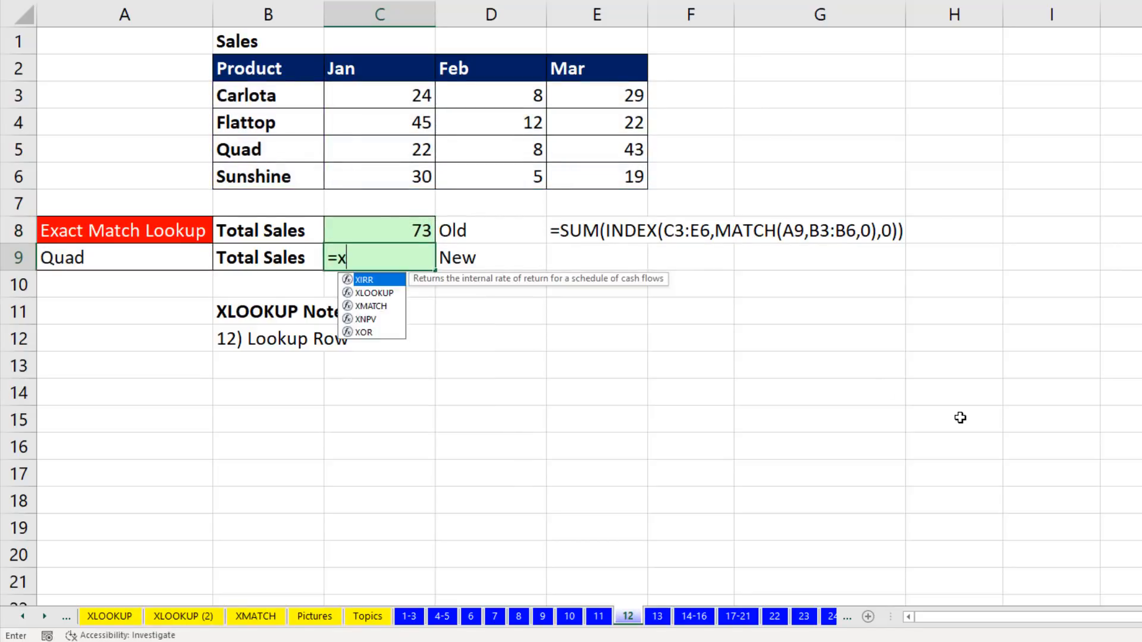
pyautogui.press('Tab')
pyautogui.click(71, 257)
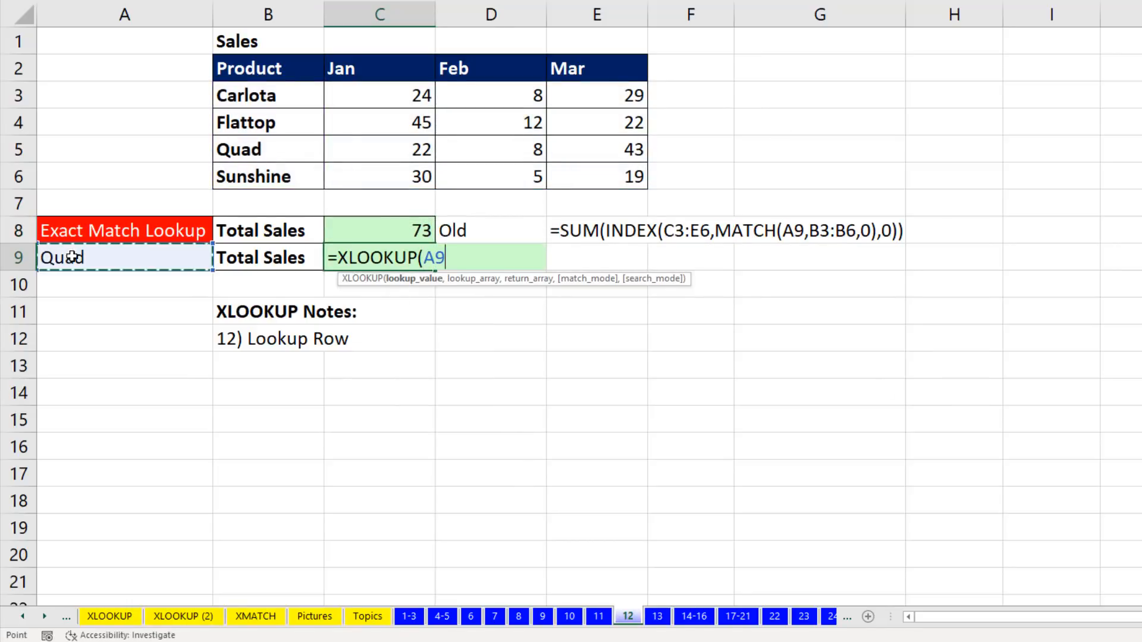
pyautogui.write(',')
pyautogui.moveTo(261, 95); pyautogui.dragTo(314, 189)
pyautogui.write(',')
pyautogui.moveTo(377, 96); pyautogui.dragTo(549, 167)
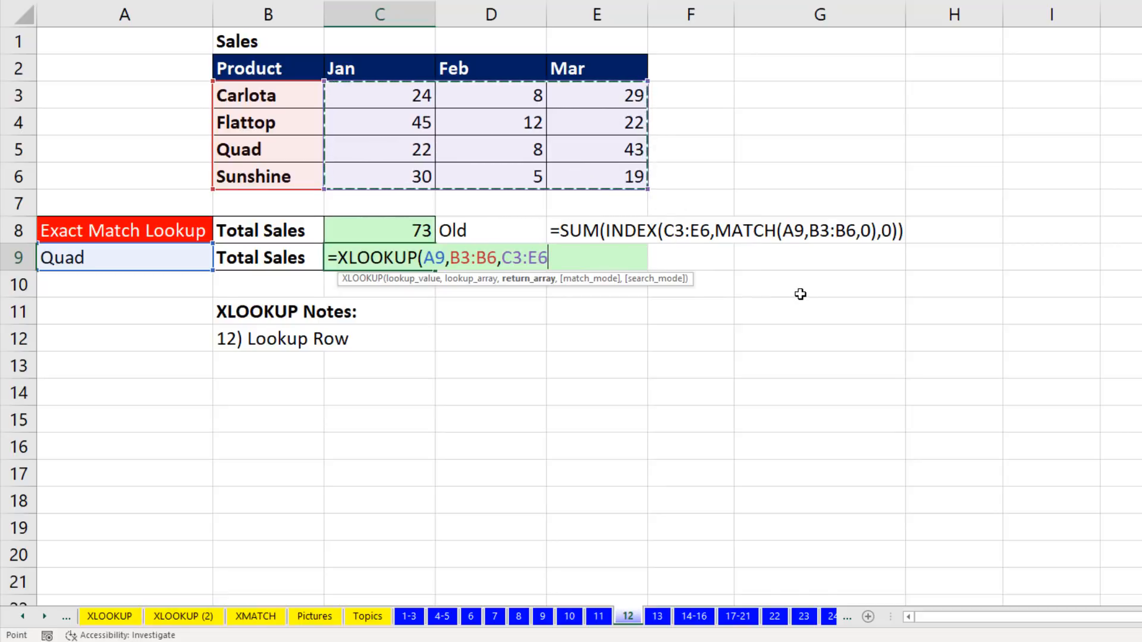
pyautogui.write(')')
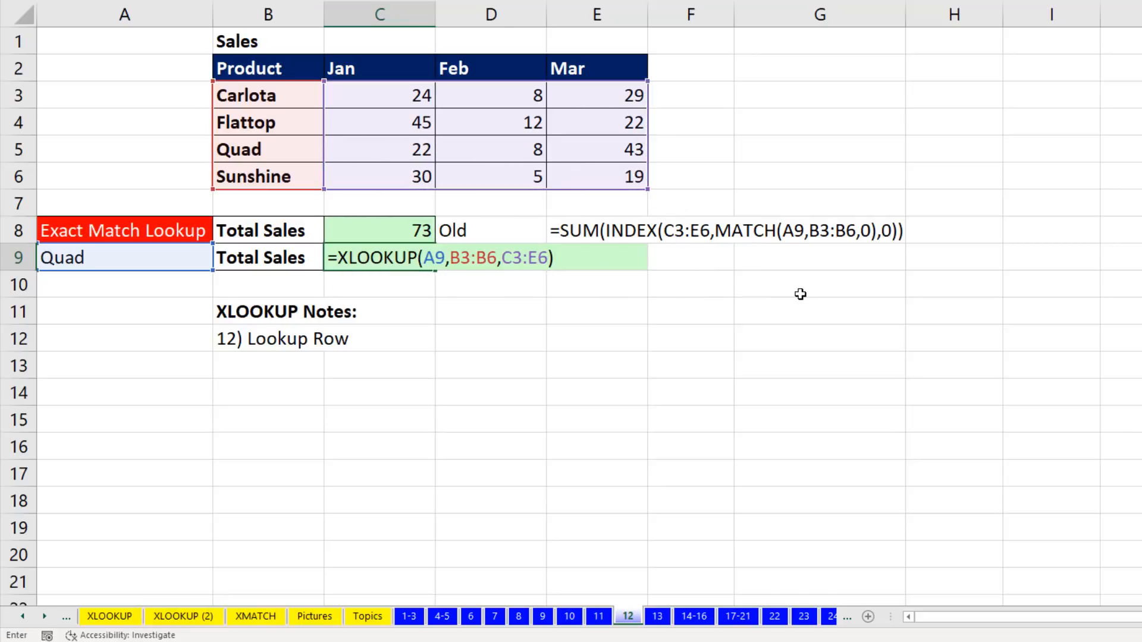
pyautogui.press('Return')
# Move the label and formula text in D9:E9 down to D11:E11, and undo the move.
pyautogui.moveTo(485, 252); pyautogui.dragTo(624, 327)
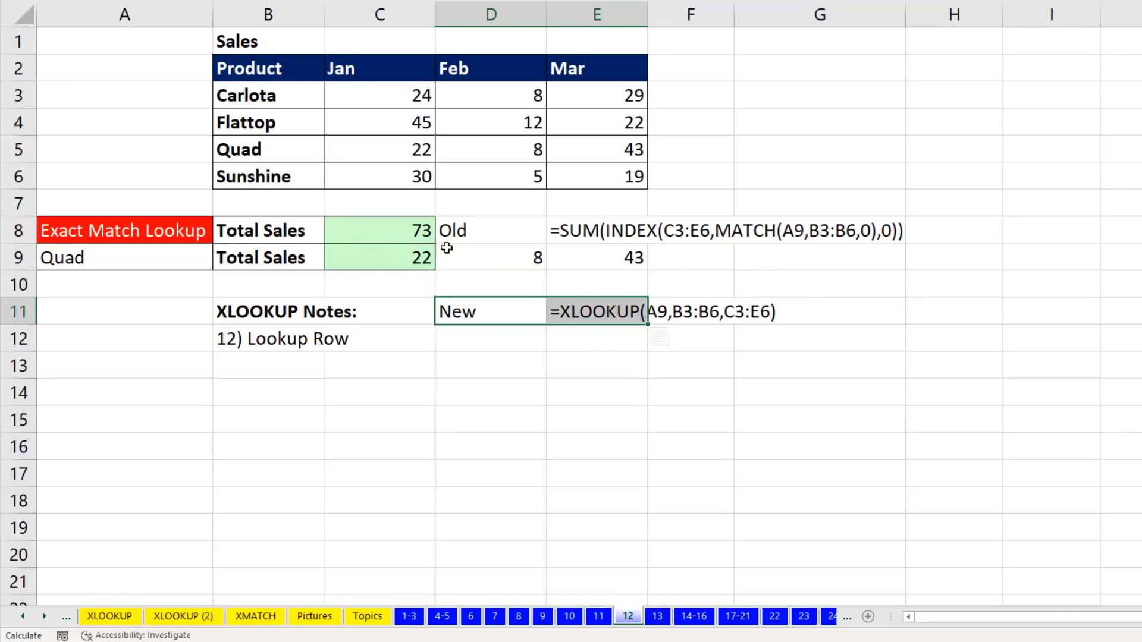
pyautogui.hotkey('ctrl', 'z')
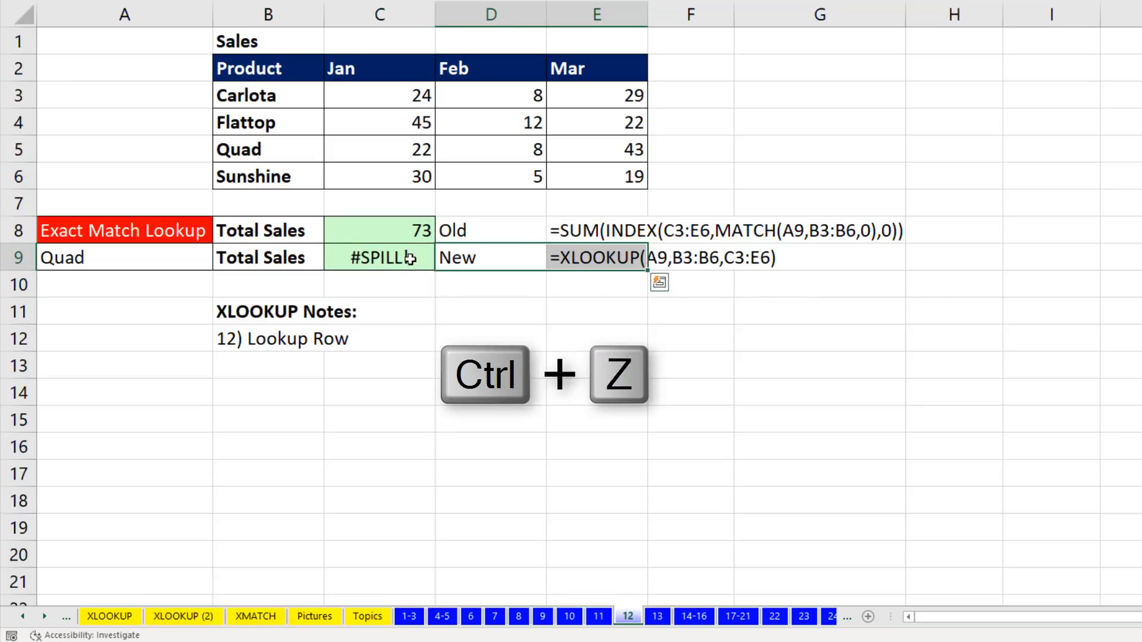
# Wrap the XLOOKUP in C9 in a SUM function to total the looked-up product row.
pyautogui.click(411, 261)
pyautogui.press('F2')
pyautogui.press('Home')
pyautogui.press('Right')
pyautogui.write('Sum(')
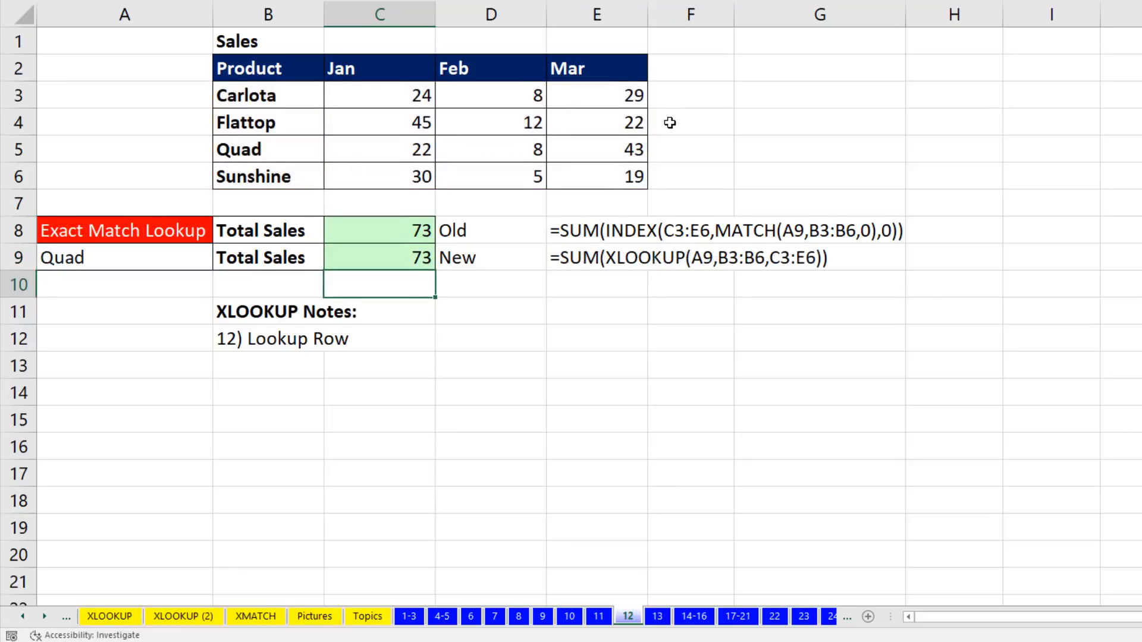
# On sheet 13, examine the lookup value, lookup array and return array of the SUM and XLOOKUP formula in C9.
pyautogui.click(657, 616)
pyautogui.doubleClick(463, 319)
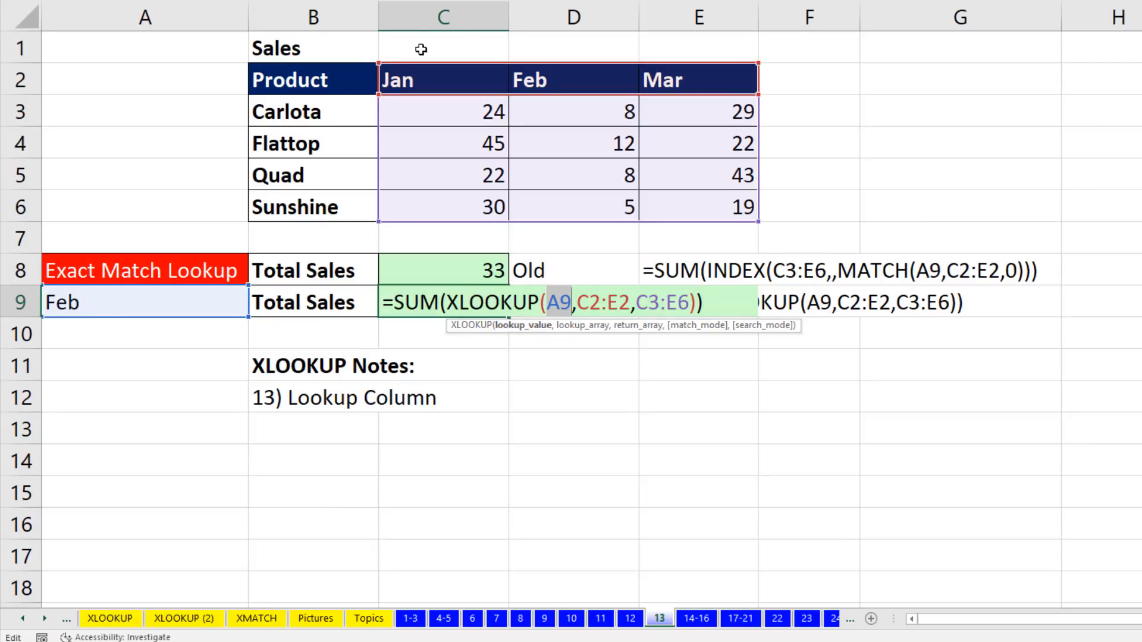
pyautogui.click(574, 325)
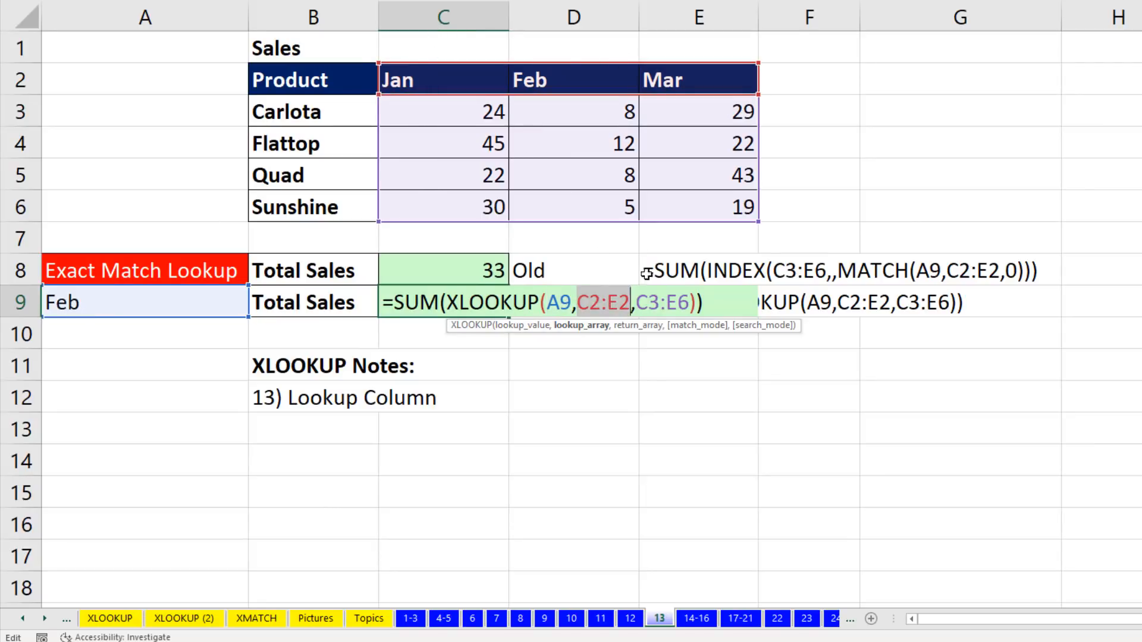
pyautogui.click(637, 326)
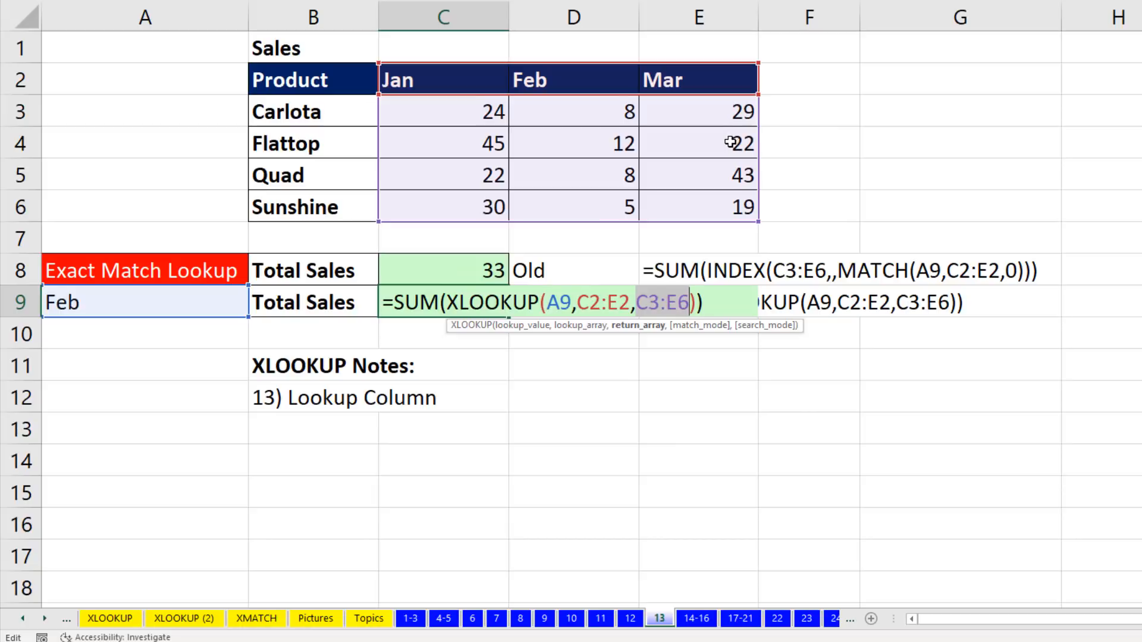
pyautogui.press('Return')
# On sheet 14-16, examine the column index arguments of the VLOOKUP formulas in B10 and B11 and the FILTER formula in B13.
pyautogui.click(697, 618)
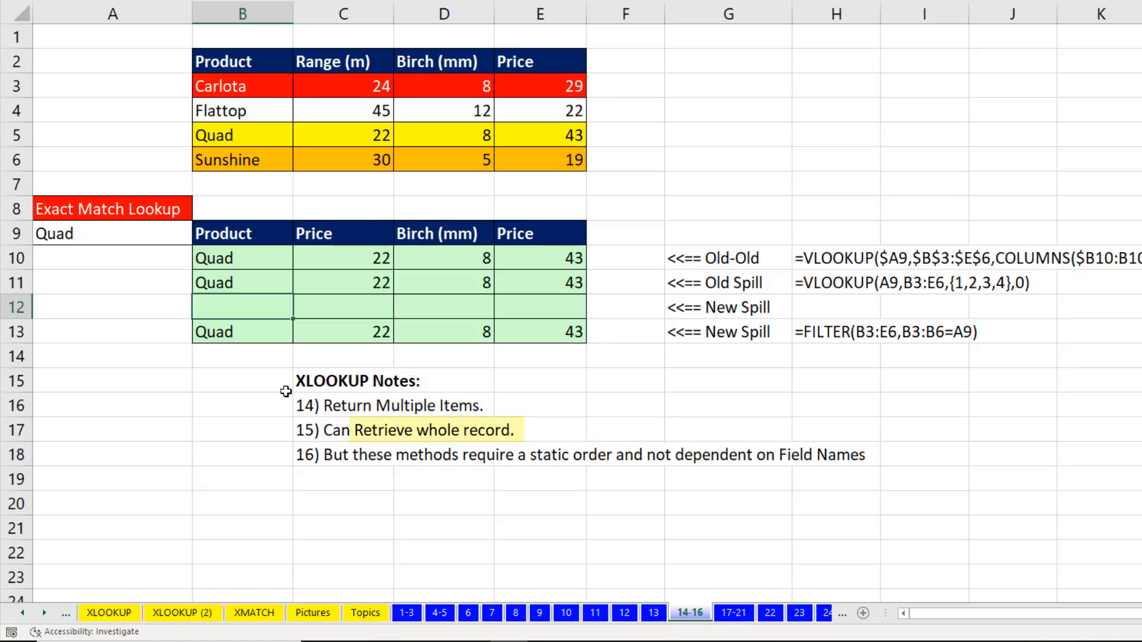
pyautogui.click(245, 258)
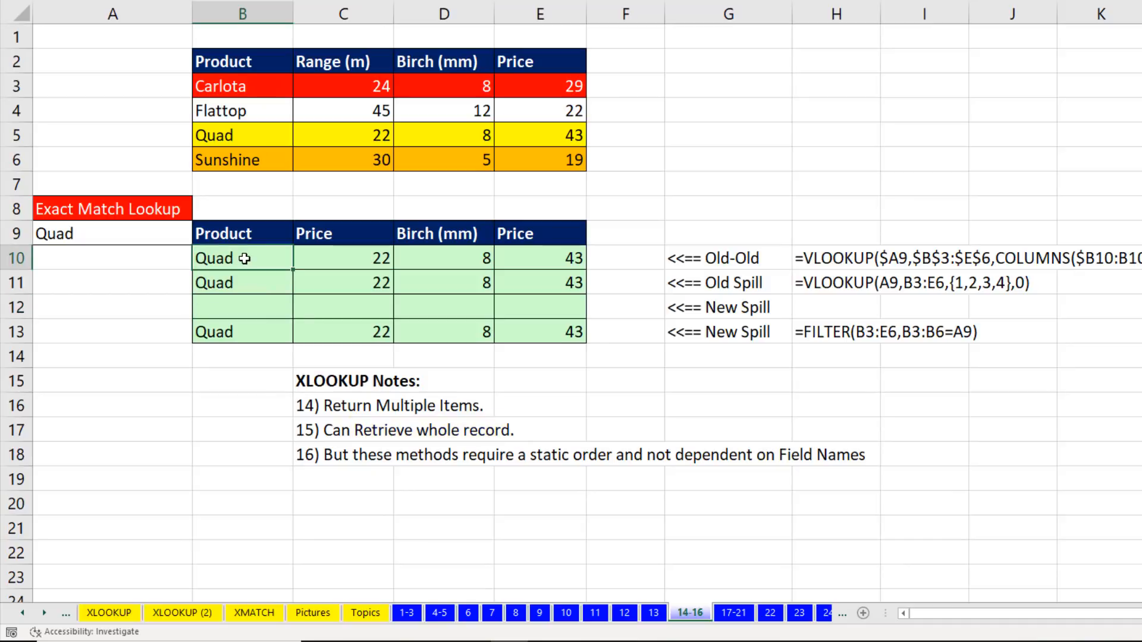
pyautogui.press('F2')
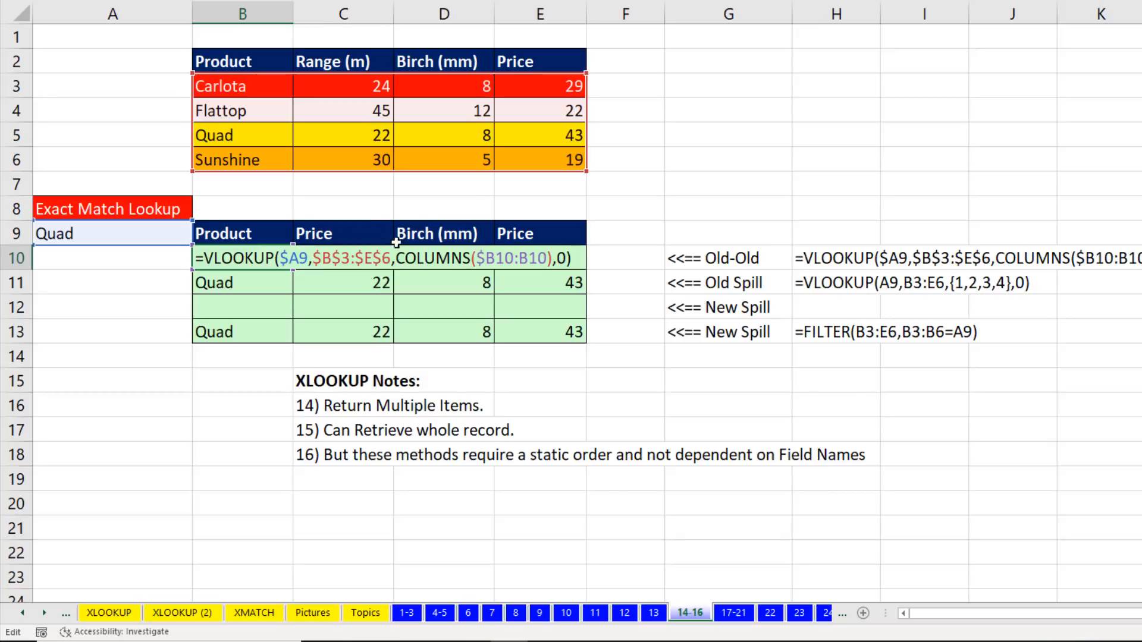
pyautogui.click(416, 258)
pyautogui.click(415, 280)
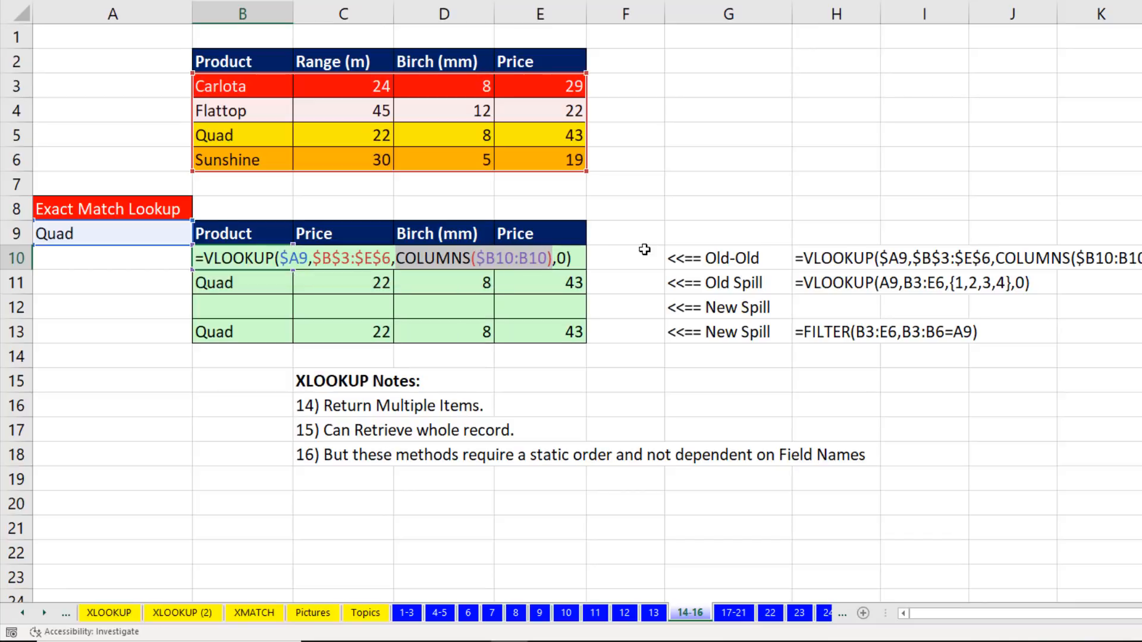
pyautogui.press('Return')
pyautogui.press('F2')
pyautogui.click(353, 286)
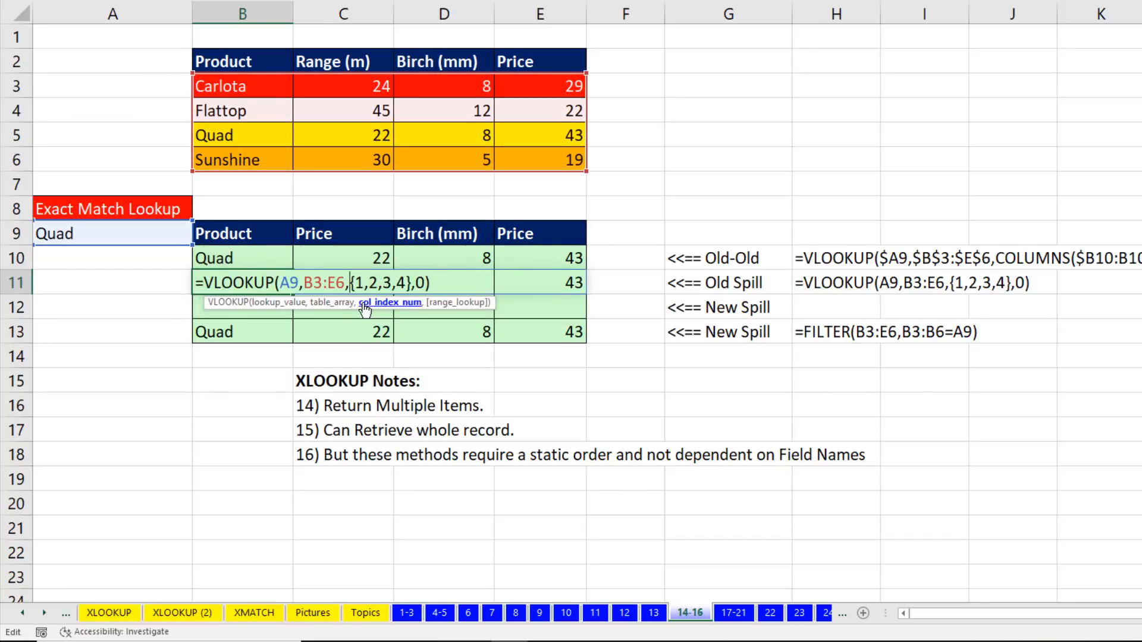
pyautogui.press('Return')
pyautogui.press('Return')
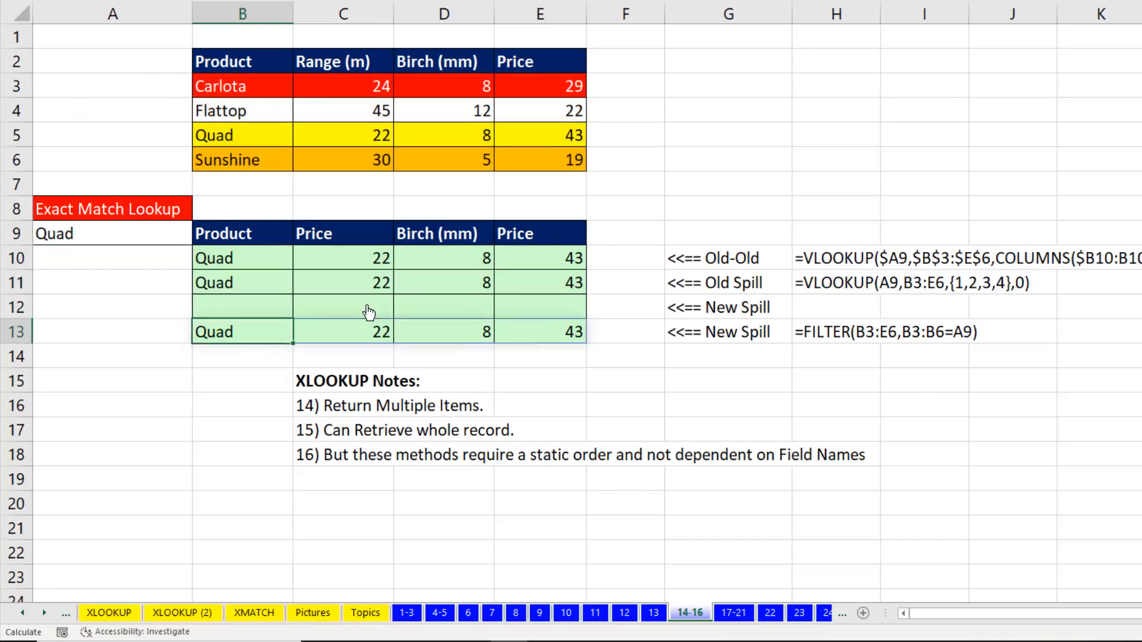
pyautogui.press('F2')
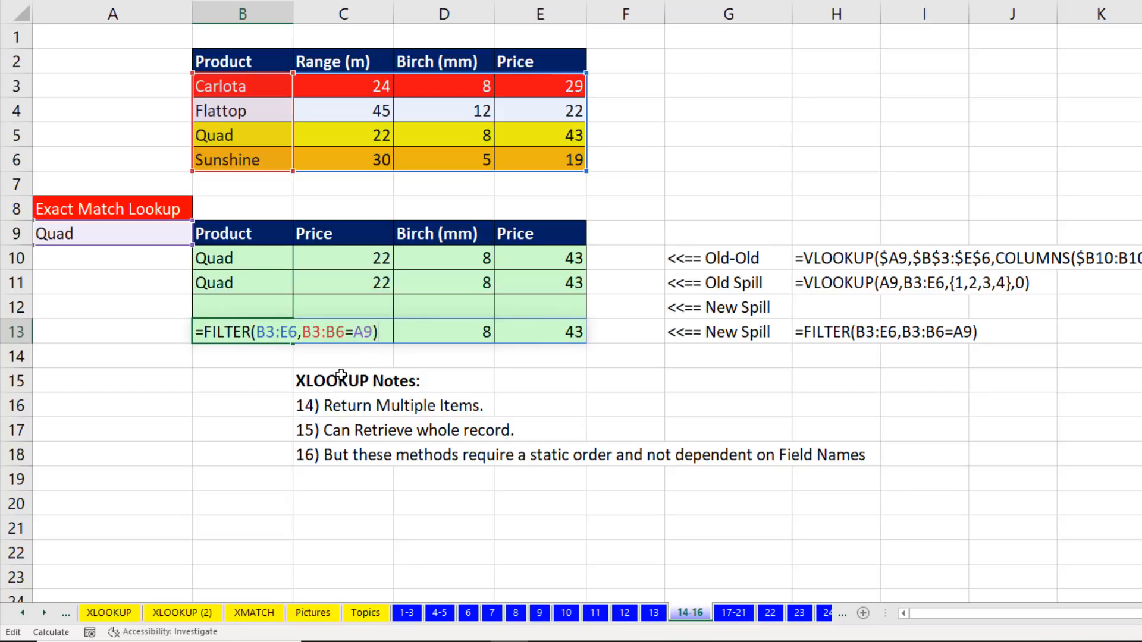
pyautogui.click(352, 333)
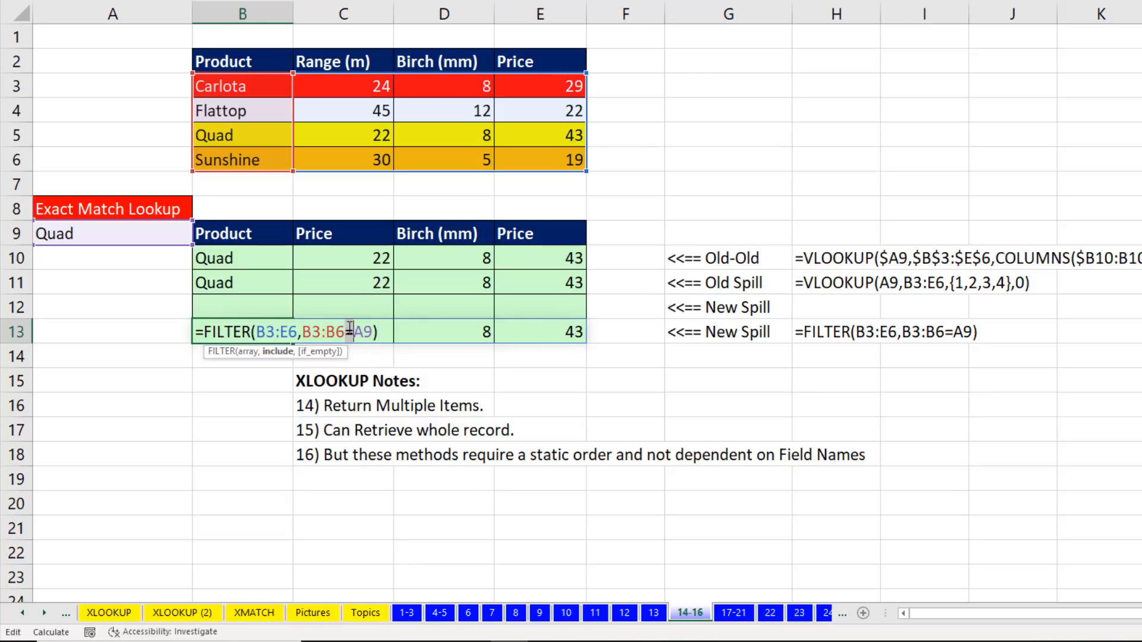
pyautogui.press('Return')
# Enter an XLOOKUP formula in B12 with lookup value A9, lookup array B3:B6 and return array B3:E6.
pyautogui.click(273, 309)
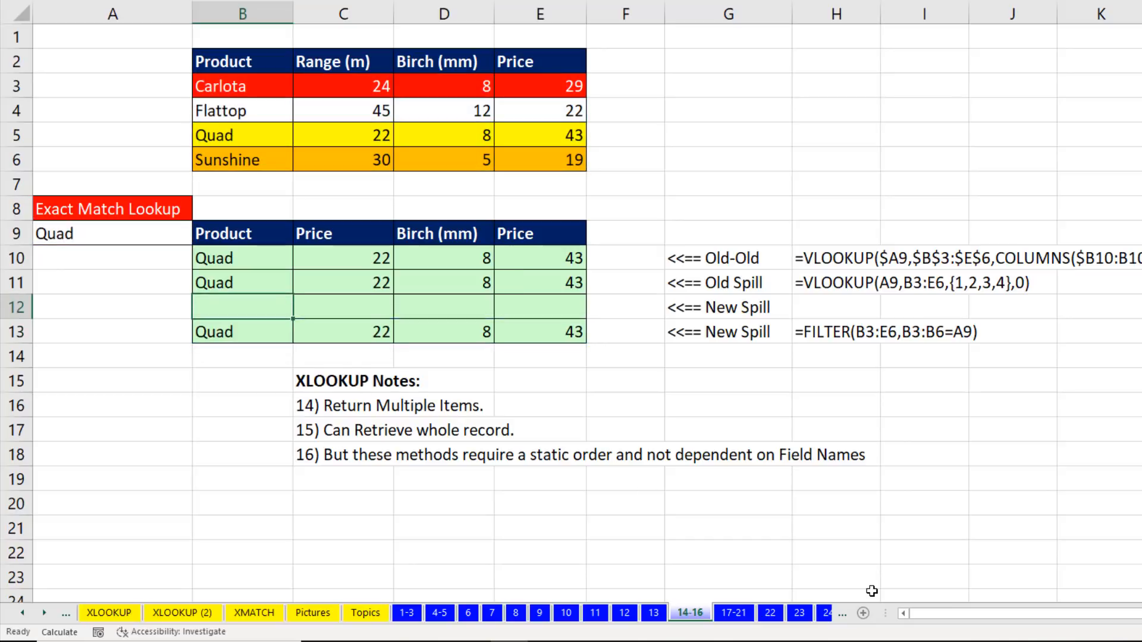
pyautogui.write('=xl')
pyautogui.press('Tab')
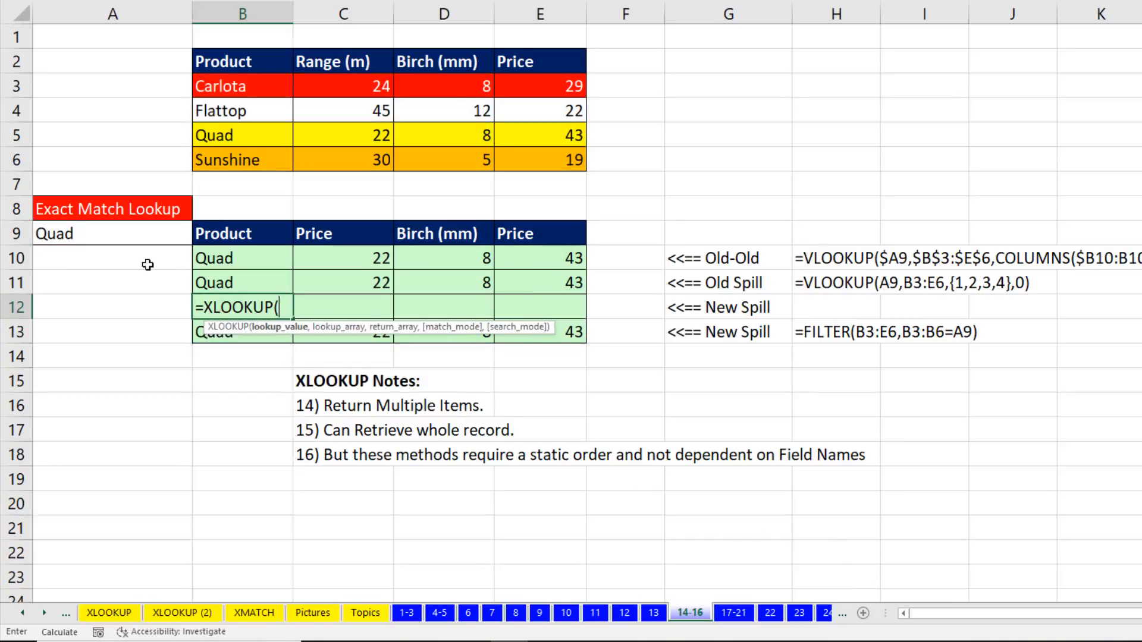
pyautogui.click(76, 230)
pyautogui.write(',')
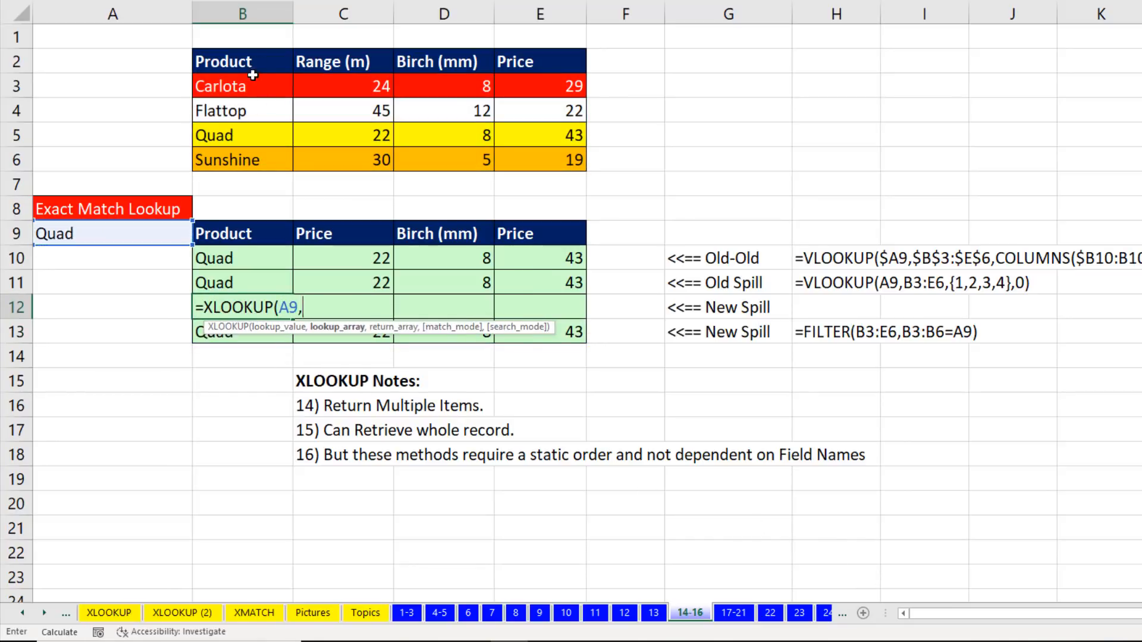
pyautogui.moveTo(253, 77); pyautogui.dragTo(265, 161)
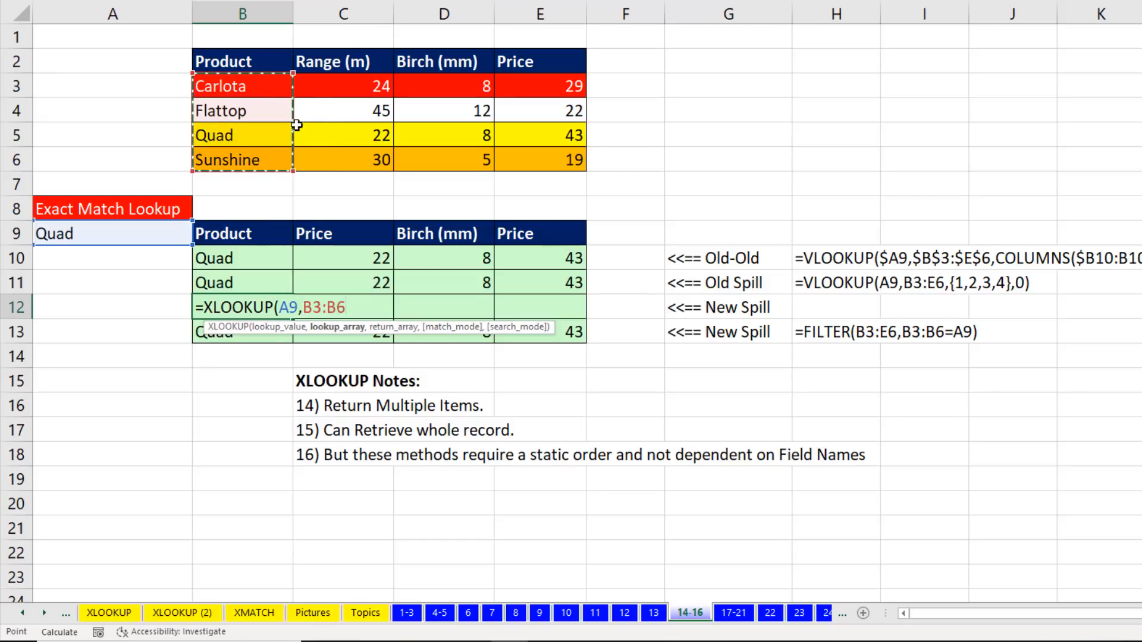
pyautogui.write(',')
pyautogui.moveTo(255, 83); pyautogui.dragTo(548, 151)
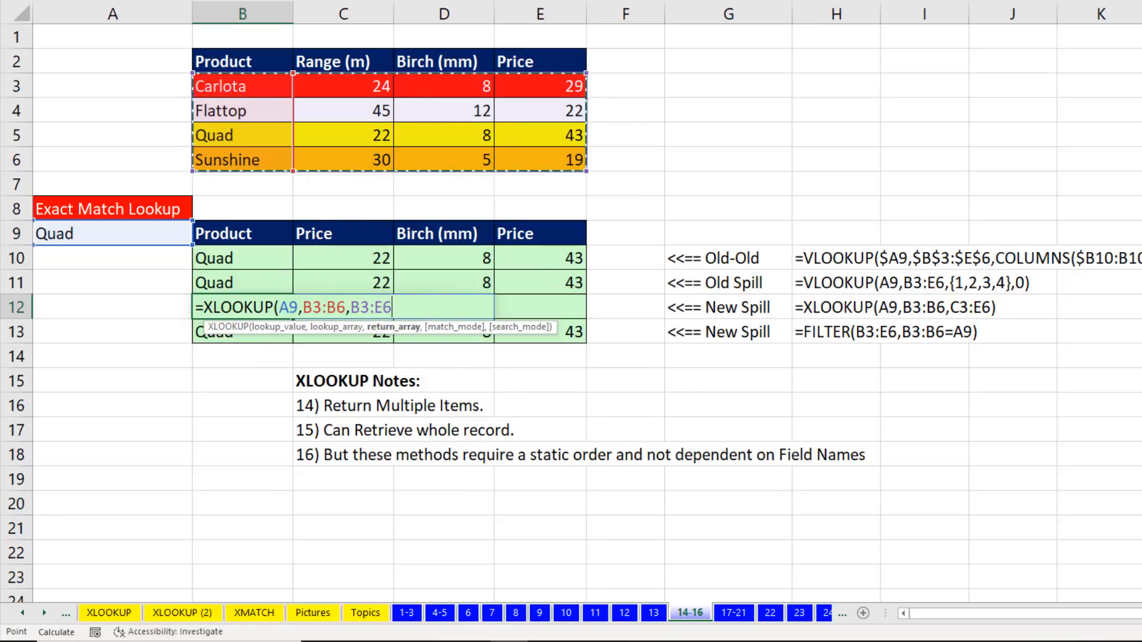
pyautogui.write(')')
pyautogui.press('Return')
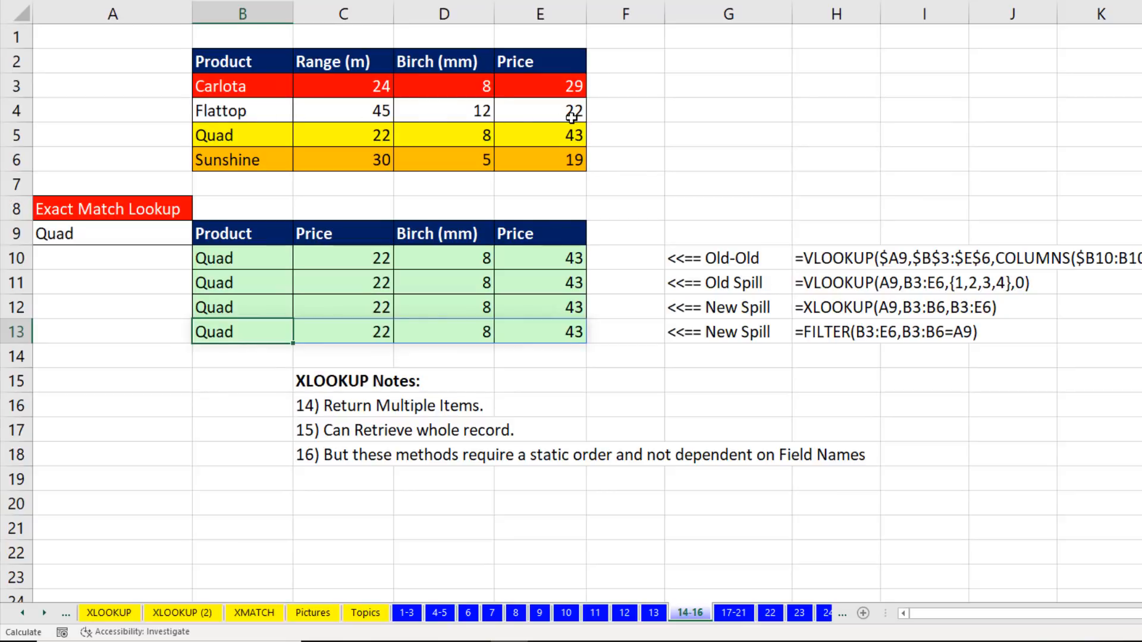
# On sheet 17-21, examine the MATCH column index arguments in the VLOOKUP formulas in B10 and B11.
pyautogui.click(742, 619)
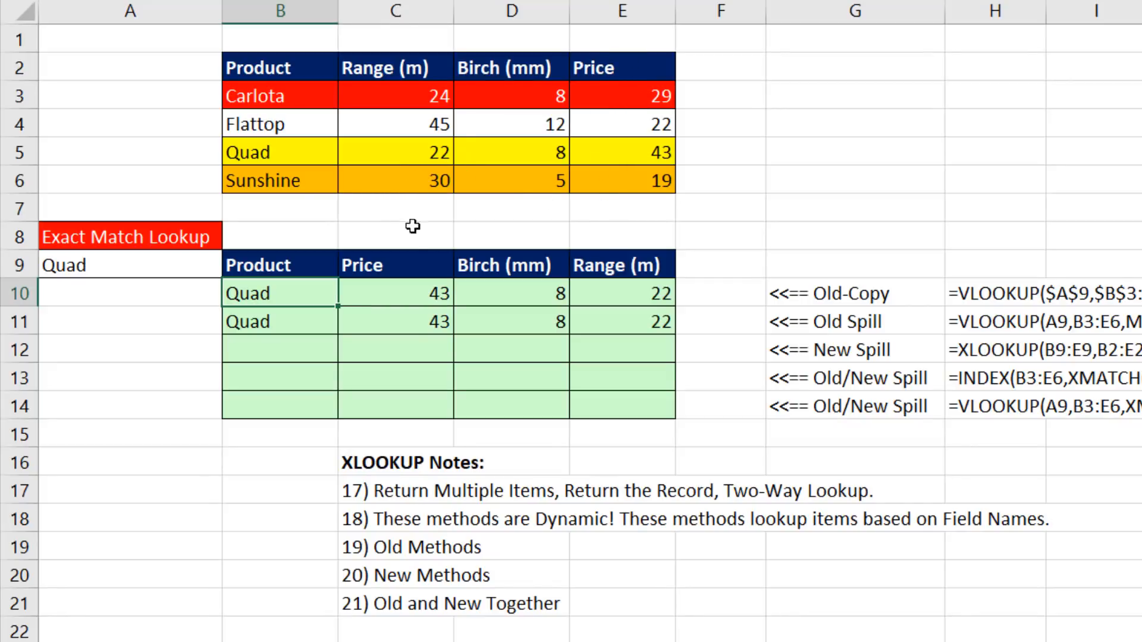
pyautogui.press('F2')
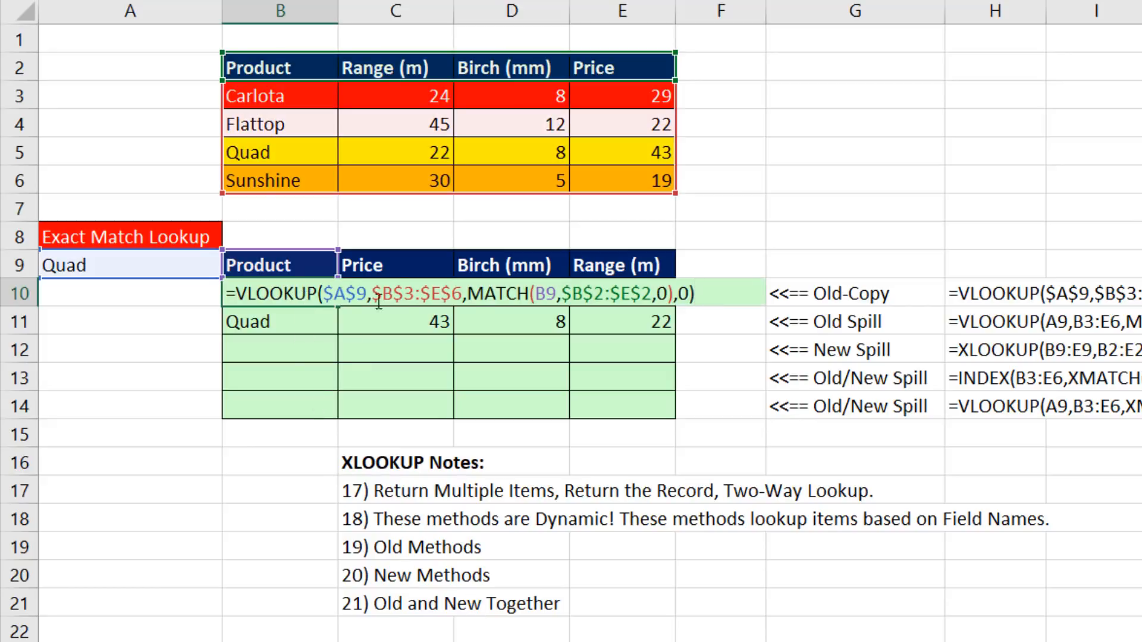
pyautogui.click(496, 294)
pyautogui.click(487, 317)
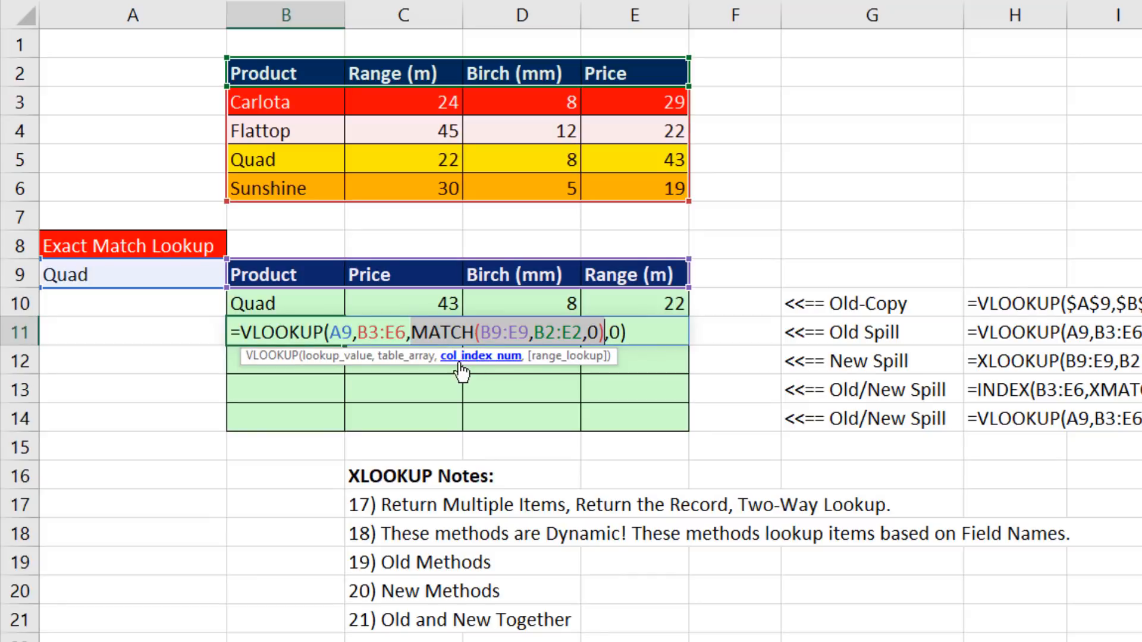
pyautogui.click(502, 332)
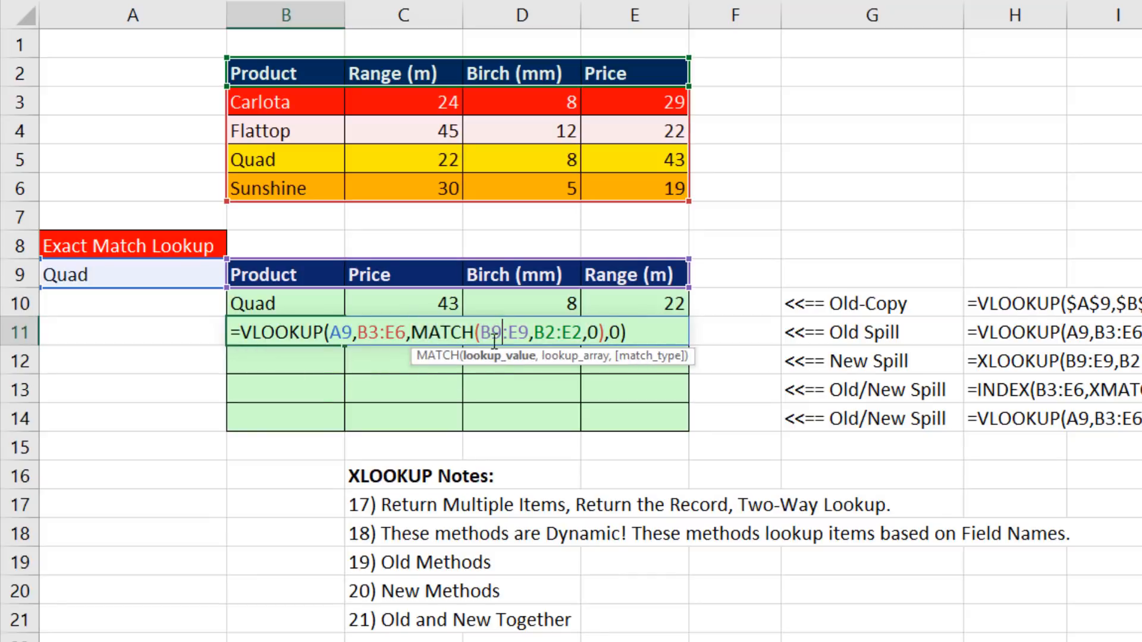
pyautogui.click(499, 357)
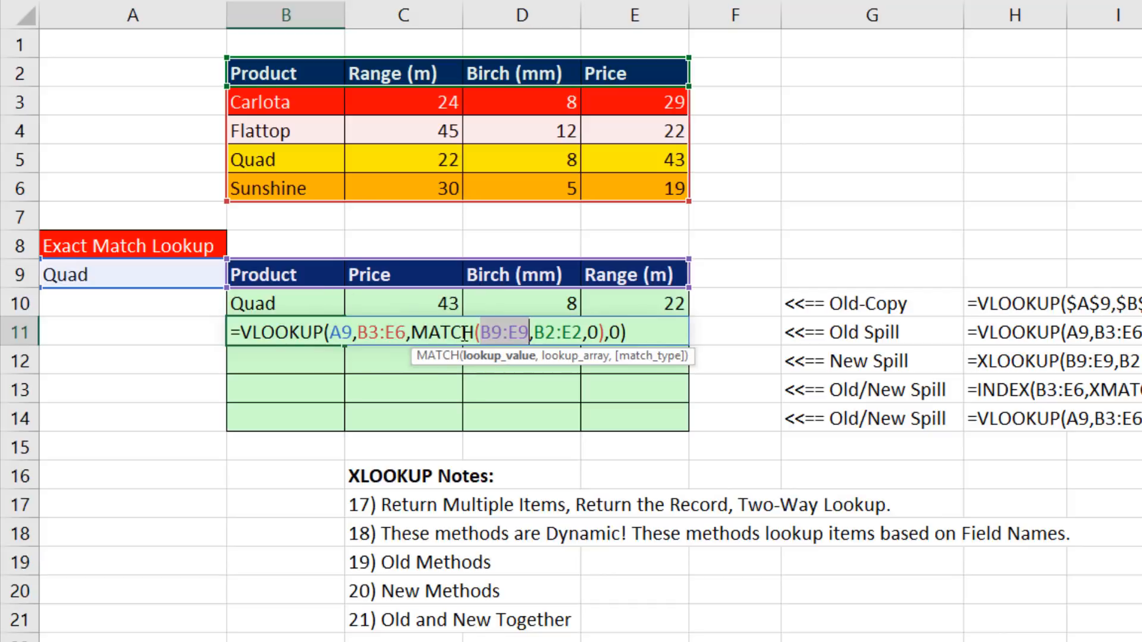
pyautogui.press('Return')
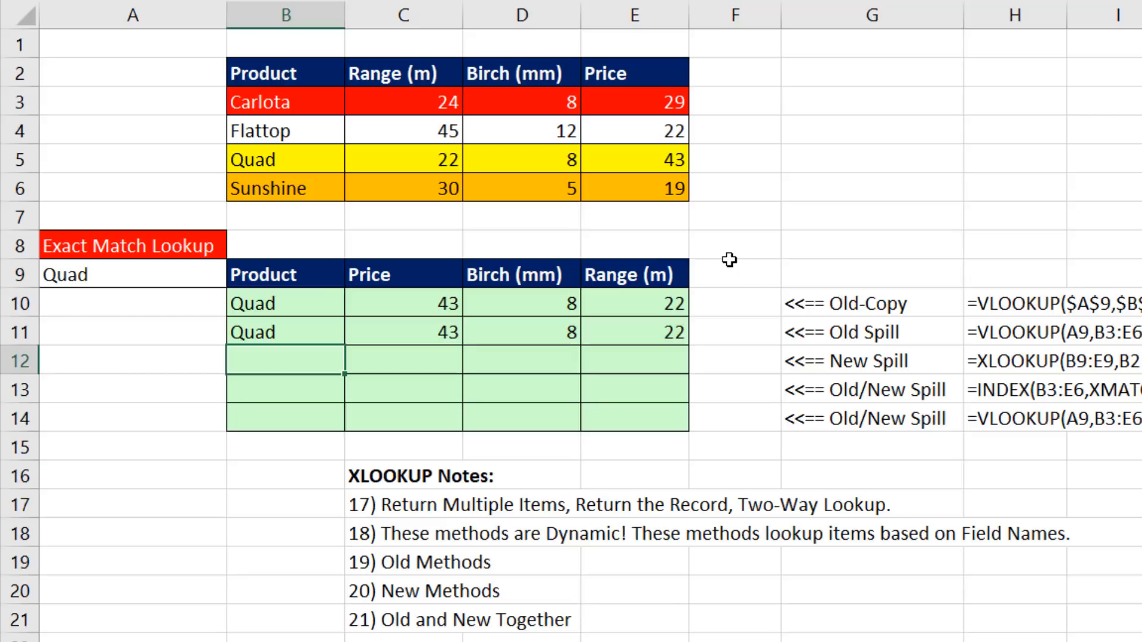
# Enter an XLOOKUP in B12 of sheet 17-21 that looks up A9 in B3:B6 and returns the record from B3:E6.
pyautogui.write('=x')
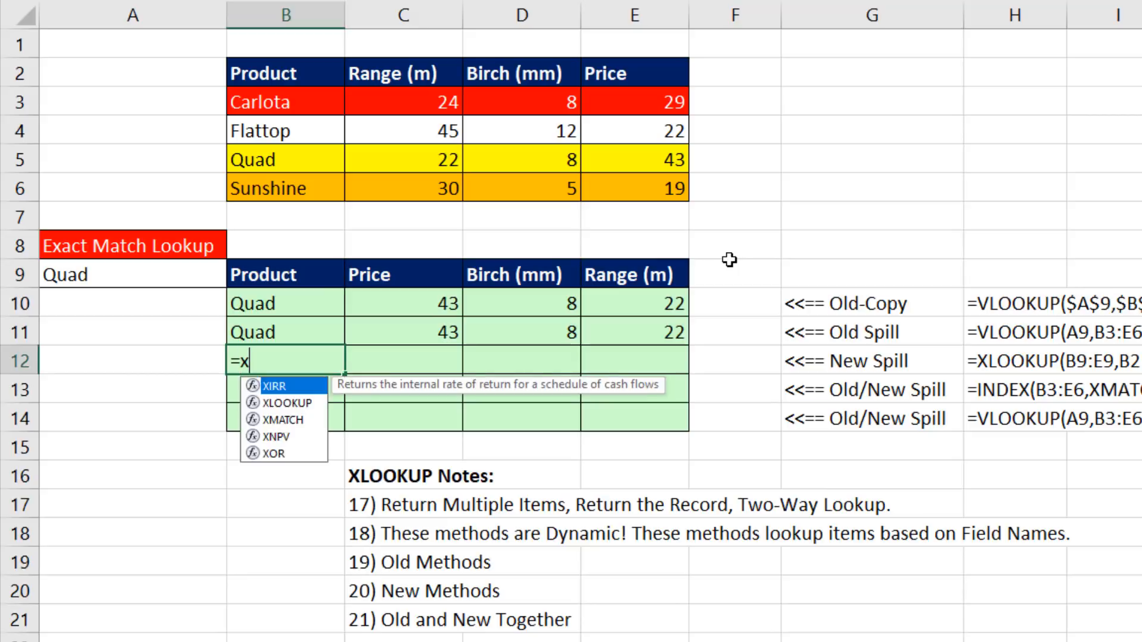
pyautogui.press('Tab')
pyautogui.click(102, 272)
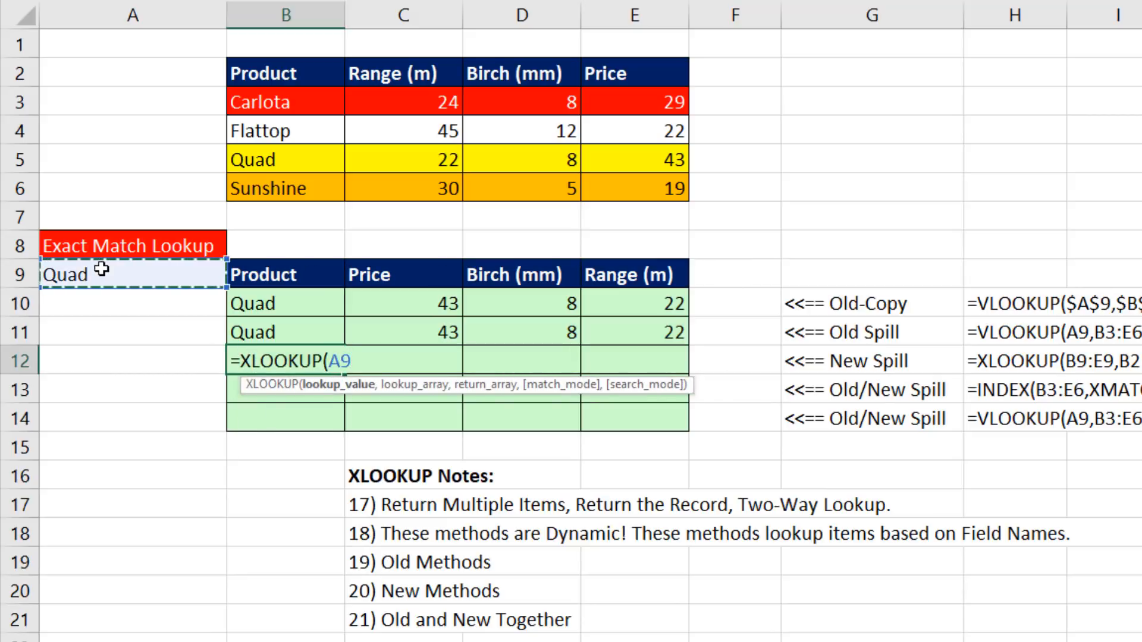
pyautogui.write(',')
pyautogui.moveTo(277, 102); pyautogui.dragTo(297, 189)
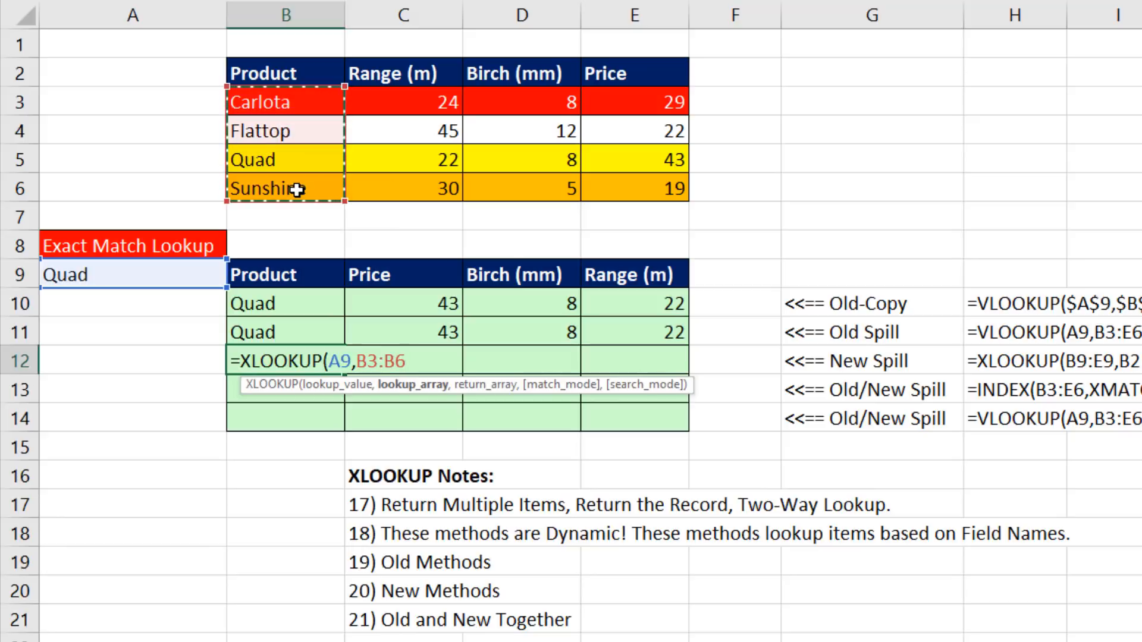
pyautogui.write(',')
pyautogui.moveTo(306, 98); pyautogui.dragTo(634, 176)
pyautogui.write(')')
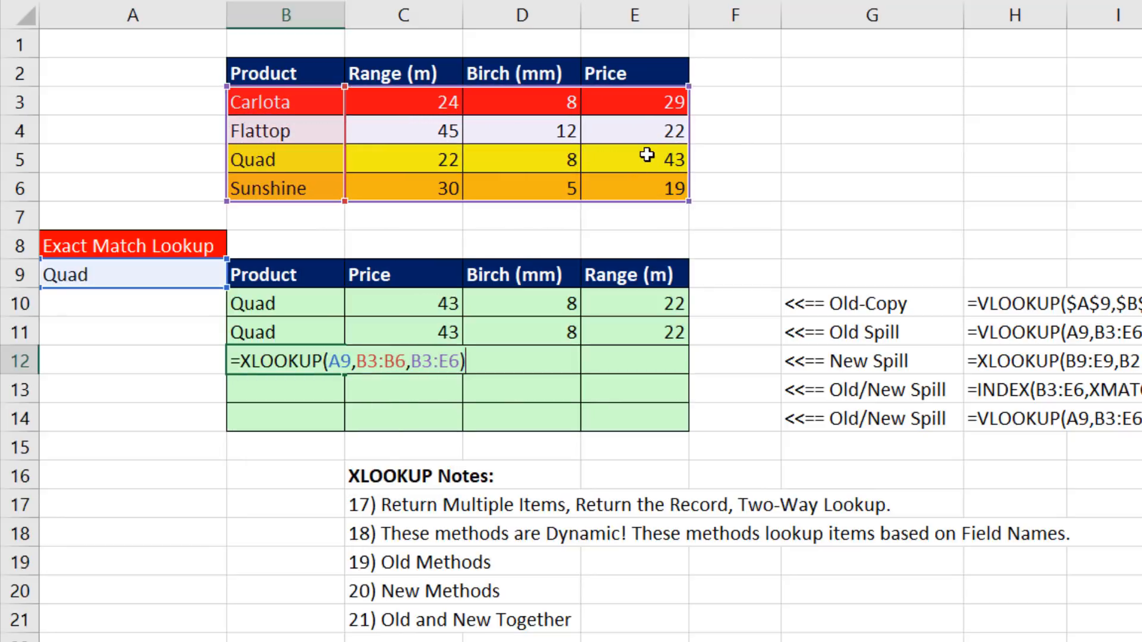
pyautogui.press('Return')
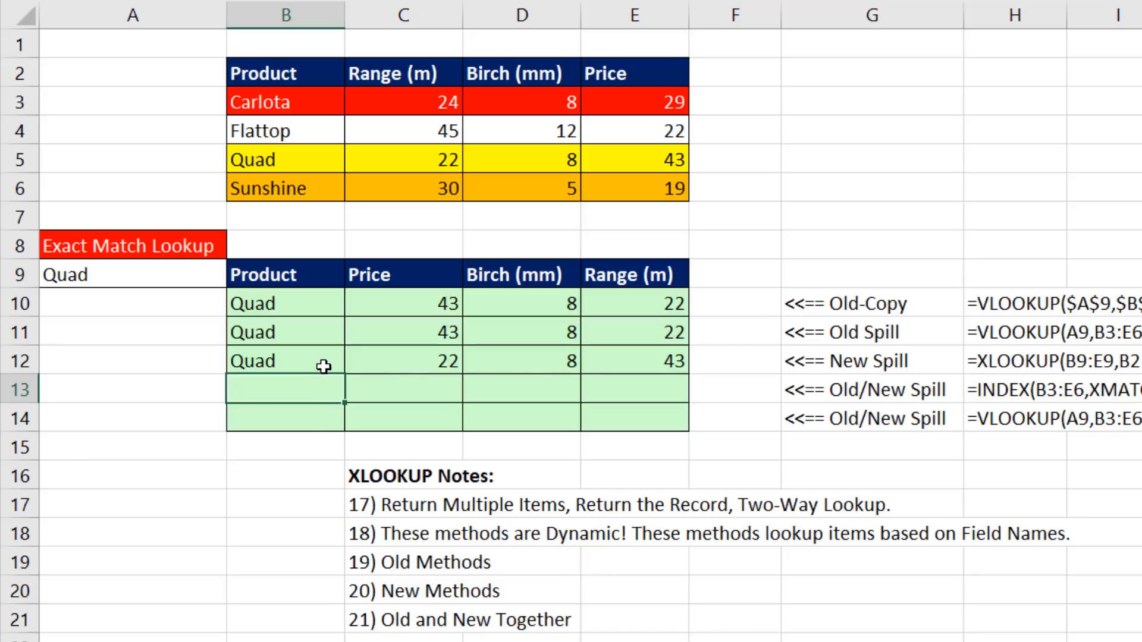
# Wrap the XLOOKUP in B12 in an outer XLOOKUP with lookup value B9:E9 and lookup array B2:E2.
pyautogui.click(255, 359)
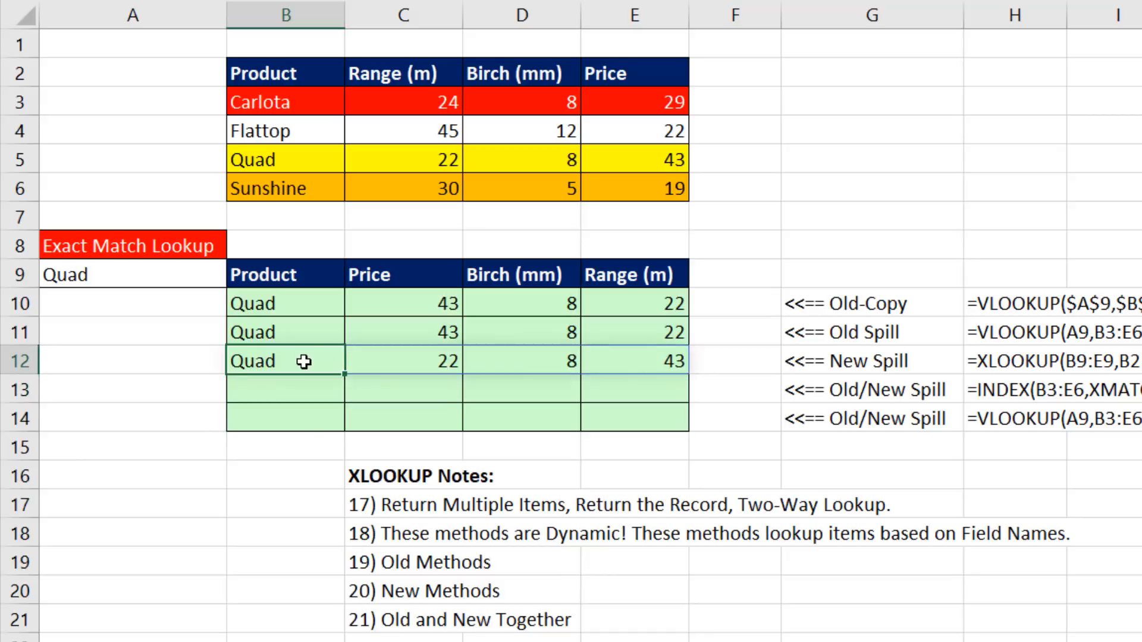
pyautogui.press('F2')
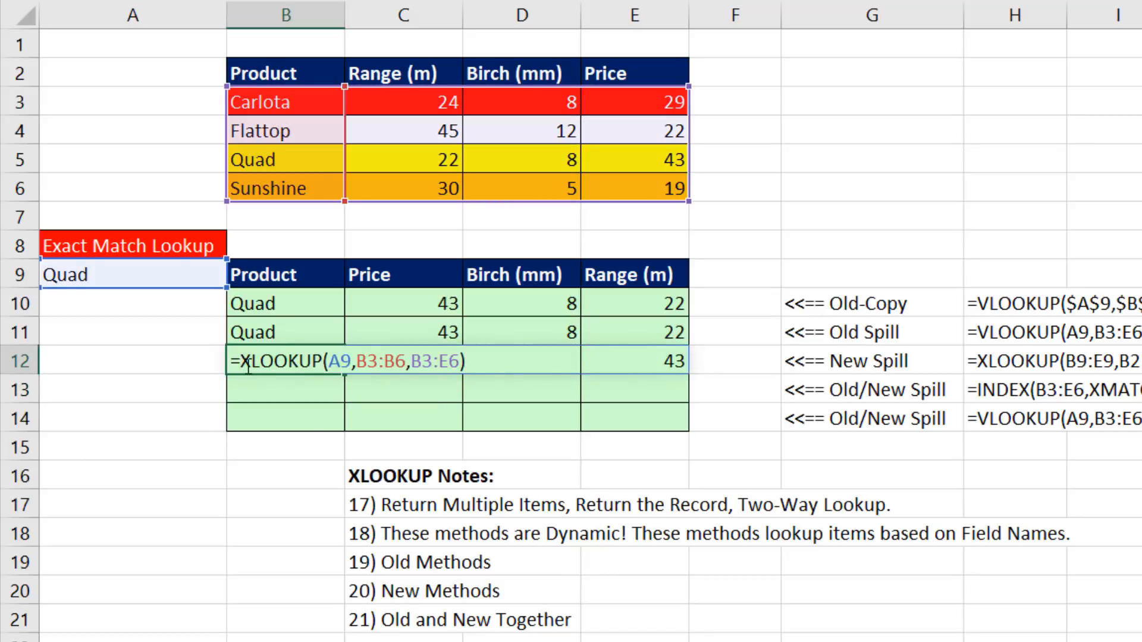
pyautogui.click(247, 362)
pyautogui.write('XL')
pyautogui.press('Tab')
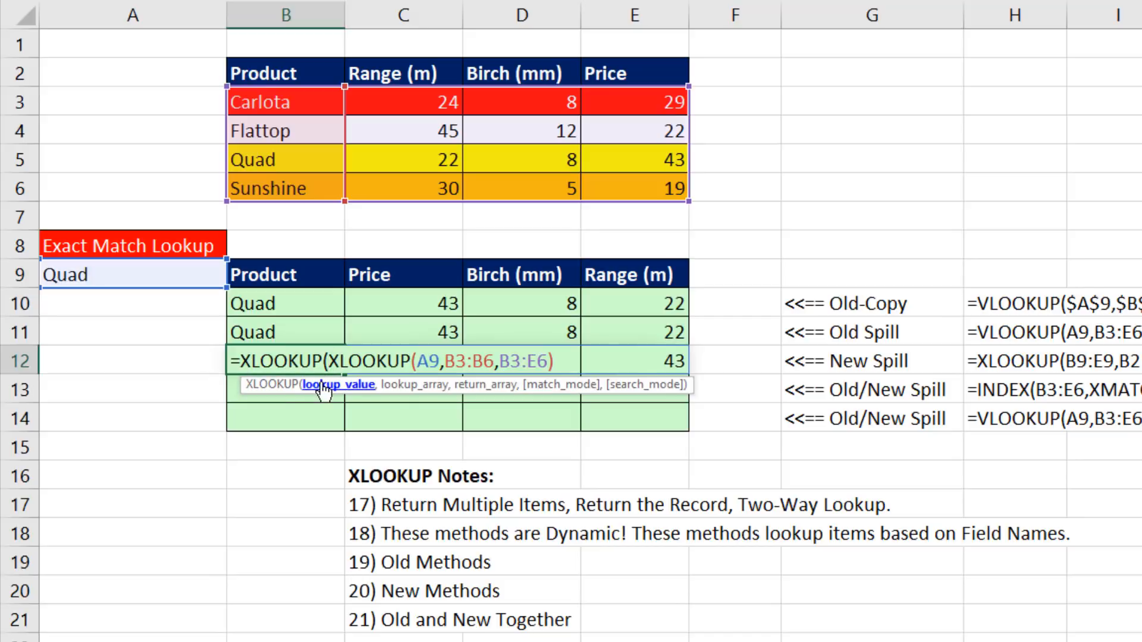
pyautogui.moveTo(270, 275); pyautogui.dragTo(625, 273)
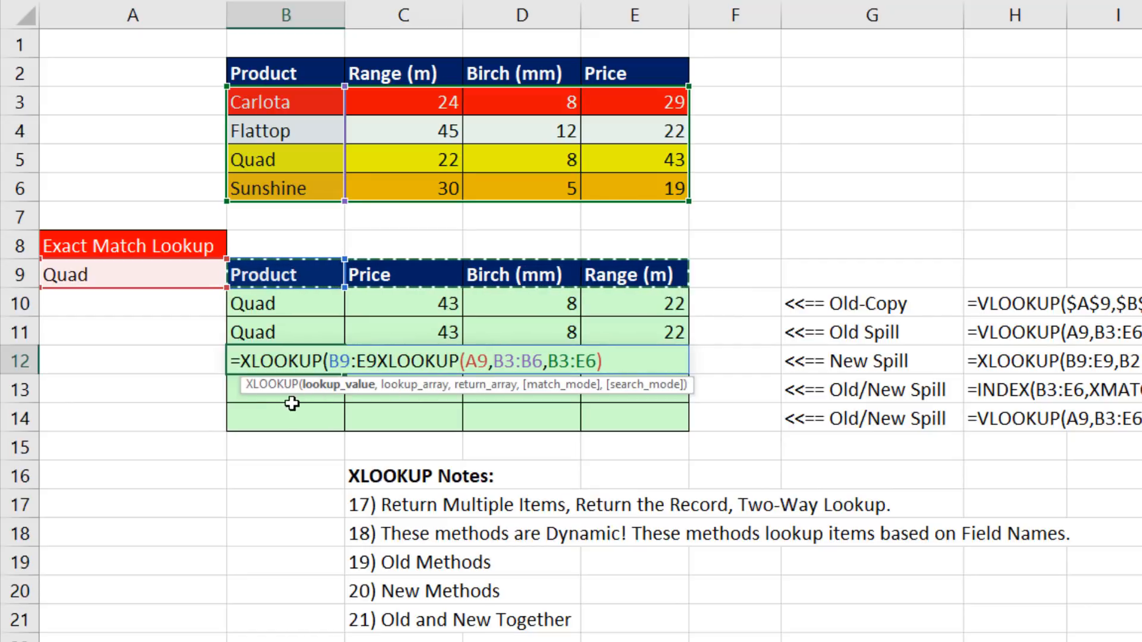
pyautogui.write(',')
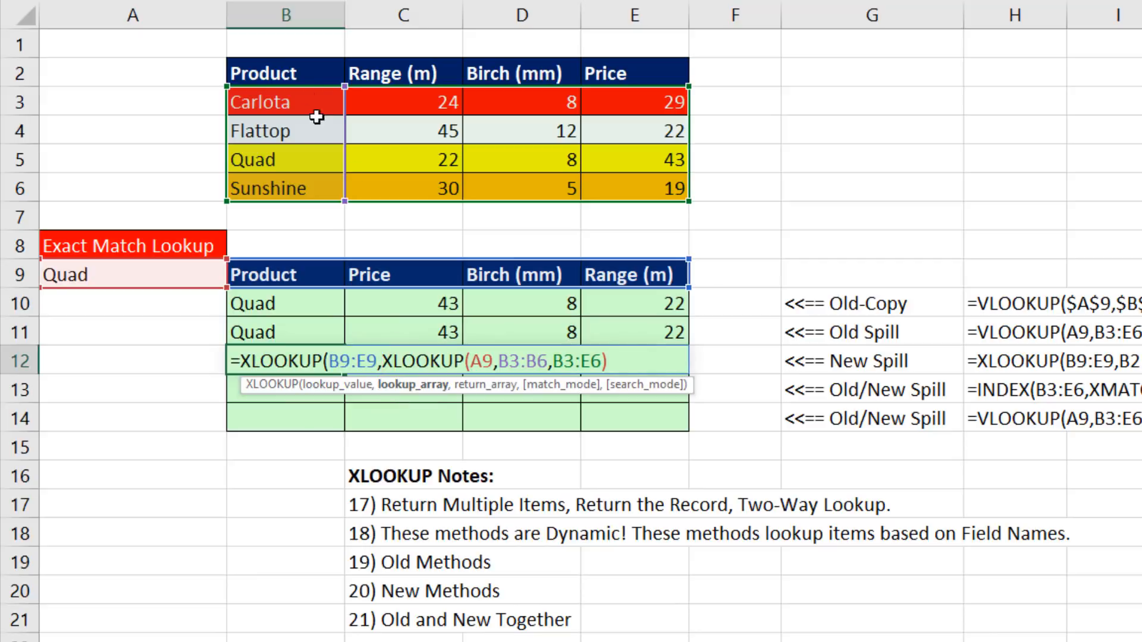
pyautogui.moveTo(297, 73); pyautogui.dragTo(604, 72)
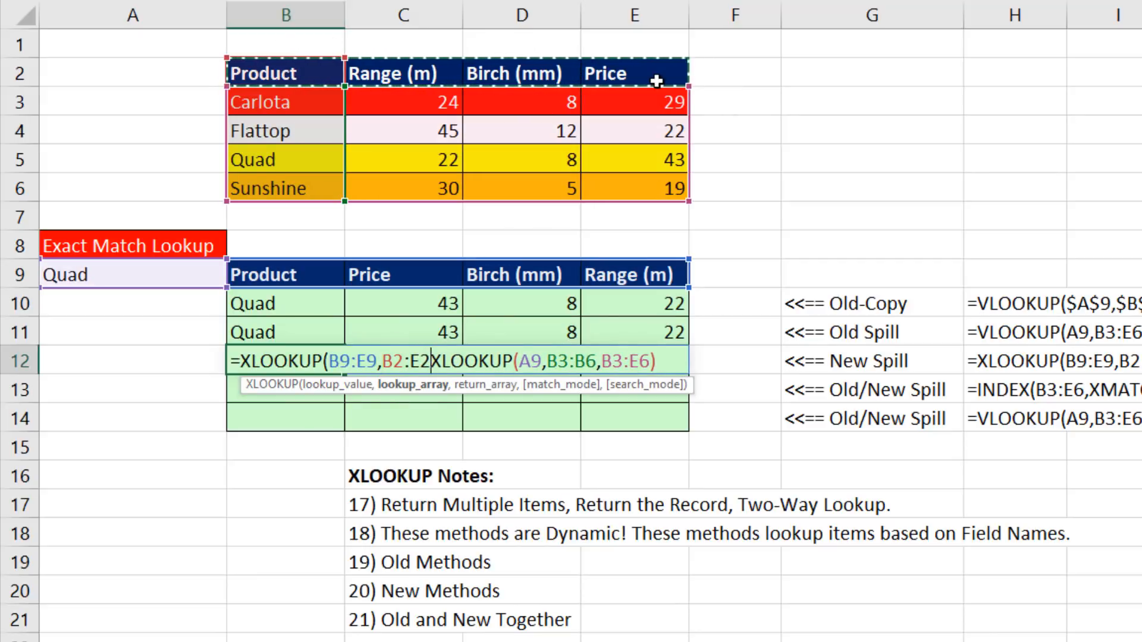
pyautogui.write(',')
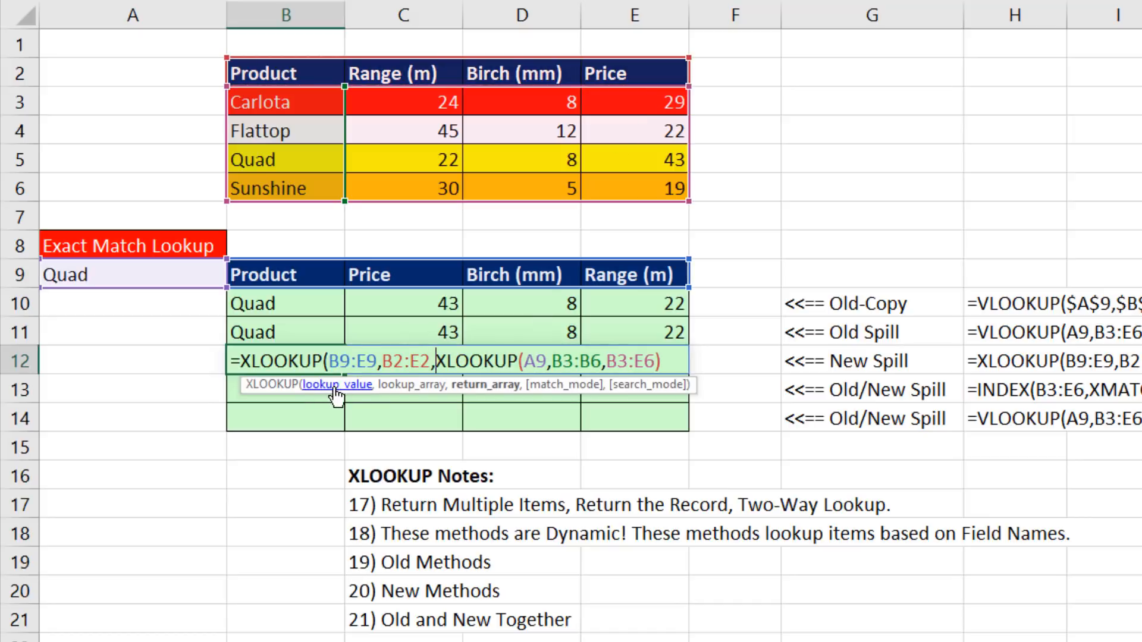
# Check the outer XLOOKUP's lookup value, lookup array and return array in B12, then close and enter the formula.
pyautogui.click(336, 386)
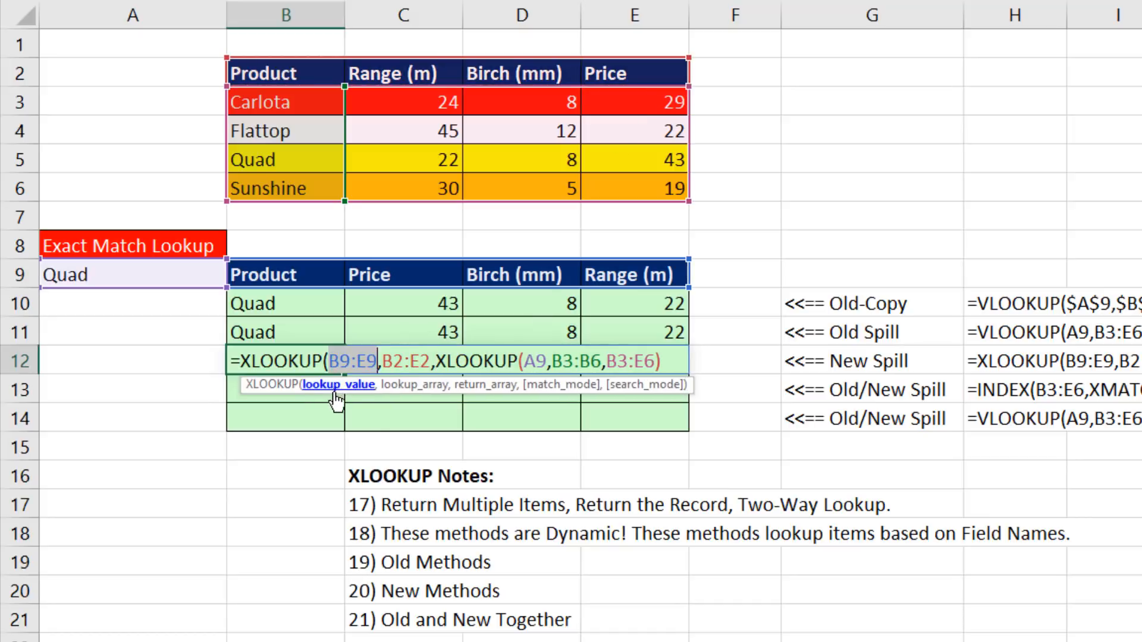
pyautogui.click(408, 387)
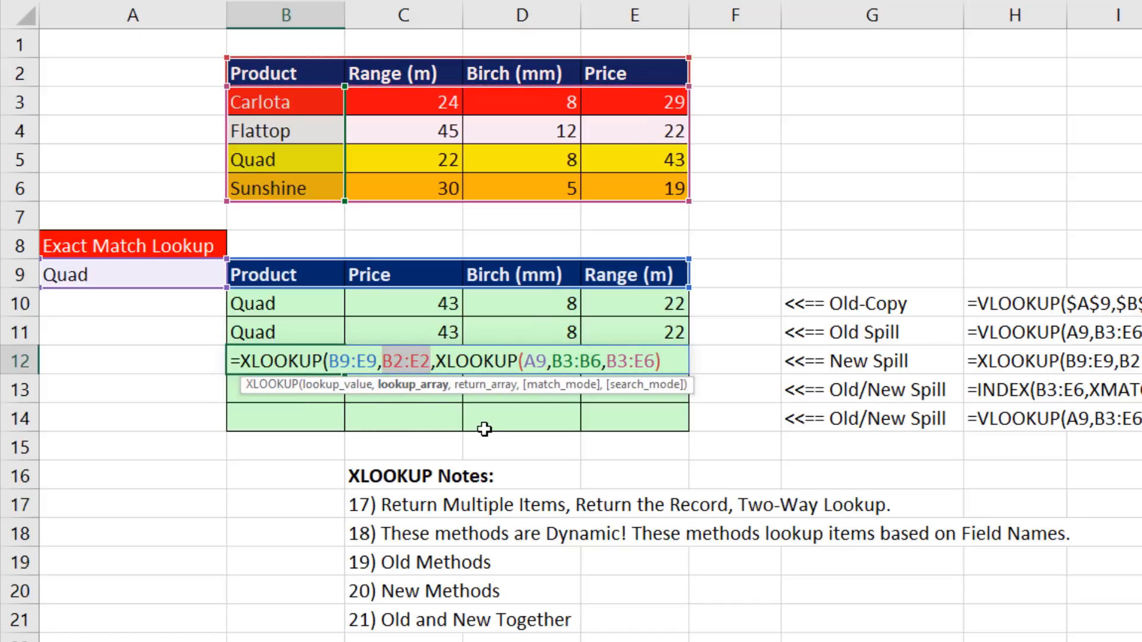
pyautogui.click(485, 386)
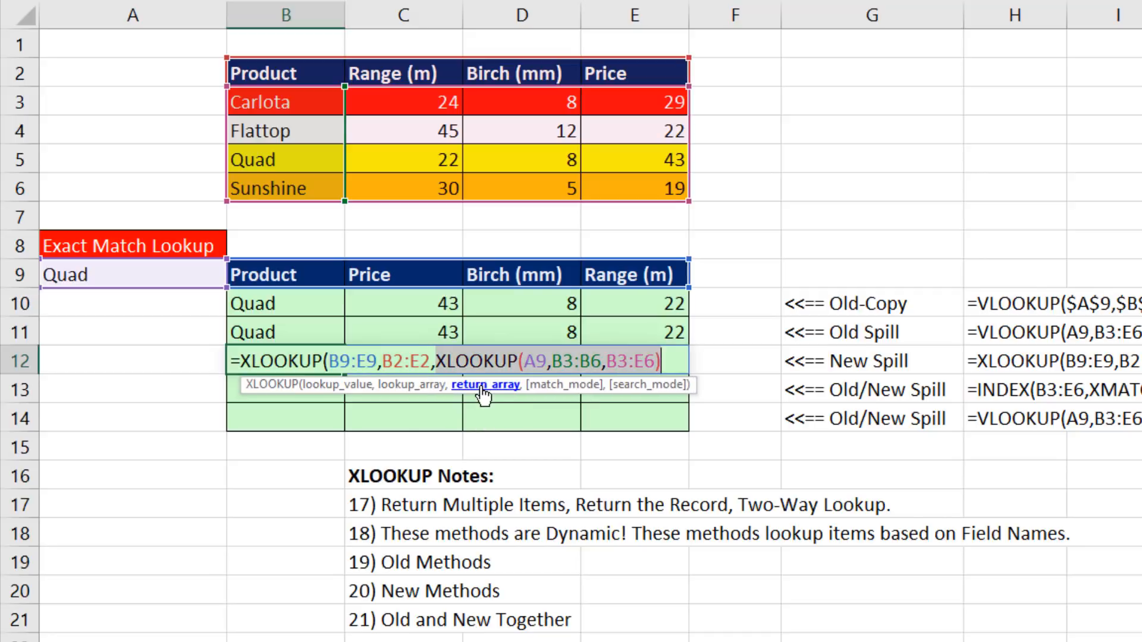
pyautogui.click(670, 363)
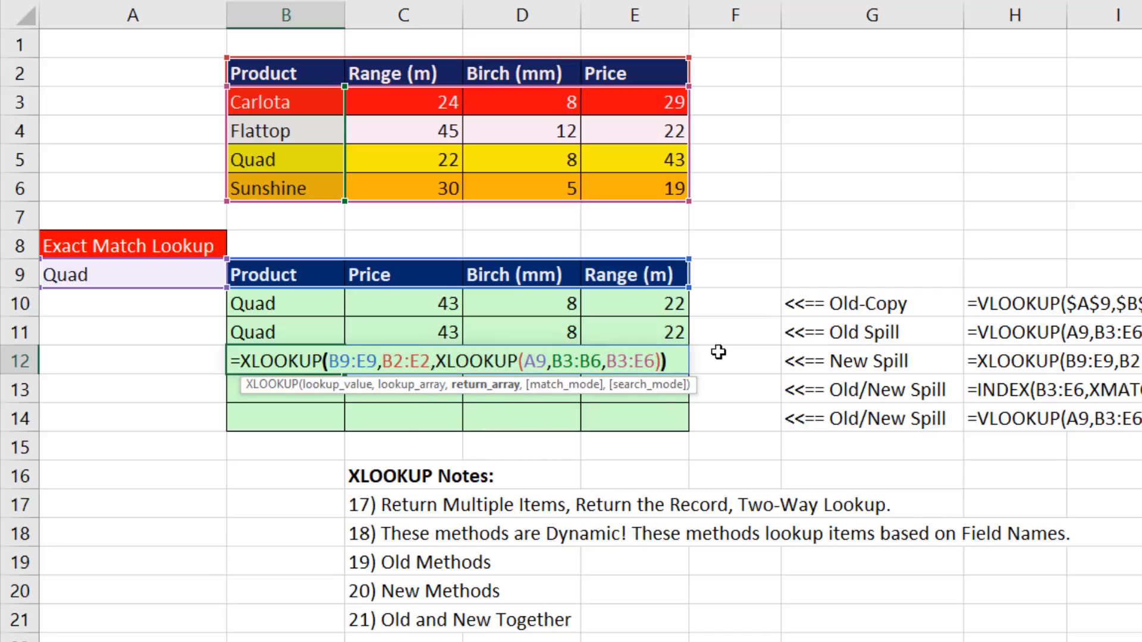
pyautogui.press('Right')
pyautogui.press('Return')
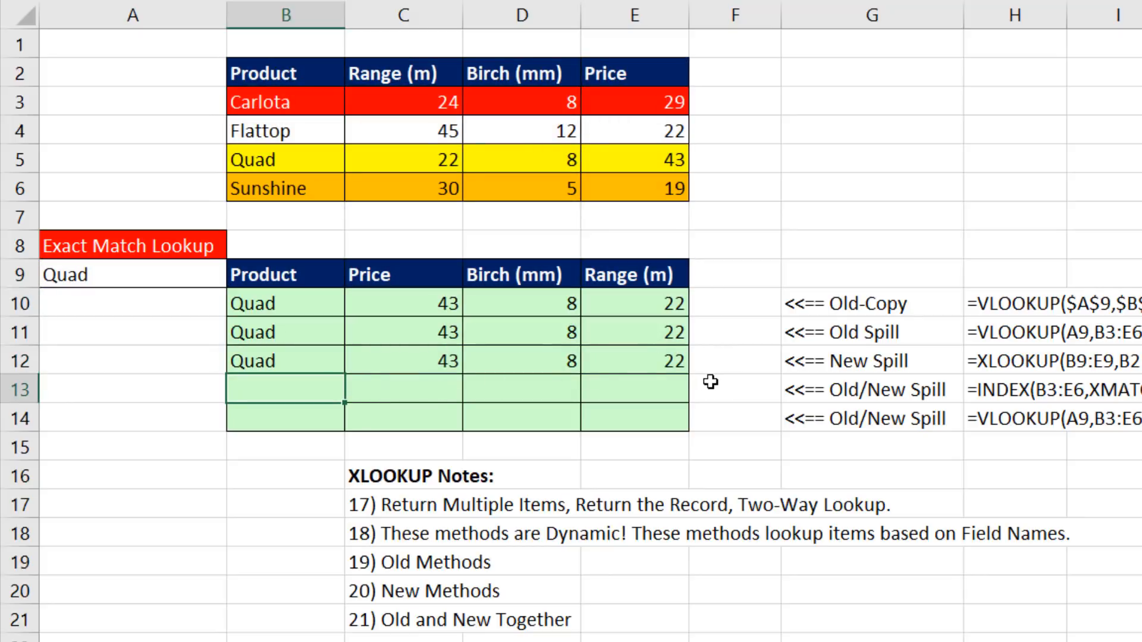
# Start an INDEX formula in B13 on array B3:E6, with an XMATCH of A9 in B3:B6 as the row number.
pyautogui.write('=INDEX(B3:E6,')
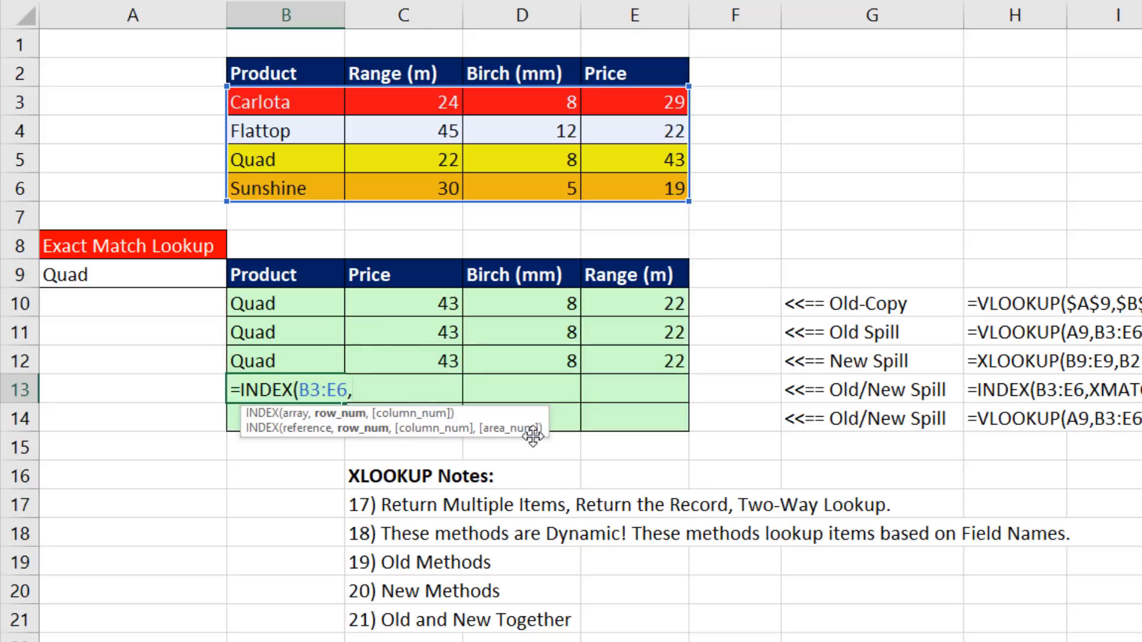
pyautogui.write('xm')
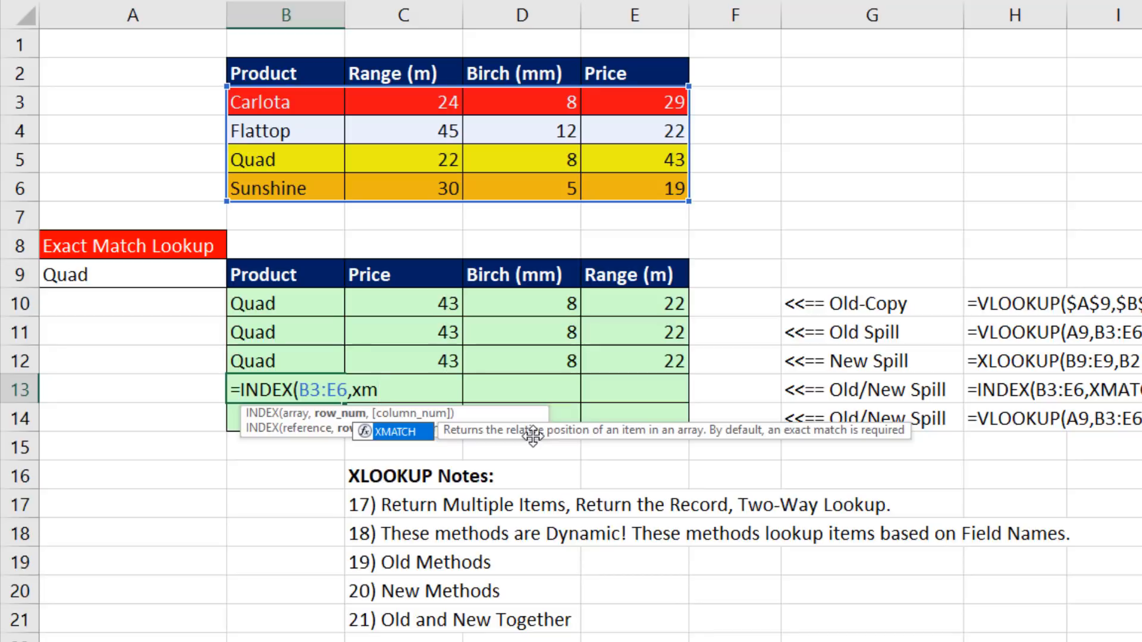
pyautogui.press('Tab')
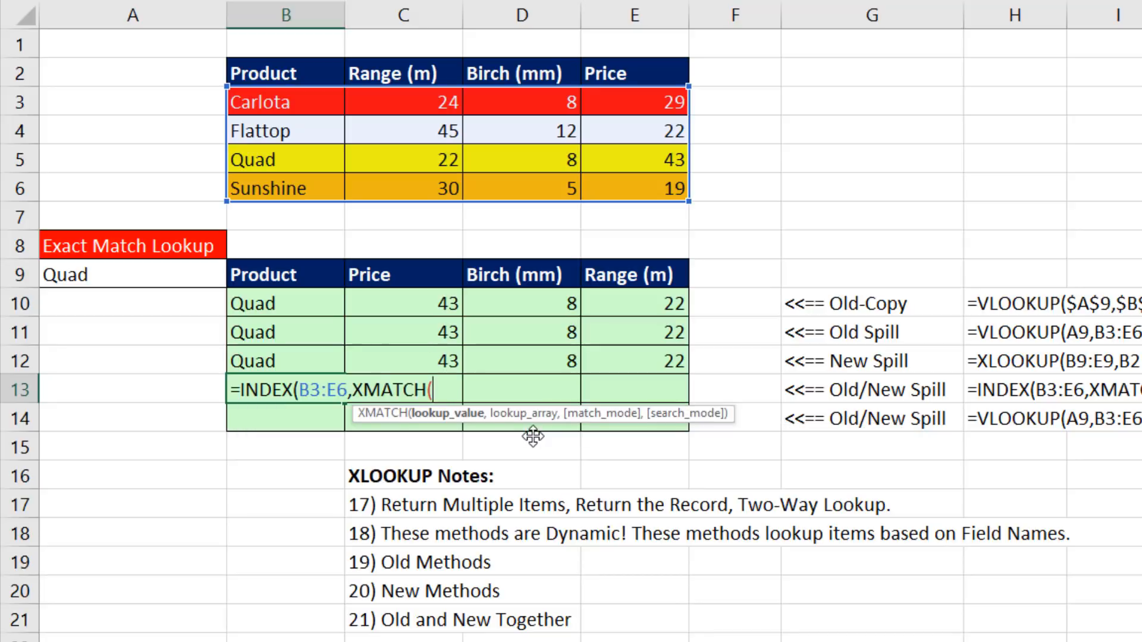
pyautogui.click(154, 269)
pyautogui.write(',')
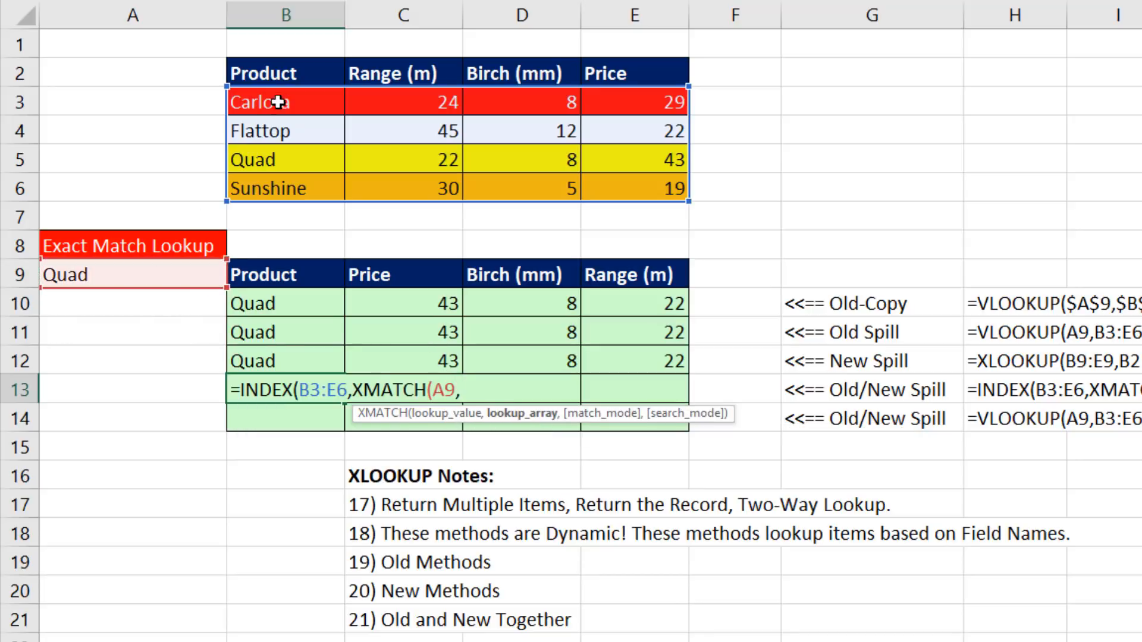
pyautogui.moveTo(283, 102); pyautogui.dragTo(324, 201)
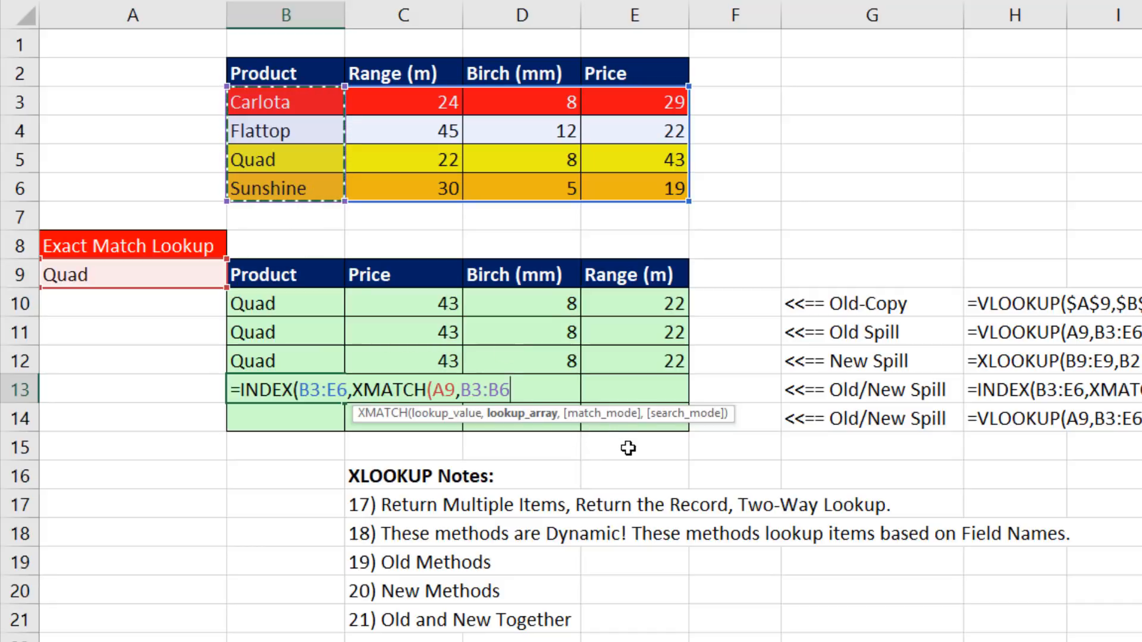
pyautogui.write(',')
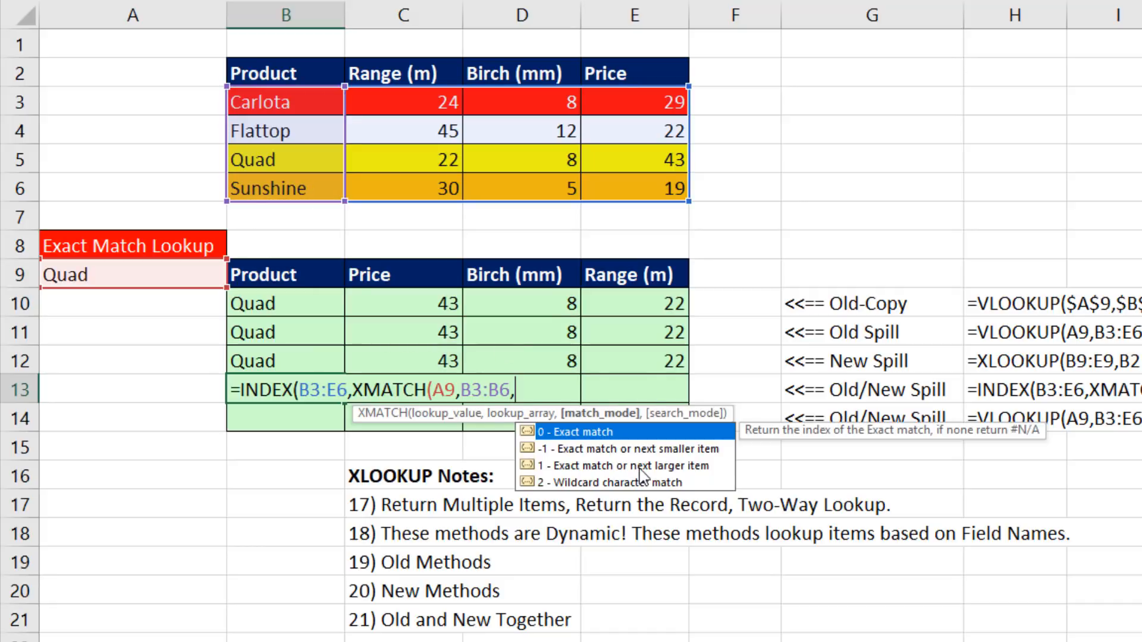
pyautogui.write(',')
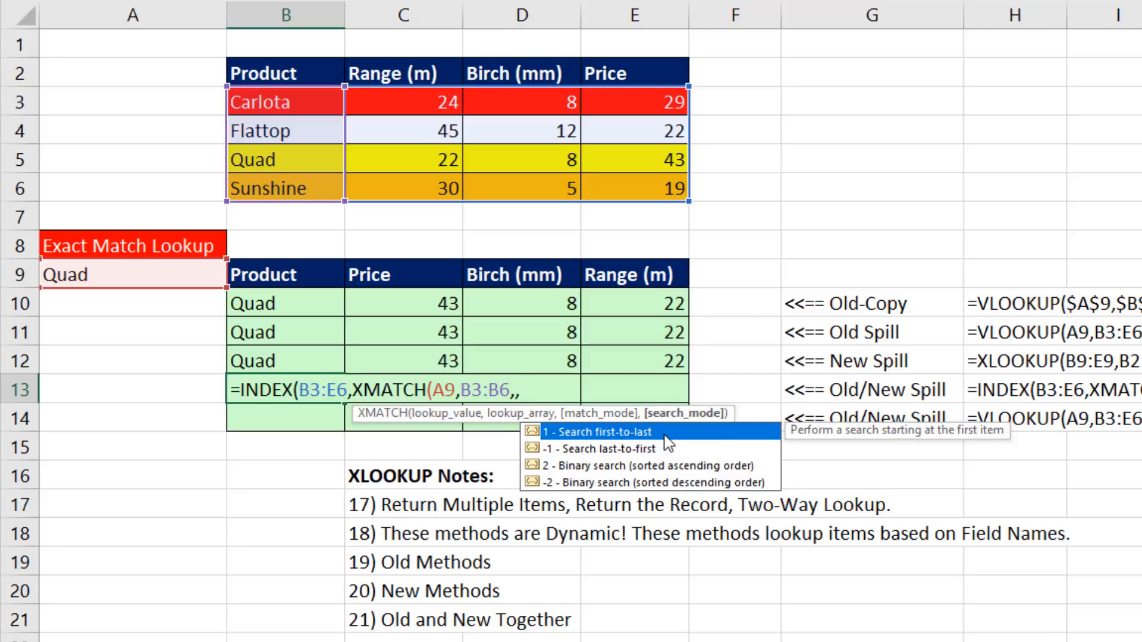
pyautogui.press('BackSpace')
pyautogui.press('BackSpace')
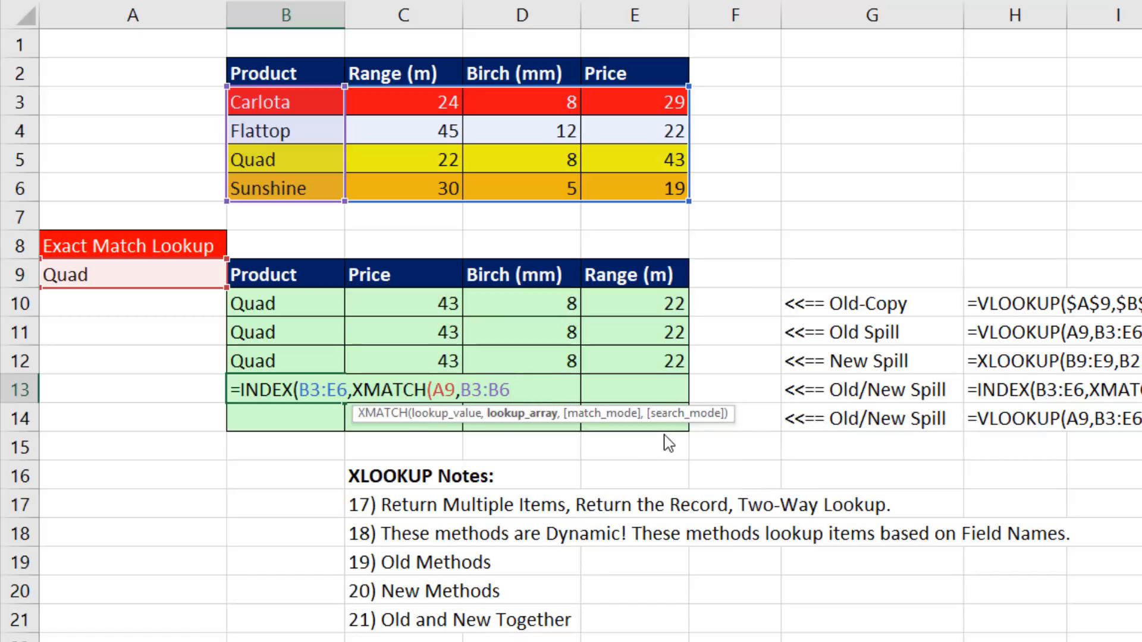
# Complete the INDEX formula in B13 with an XMATCH of B9:E9 in B2:E2 as the column number.
pyautogui.write('),XMATCH(')
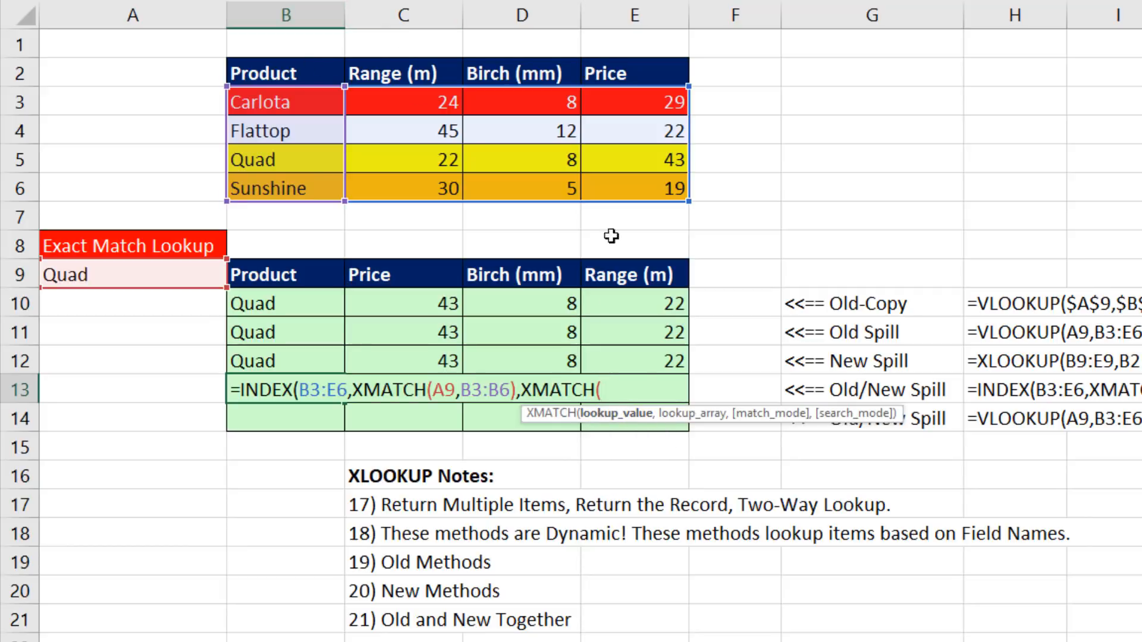
pyautogui.moveTo(271, 273); pyautogui.dragTo(619, 275)
pyautogui.write(',')
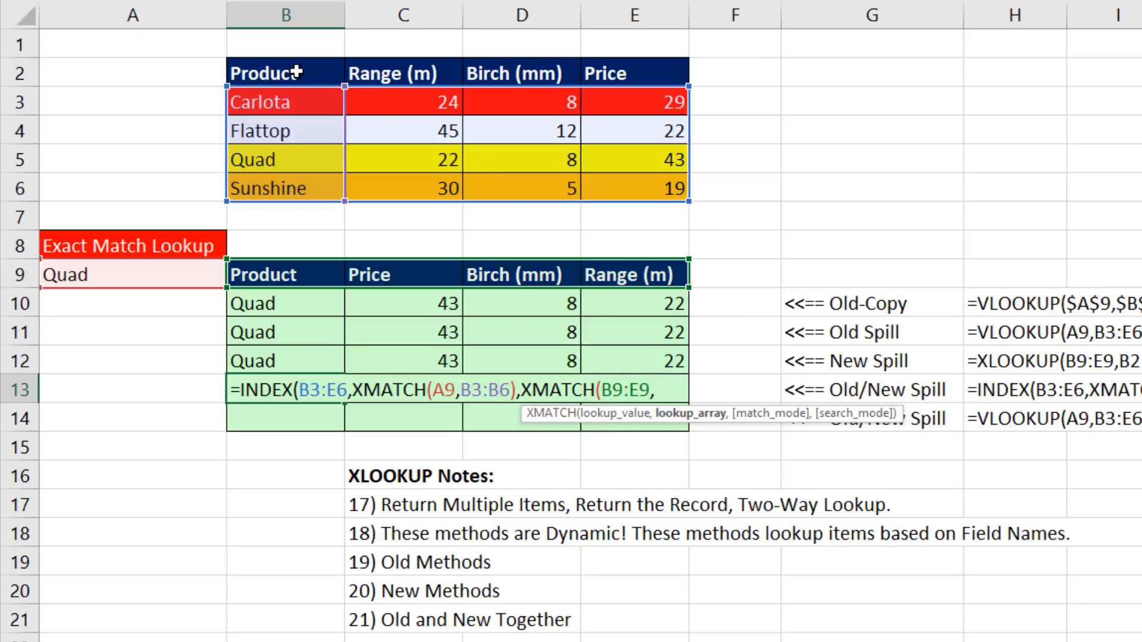
pyautogui.moveTo(298, 71); pyautogui.dragTo(646, 73)
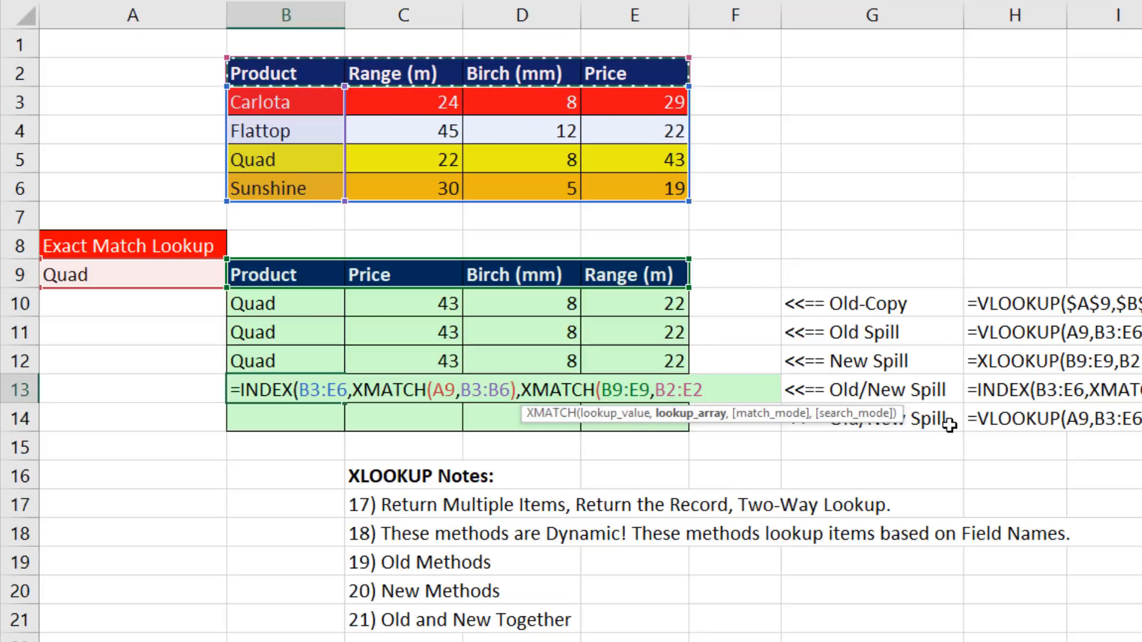
pyautogui.write('))')
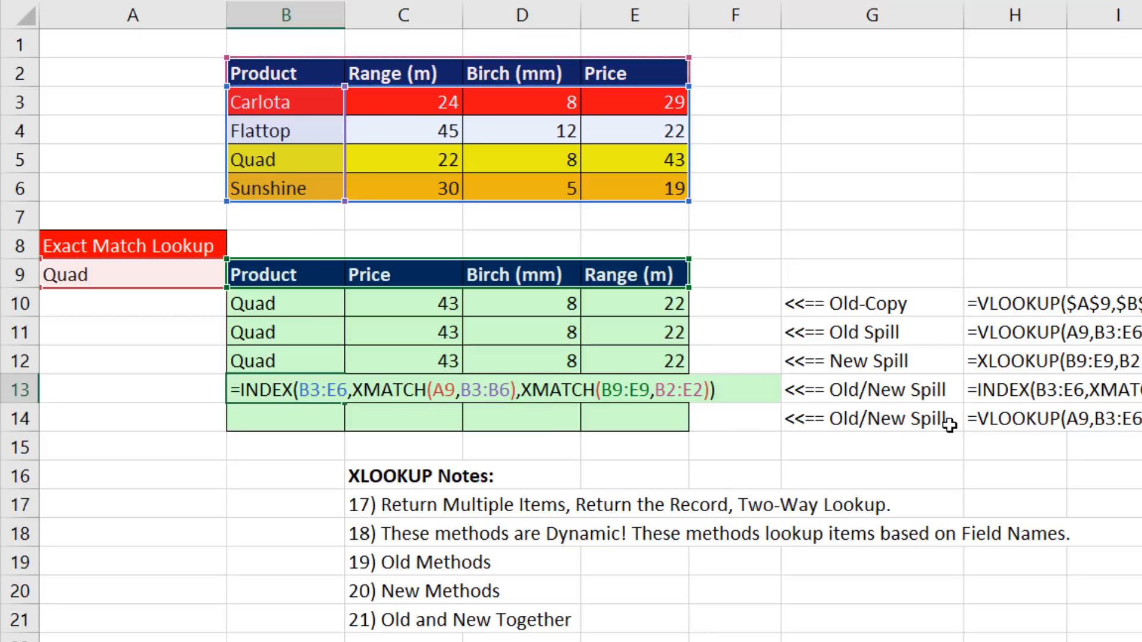
pyautogui.press('Return')
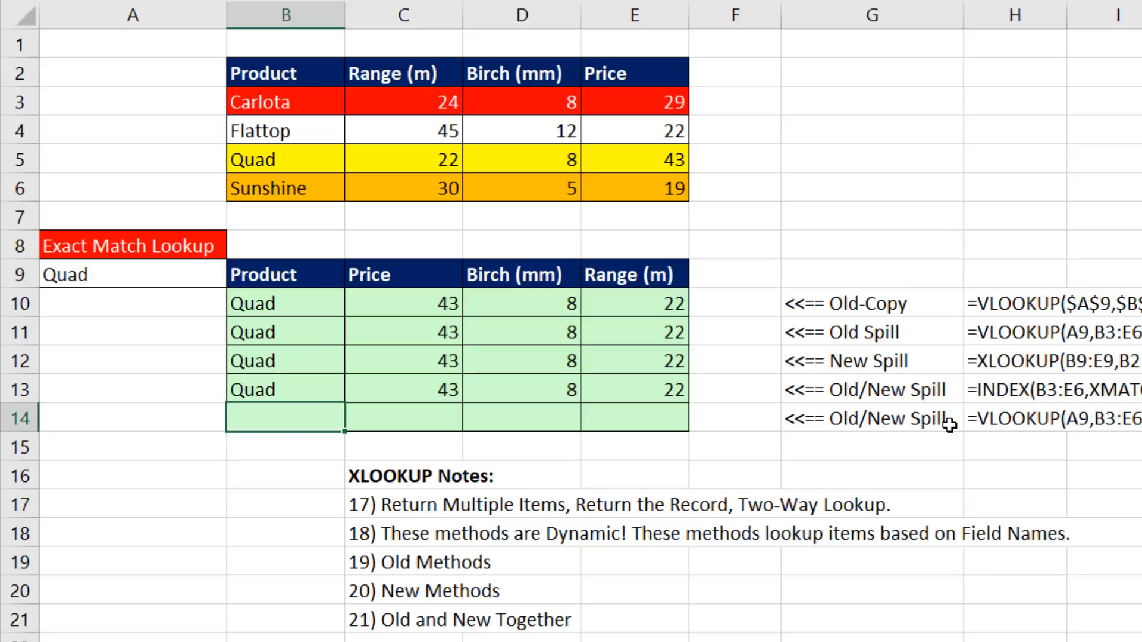
# Start a VLOOKUP formula in B14 with lookup value A9 and table array B3:E6.
pyautogui.write('=vl')
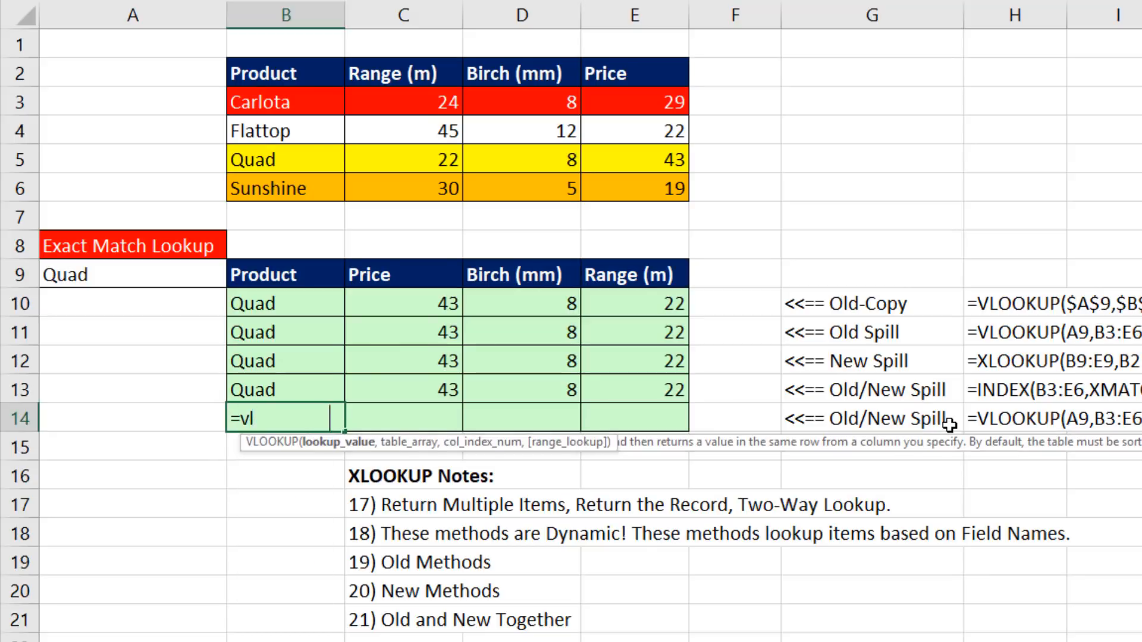
pyautogui.press('Tab')
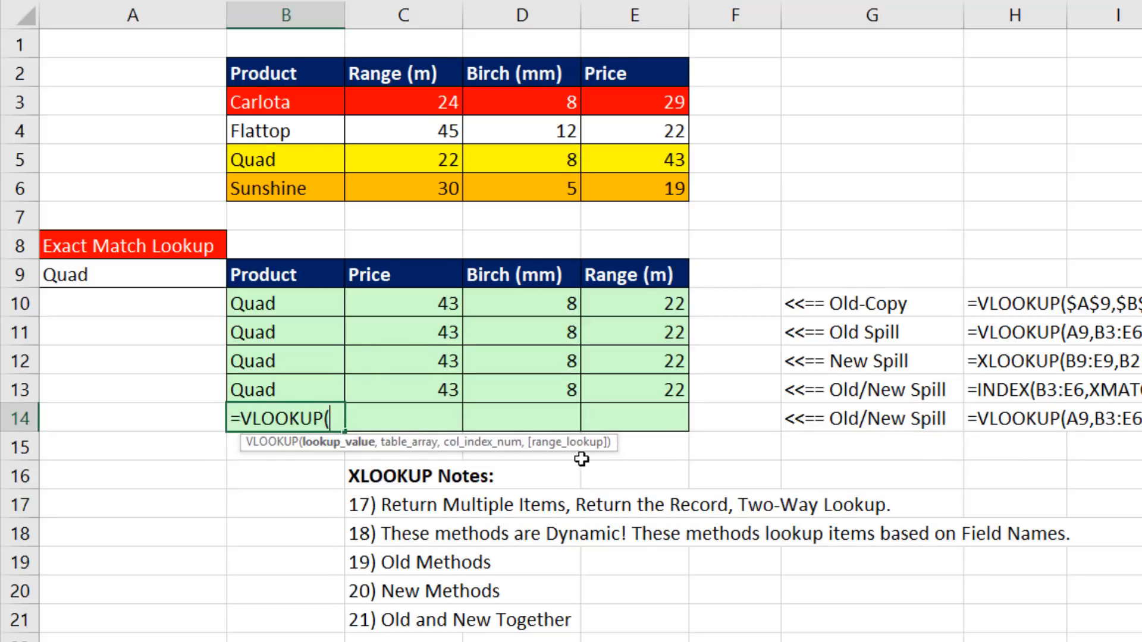
pyautogui.click(166, 275)
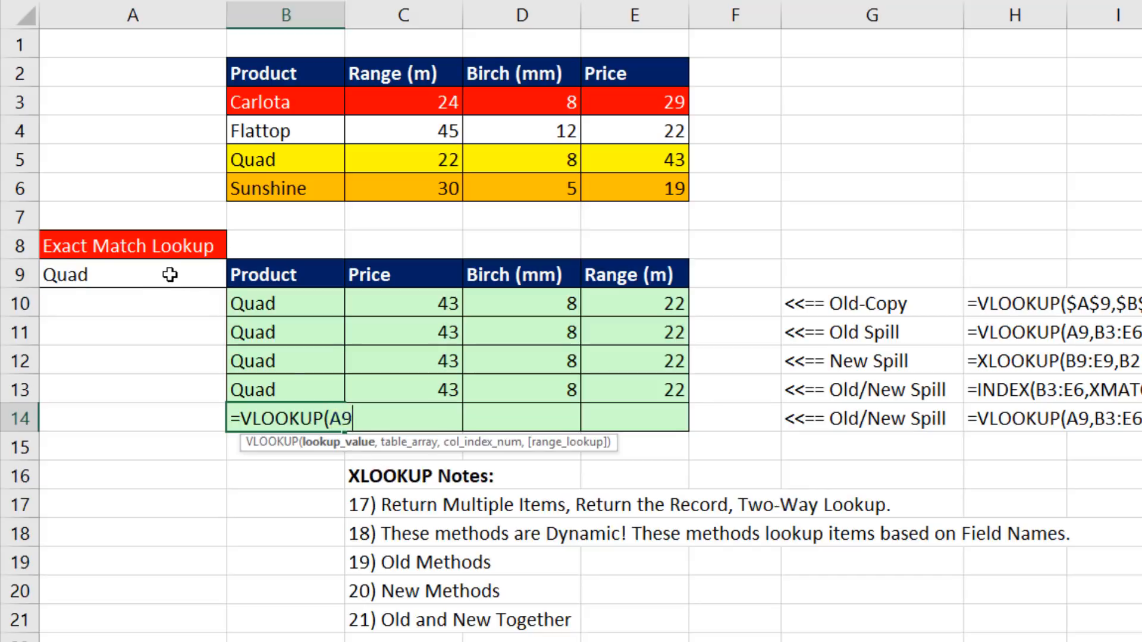
pyautogui.write(',')
pyautogui.moveTo(288, 98); pyautogui.dragTo(619, 186)
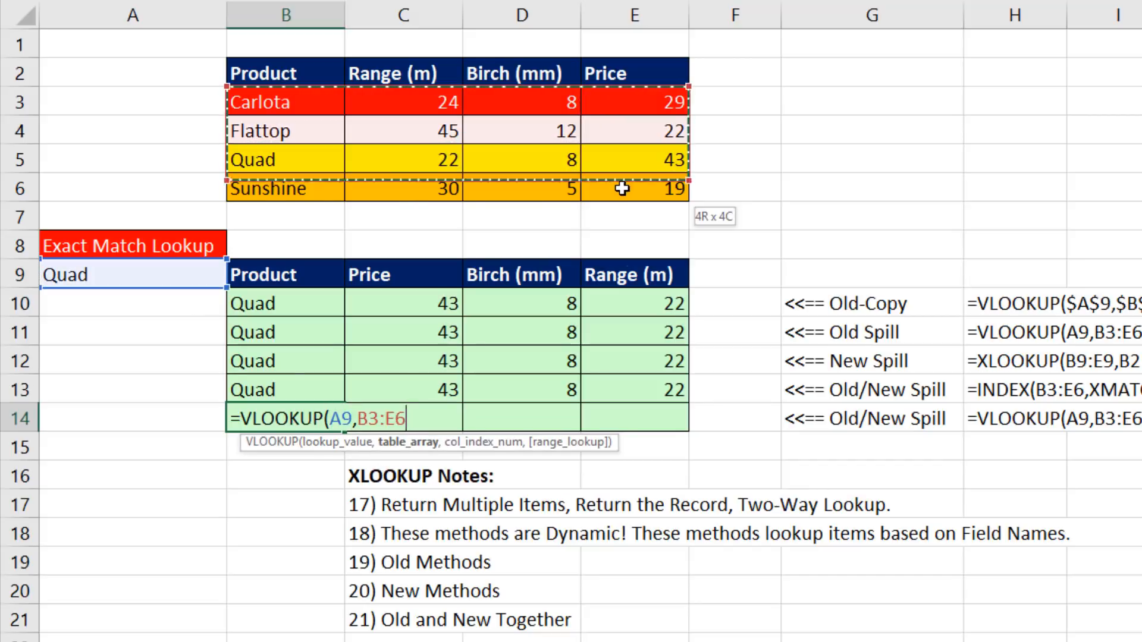
pyautogui.write(',')
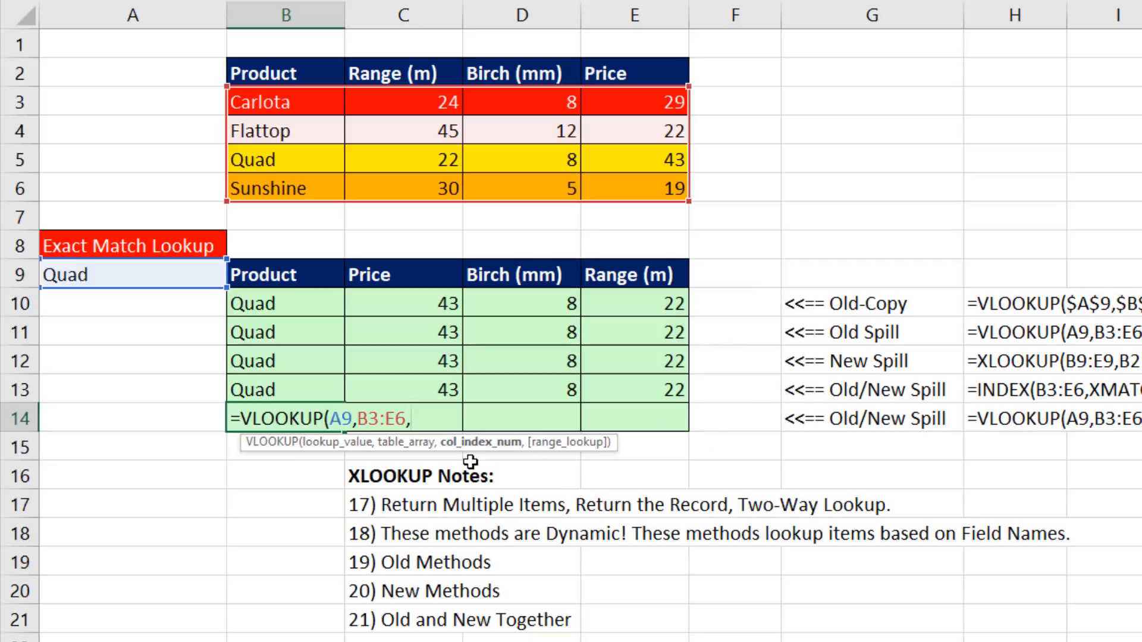
# Nest an XMATCH of B9:E9 in B2:E2 as the column index number of the VLOOKUP formula in B14.
pyautogui.write('xm')
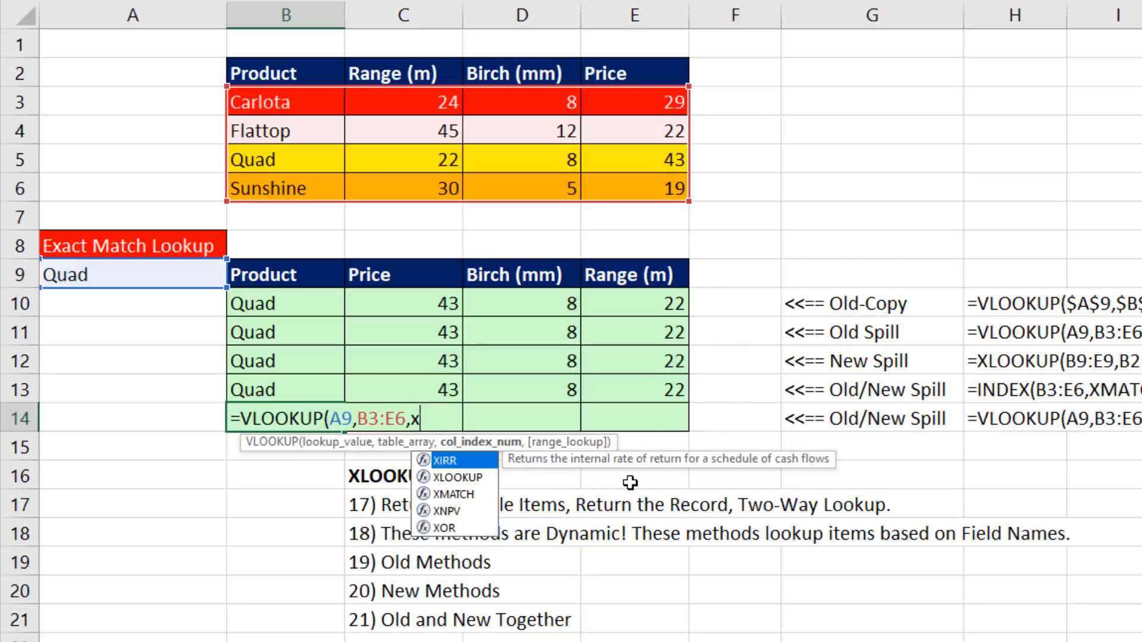
pyautogui.press('Tab')
pyautogui.moveTo(286, 274); pyautogui.dragTo(630, 271)
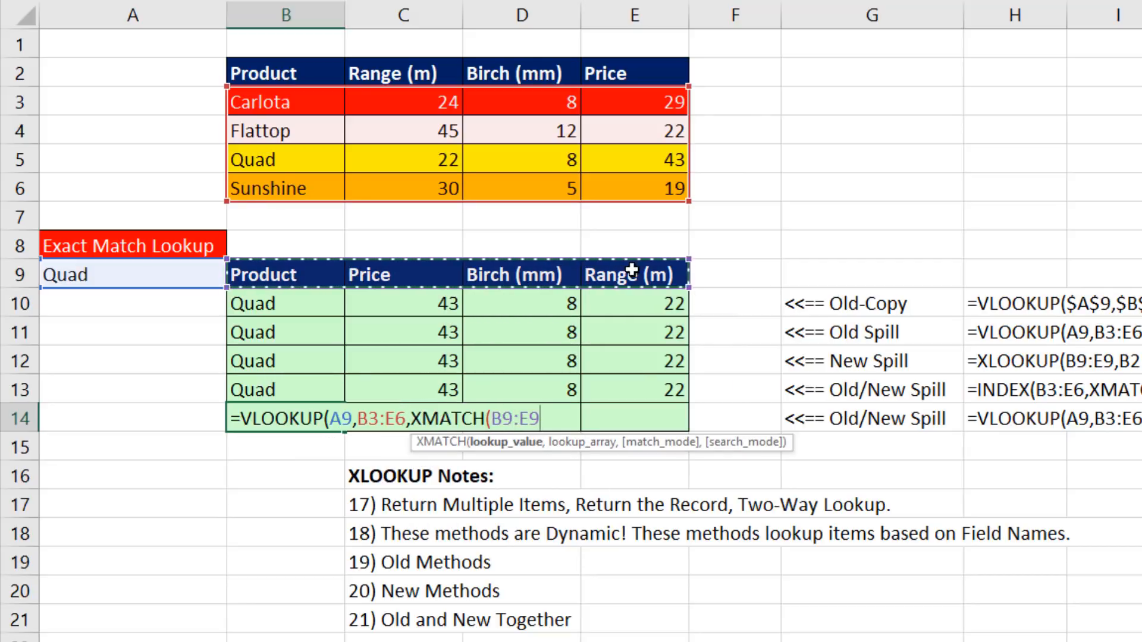
pyautogui.click(518, 454)
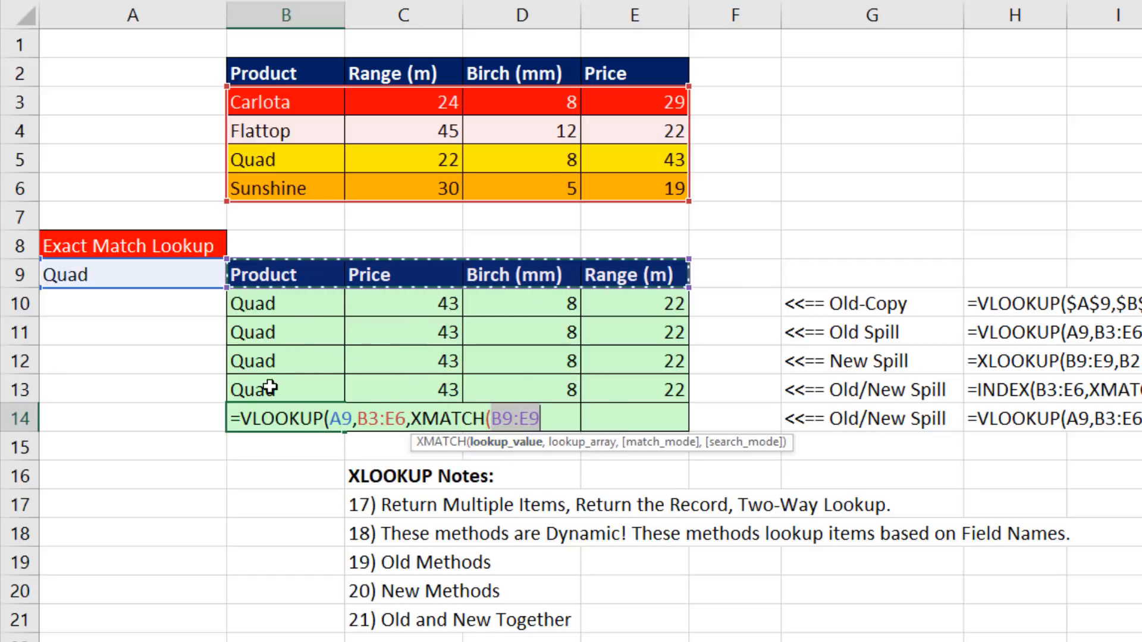
pyautogui.click(537, 420)
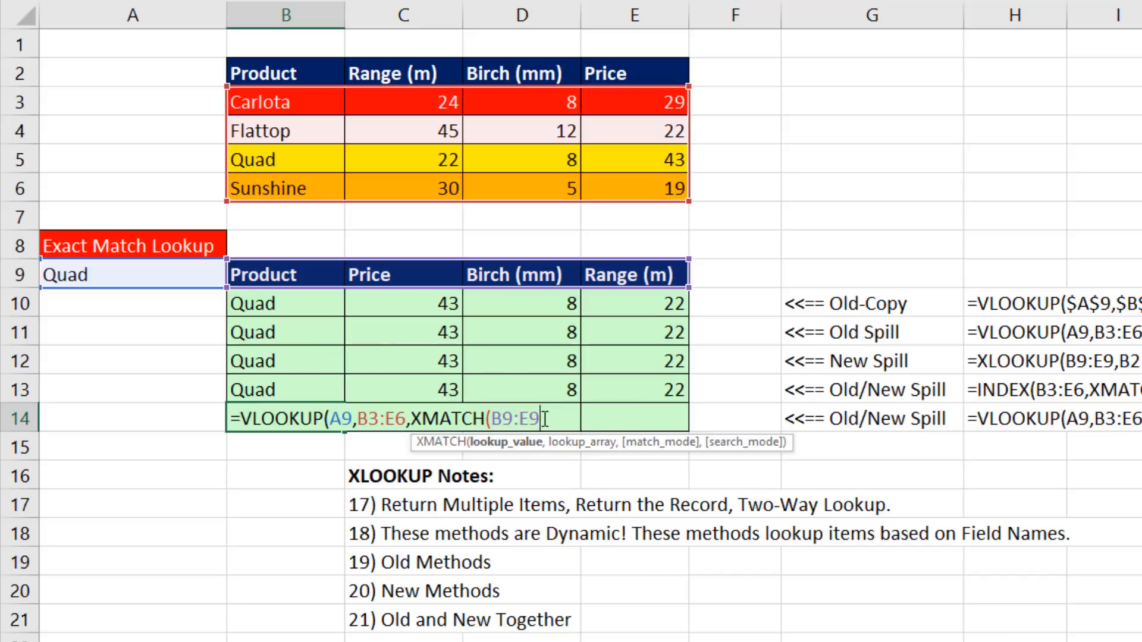
pyautogui.write(',')
pyautogui.click(284, 60)
pyautogui.moveTo(380, 66); pyautogui.dragTo(666, 70)
pyautogui.write(')')
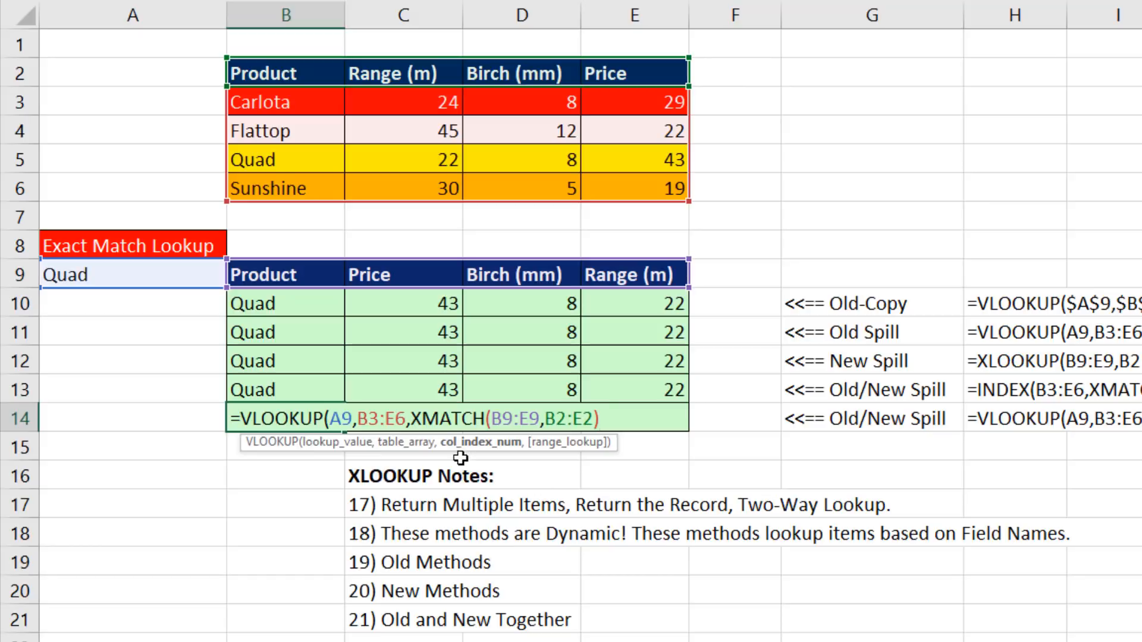
# Evaluate the XMATCH argument in B14, restore it, and enter the VLOOKUP with range lookup 0 for an exact match.
pyautogui.click(466, 444)
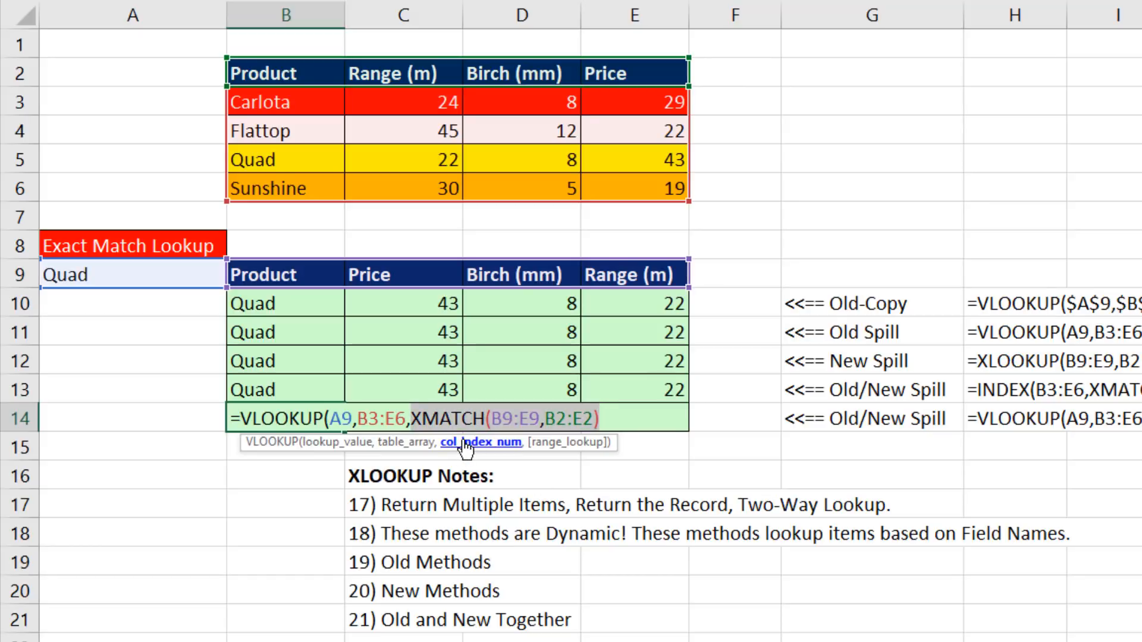
pyautogui.press('F9')
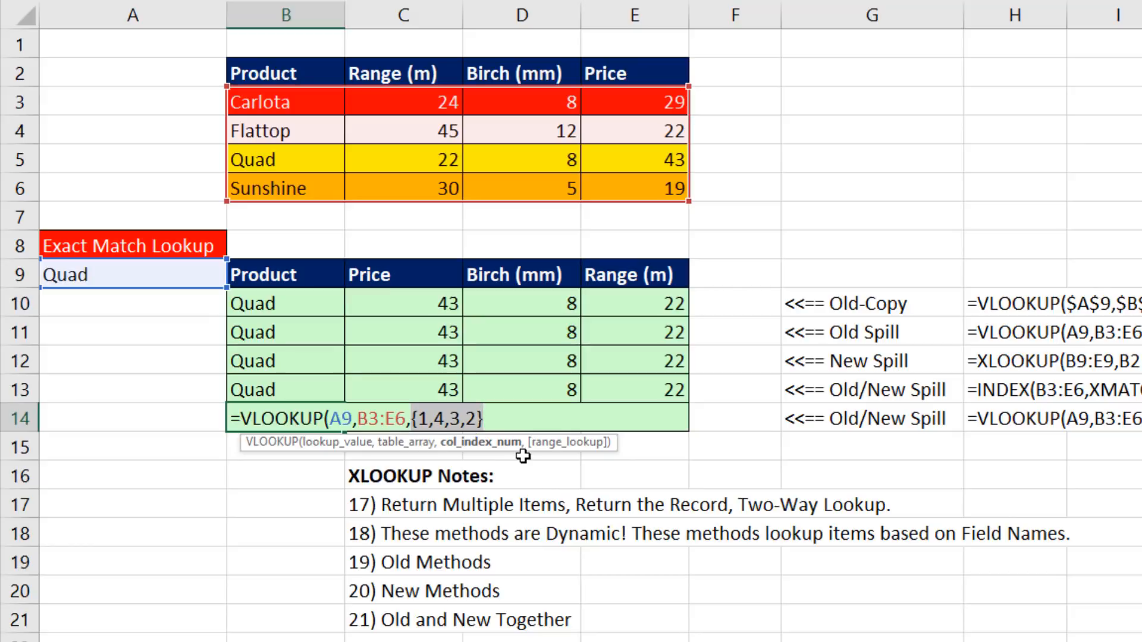
pyautogui.hotkey('ctrl', 'z')
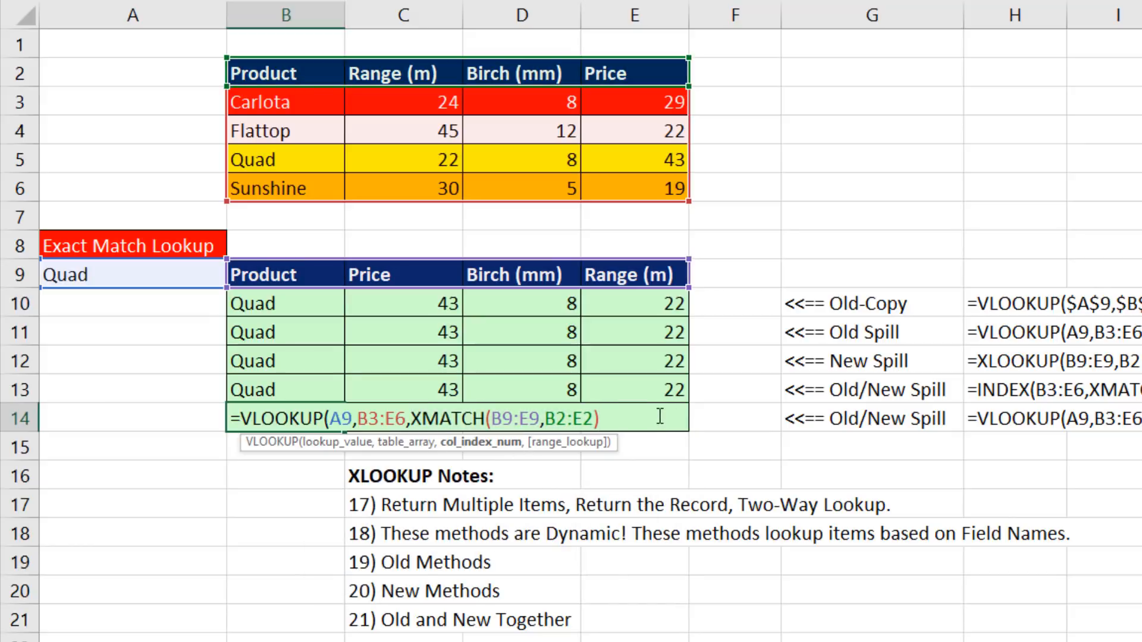
pyautogui.write(',')
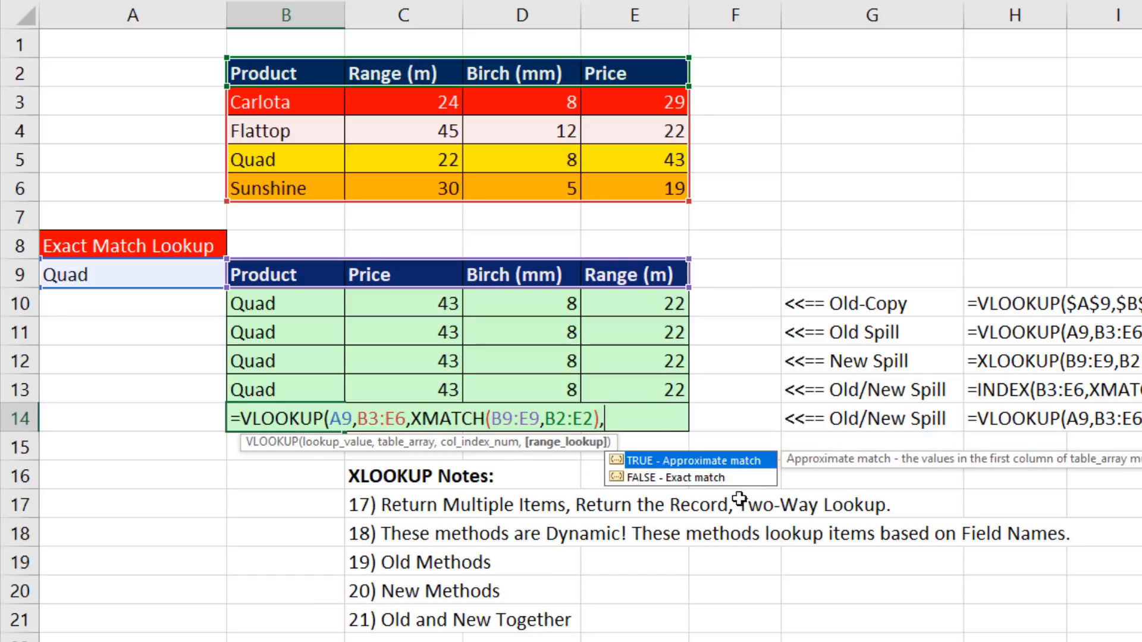
pyautogui.write('0)')
pyautogui.press('Return')
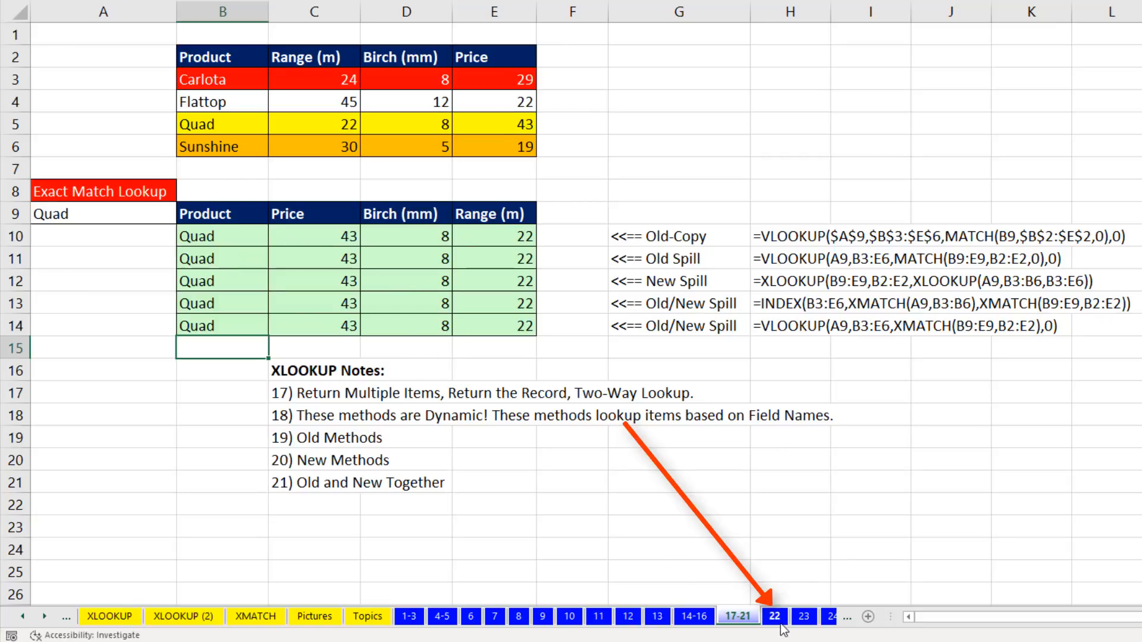
# On sheet 22, check the XLOOKUP arguments in B10, enter the formula and copy it across to E10.
pyautogui.click(774, 616)
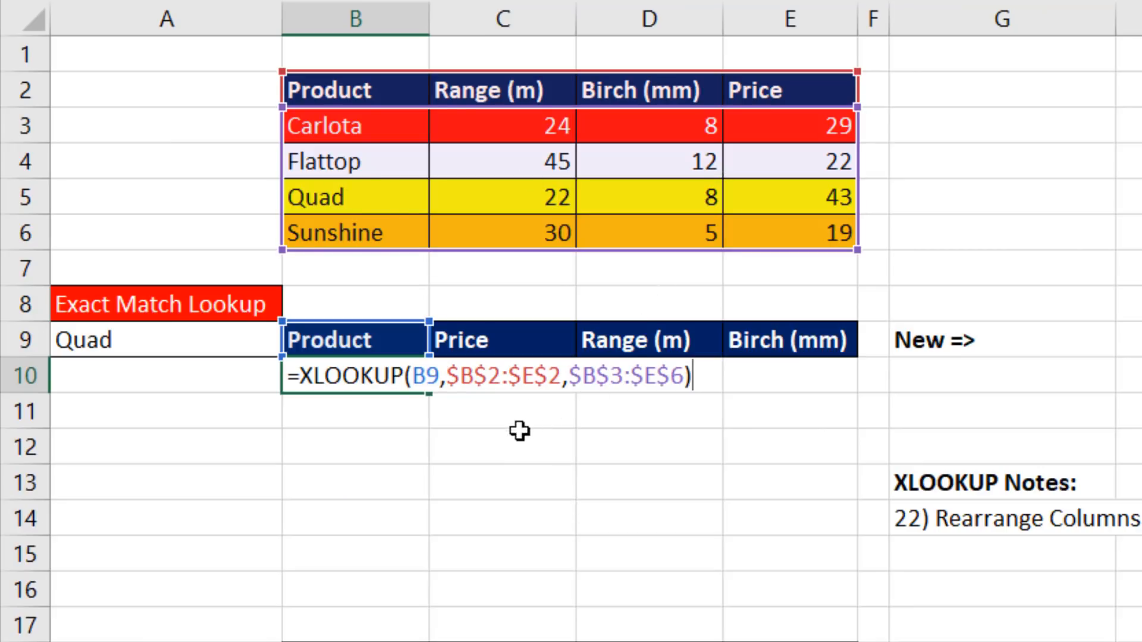
pyautogui.click(411, 411)
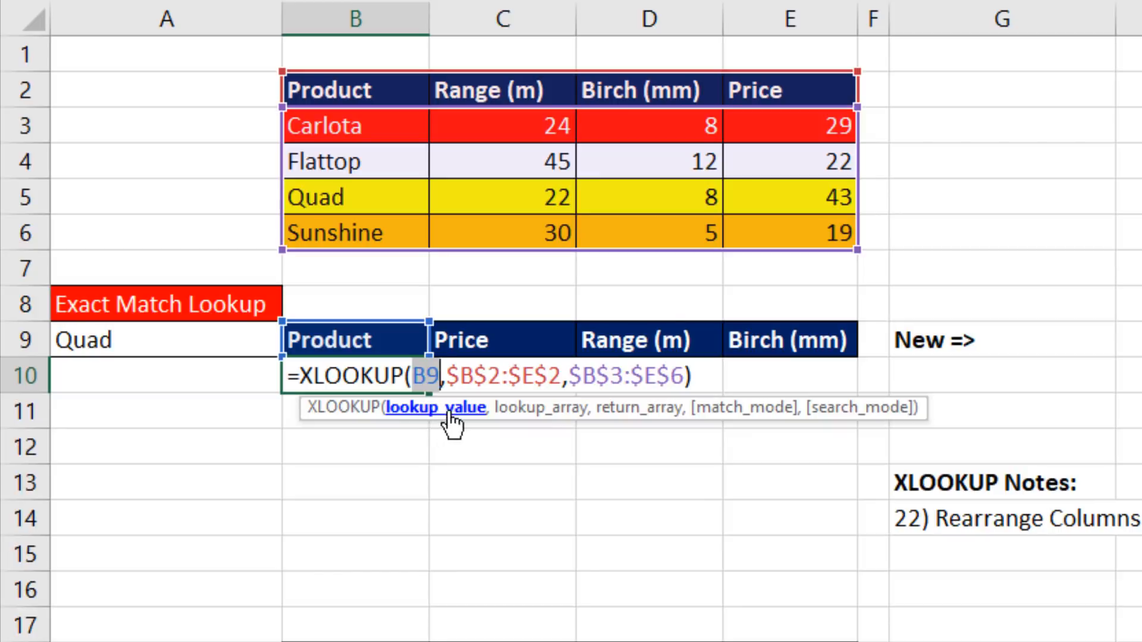
pyautogui.click(515, 415)
pyautogui.click(643, 416)
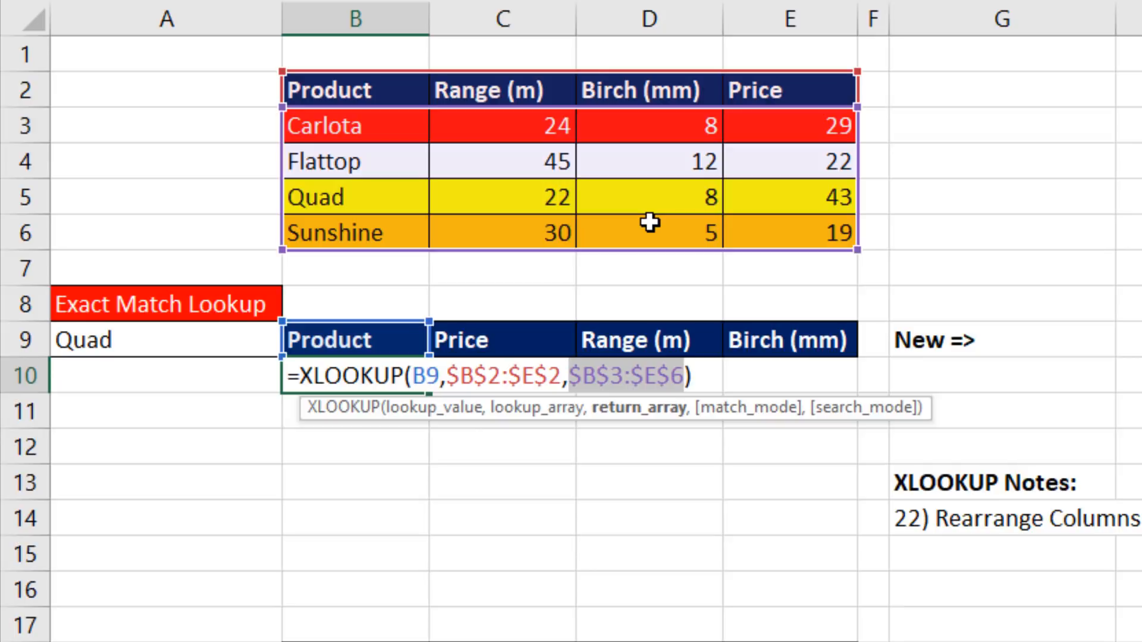
pyautogui.hotkey('ctrl', 'Return')
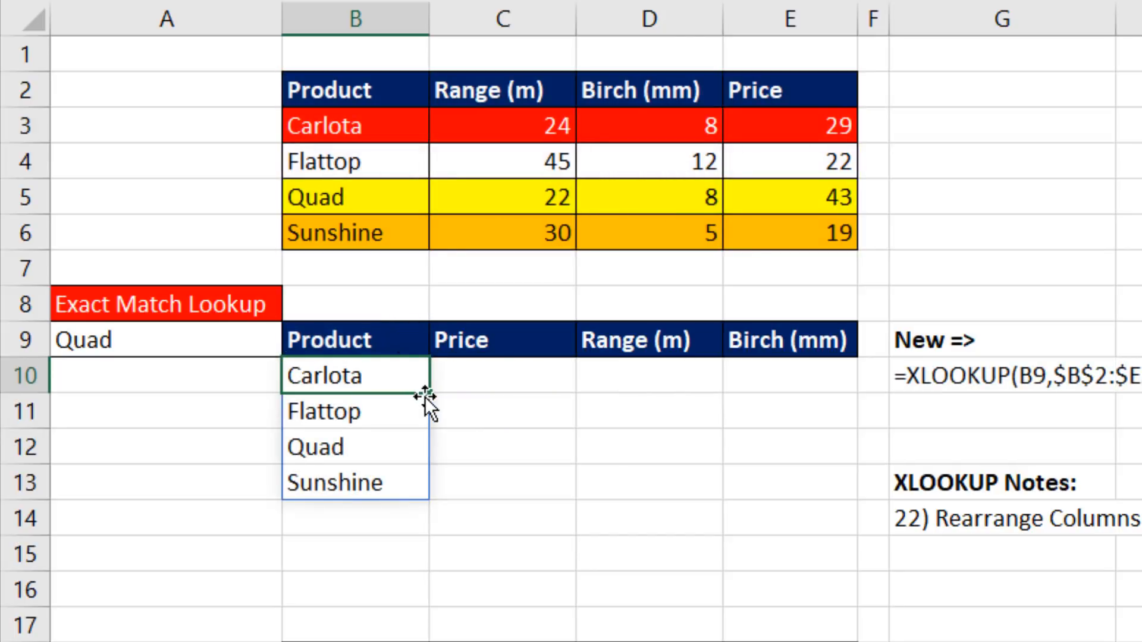
pyautogui.moveTo(434, 398); pyautogui.dragTo(826, 402)
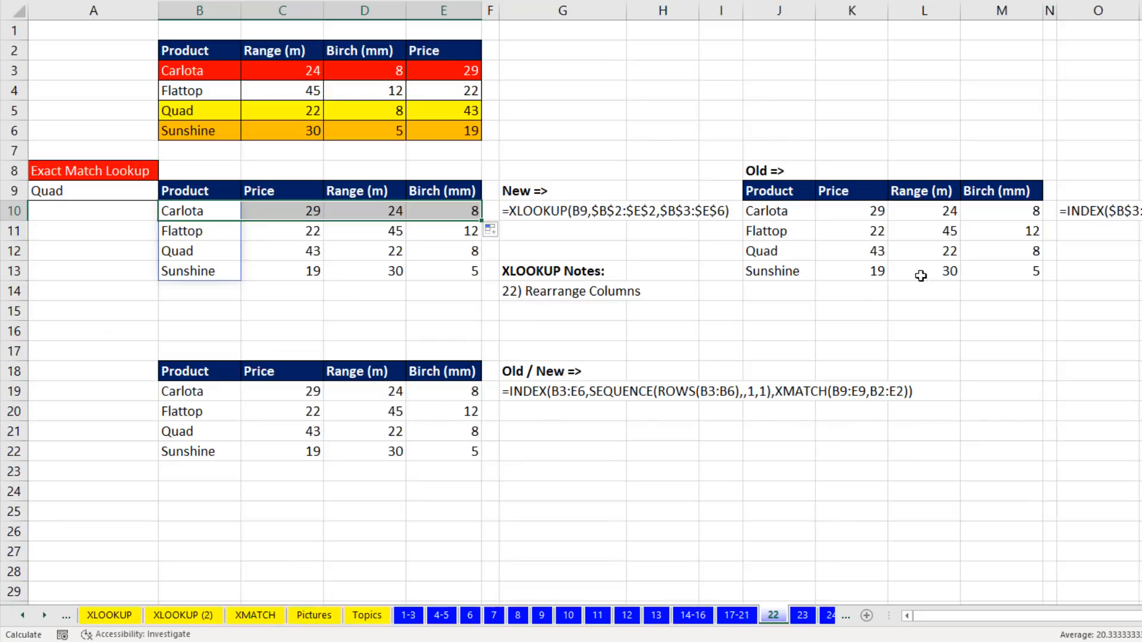
# Open sheet 23 and examine how the old SUM formula in C8 joins two INDEX and MATCH lookups into a range.
pyautogui.click(47, 617)
pyautogui.click(47, 617)
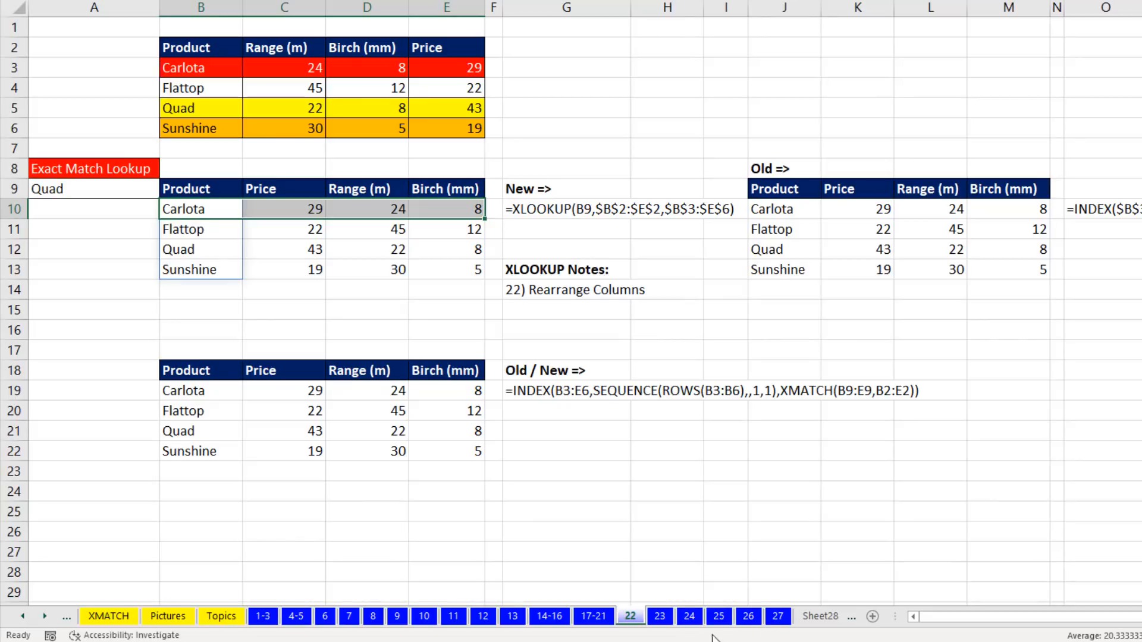
pyautogui.click(658, 616)
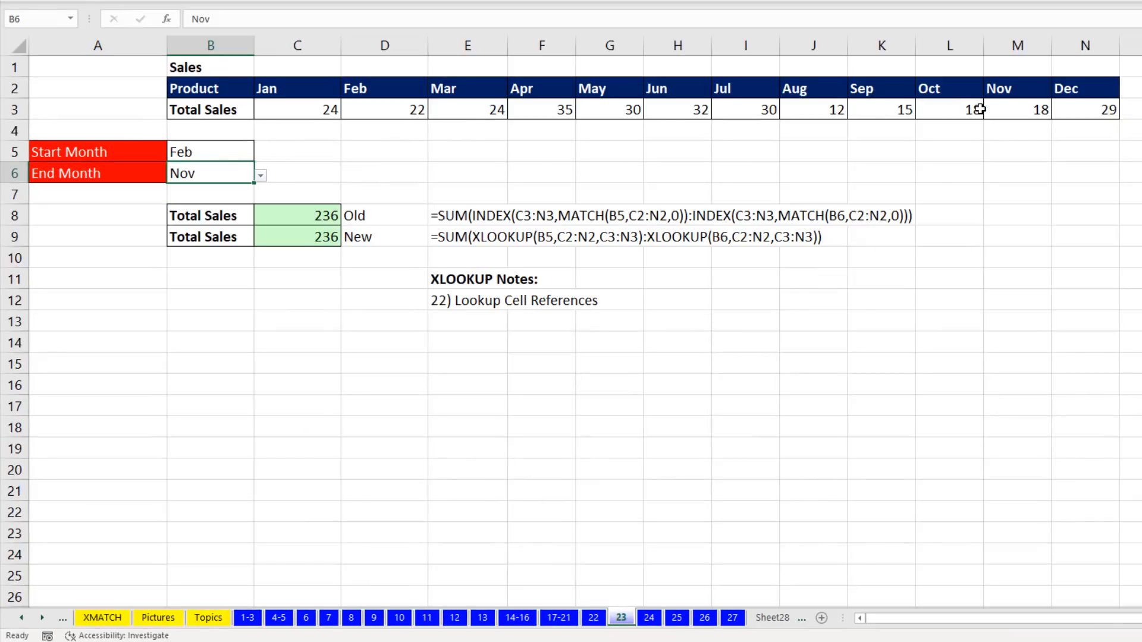
pyautogui.doubleClick(301, 215)
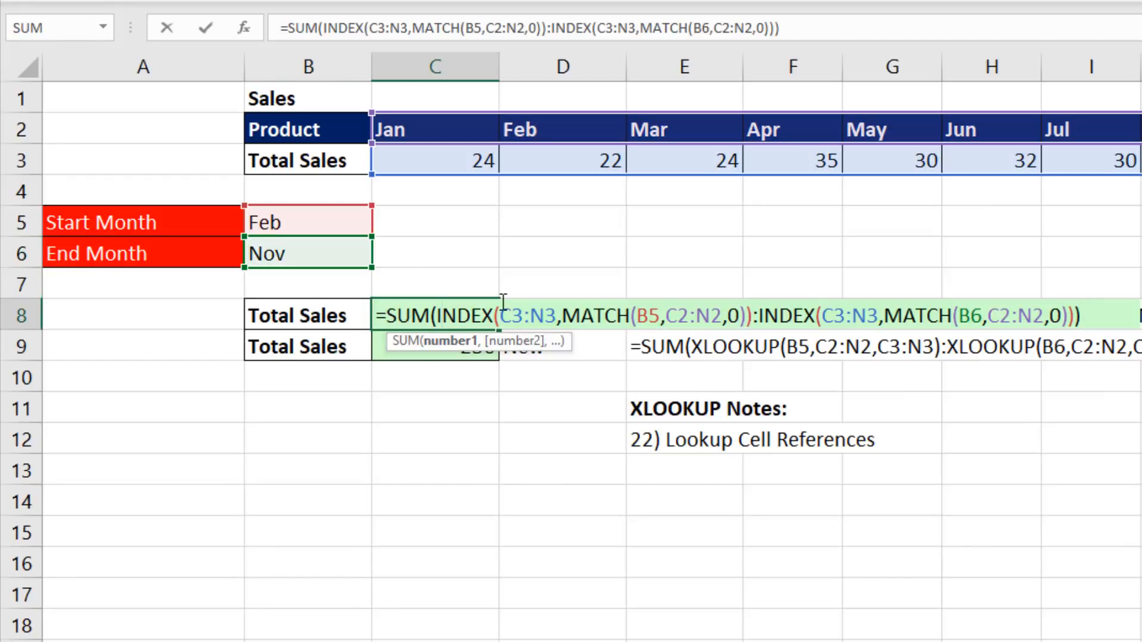
pyautogui.click(751, 316)
pyautogui.press('Escape')
# Evaluate the XLOOKUP:XLOOKUP range inside the SUM formula in C9, and leave the formula unaltered.
pyautogui.click(428, 345)
pyautogui.doubleClick(428, 345)
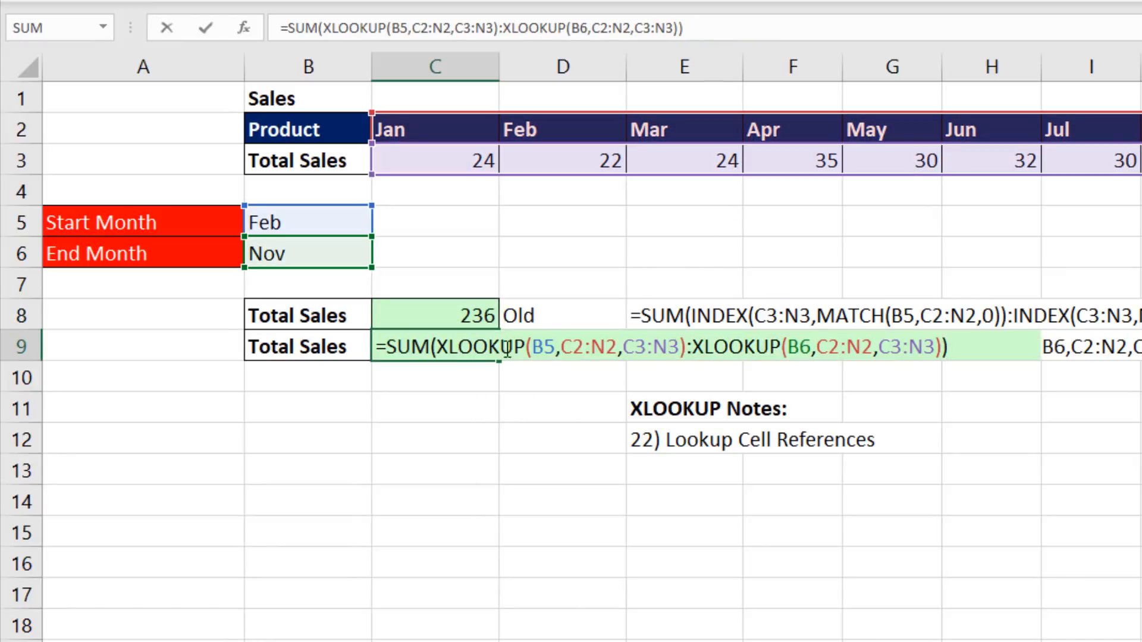
pyautogui.click(464, 347)
pyautogui.click(453, 373)
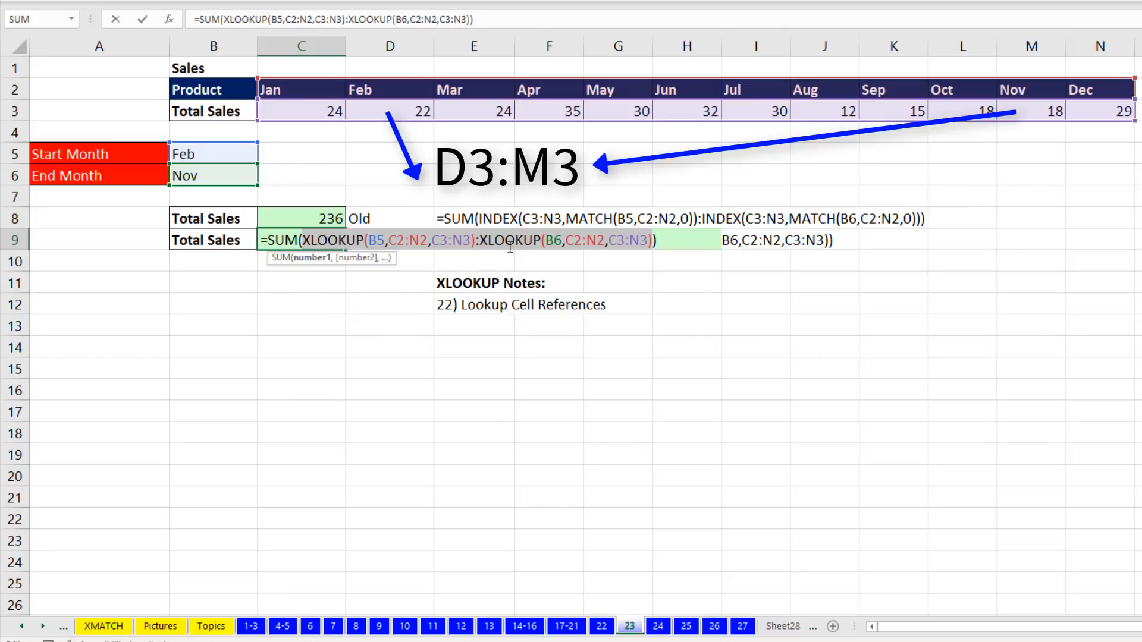
pyautogui.press('F9')
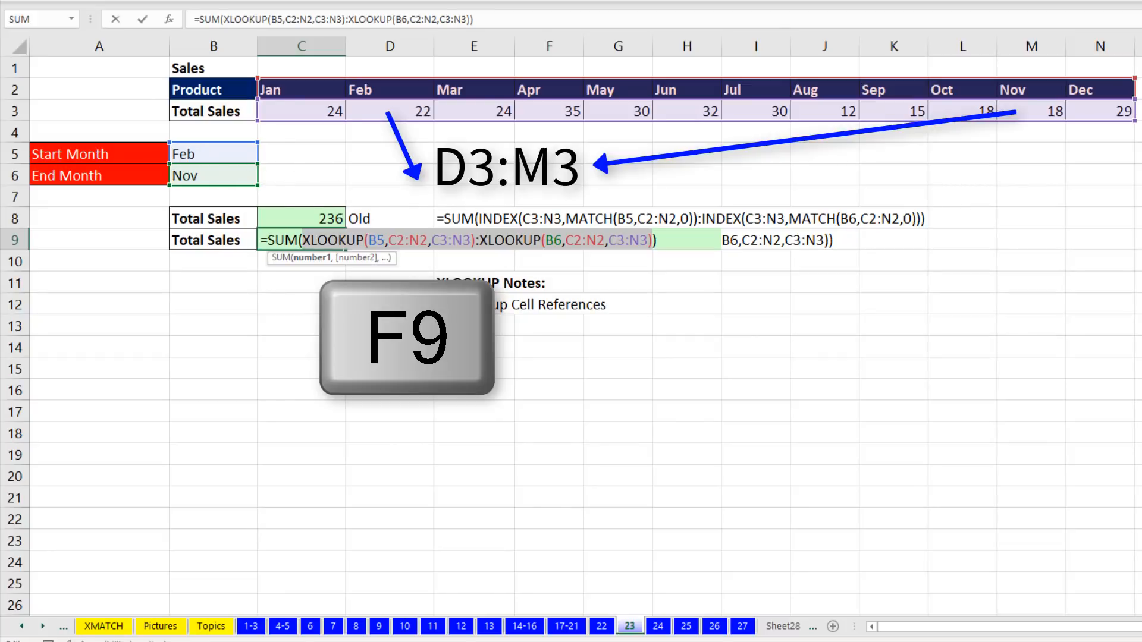
pyautogui.press('F9')
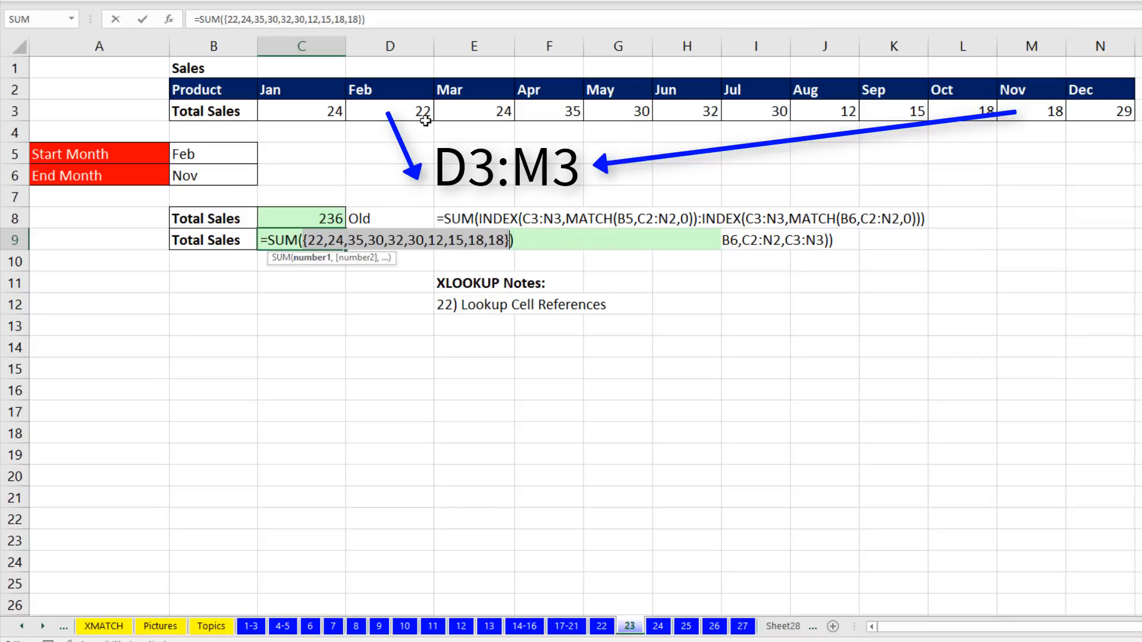
pyautogui.press('Escape')
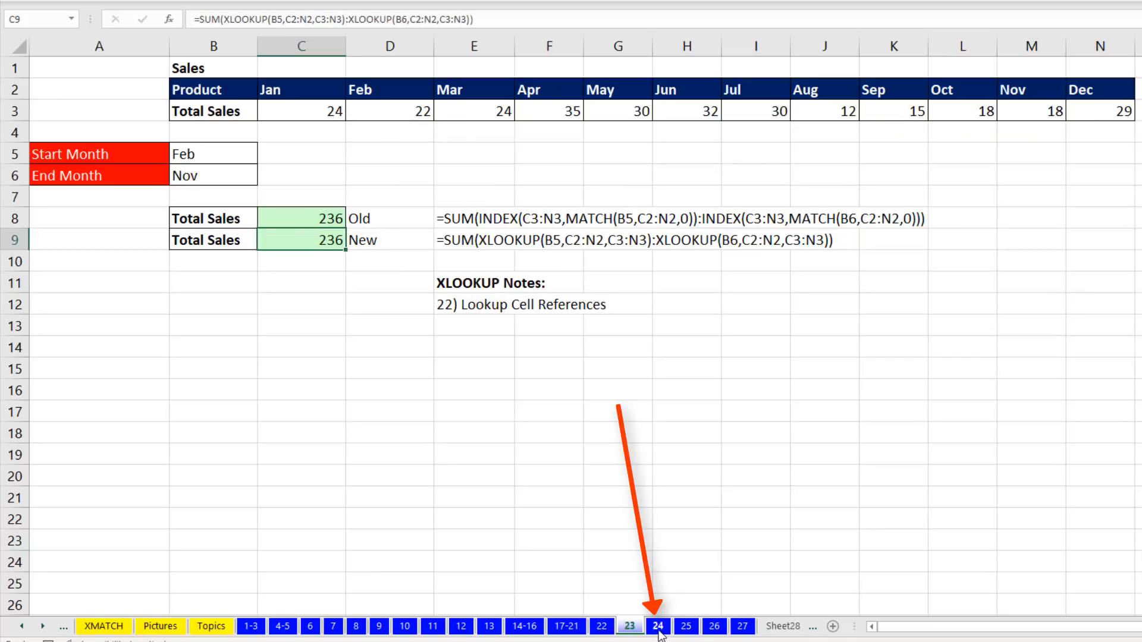
# View the picture lookup on sheet 24, and examine the SWITCH argument of the LOOKUP formula in C8 on sheet 25.
pyautogui.click(658, 627)
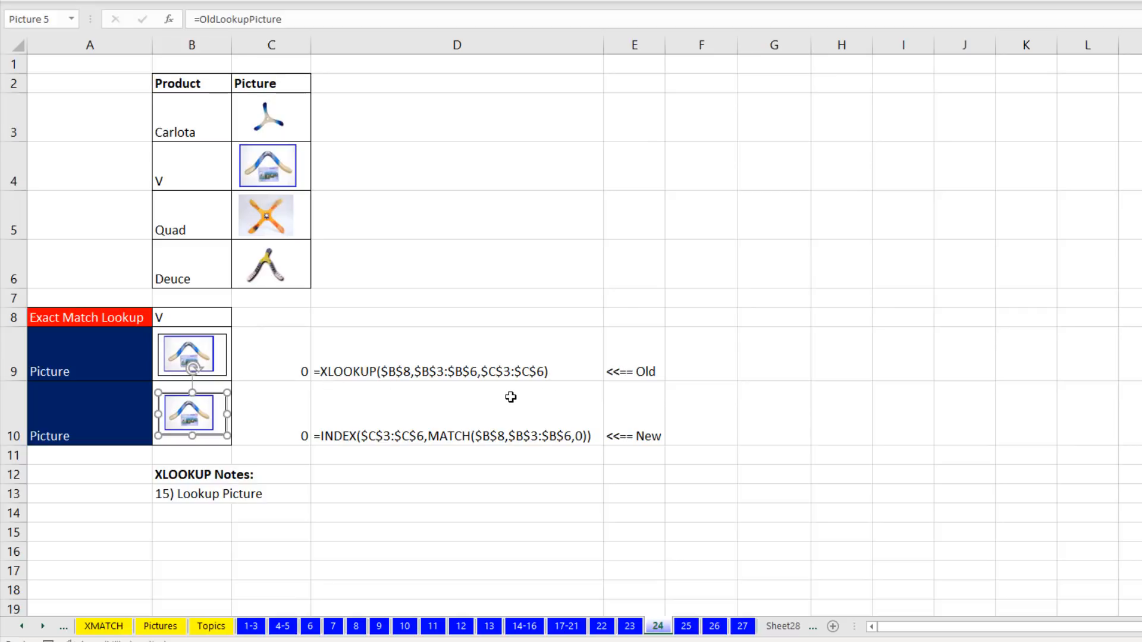
pyautogui.click(686, 628)
pyautogui.press('F2')
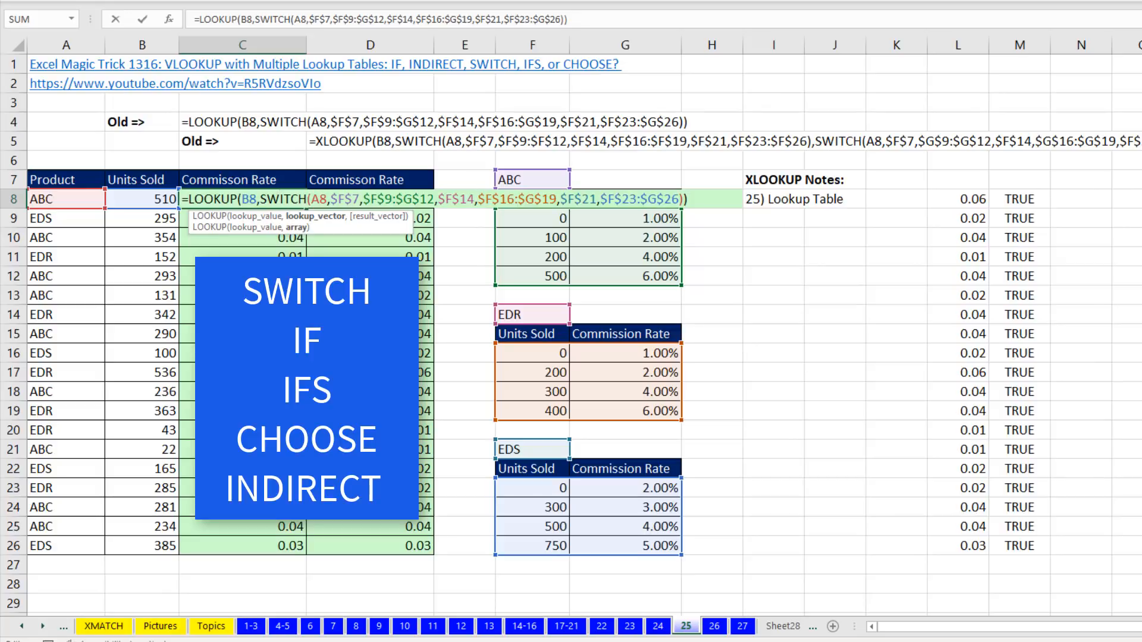
pyautogui.click(315, 215)
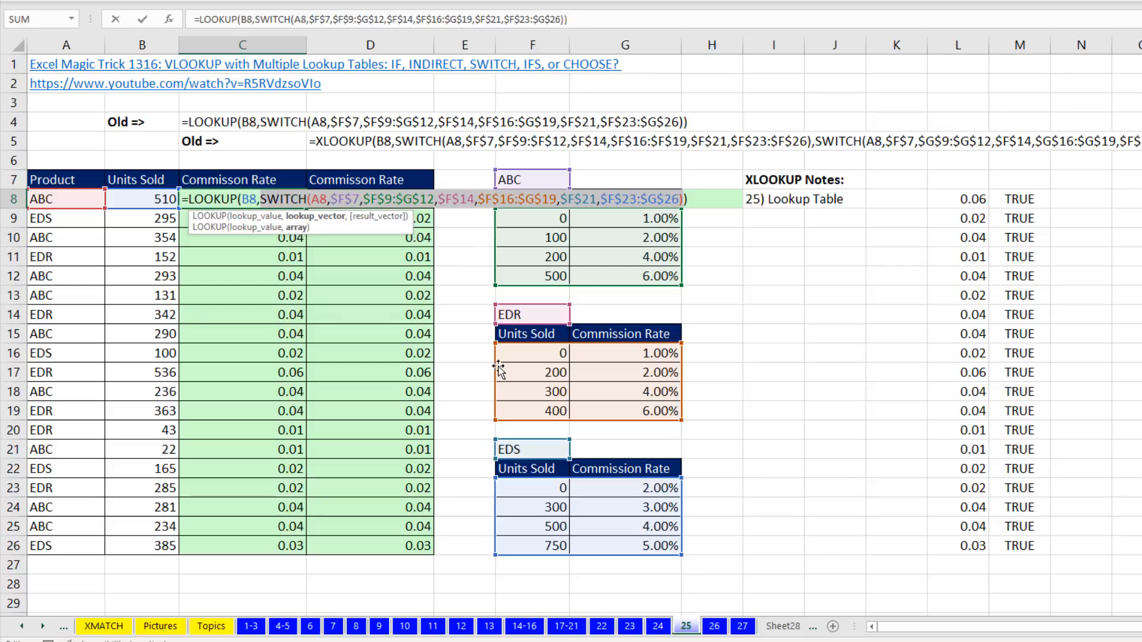
# Examine the SWITCH functions used as lookup array and return array in the XLOOKUP formula in D8, leaving it unaltered.
pyautogui.doubleClick(381, 199)
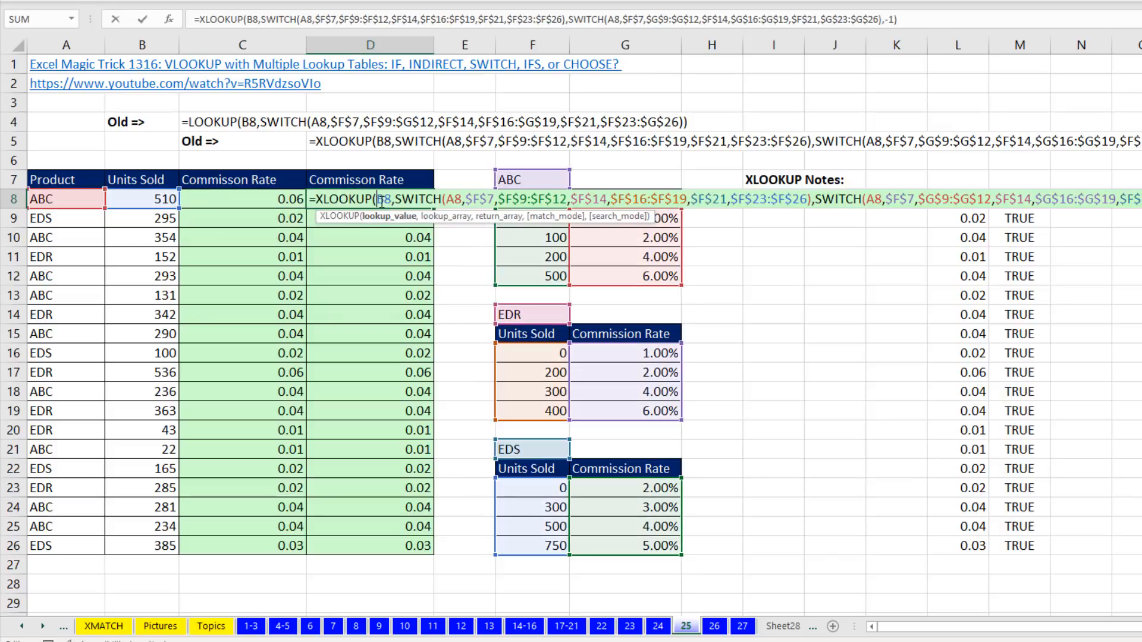
pyautogui.press('Left')
pyautogui.press('Left')
pyautogui.press('Left')
pyautogui.press('Left')
pyautogui.press('Left')
pyautogui.press('Left')
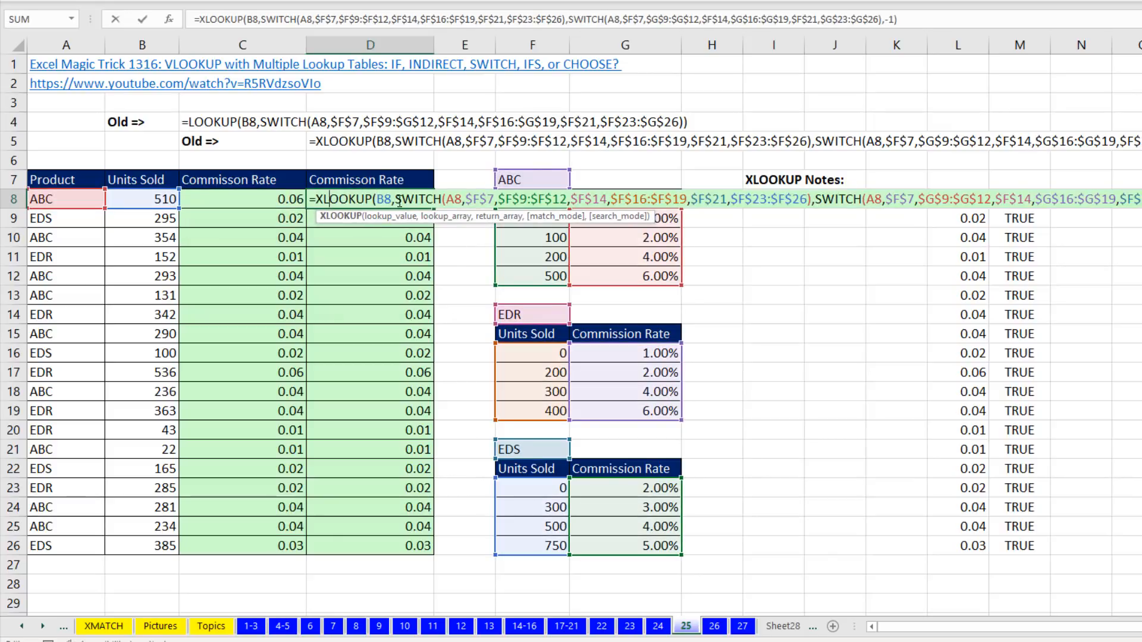
pyautogui.click(434, 218)
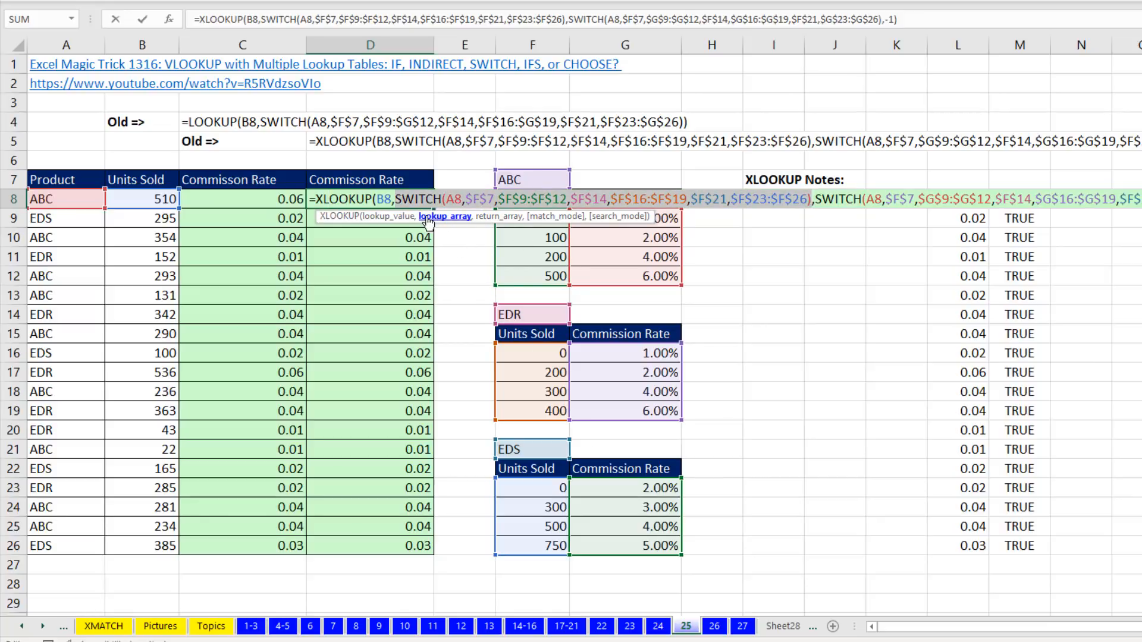
pyautogui.click(500, 216)
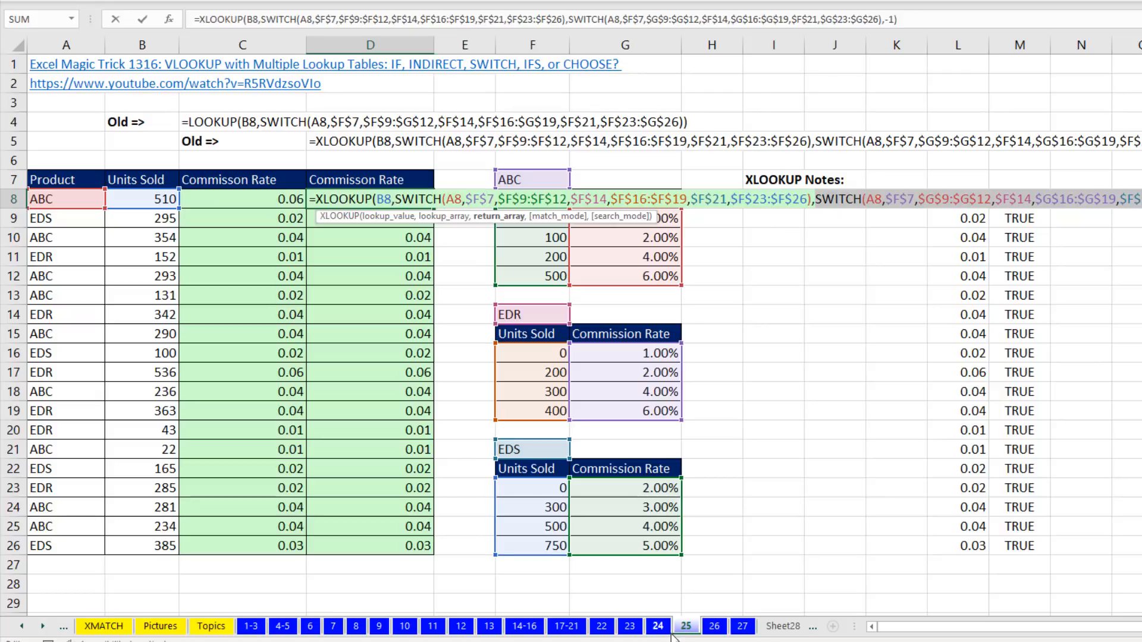
pyautogui.press('Escape')
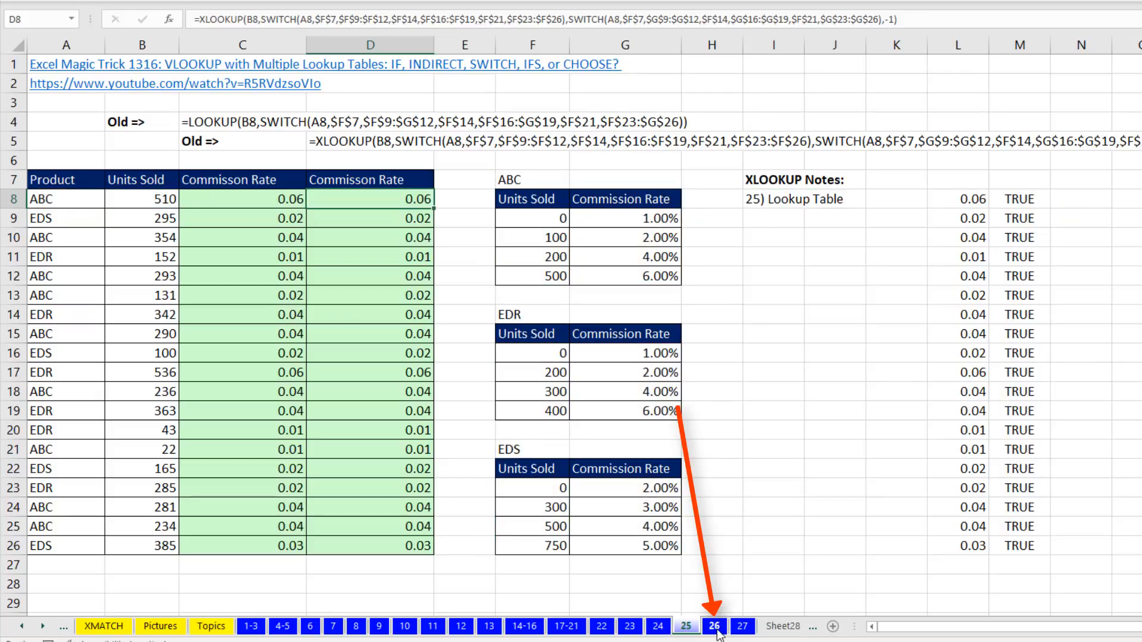
# Open sheet 26 and review the old wildcard VLOOKUP formula in G7.
pyautogui.click(714, 627)
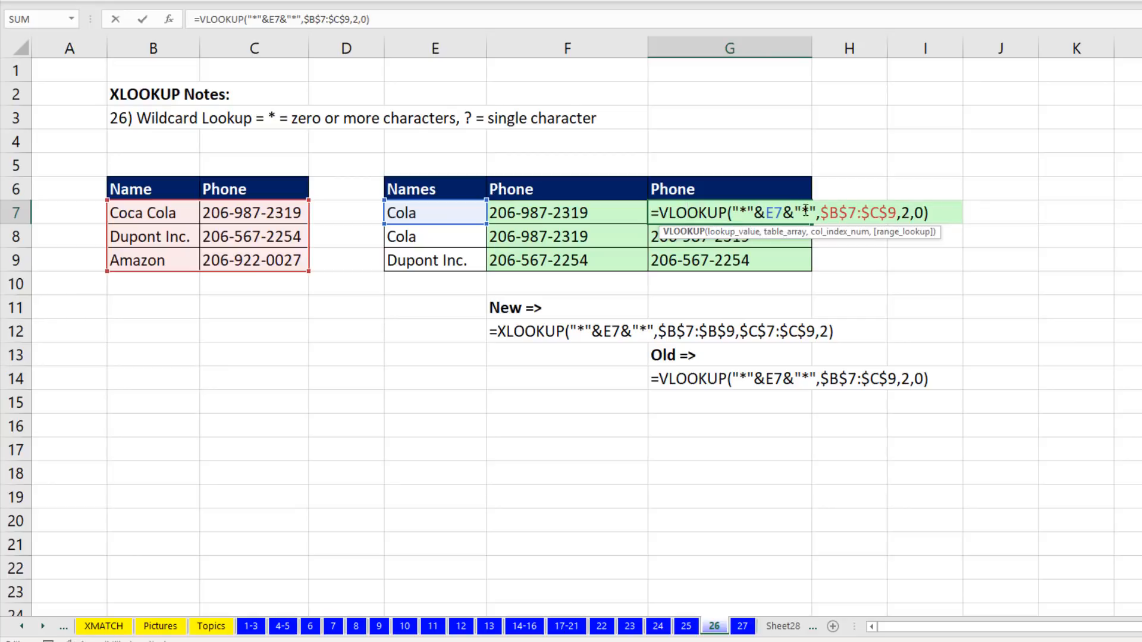
pyautogui.press('Escape')
# Remove the match mode argument from the XLOOKUP formula in F7, and examine its lookup value and lookup array.
pyautogui.doubleClick(612, 212)
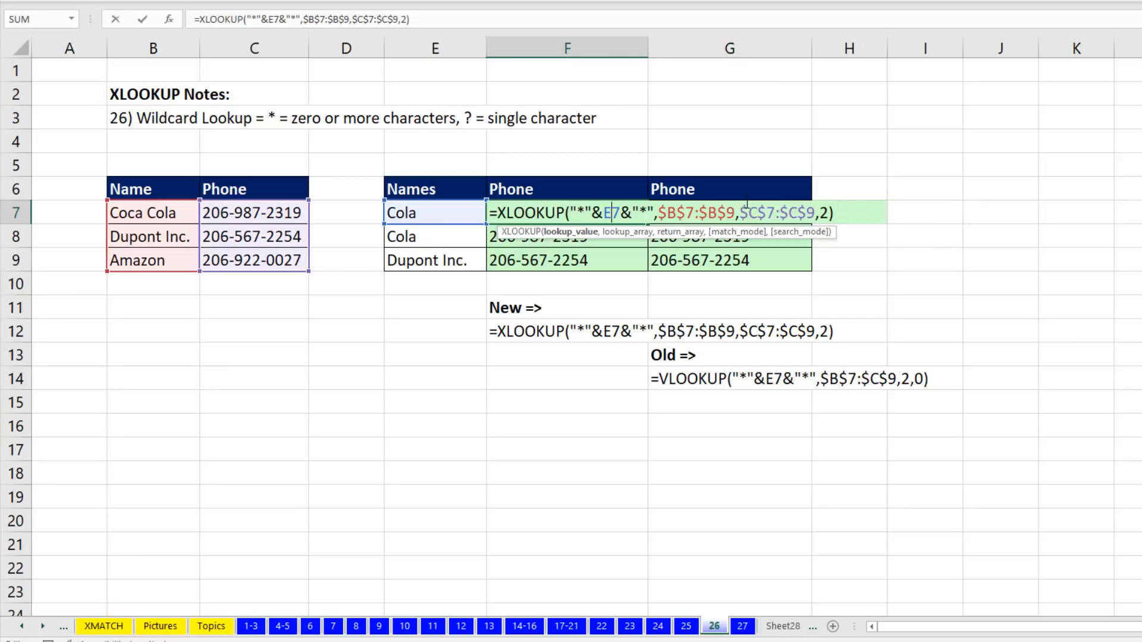
pyautogui.click(861, 214)
pyautogui.press('BackSpace')
pyautogui.press('BackSpace')
pyautogui.press('BackSpace')
pyautogui.click(570, 232)
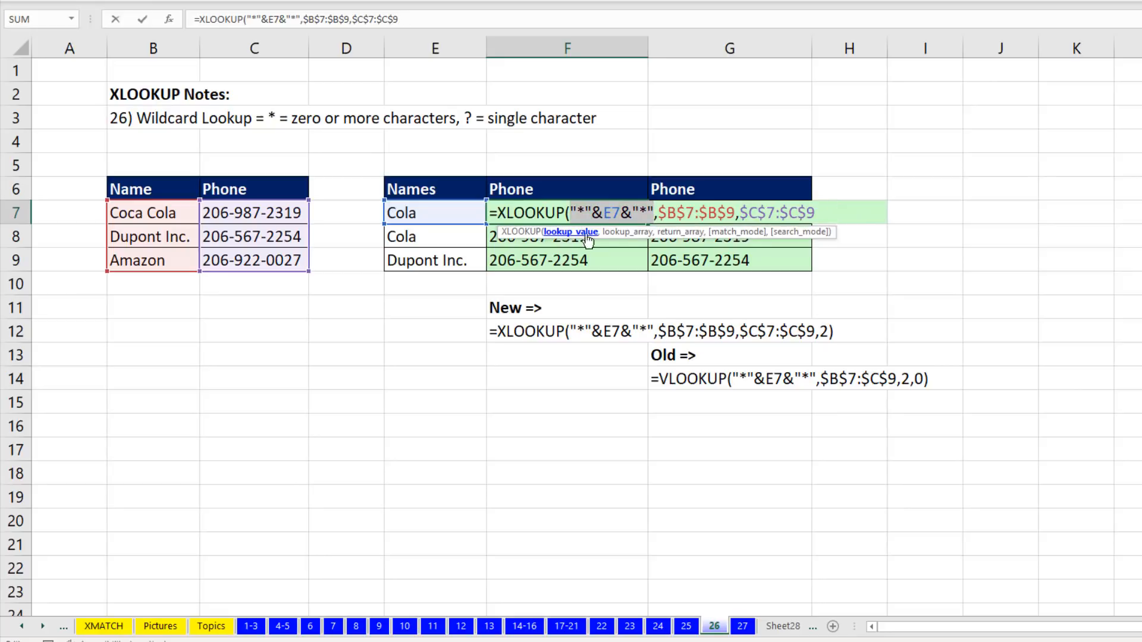
pyautogui.click(626, 233)
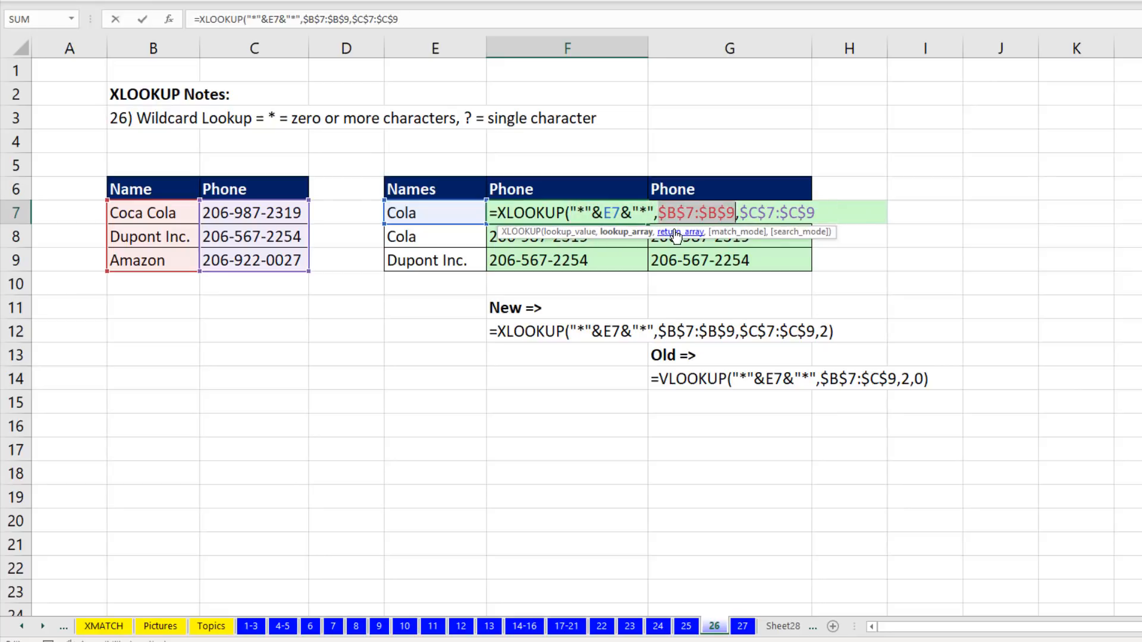
# Complete the XLOOKUP formula in F7 with match mode 2, Wildcard character match, and enter it.
pyautogui.click(836, 213)
pyautogui.write(',')
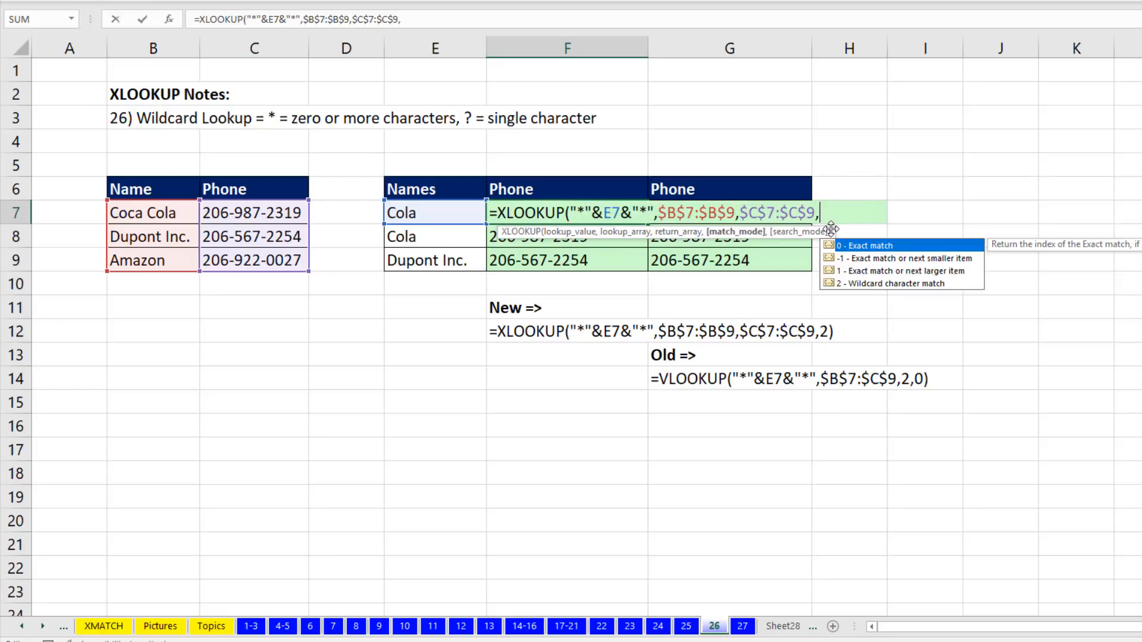
pyautogui.press('Down')
pyautogui.press('Down')
pyautogui.press('Down')
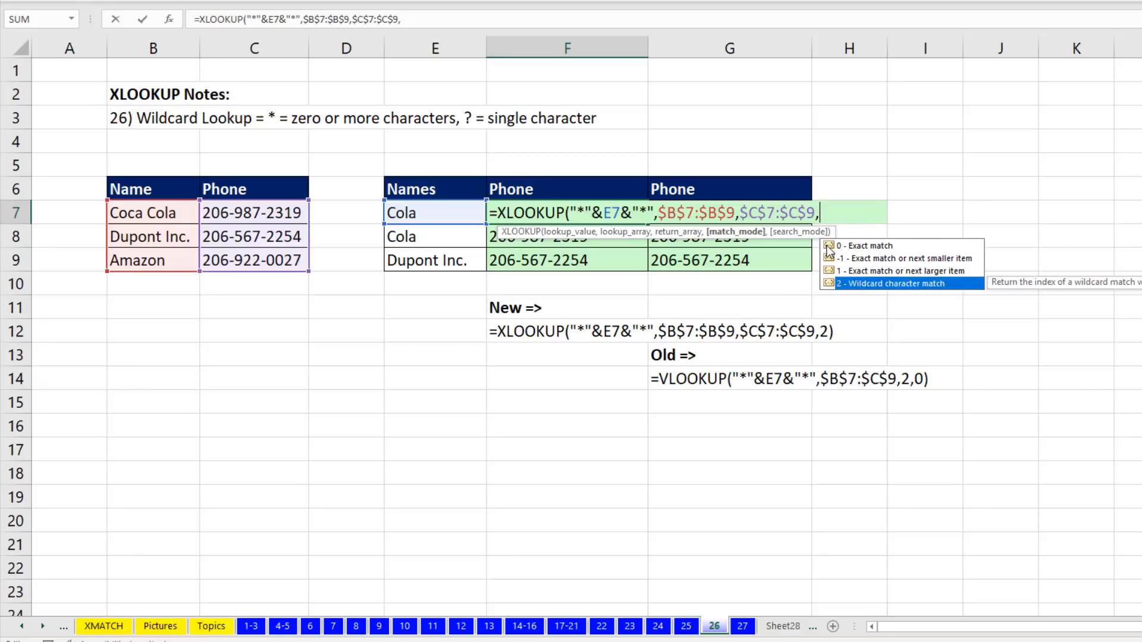
pyautogui.press('Tab')
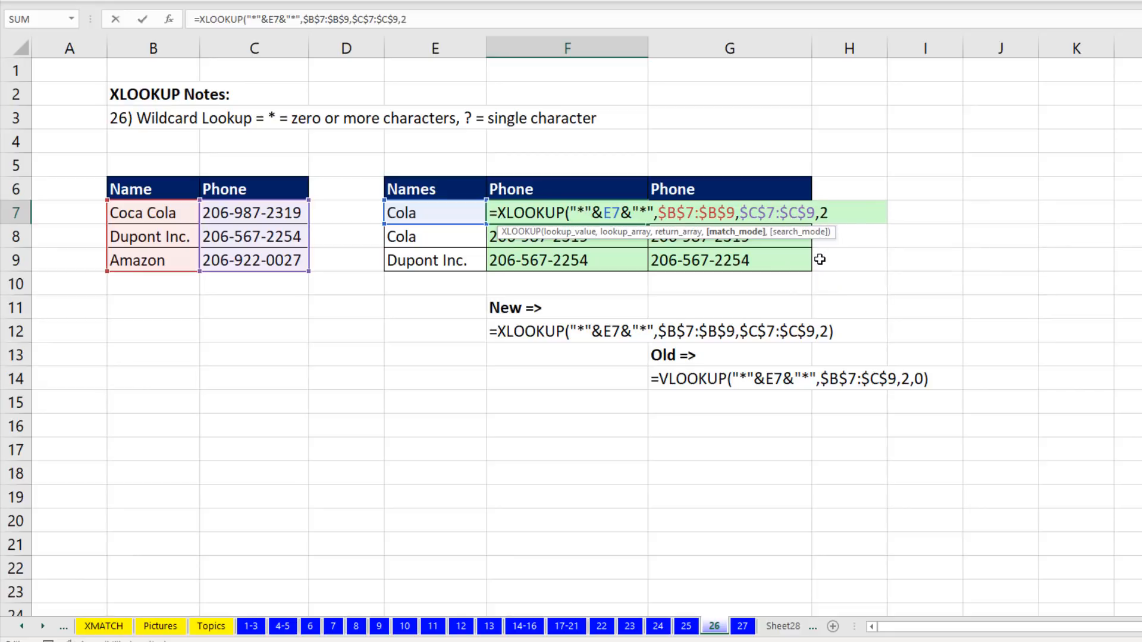
pyautogui.write(')')
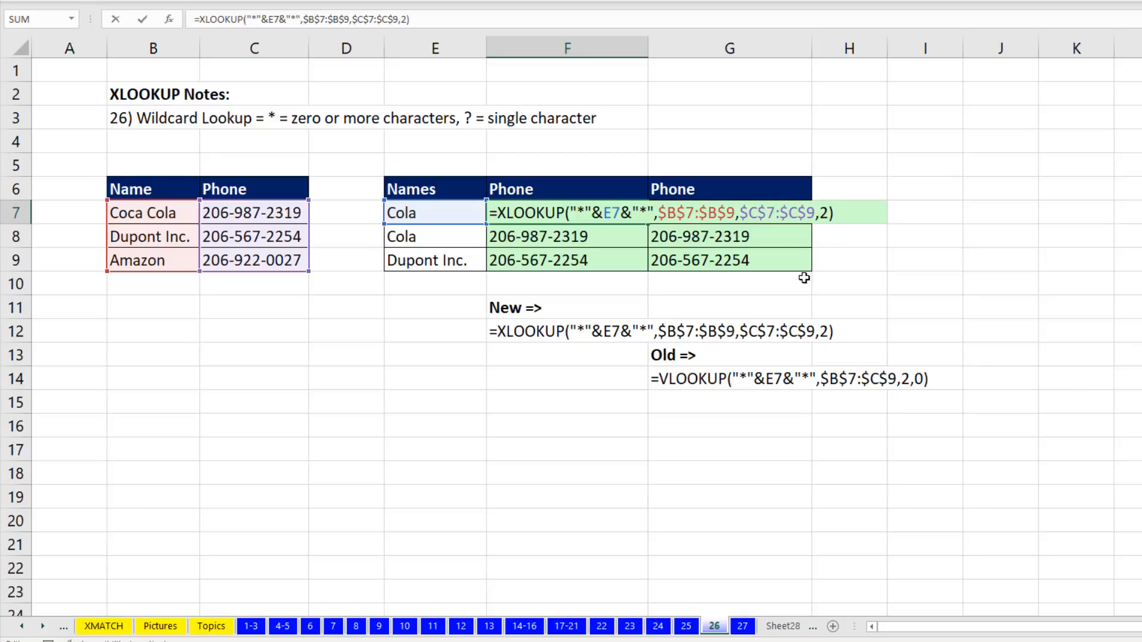
pyautogui.press('Return')
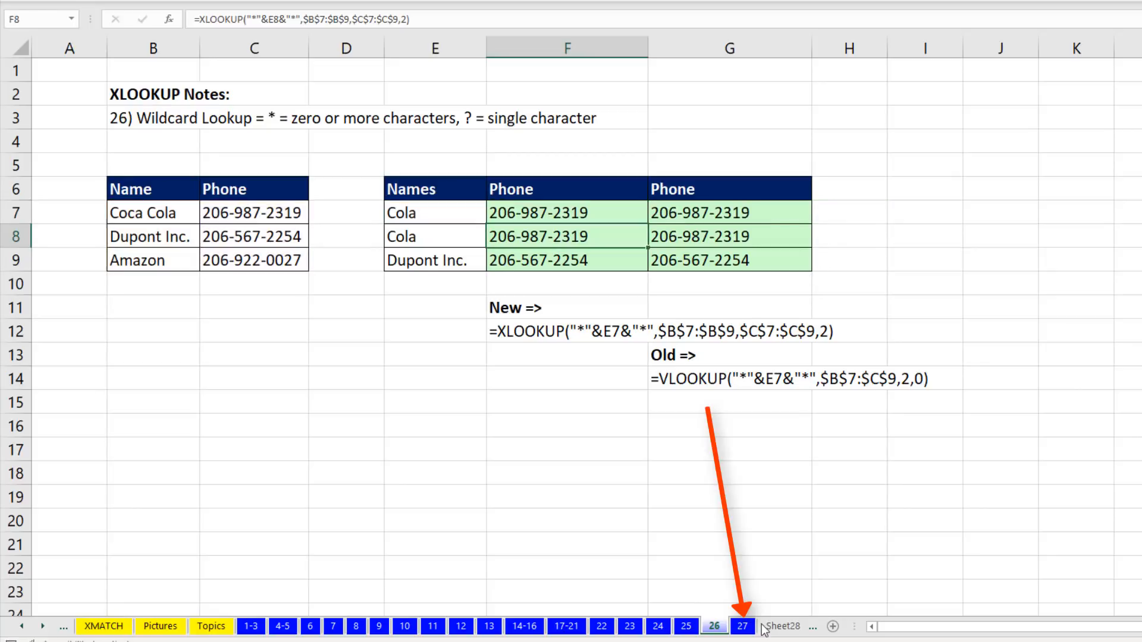
# Open sheet 27 and review the old LOOKUP formula in H20 and the lookup and return arrays of the XLOOKUP in H14.
pyautogui.click(742, 626)
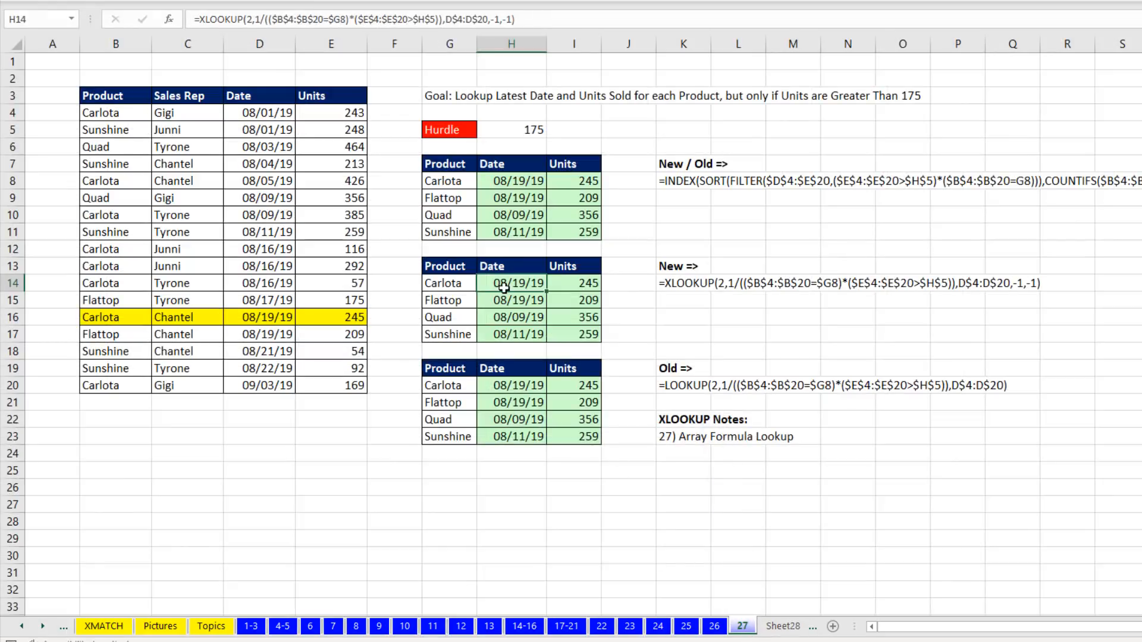
pyautogui.doubleClick(499, 387)
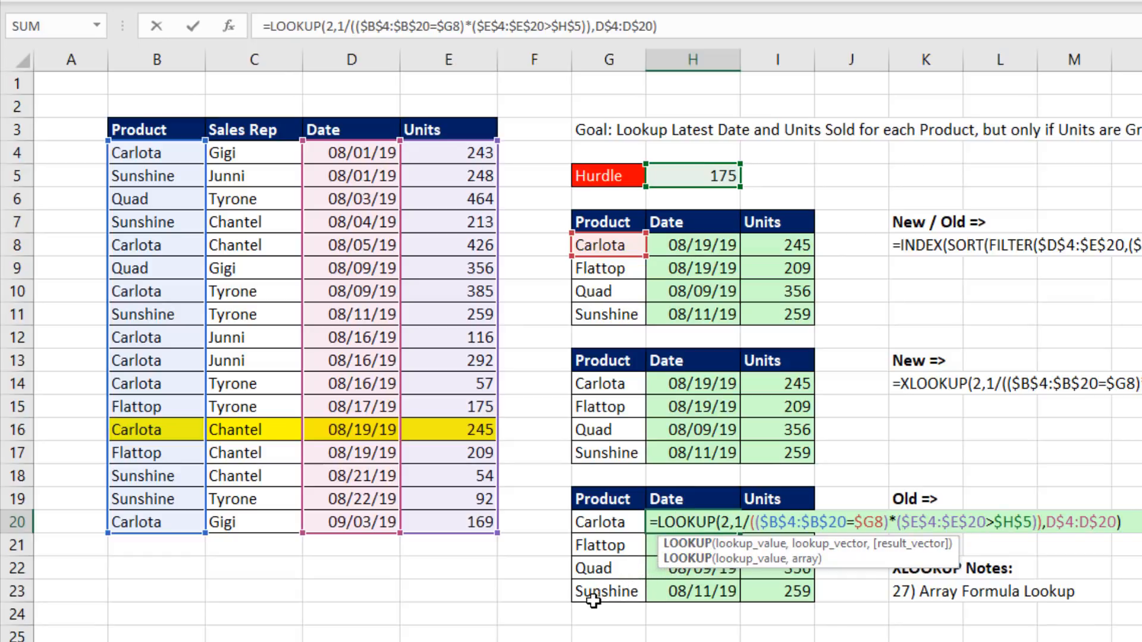
pyautogui.click(690, 383)
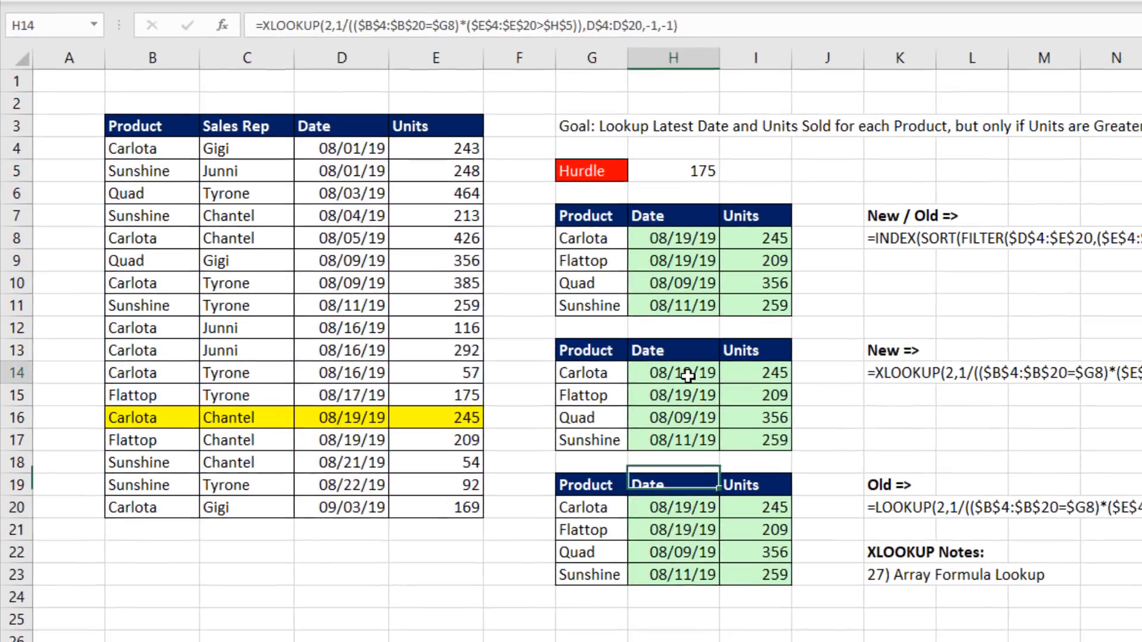
pyautogui.press('F2')
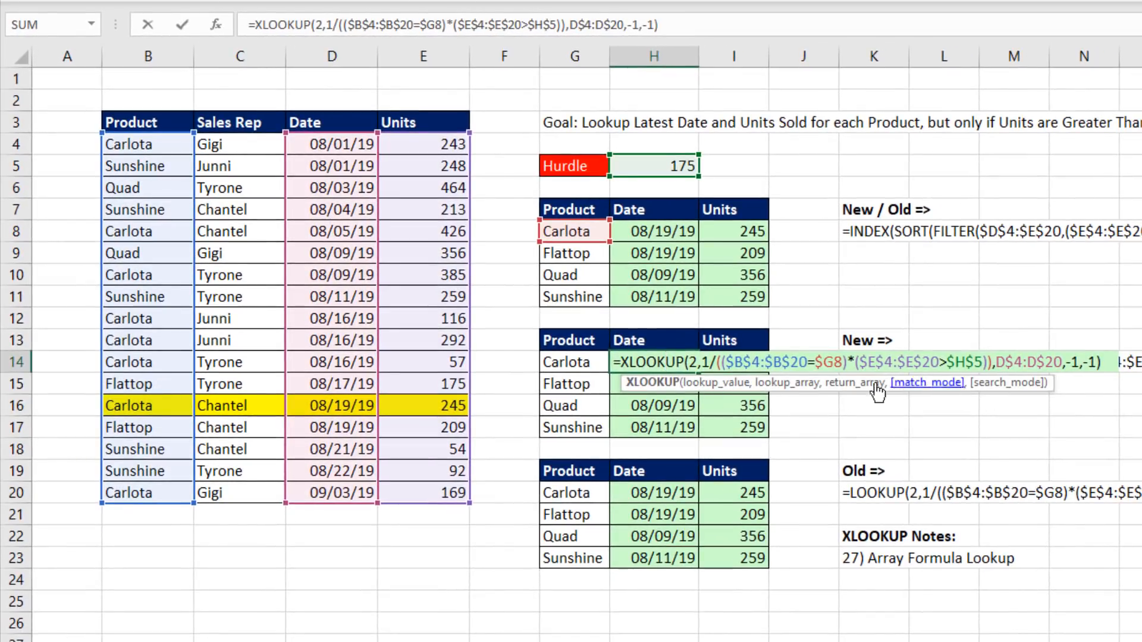
pyautogui.click(769, 385)
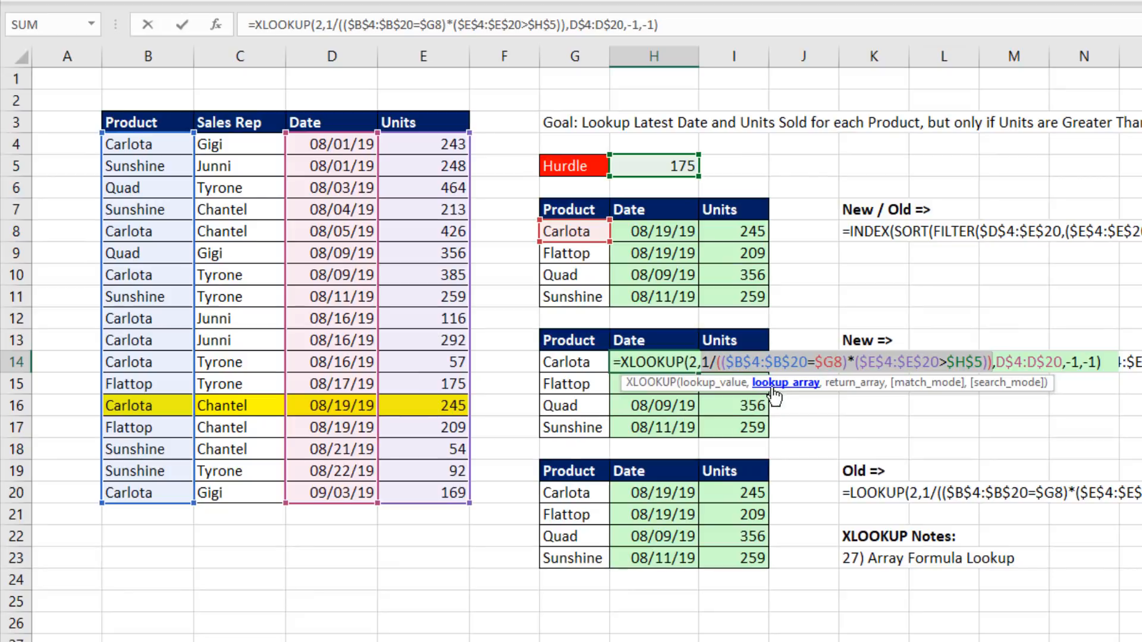
pyautogui.click(845, 383)
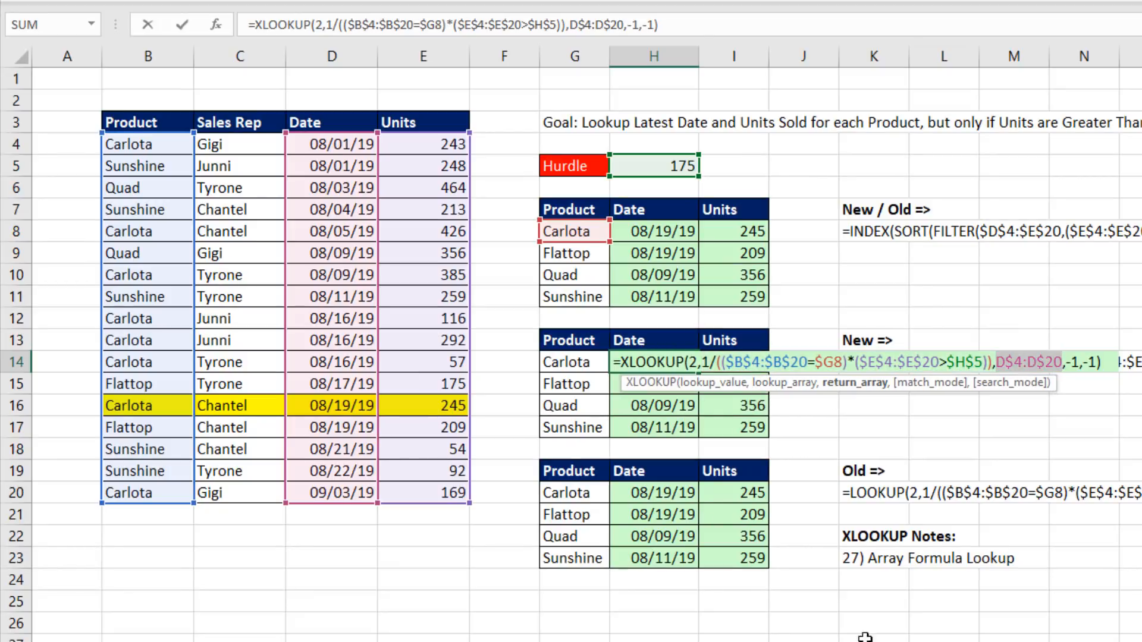